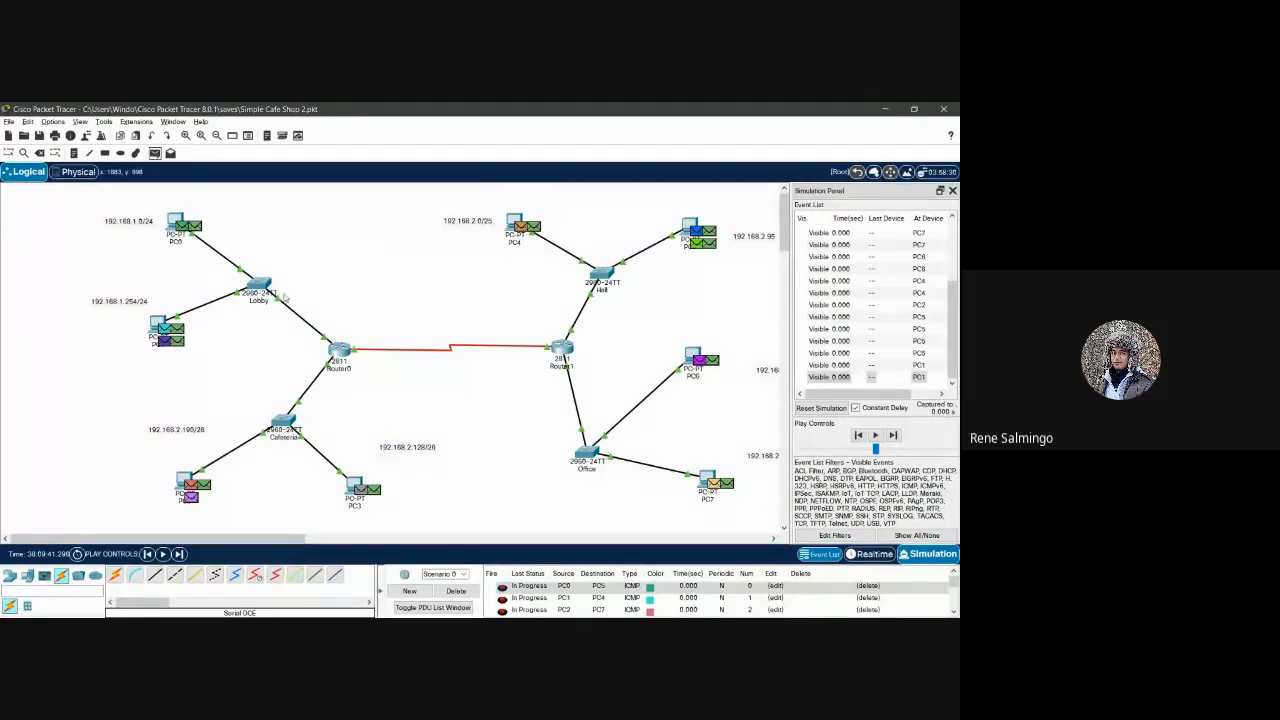
Step: Add a simple PDU from PC7 to PC3 and another from PC3 to PC4
{"action": "left_click", "coordinate": [154, 155]}
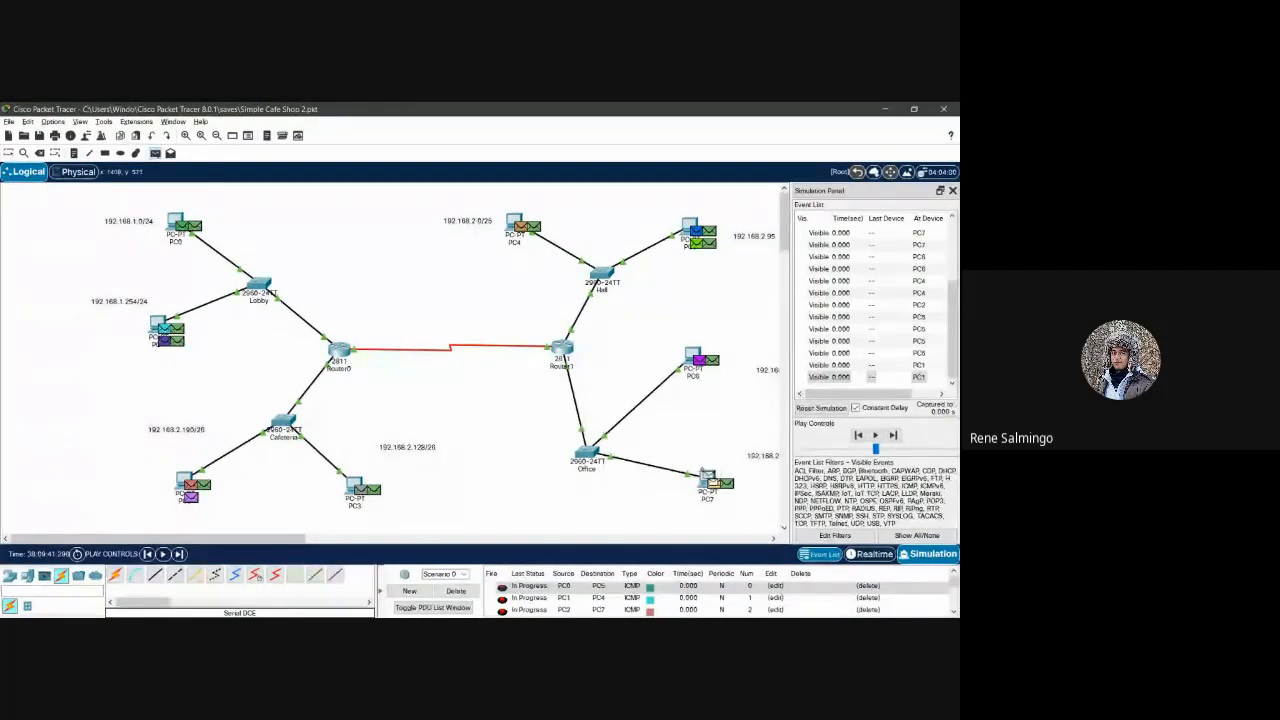
{"action": "left_click", "coordinate": [711, 478]}
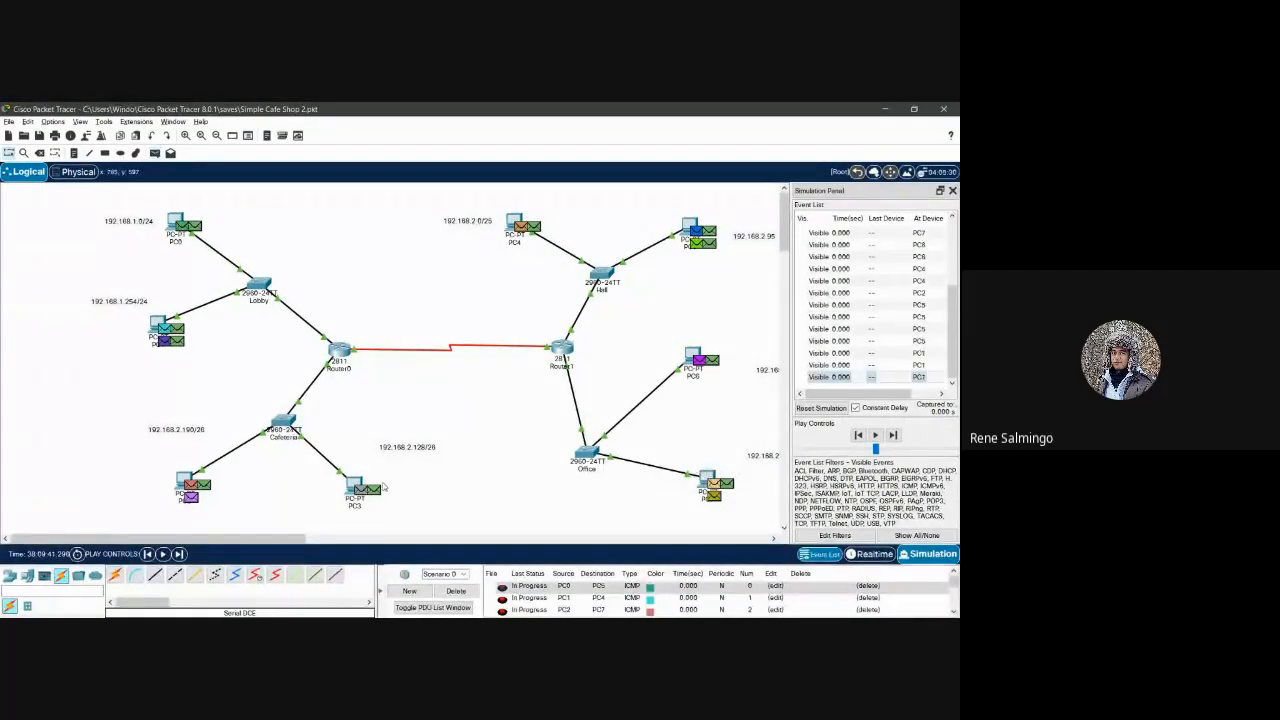
{"action": "left_click", "coordinate": [357, 486]}
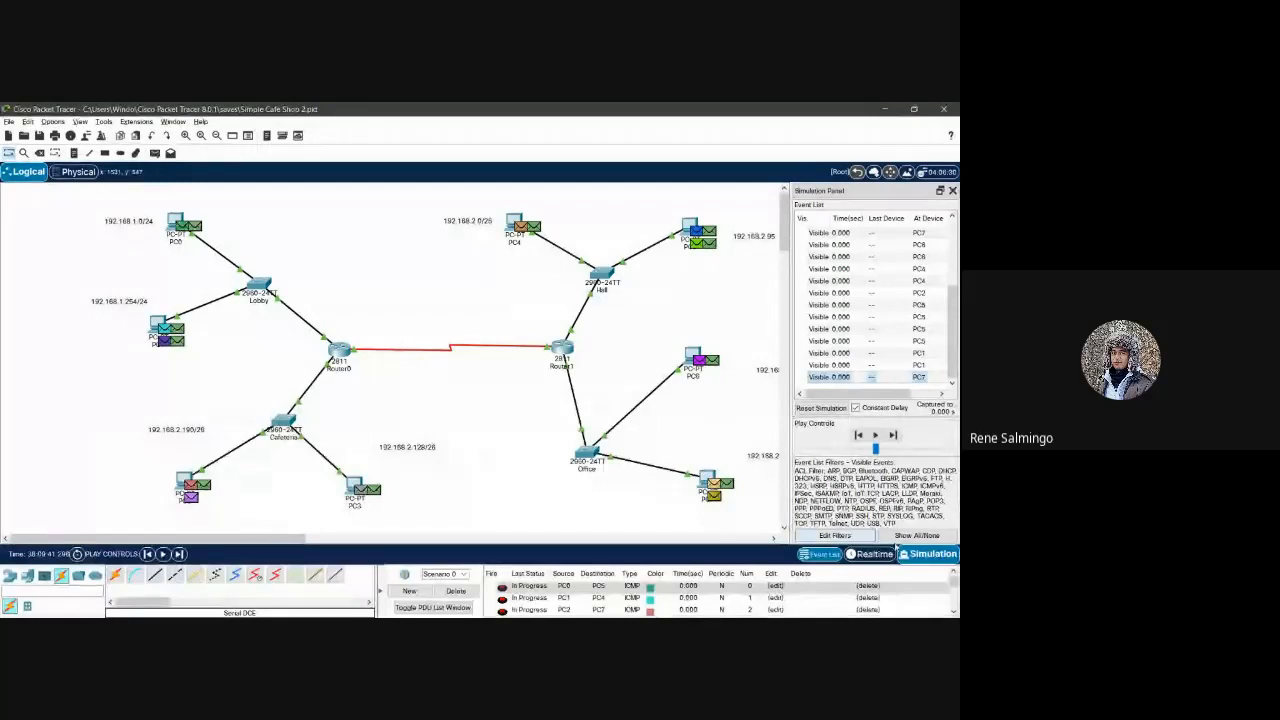
{"action": "left_click", "coordinate": [155, 153]}
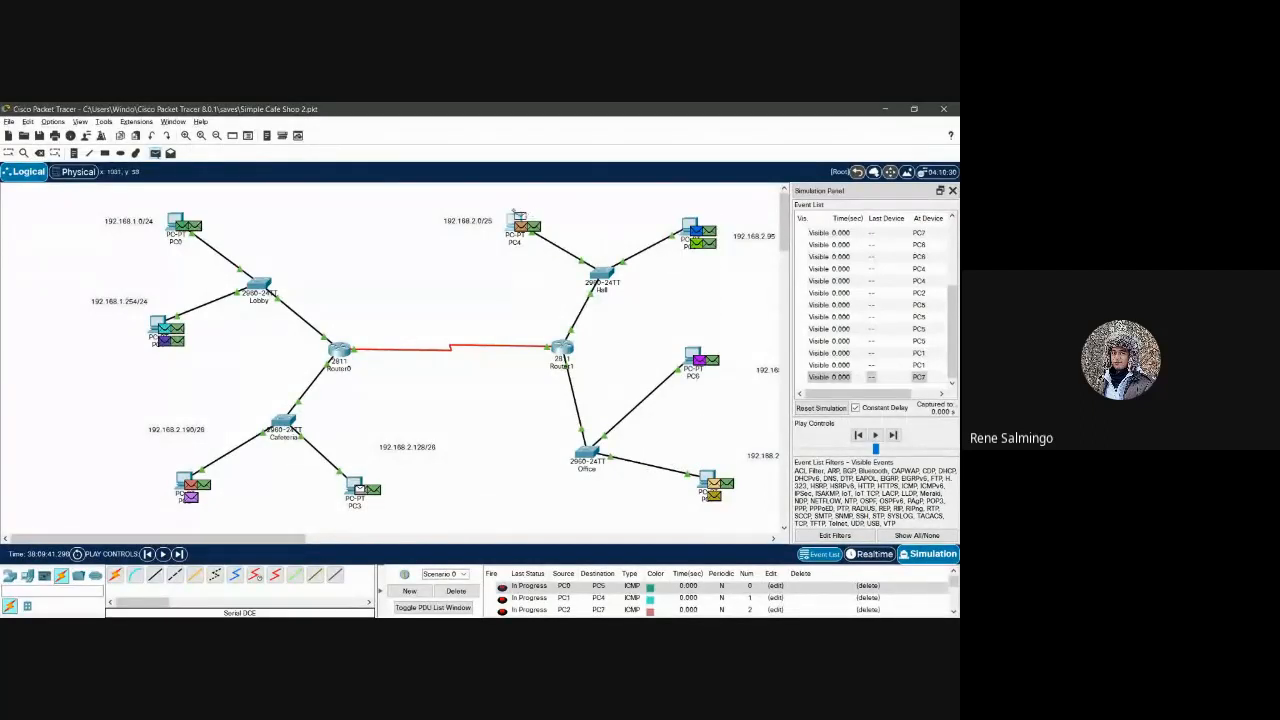
{"action": "left_click", "coordinate": [513, 219]}
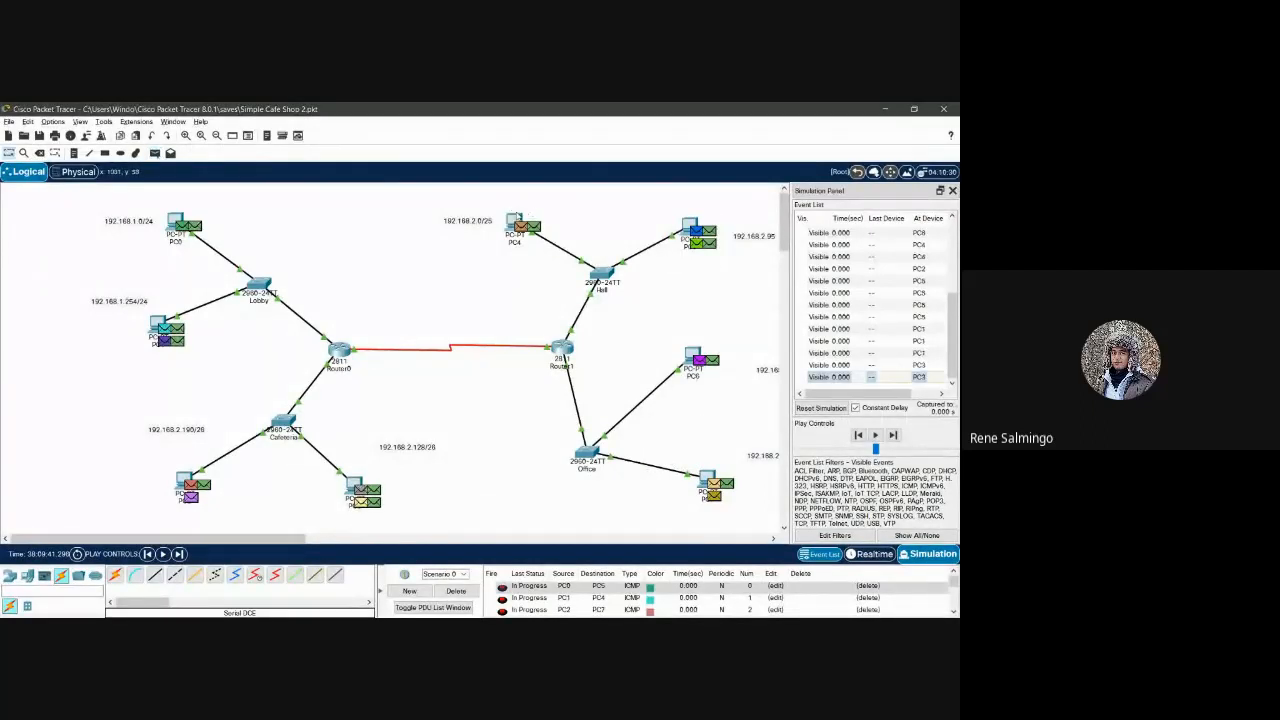
Step: Add a simple PDU from PC2 to PC0 and play the simulation
{"action": "left_click", "coordinate": [155, 153]}
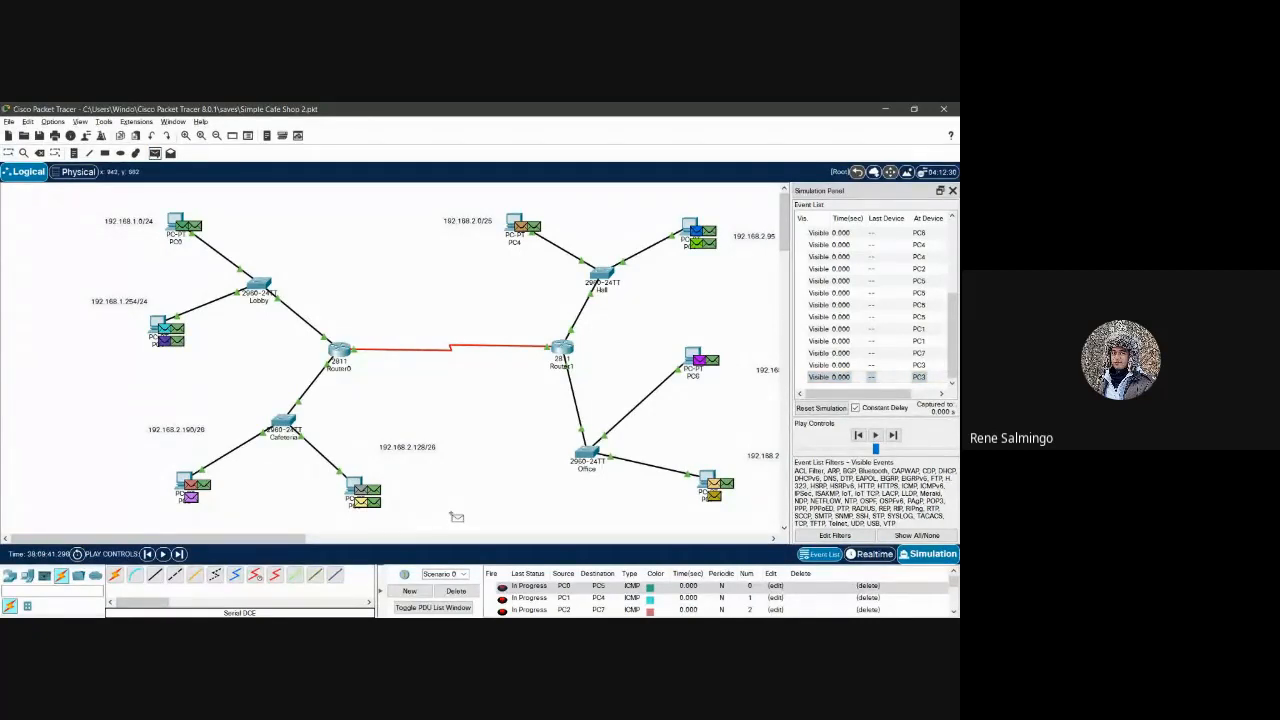
{"action": "left_click", "coordinate": [181, 476]}
{"action": "left_click", "coordinate": [706, 476]}
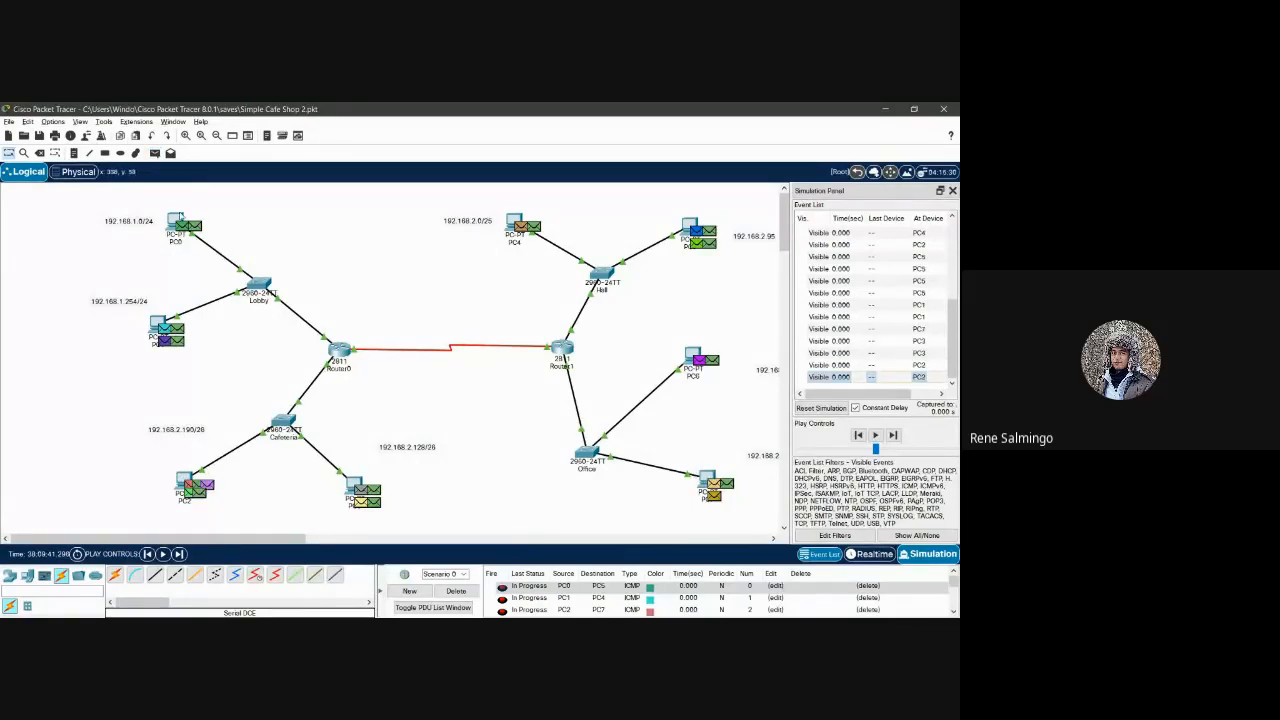
{"action": "left_click", "coordinate": [154, 153]}
{"action": "left_click", "coordinate": [875, 436]}
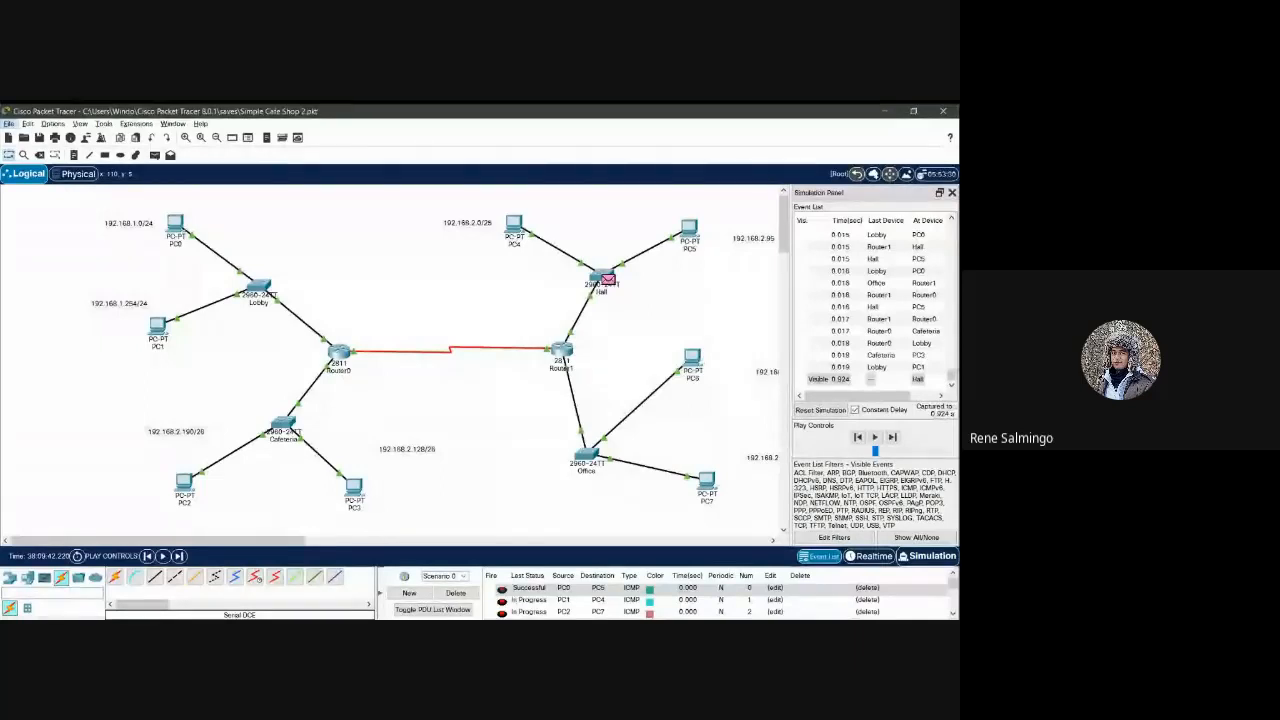
Step: Start a new network without saving the current one and place two 2811 routers side by side near the middle of the workspace
{"action": "key", "text": "ctrl+n"}
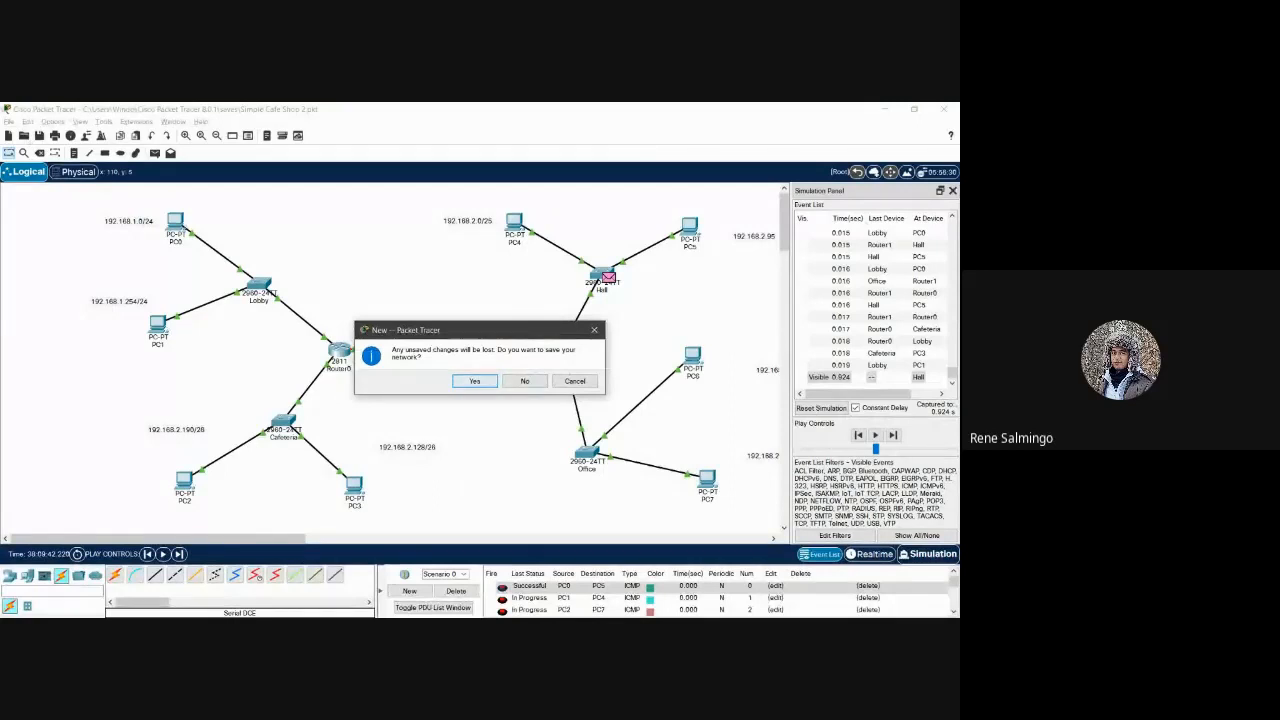
{"action": "left_click", "coordinate": [524, 381]}
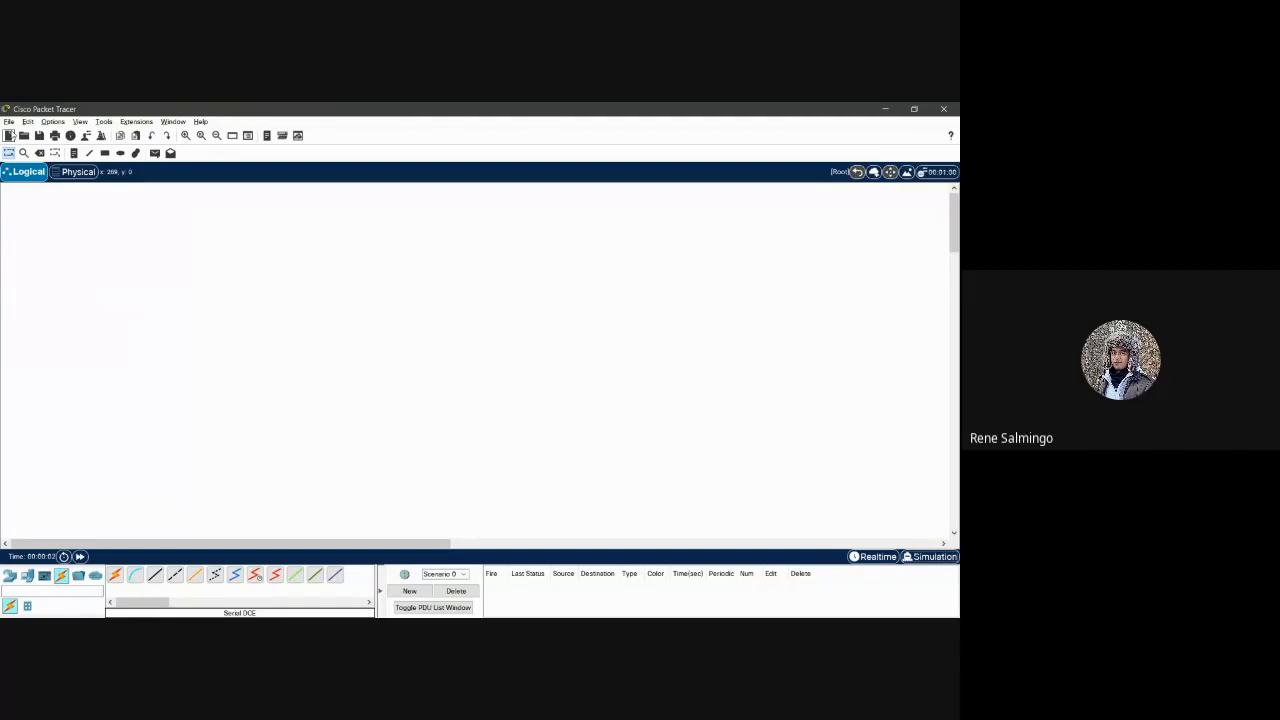
{"action": "left_click", "coordinate": [10, 577]}
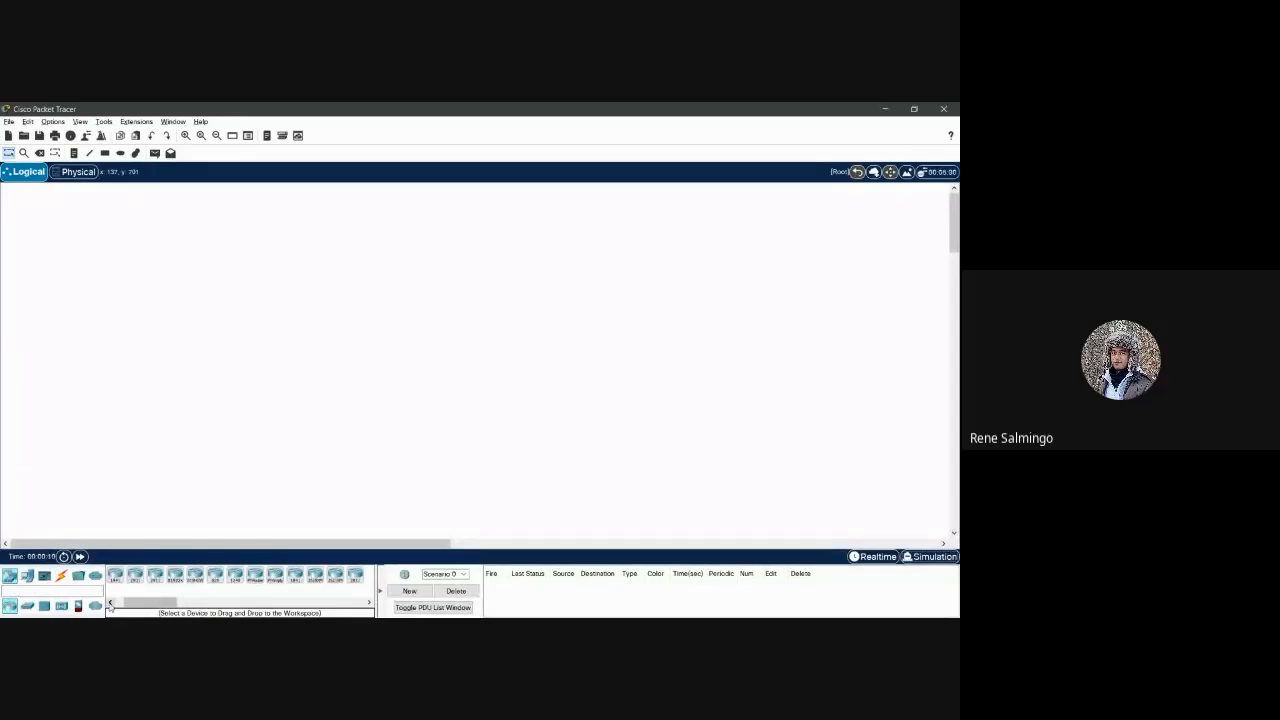
{"action": "left_click_drag", "start_coordinate": [355, 578], "coordinate": [405, 385]}
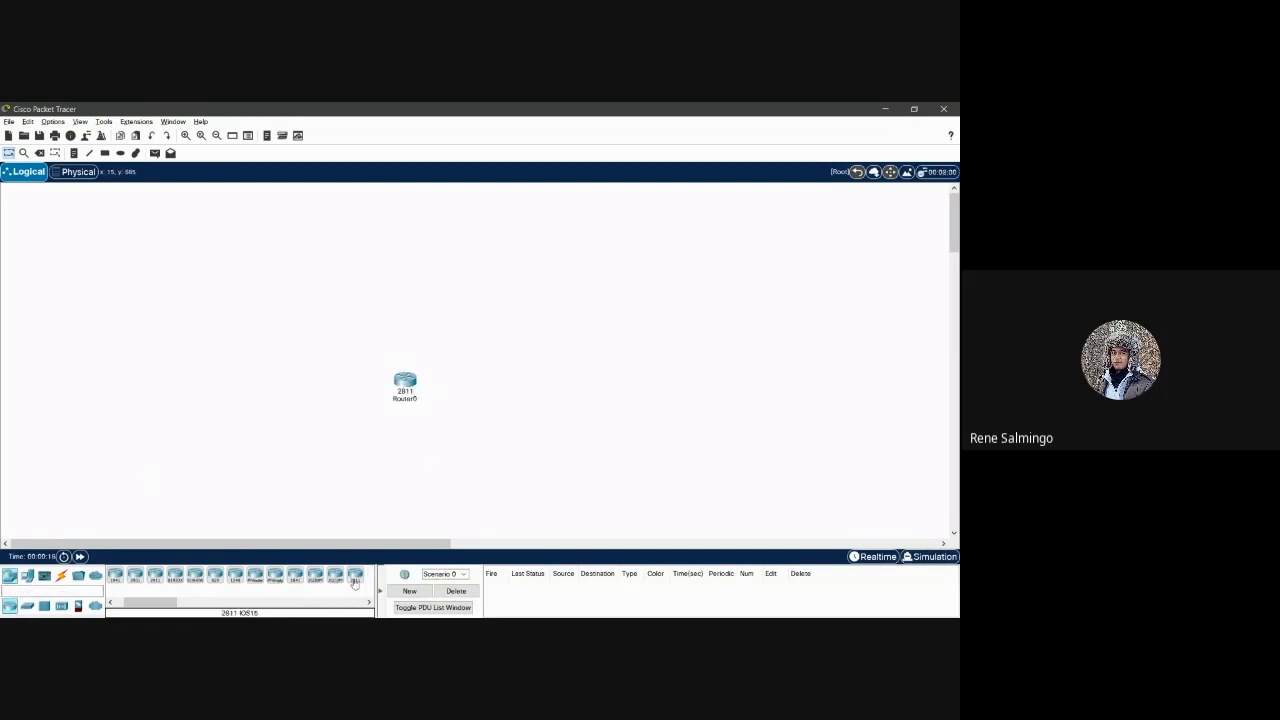
{"action": "left_click_drag", "start_coordinate": [355, 582], "coordinate": [526, 392]}
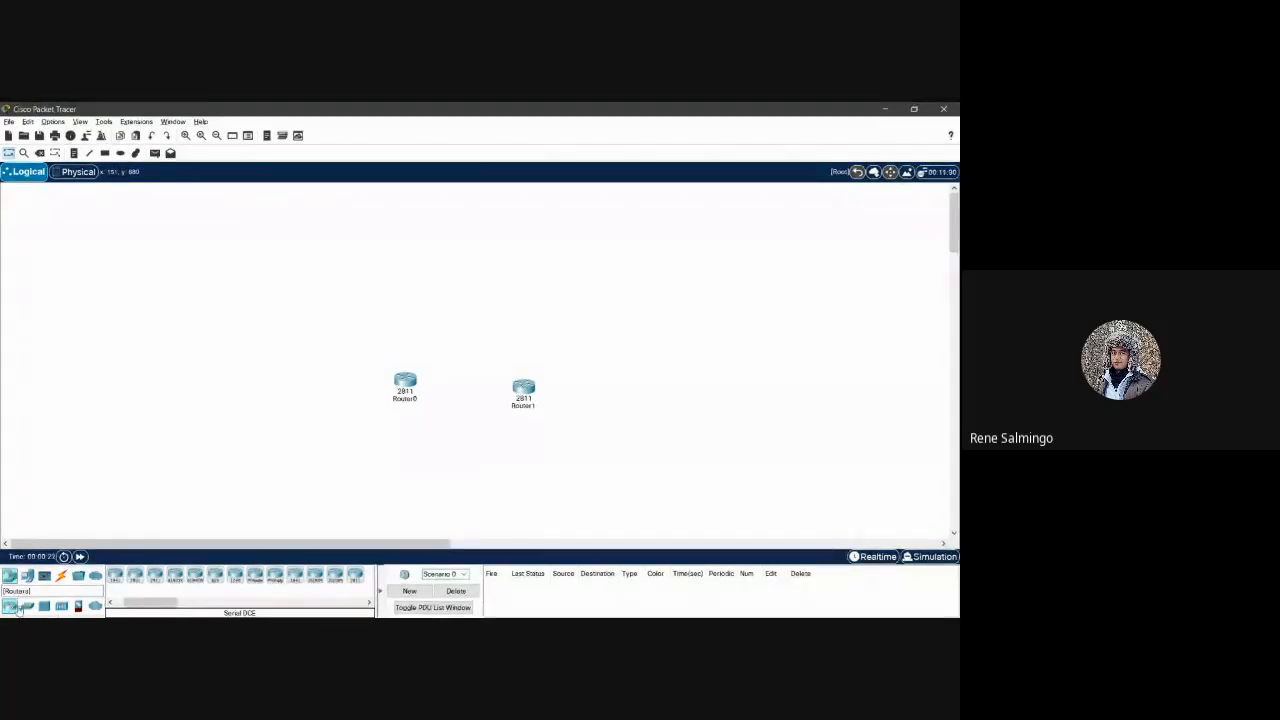
Step: Place a 2960-24TT switch to the left of Router0, two PCs beyond the switch, and two PCs to the right of Router1
{"action": "left_click_drag", "start_coordinate": [18, 610], "coordinate": [325, 396]}
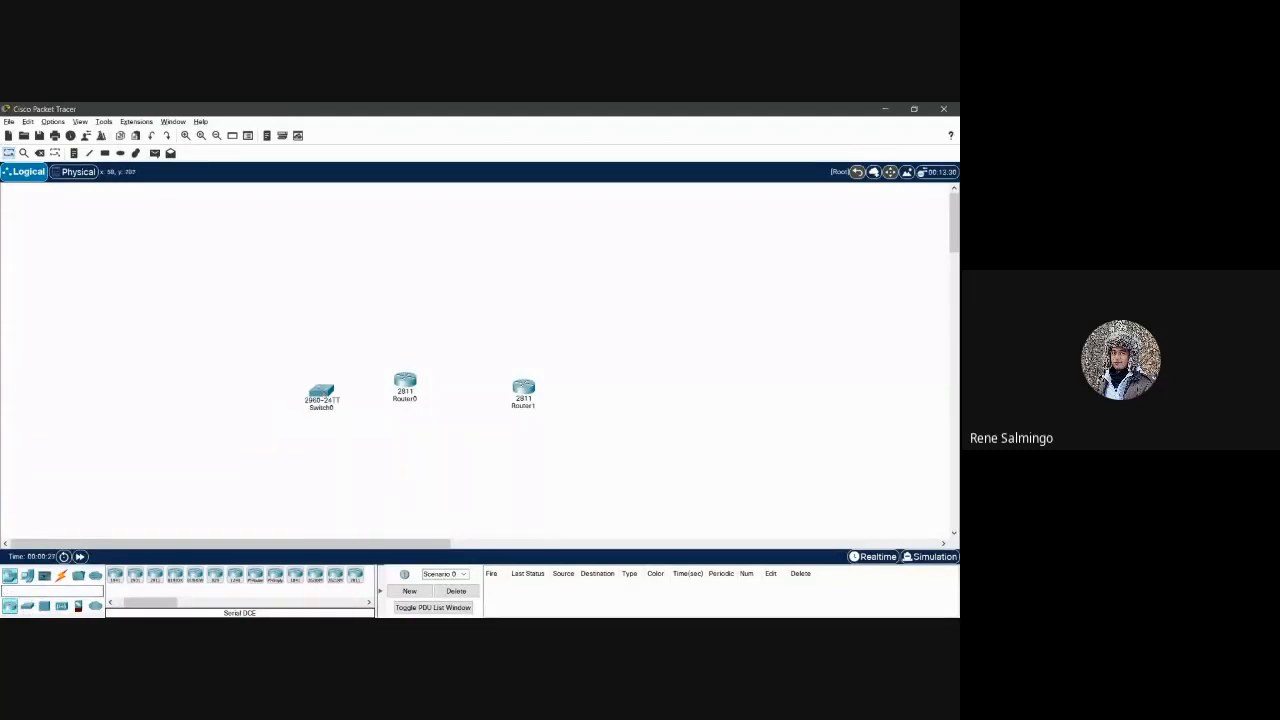
{"action": "left_click", "coordinate": [27, 577]}
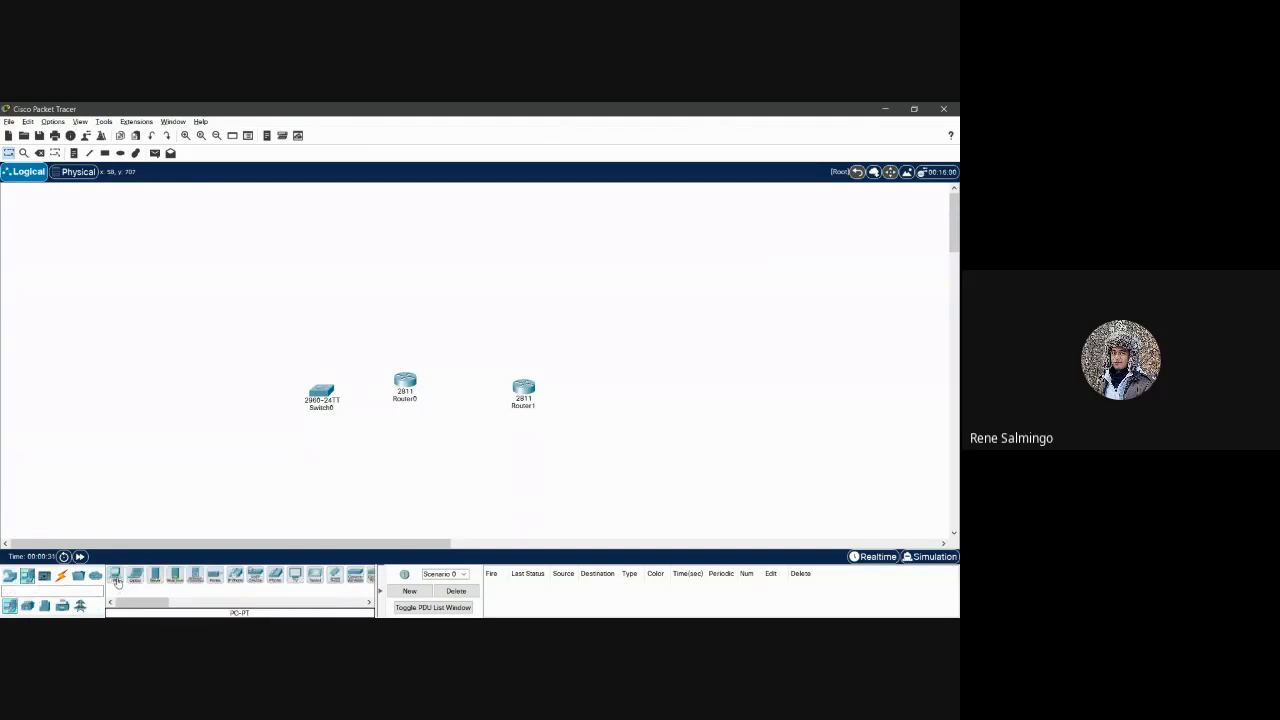
{"action": "left_click_drag", "start_coordinate": [116, 581], "coordinate": [252, 381]}
{"action": "left_click_drag", "start_coordinate": [116, 578], "coordinate": [256, 456]}
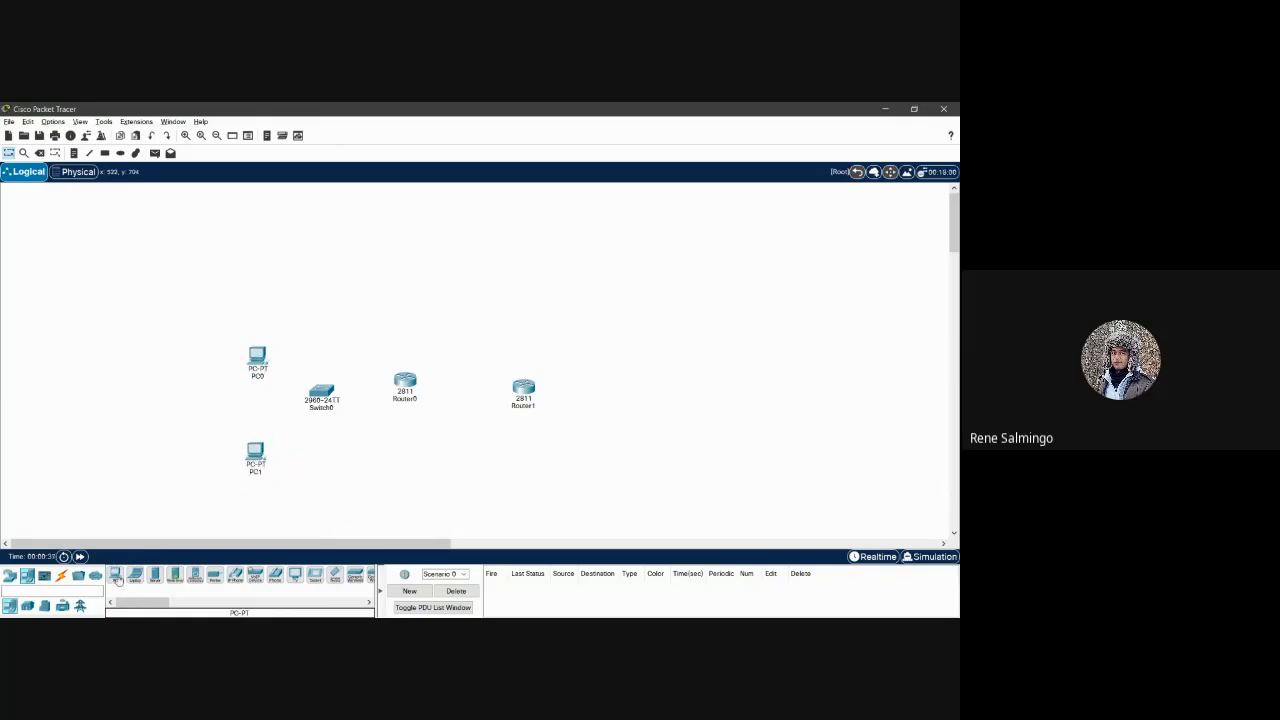
{"action": "left_click_drag", "start_coordinate": [116, 581], "coordinate": [621, 362]}
{"action": "left_click_drag", "start_coordinate": [116, 581], "coordinate": [626, 452]}
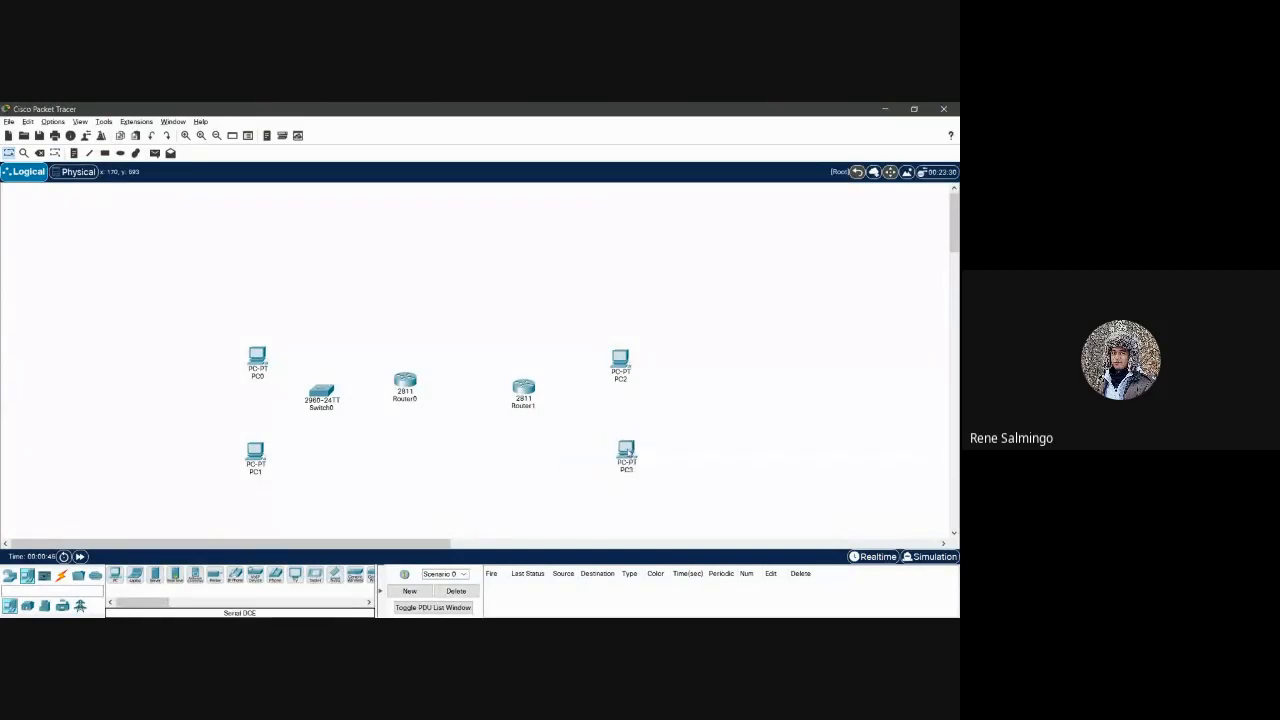
Step: Place a 2950-24 switch between Router1 and the PCs on its right, with PC2 shifted away to make room
{"action": "left_click", "coordinate": [9, 575]}
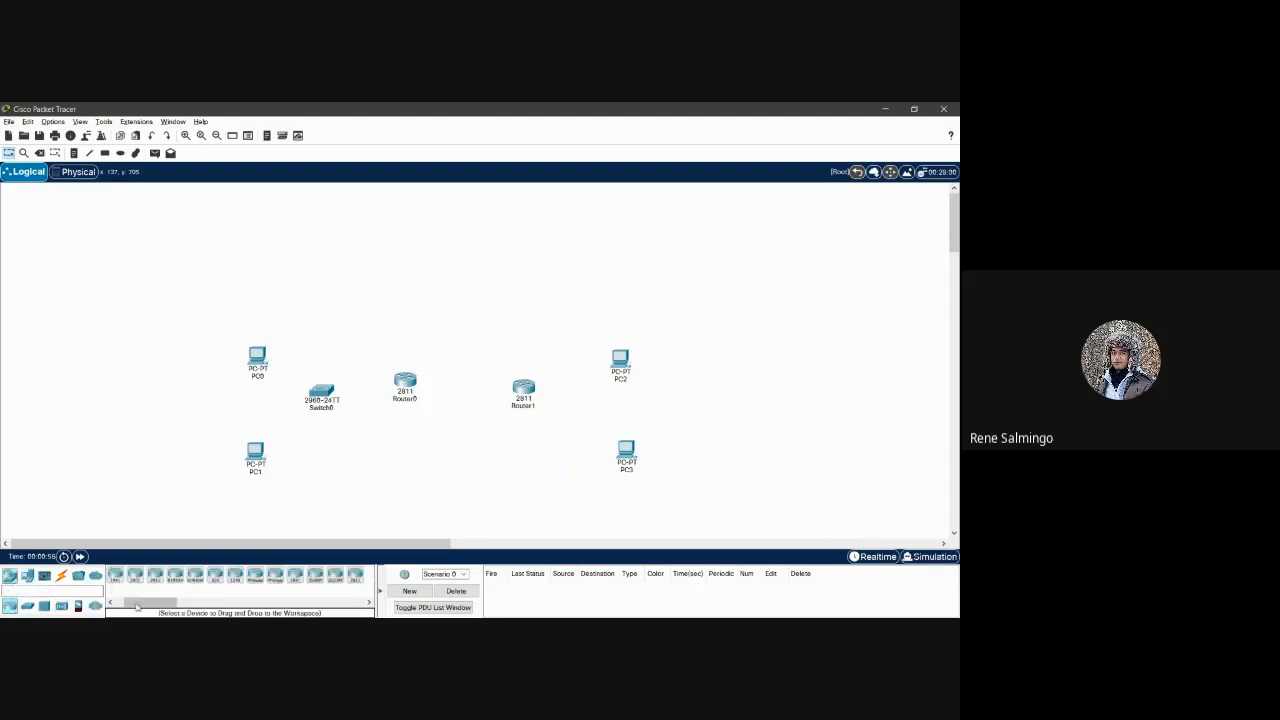
{"action": "left_click", "coordinate": [27, 606]}
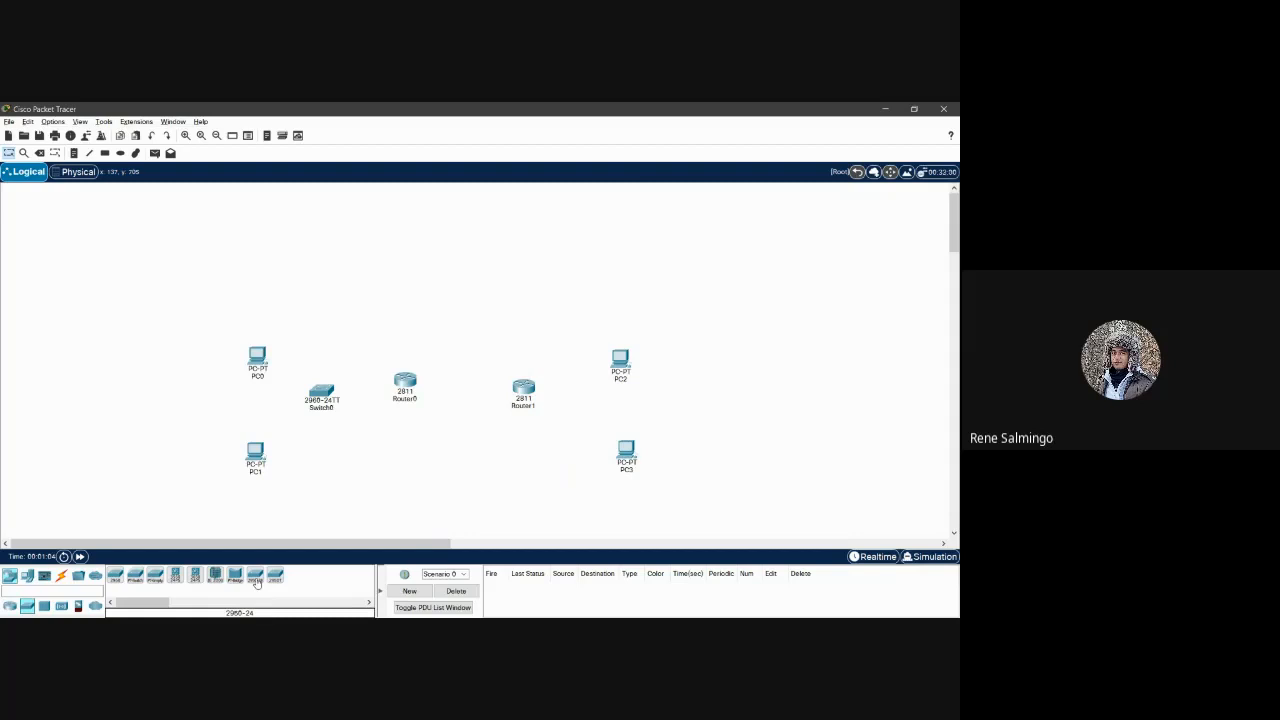
{"action": "left_click_drag", "start_coordinate": [256, 583], "coordinate": [657, 350]}
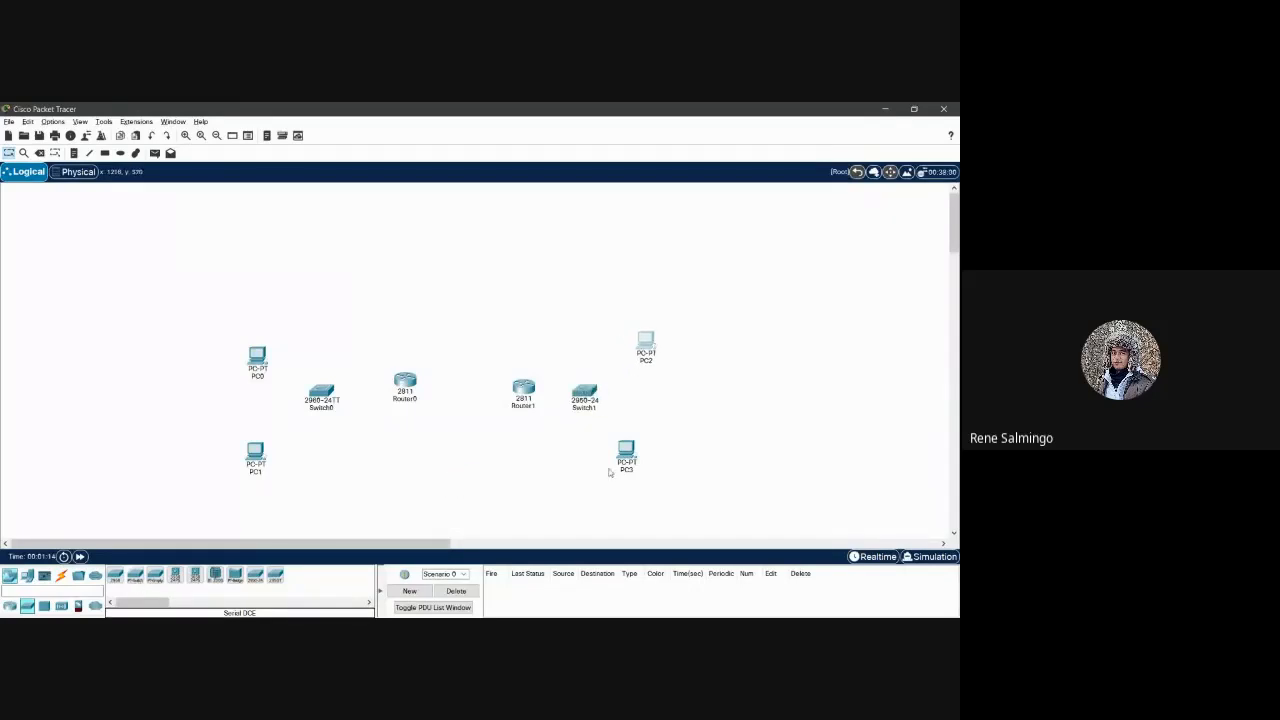
Step: Rearrange the PCs, both switches and Router1 into a roughly symmetrical layout on either side of the routers
{"action": "left_click_drag", "start_coordinate": [630, 450], "coordinate": [650, 441]}
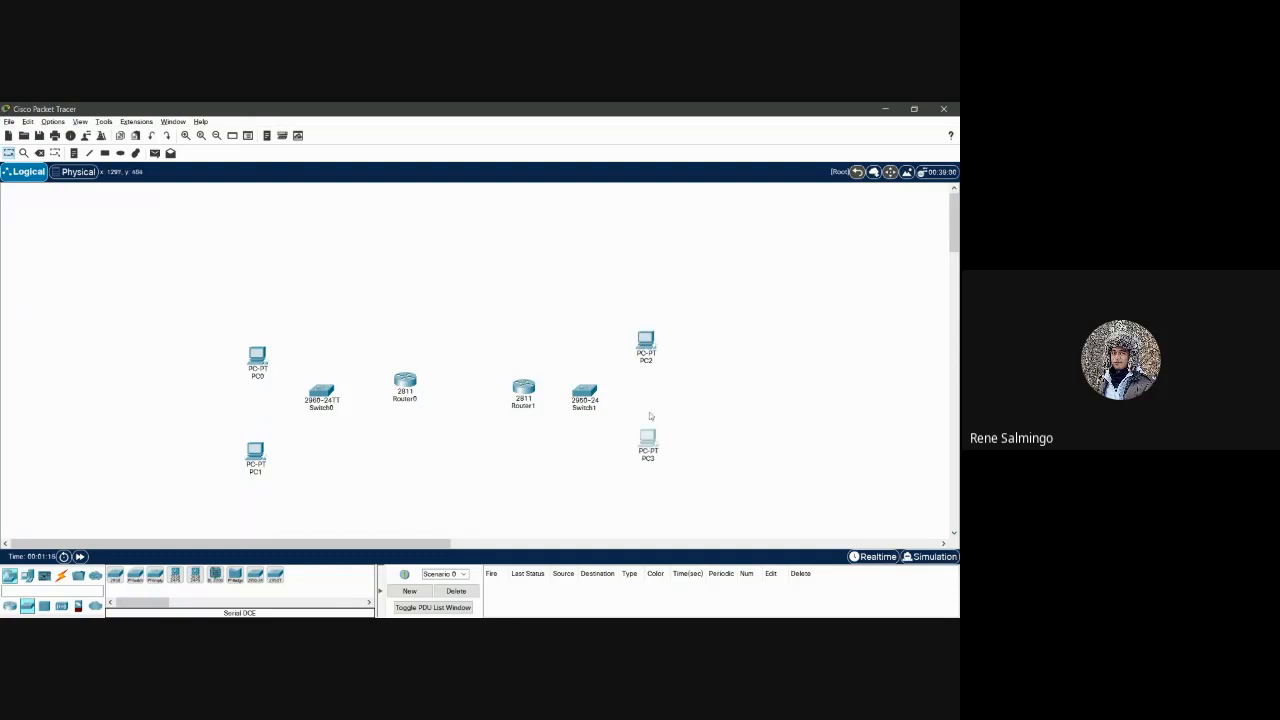
{"action": "left_click_drag", "start_coordinate": [648, 348], "coordinate": [636, 346]}
{"action": "left_click_drag", "start_coordinate": [643, 456], "coordinate": [634, 452]}
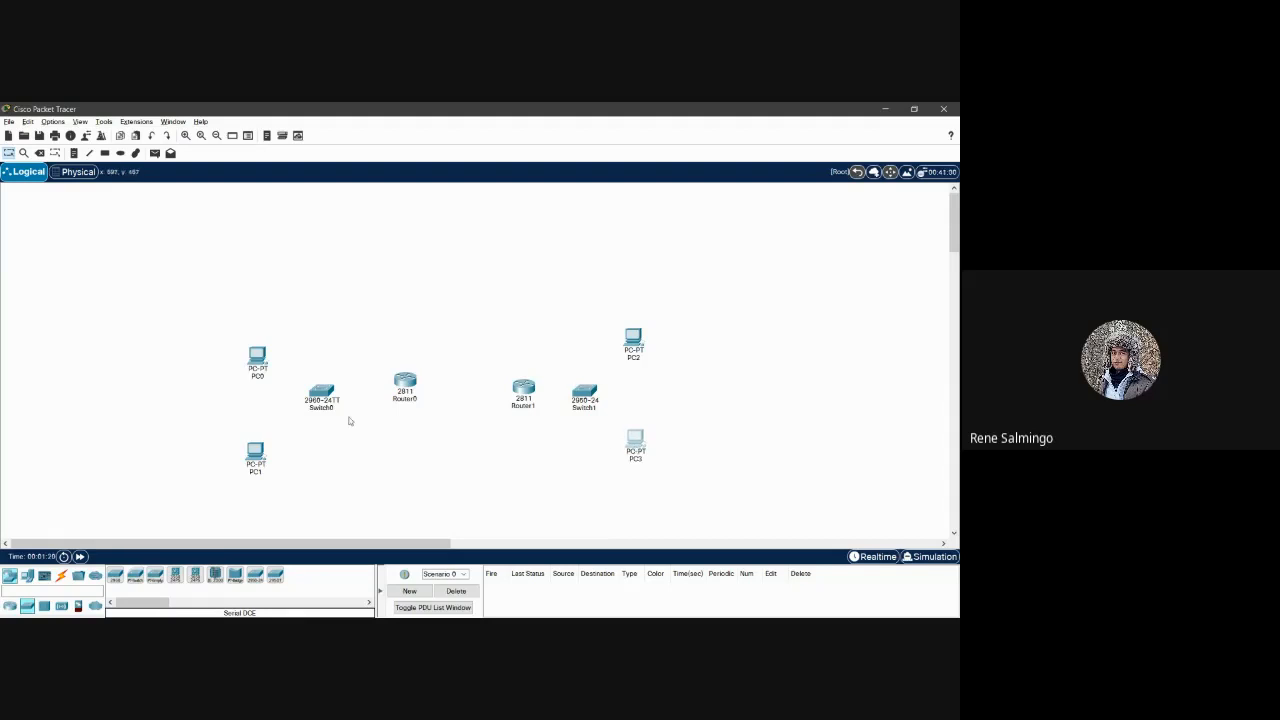
{"action": "left_click_drag", "start_coordinate": [266, 371], "coordinate": [266, 354]}
{"action": "left_click_drag", "start_coordinate": [256, 462], "coordinate": [262, 441]}
{"action": "left_click_drag", "start_coordinate": [322, 401], "coordinate": [335, 397]}
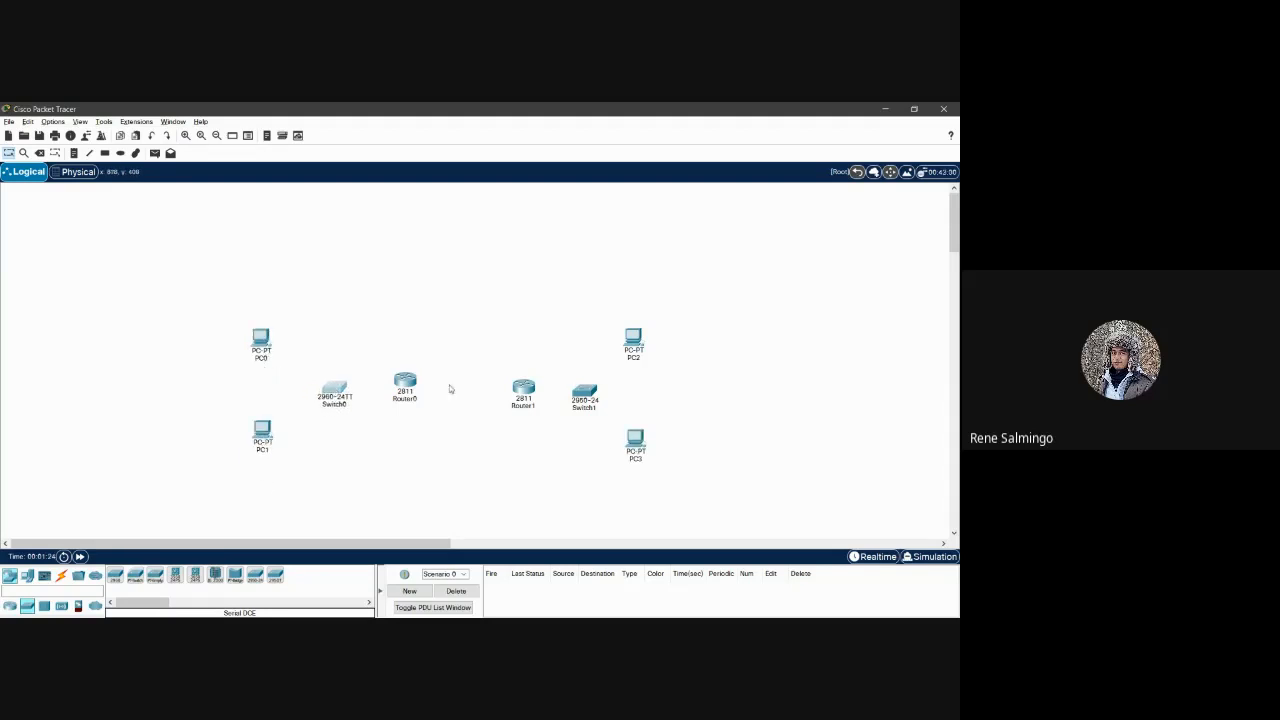
{"action": "left_click_drag", "start_coordinate": [523, 390], "coordinate": [509, 386]}
{"action": "left_click_drag", "start_coordinate": [585, 393], "coordinate": [570, 385]}
{"action": "left_click_drag", "start_coordinate": [637, 342], "coordinate": [640, 338]}
{"action": "left_click_drag", "start_coordinate": [634, 448], "coordinate": [638, 438]}
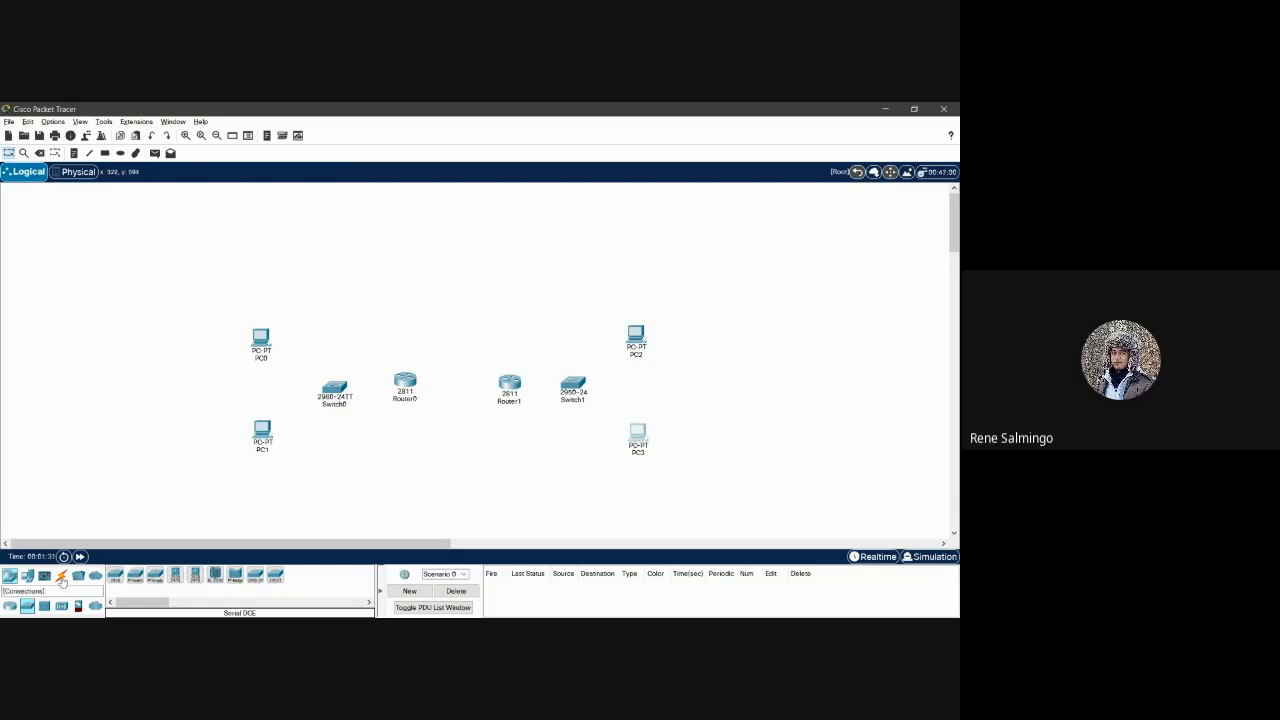
Step: Connect Router0 and Switch0 with a copper straight-through cable
{"action": "left_click", "coordinate": [61, 577]}
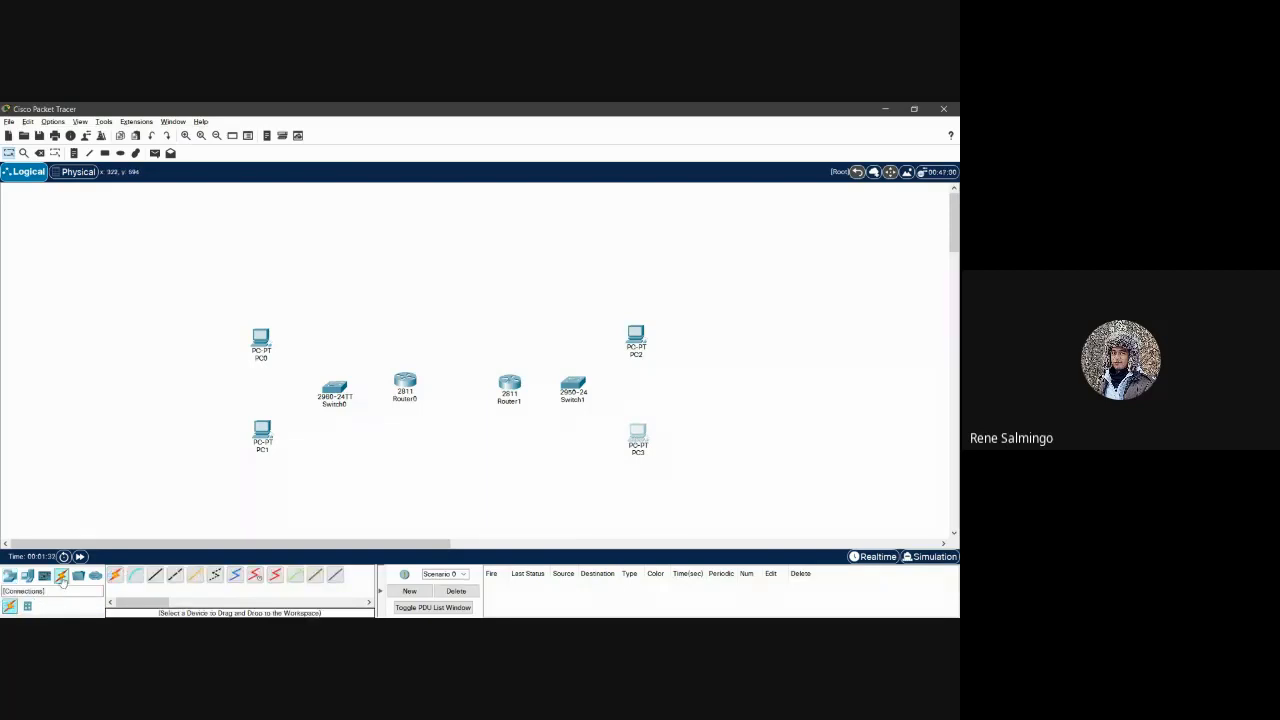
{"action": "left_click", "coordinate": [155, 576]}
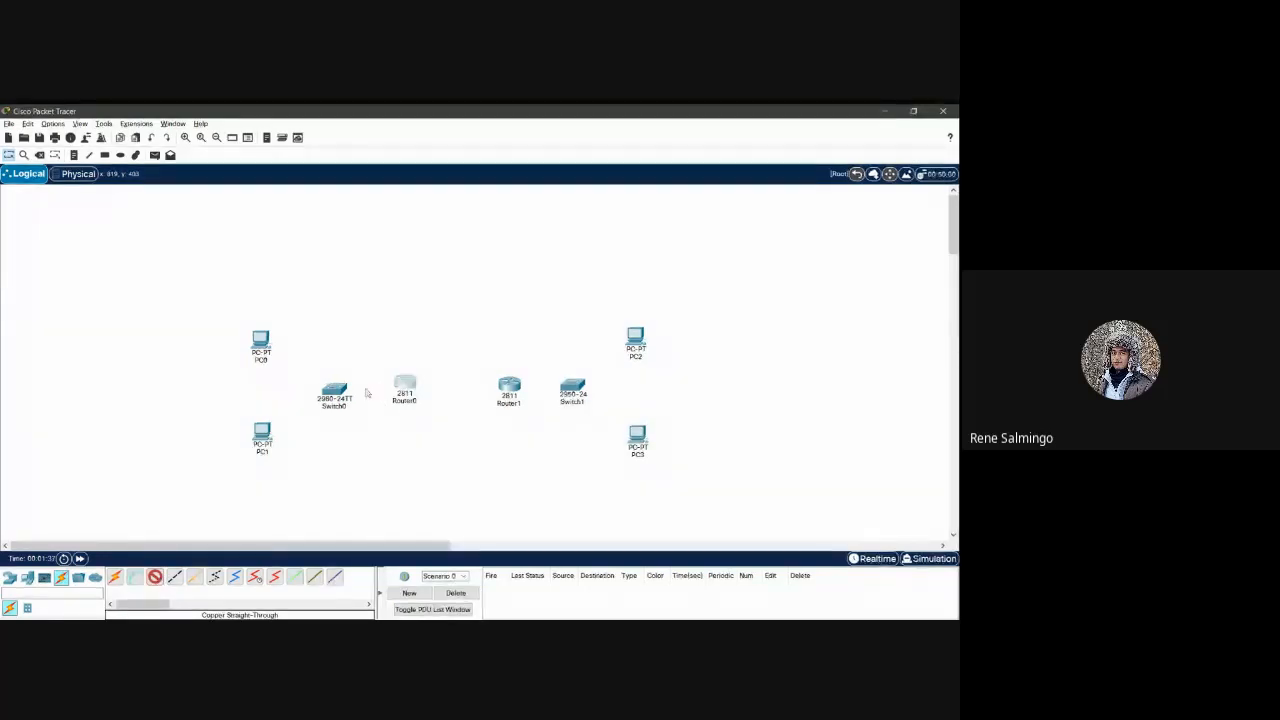
{"action": "left_click", "coordinate": [441, 417]}
{"action": "left_click", "coordinate": [358, 394]}
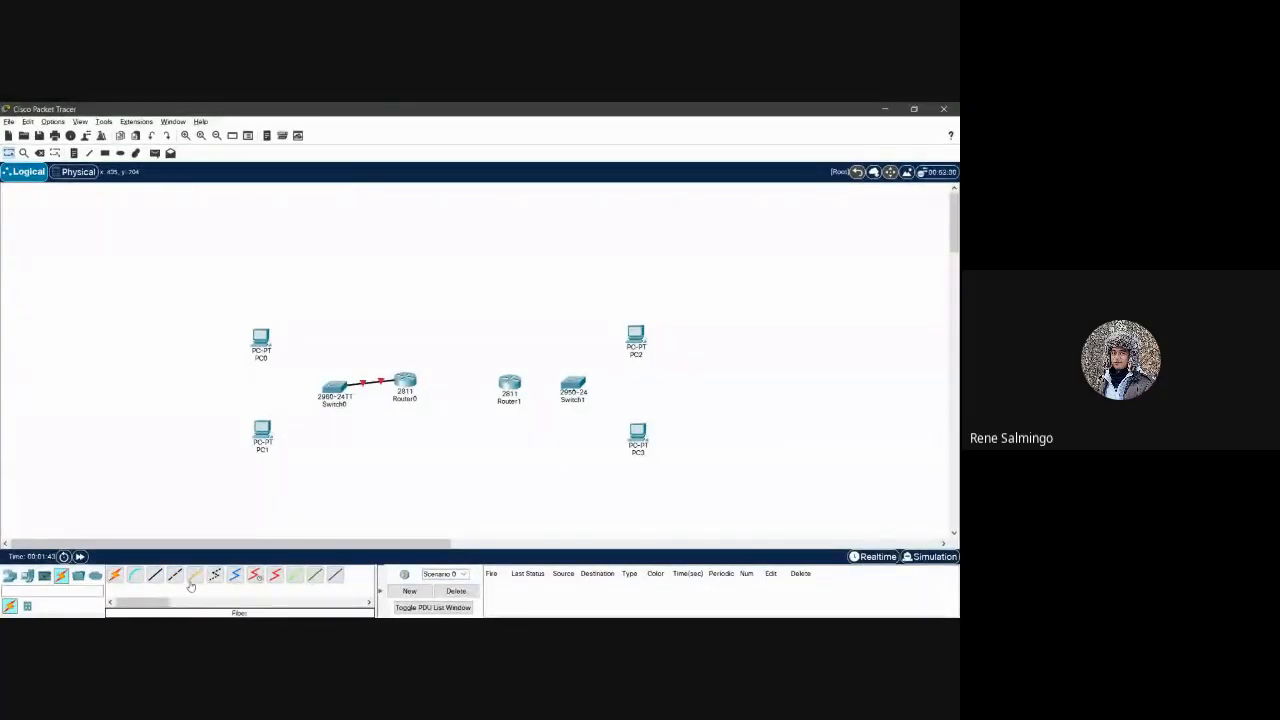
Step: Connect Switch0 to PC0 and PC1 with copper straight-through cables
{"action": "left_click", "coordinate": [155, 577]}
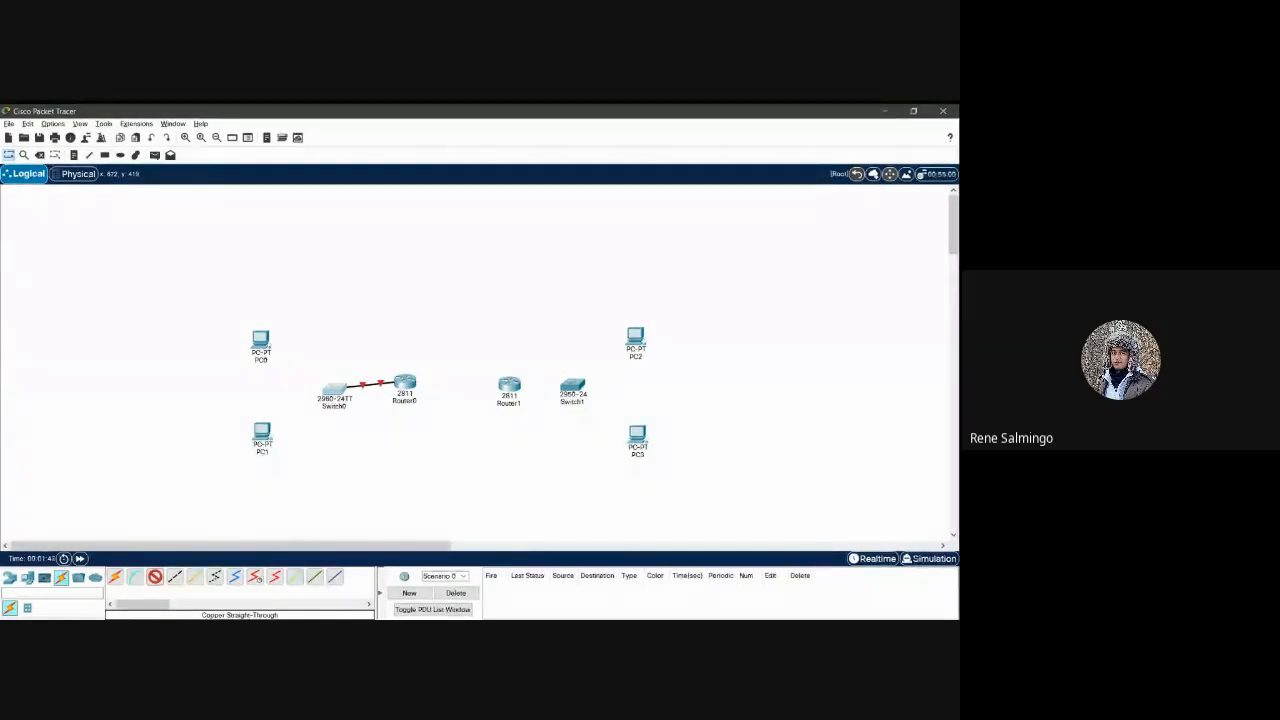
{"action": "left_click", "coordinate": [334, 388]}
{"action": "left_click", "coordinate": [268, 338]}
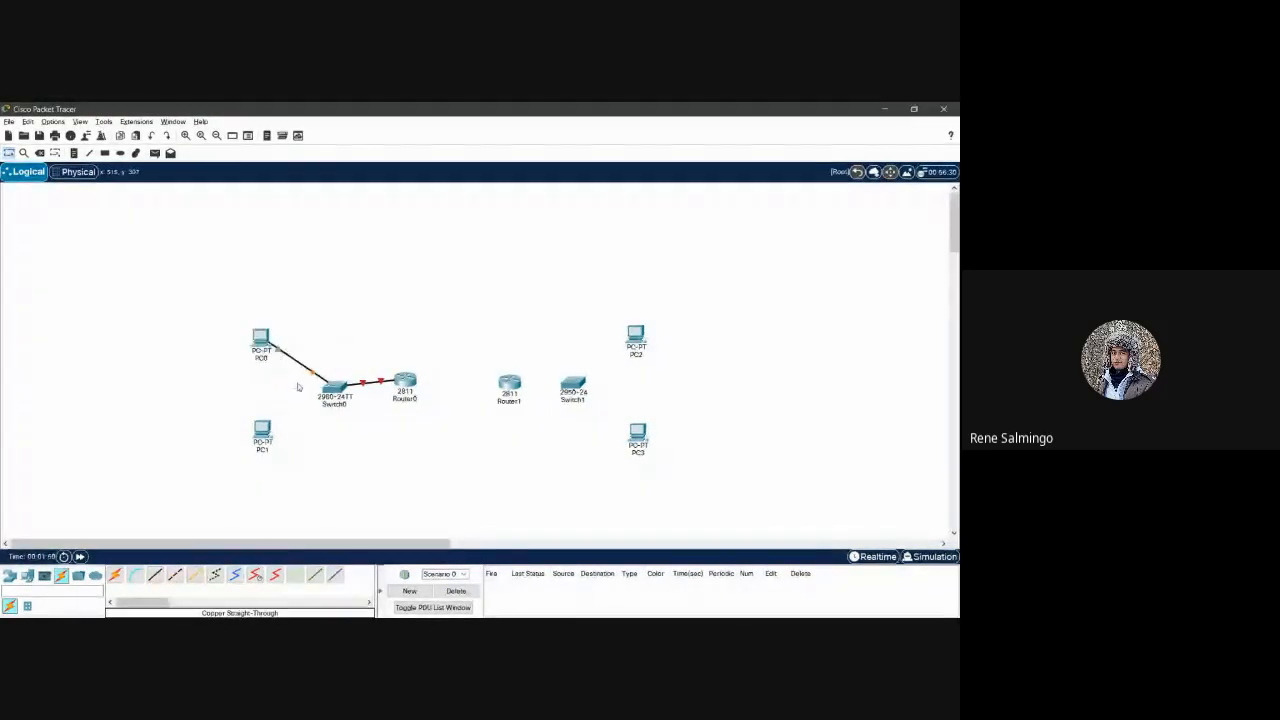
{"action": "left_click", "coordinate": [155, 577]}
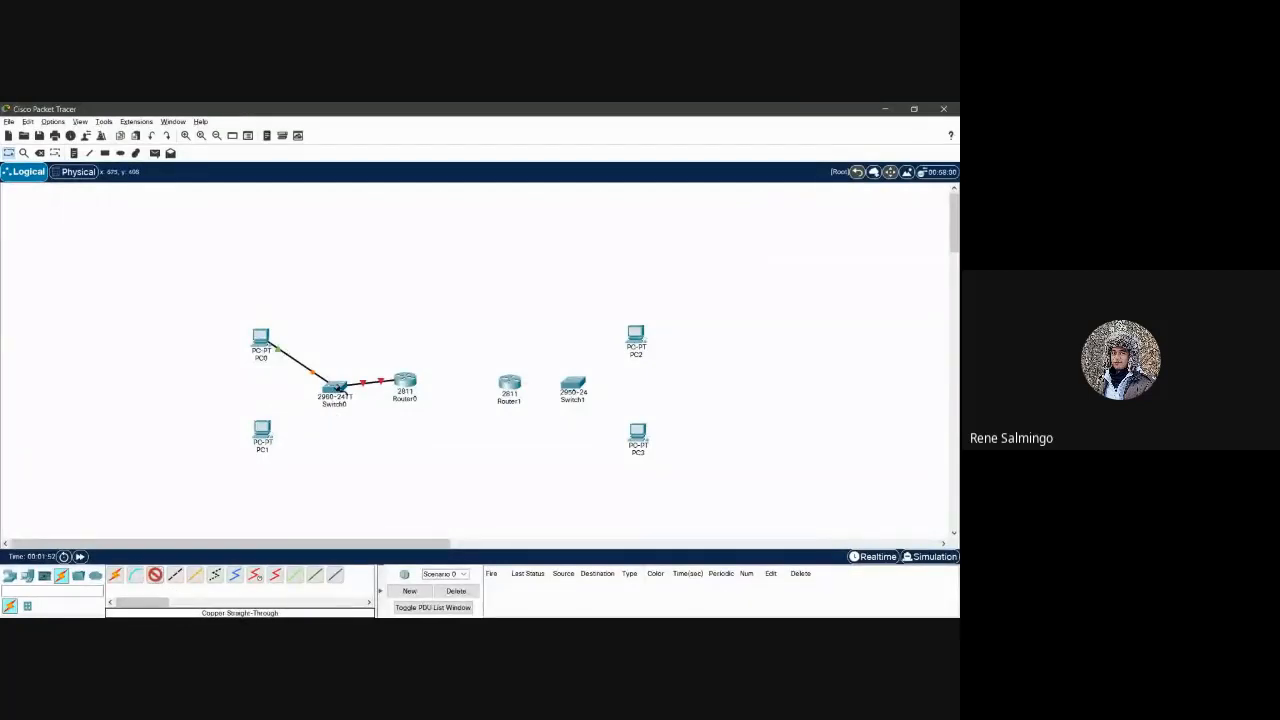
{"action": "left_click", "coordinate": [366, 405]}
{"action": "left_click", "coordinate": [262, 430]}
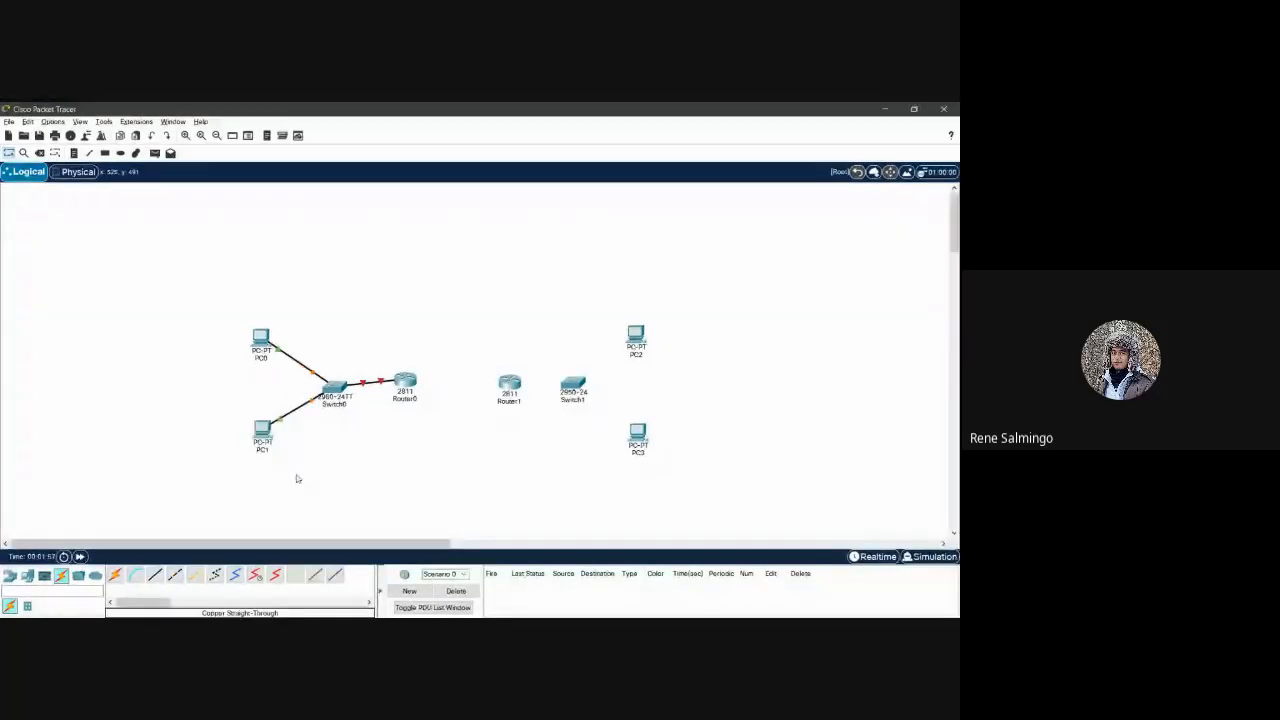
Step: Connect Router1 and Switch1 with a copper straight-through cable
{"action": "left_click", "coordinate": [155, 576]}
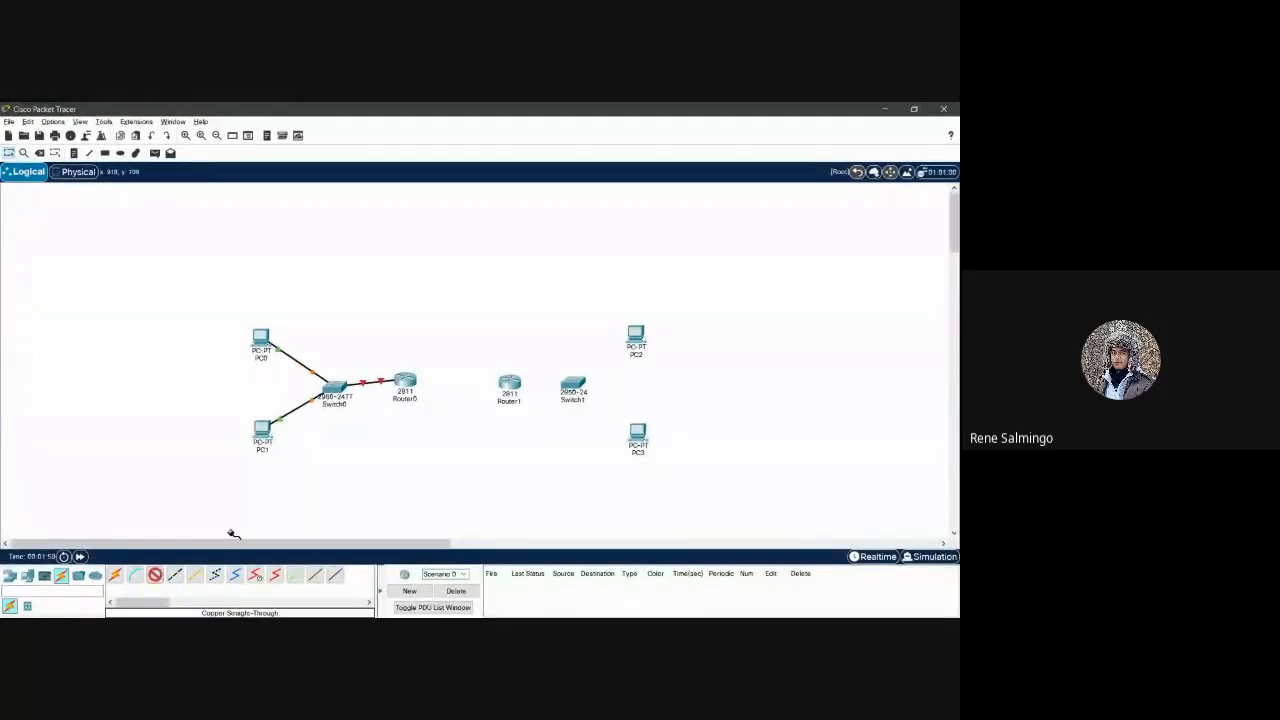
{"action": "left_click", "coordinate": [516, 385]}
{"action": "left_click", "coordinate": [572, 386]}
Step: Connect Switch1 to PC2 and PC3 with copper straight-through cables
{"action": "left_click", "coordinate": [155, 577]}
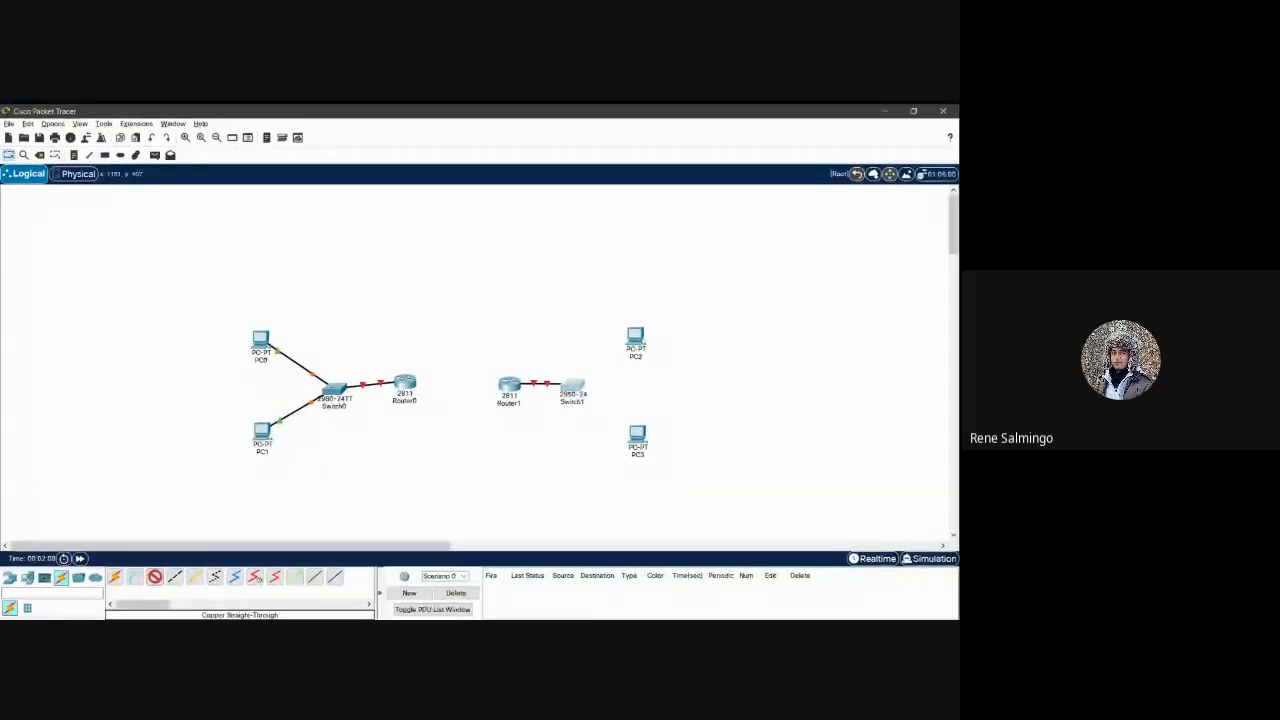
{"action": "left_click", "coordinate": [572, 386]}
{"action": "left_click", "coordinate": [627, 342]}
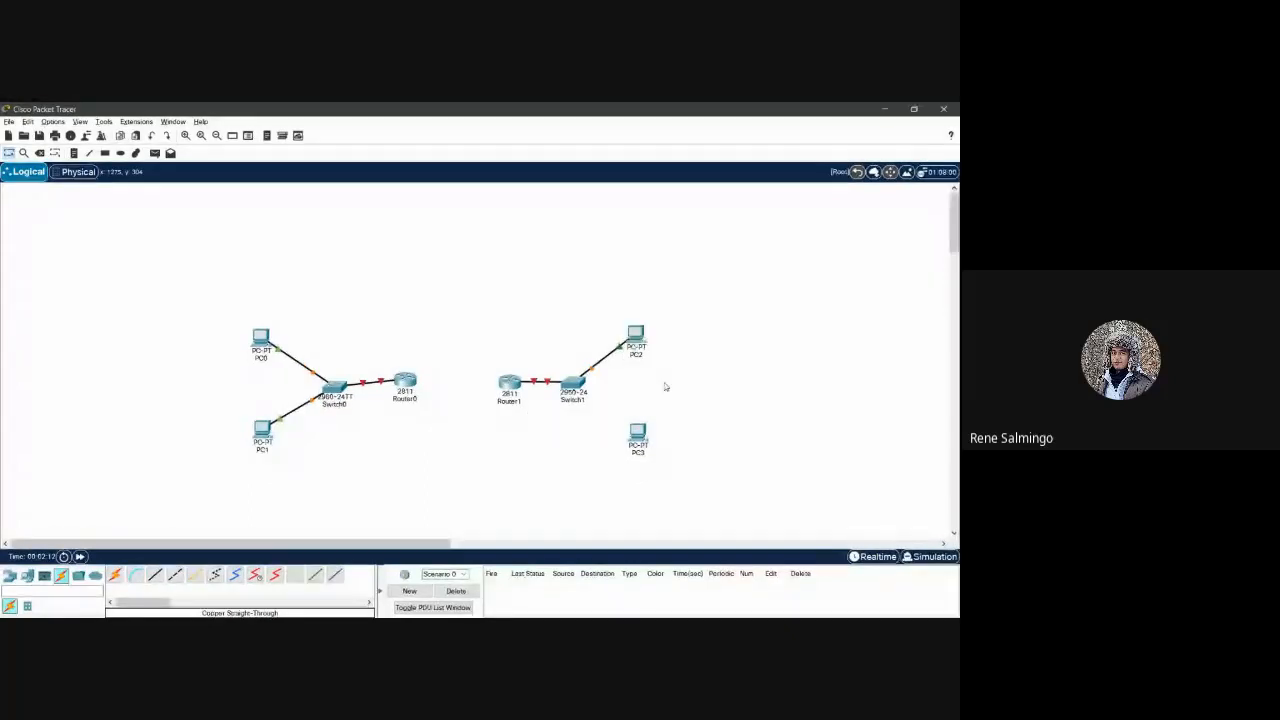
{"action": "left_click", "coordinate": [155, 577]}
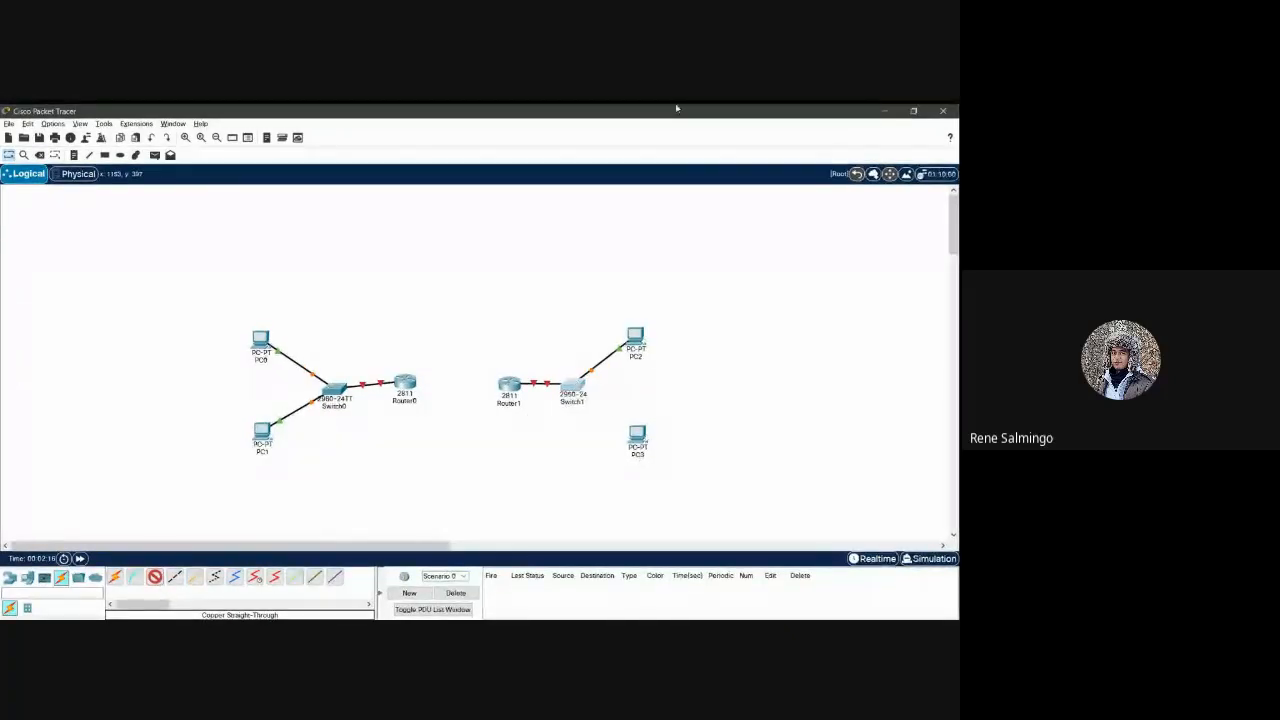
{"action": "left_click", "coordinate": [637, 128]}
{"action": "left_click", "coordinate": [638, 434]}
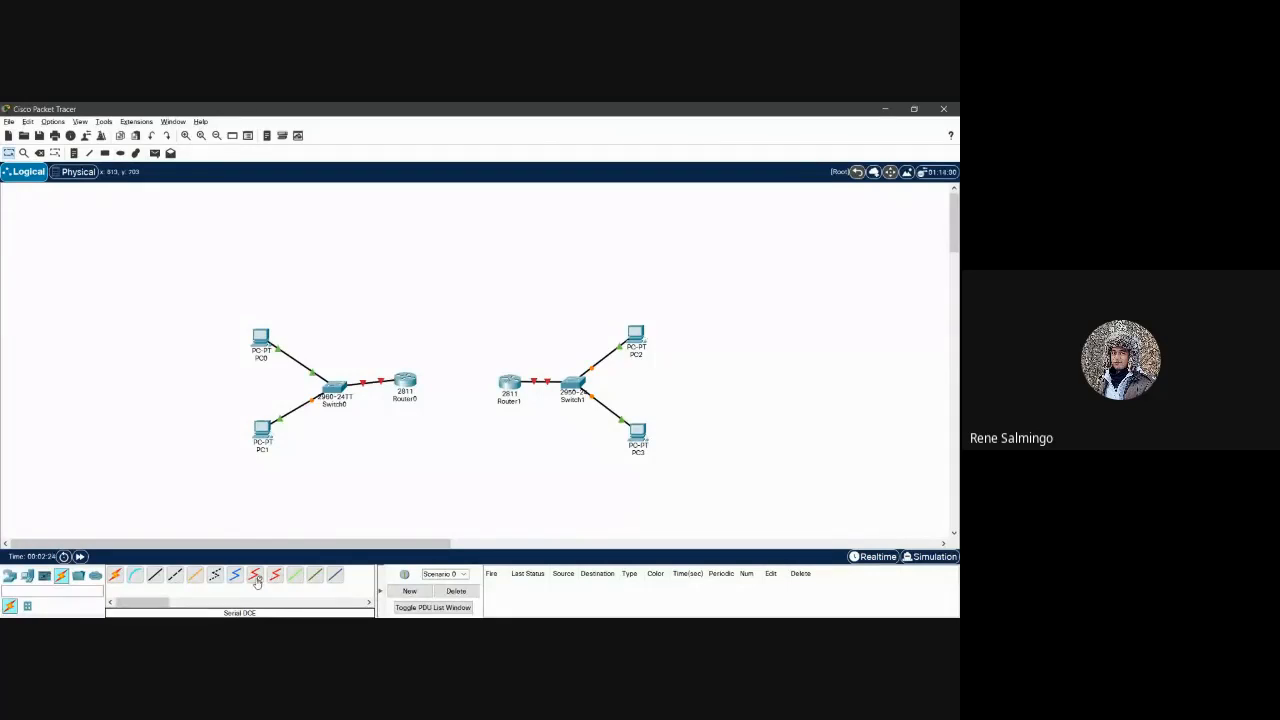
{"action": "left_click", "coordinate": [256, 577]}
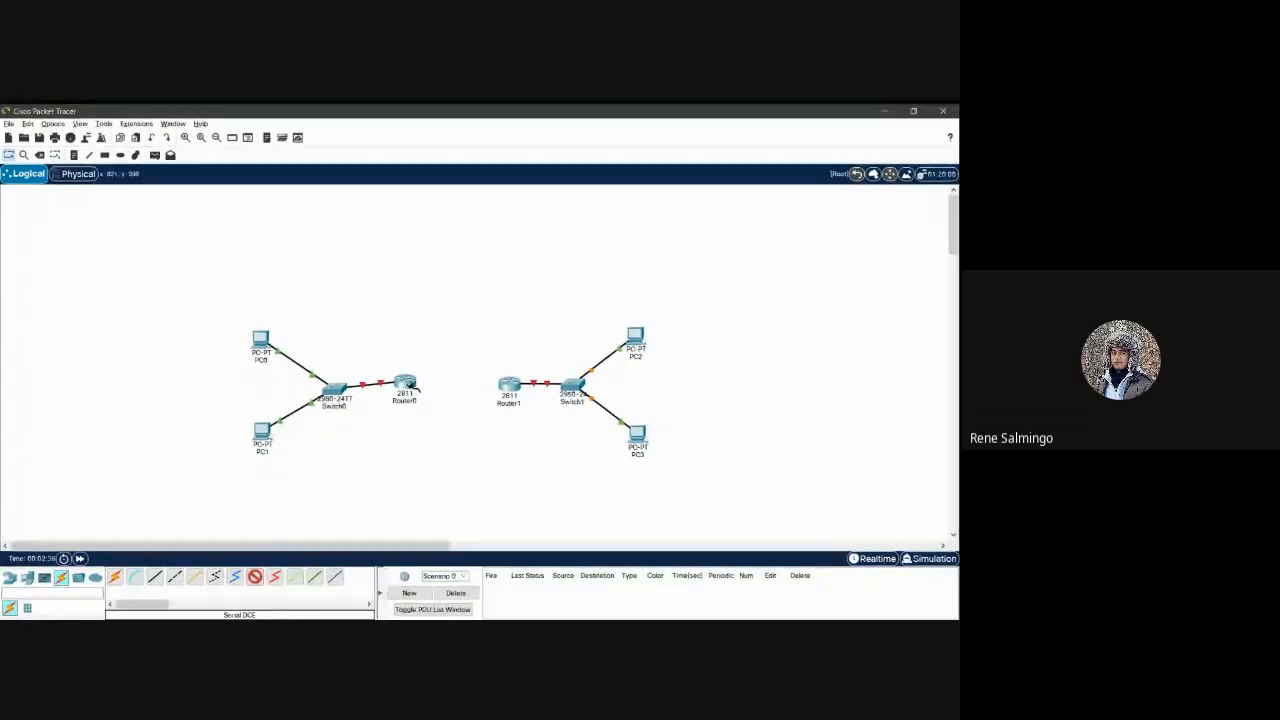
{"action": "left_click", "coordinate": [409, 384]}
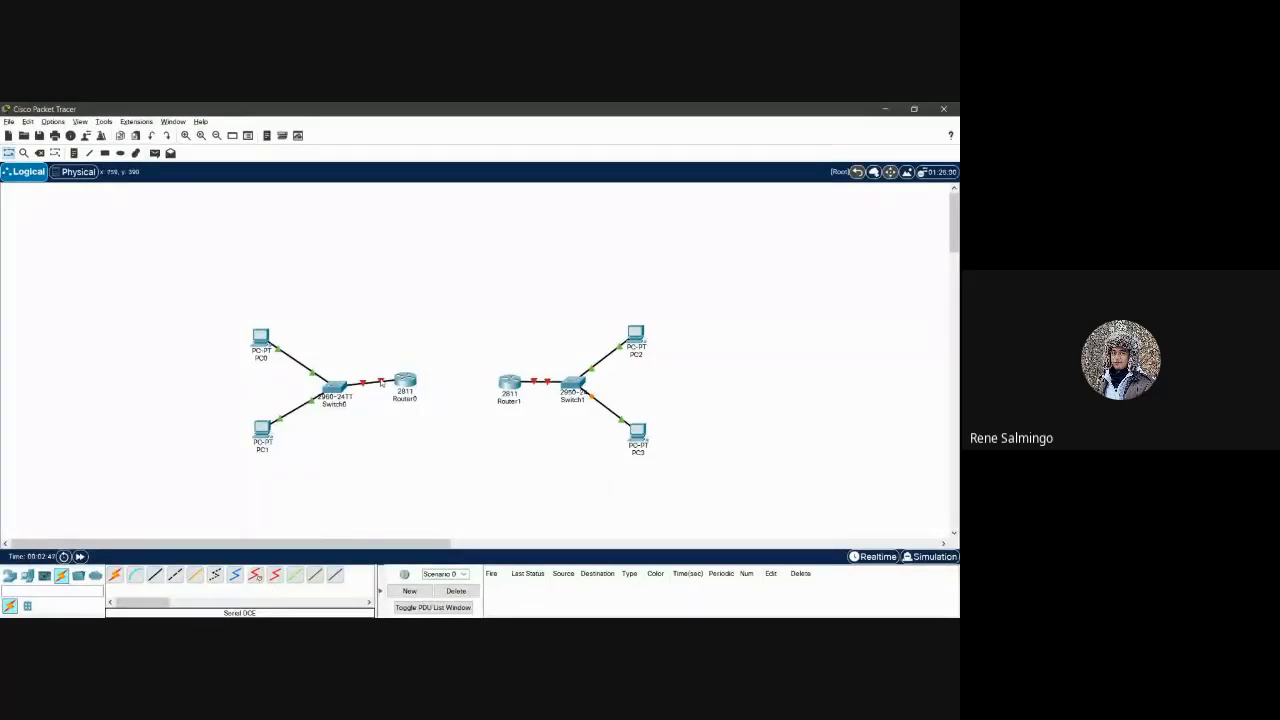
{"action": "left_click", "coordinate": [410, 387]}
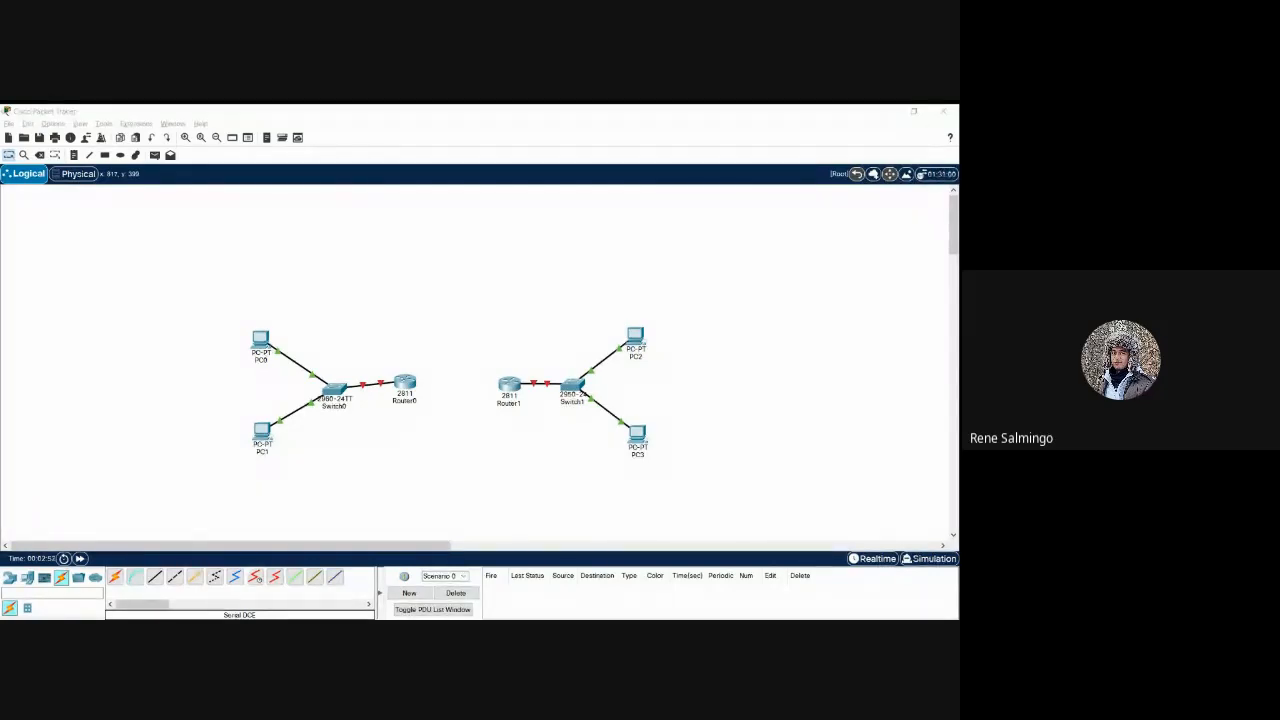
{"action": "left_click", "coordinate": [812, 394]}
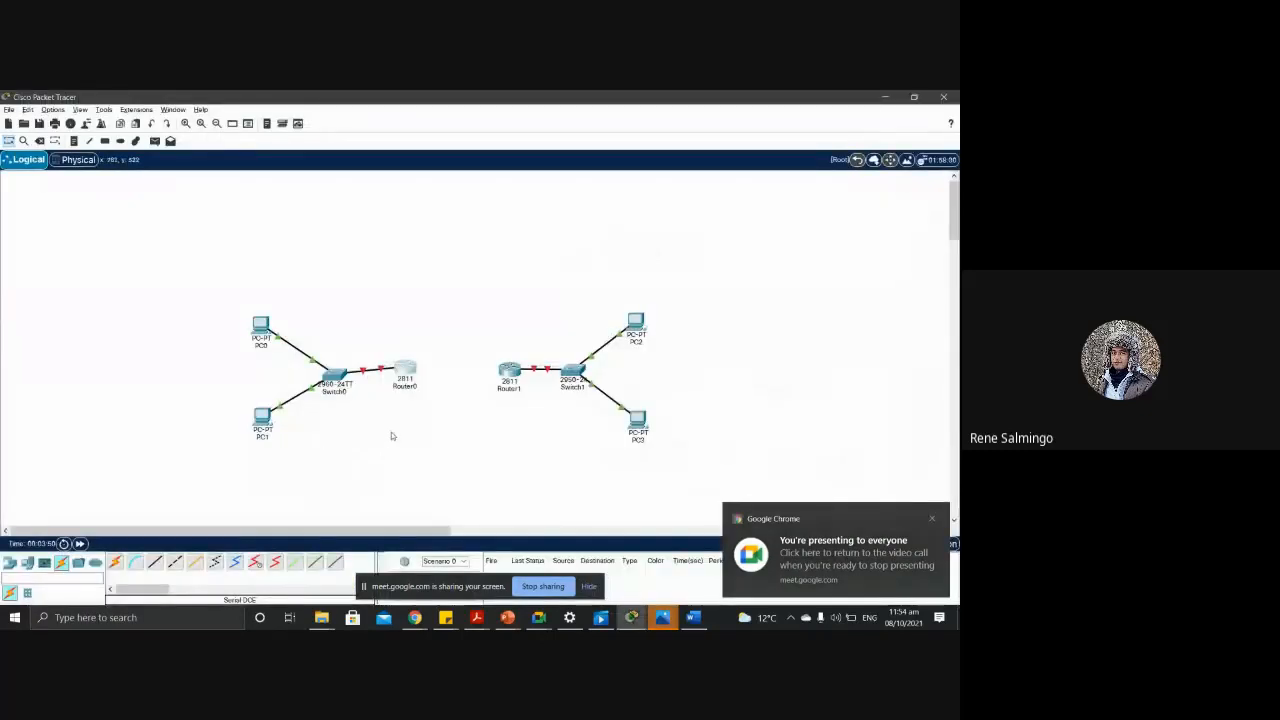
Step: Install a WIC-1T serial module in an empty interface card slot of Router0 and close its device window
{"action": "left_click", "coordinate": [405, 376]}
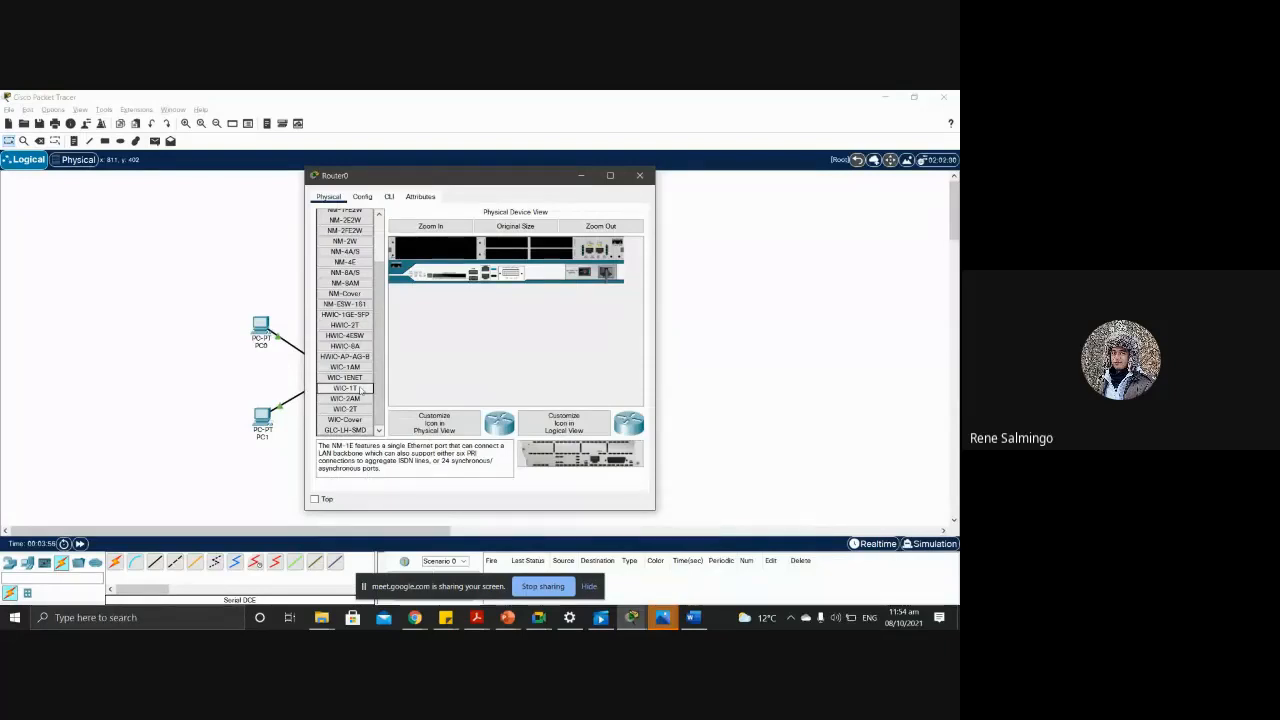
{"action": "left_click", "coordinate": [362, 389]}
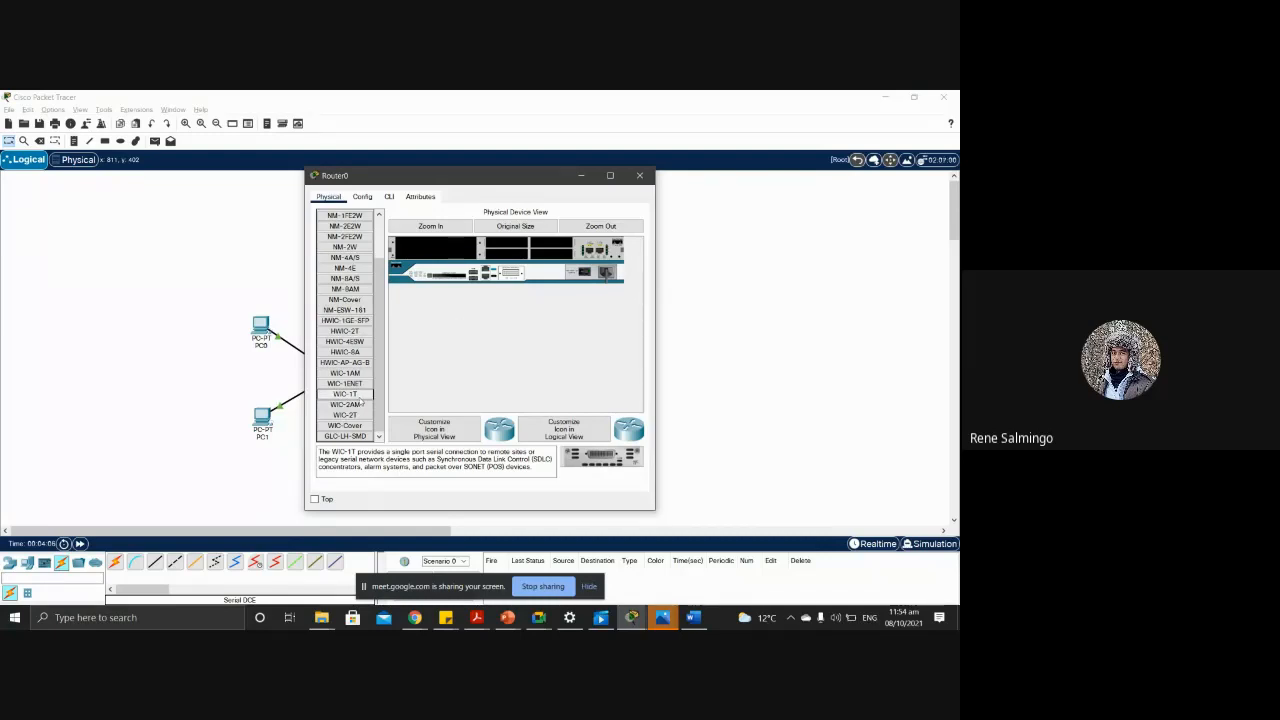
{"action": "left_click_drag", "start_coordinate": [362, 397], "coordinate": [553, 250]}
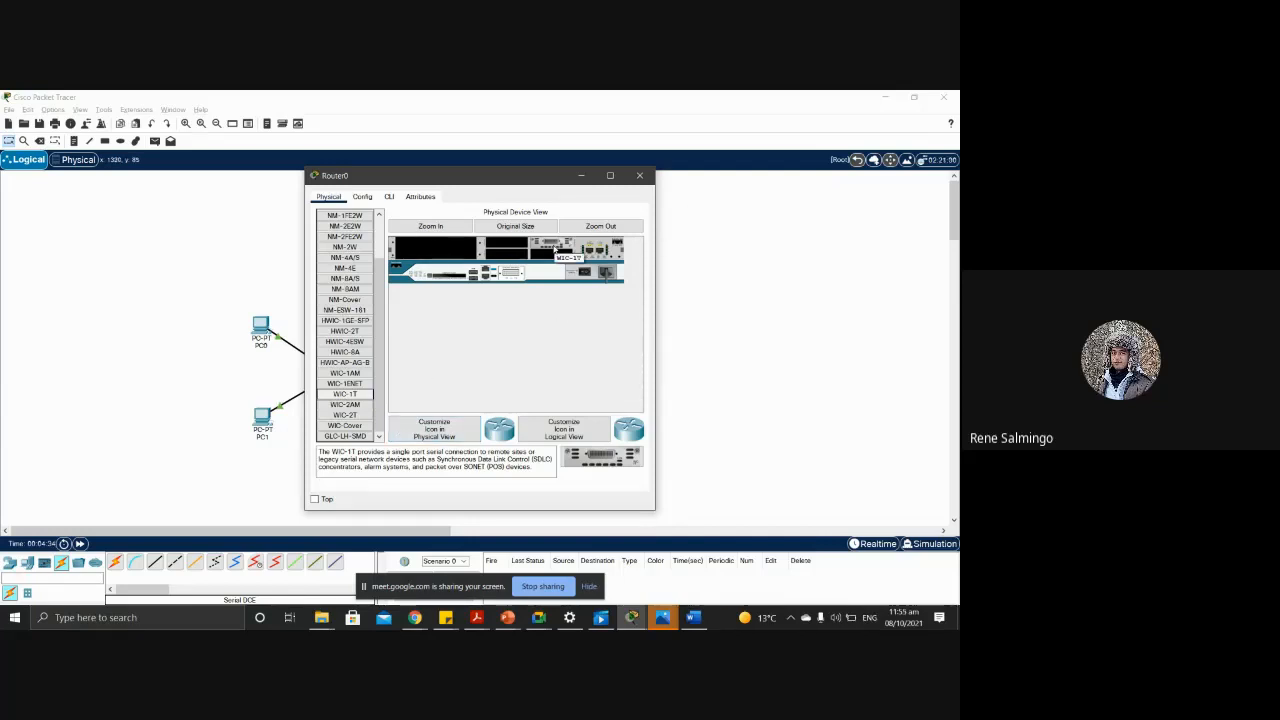
{"action": "left_click", "coordinate": [641, 176]}
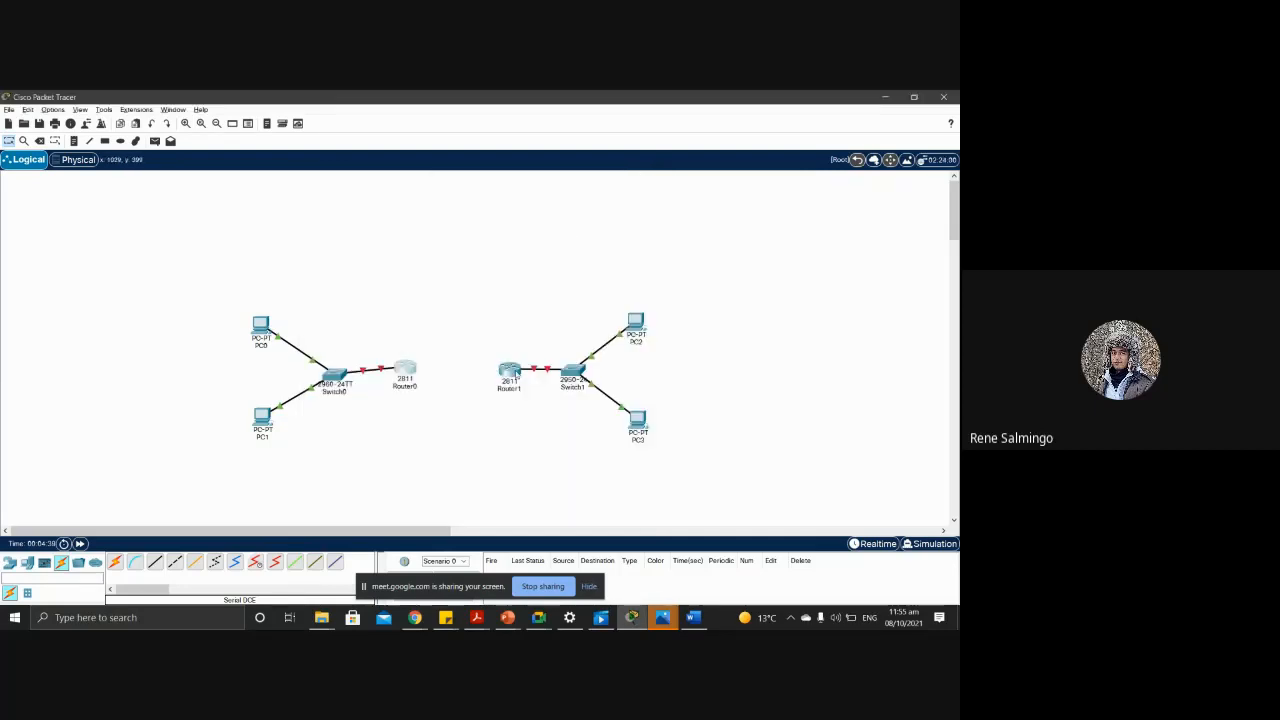
Step: Install a WIC-1T serial module in an empty interface card slot of Router1 with the router powered off
{"action": "mouse_move", "coordinate": [512, 372]}
{"action": "left_click", "coordinate": [511, 373]}
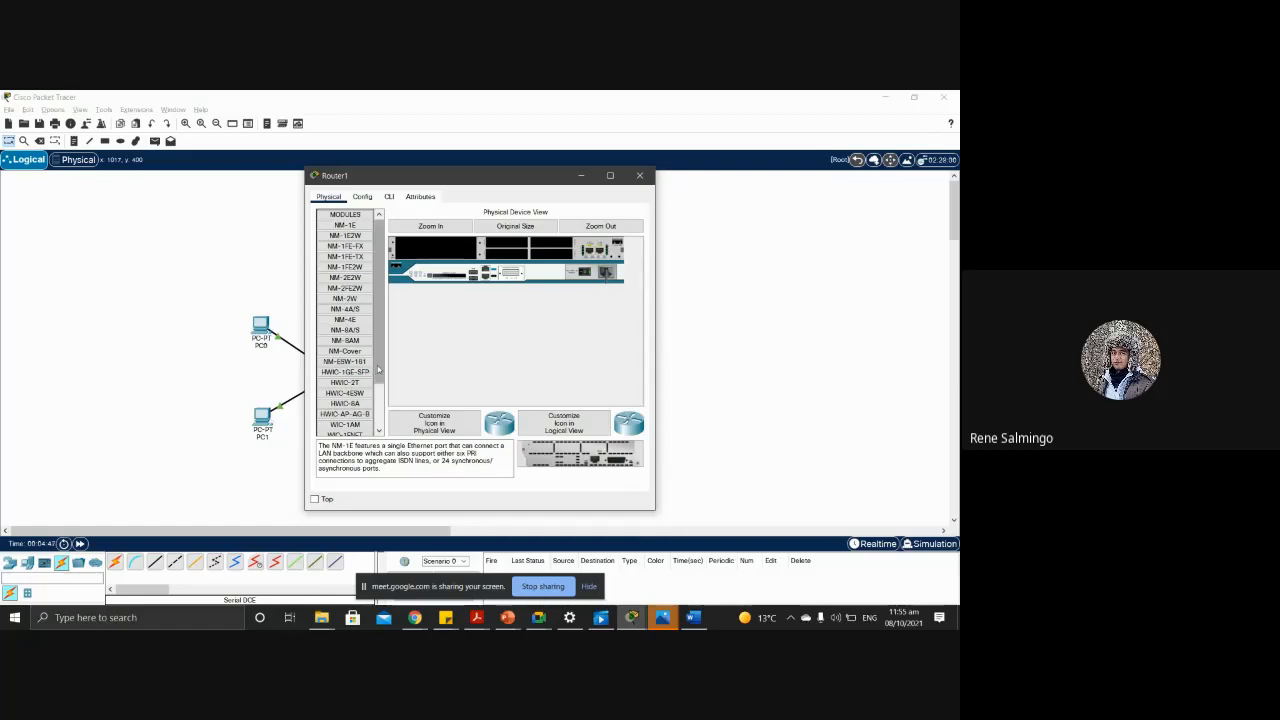
{"action": "left_click_drag", "start_coordinate": [378, 370], "coordinate": [557, 251]}
{"action": "left_click", "coordinate": [351, 396]}
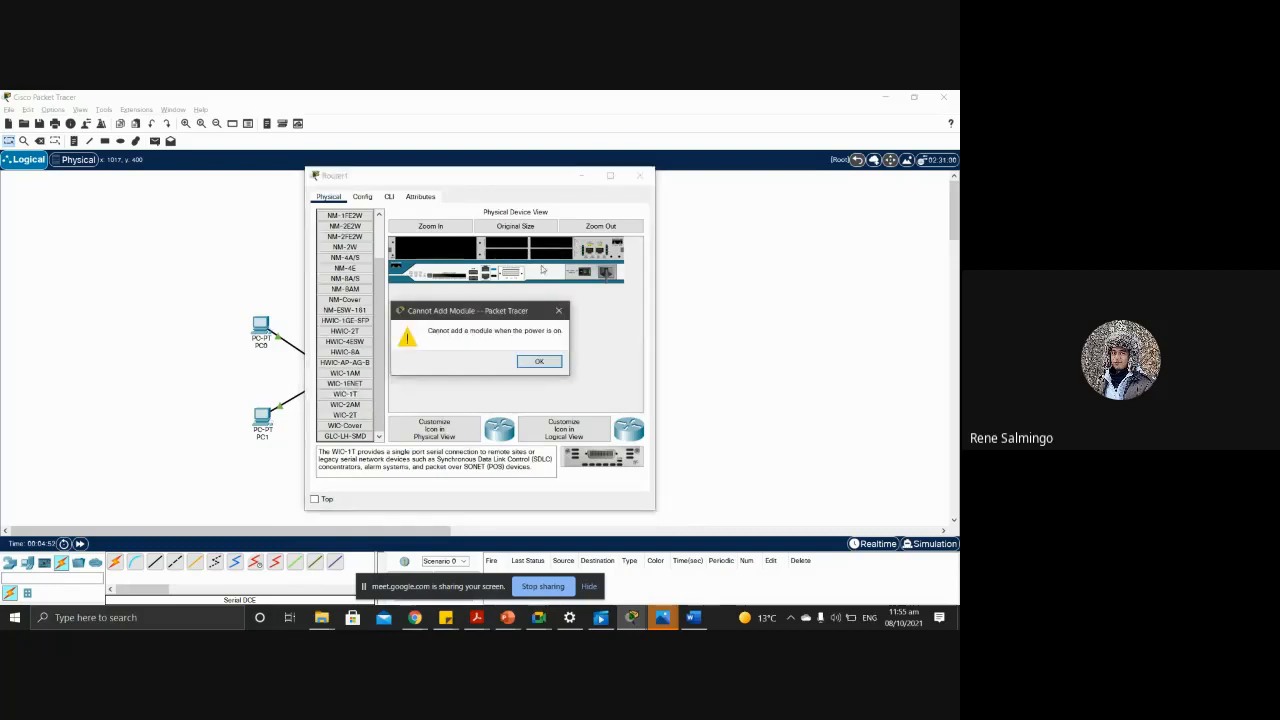
{"action": "left_click", "coordinate": [538, 363]}
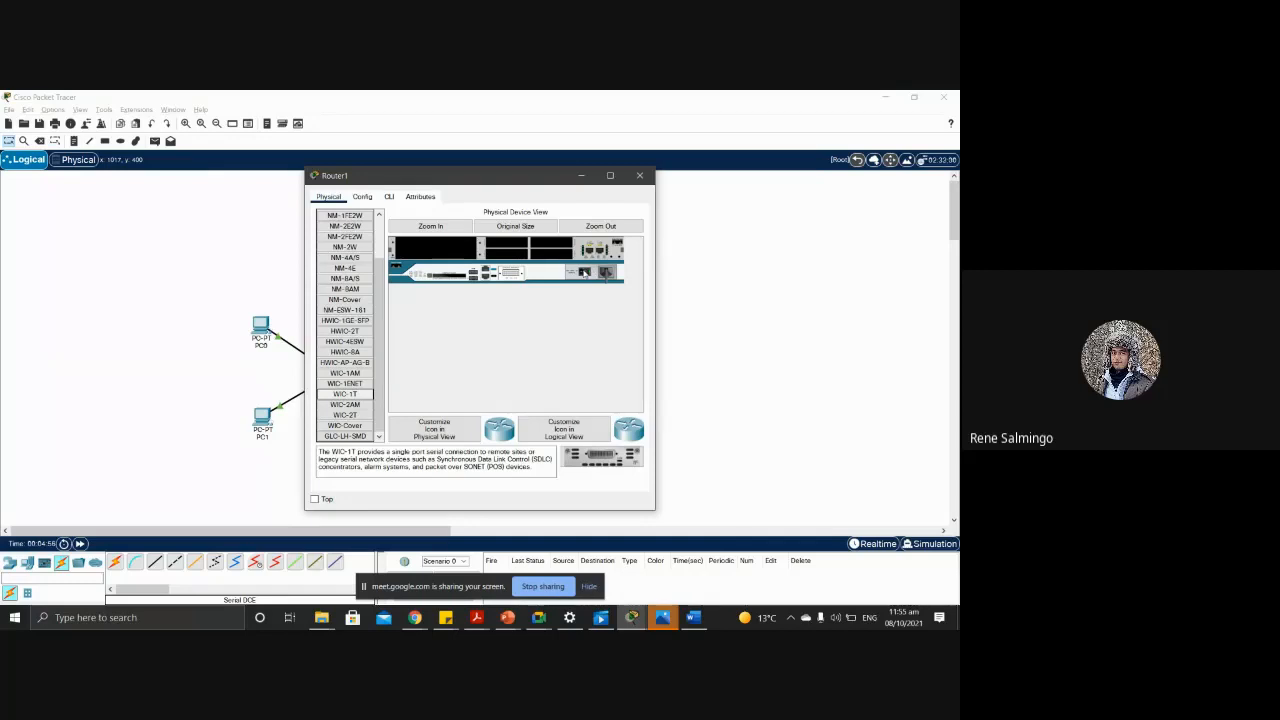
{"action": "left_click_drag", "start_coordinate": [345, 394], "coordinate": [550, 246]}
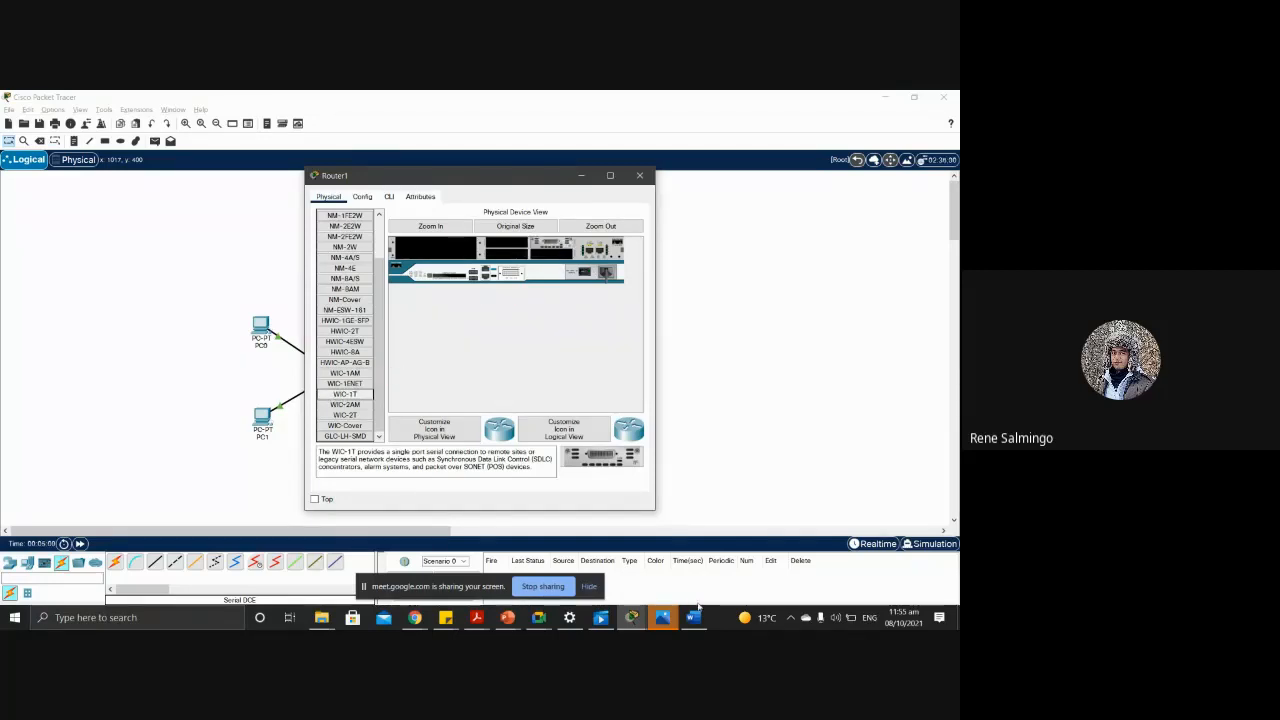
{"action": "left_click", "coordinate": [649, 179]}
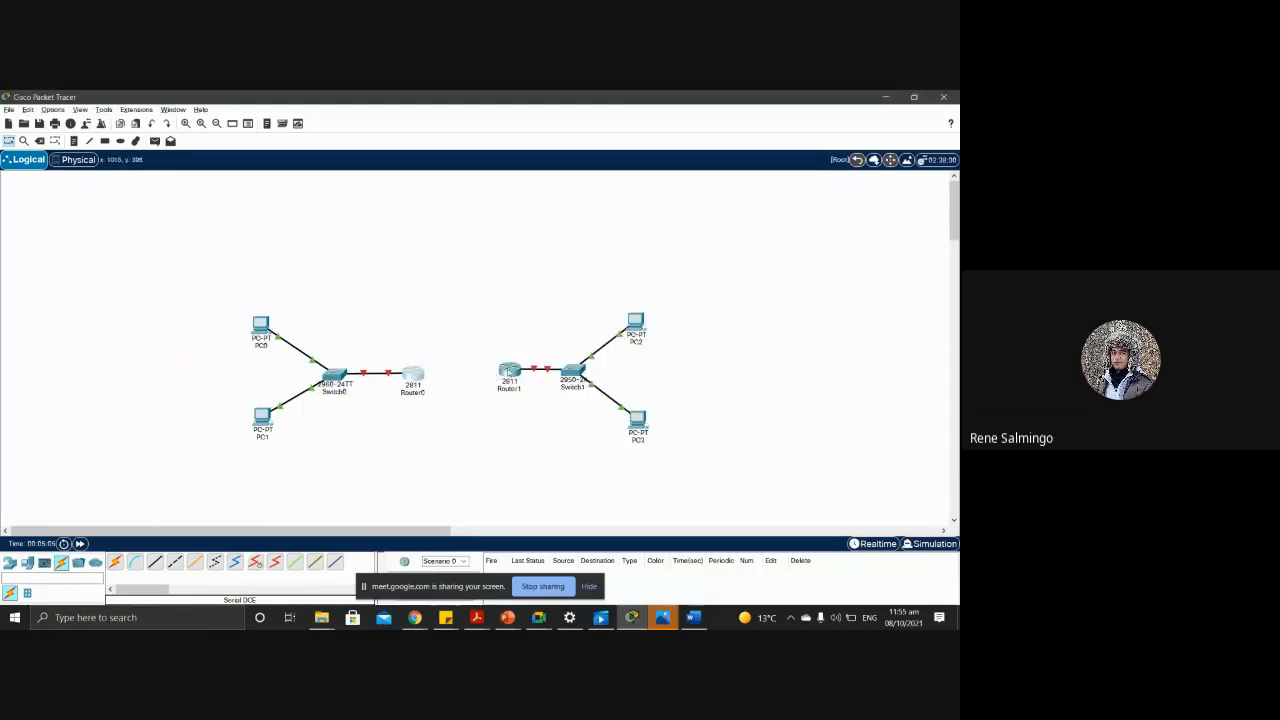
Step: Shift Router1 slightly towards Router0 and connect Router0's Serial0/2/0 port to Router1's serial port with a Serial DCE cable
{"action": "mouse_move", "coordinate": [508, 373]}
{"action": "left_mouse_down"}
{"action": "mouse_move", "coordinate": [484, 374]}
{"action": "mouse_move", "coordinate": [496, 373]}
{"action": "left_mouse_up"}
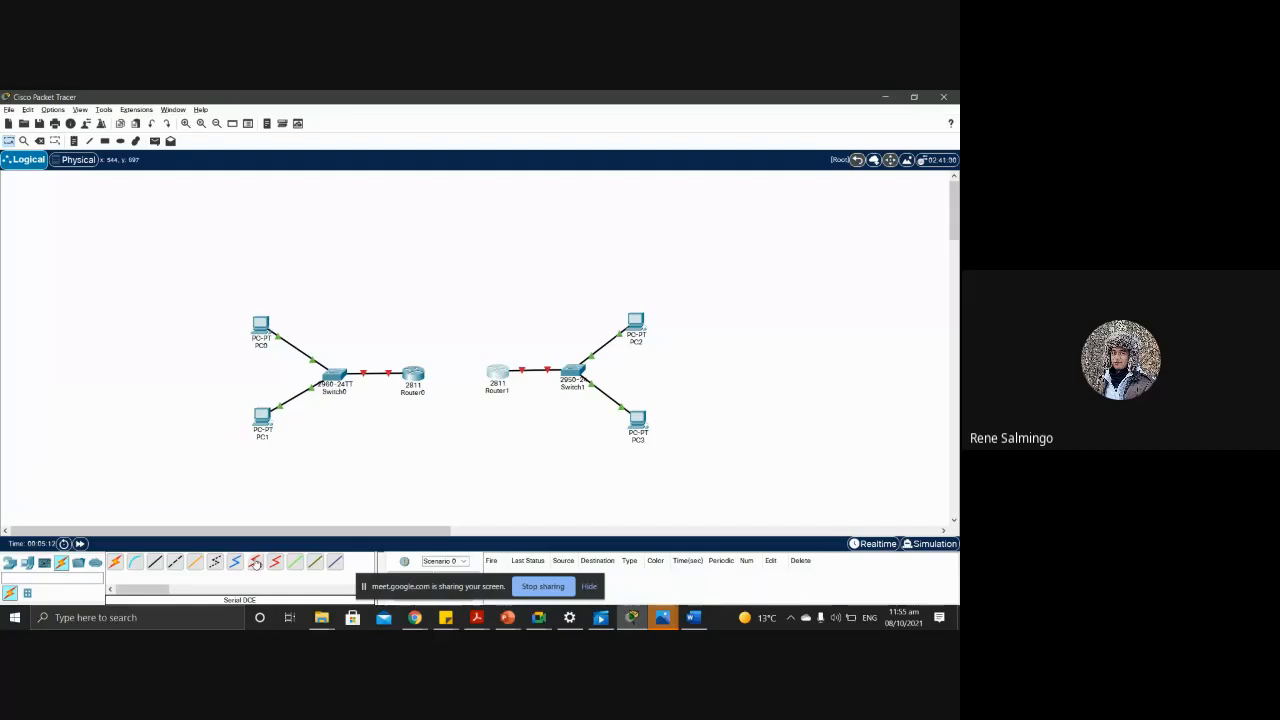
{"action": "left_click", "coordinate": [255, 563]}
{"action": "left_click", "coordinate": [417, 374]}
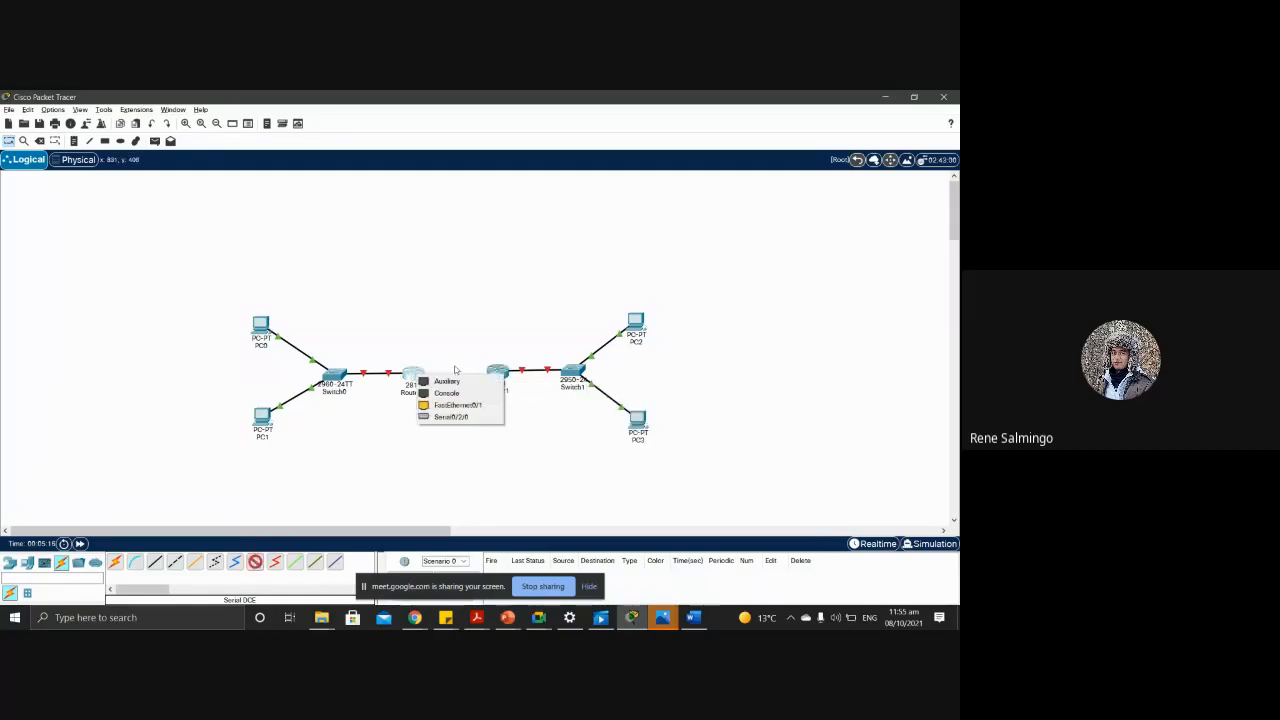
{"action": "left_click", "coordinate": [451, 416]}
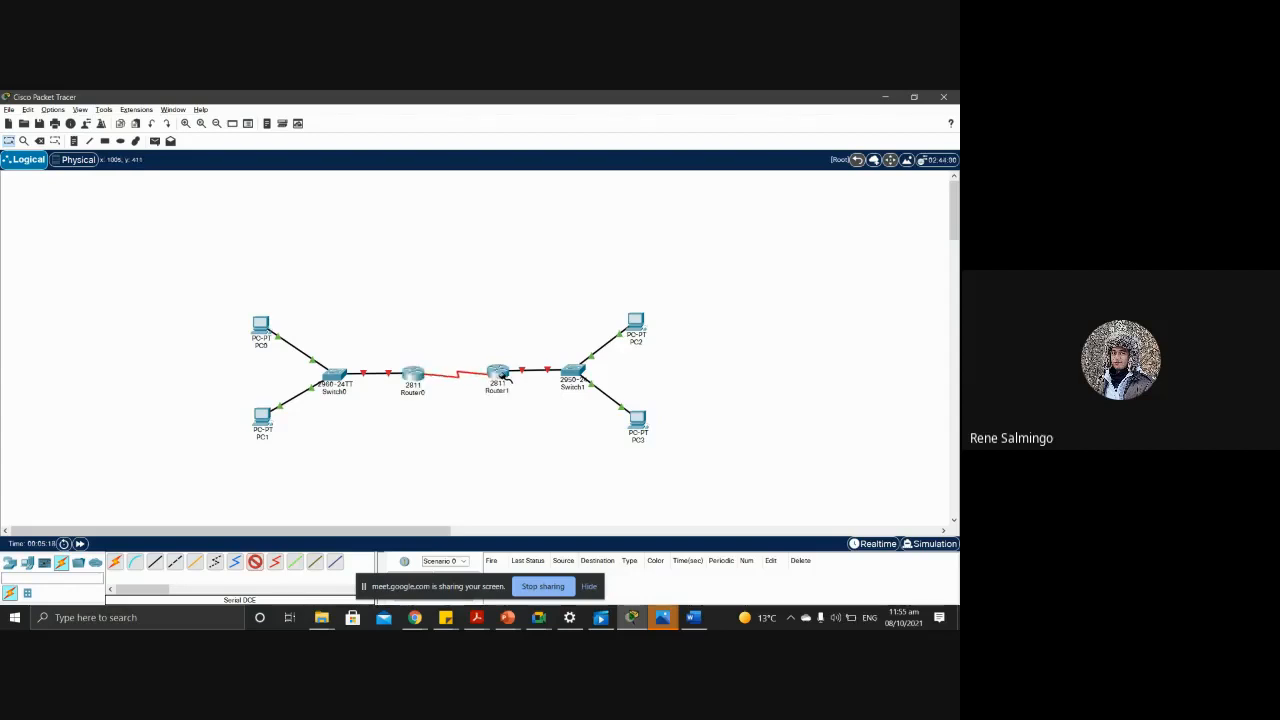
{"action": "left_click", "coordinate": [500, 375]}
{"action": "left_click", "coordinate": [537, 416]}
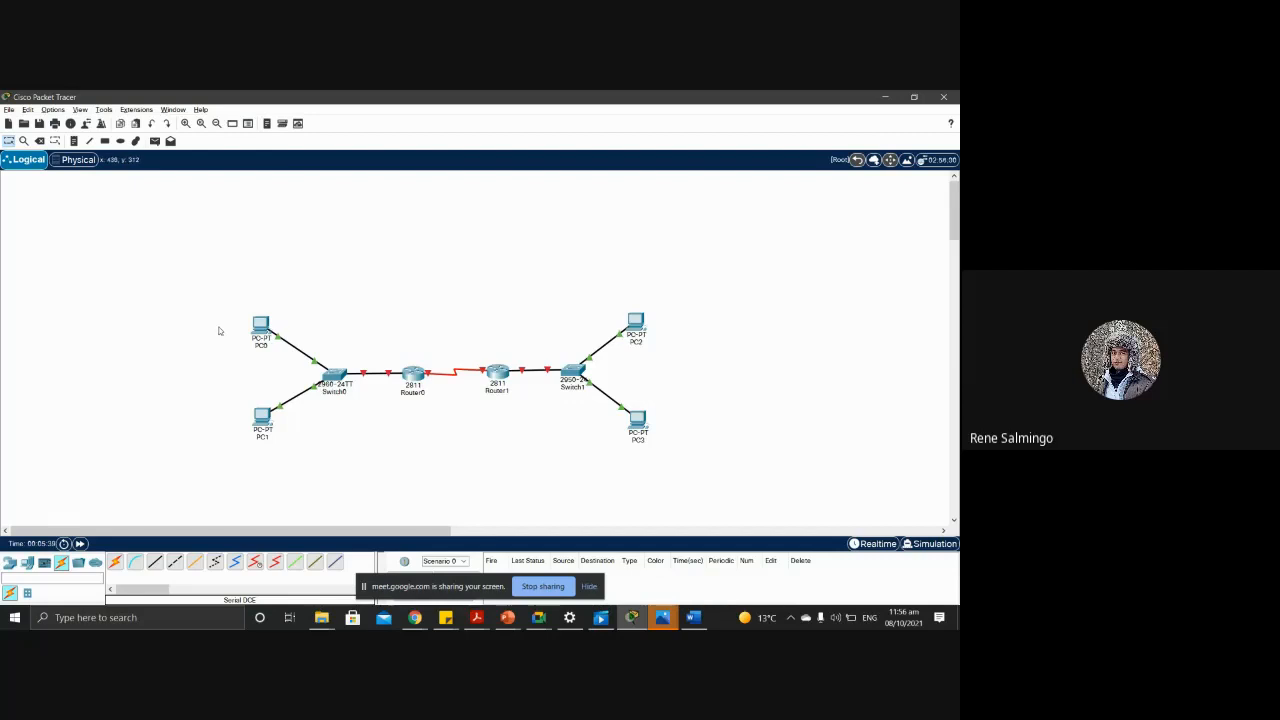
Step: Place a text note above and to the left of the topology with the first line "CHMSC Gym = 140"
{"action": "mouse_move", "coordinate": [260, 343]}
{"action": "left_click", "coordinate": [74, 141]}
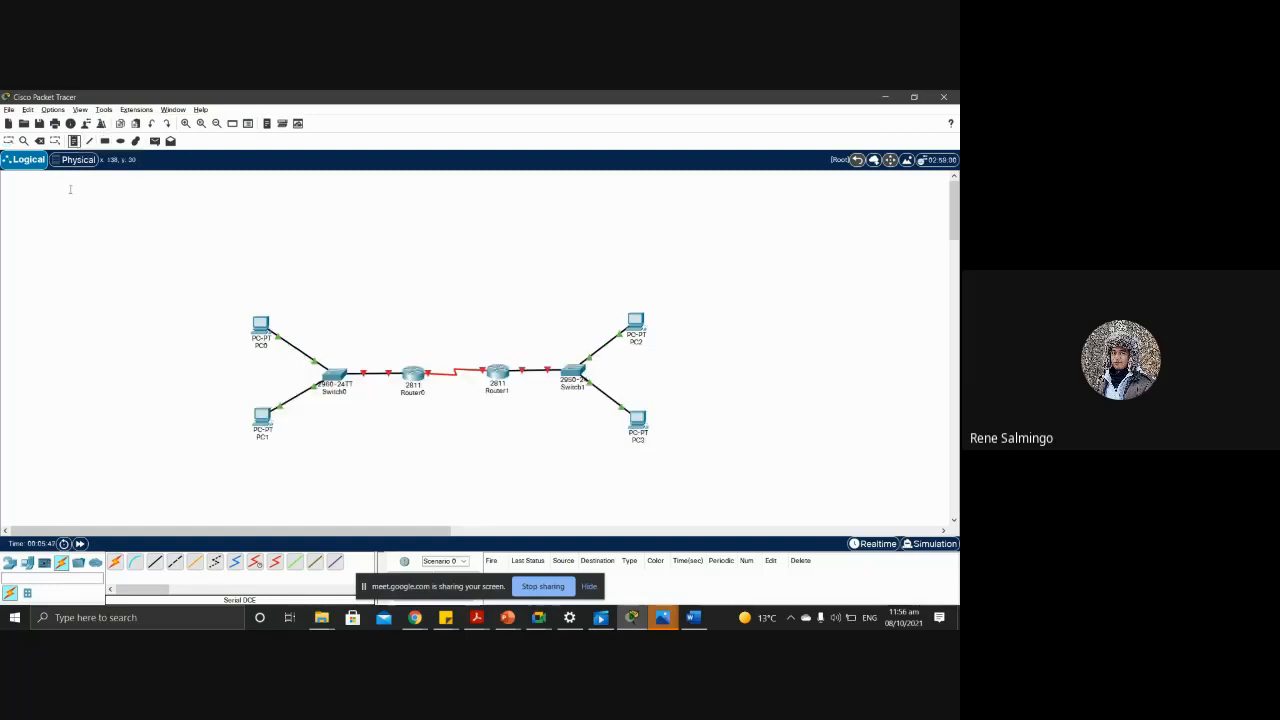
{"action": "left_click", "coordinate": [43, 213]}
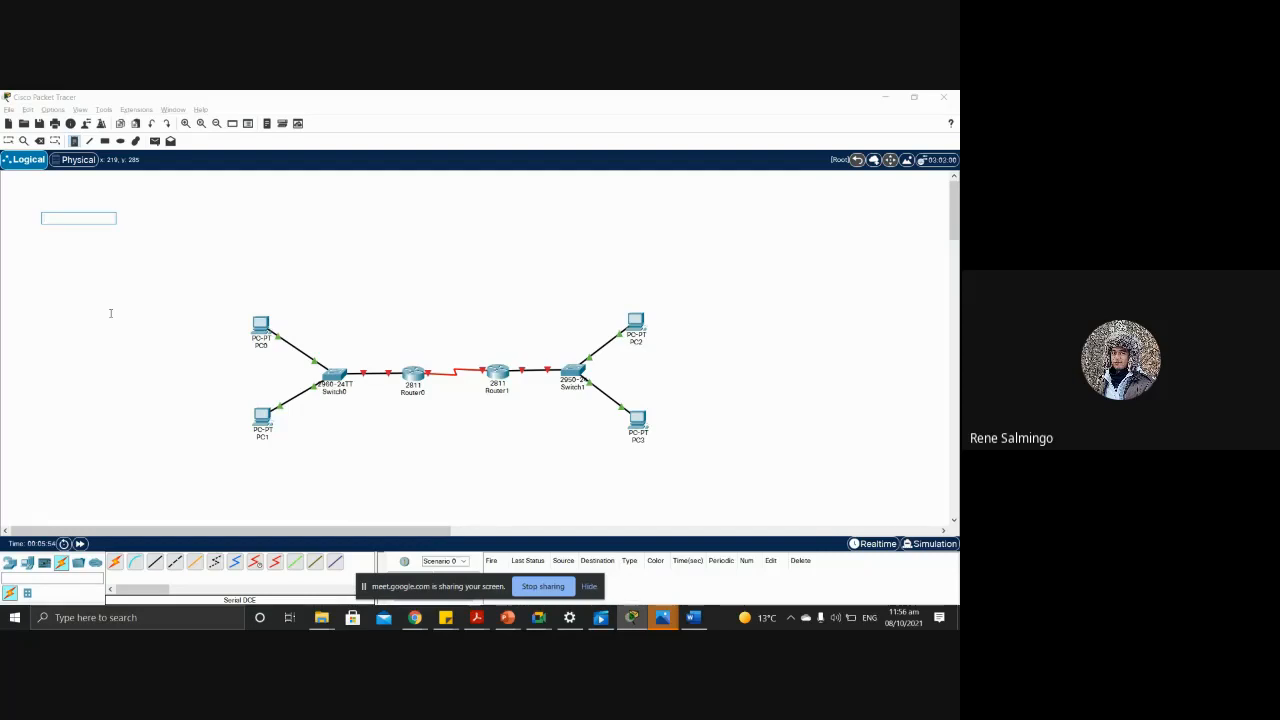
{"action": "type", "text": "J"}
{"action": "type", "text": "CHMSC G"}
{"action": "type", "text": "ym"}
{"action": "type", "text": "40"}
{"action": "key", "text": "Return"}
Step: Complete the note with the lines "Auditorium = 90", "Office = 52" and "Student Hall = 24"
{"action": "type", "text": "Auditorium"}
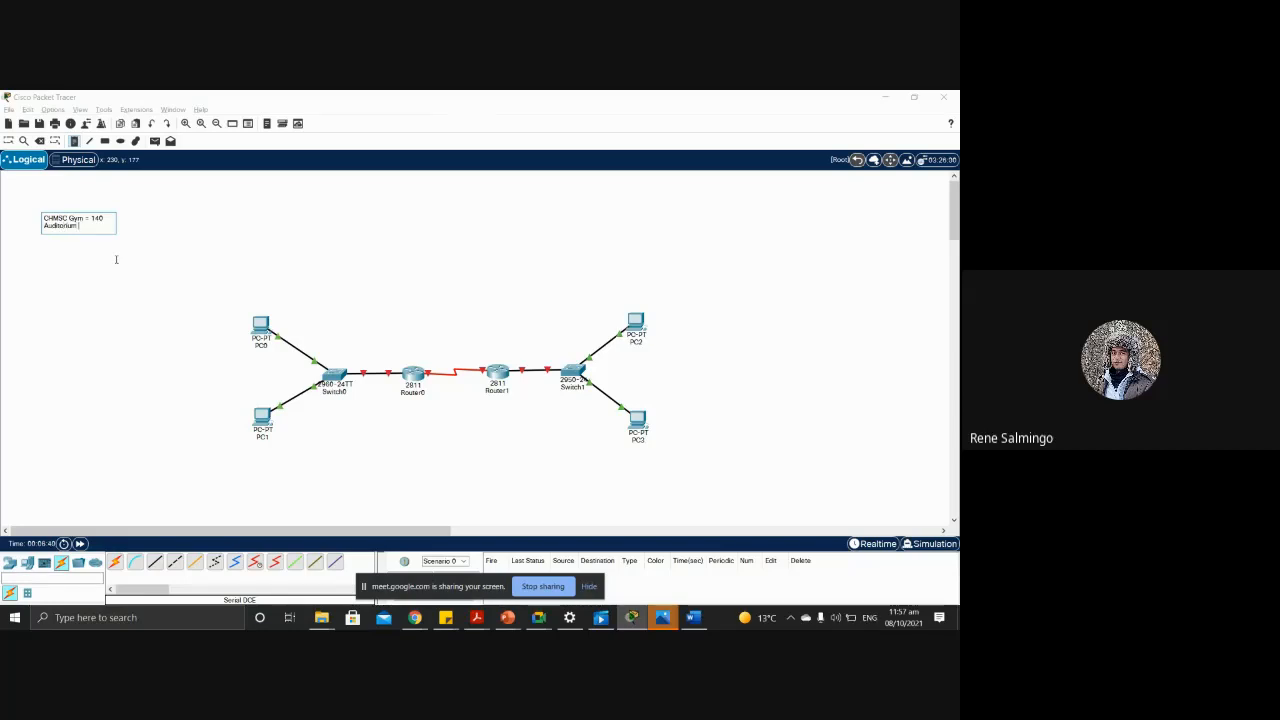
{"action": "type", "text": " = 90"}
{"action": "key", "text": "Return"}
{"action": "type", "text": "ffice = 52"}
{"action": "key", "text": "Return"}
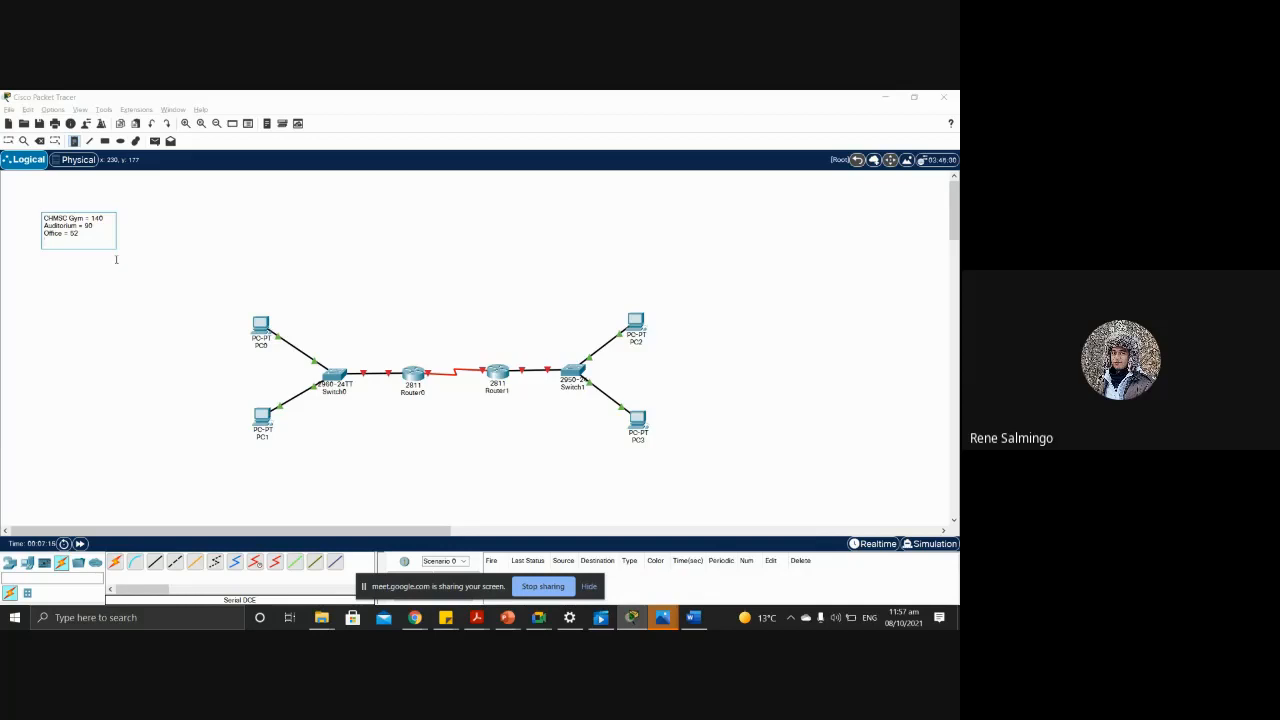
{"action": "type", "text": "Student Hall = 24"}
{"action": "left_click", "coordinate": [126, 276]}
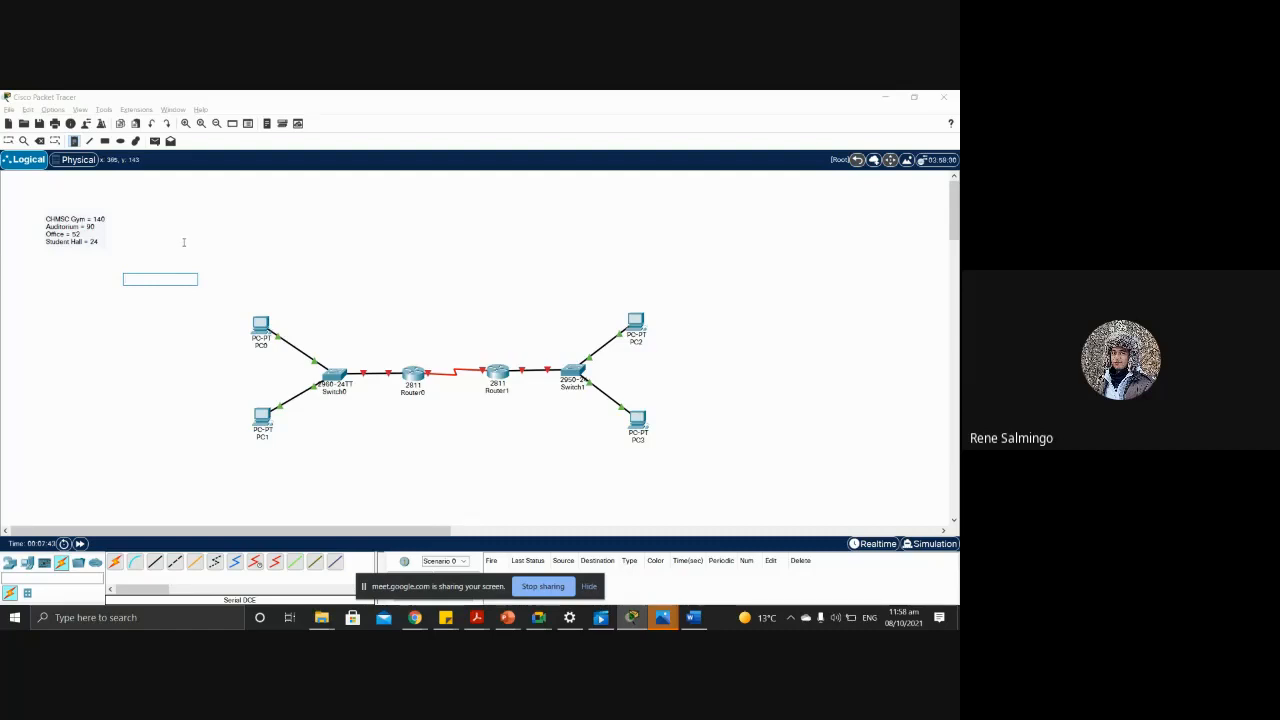
{"action": "left_click", "coordinate": [183, 242]}
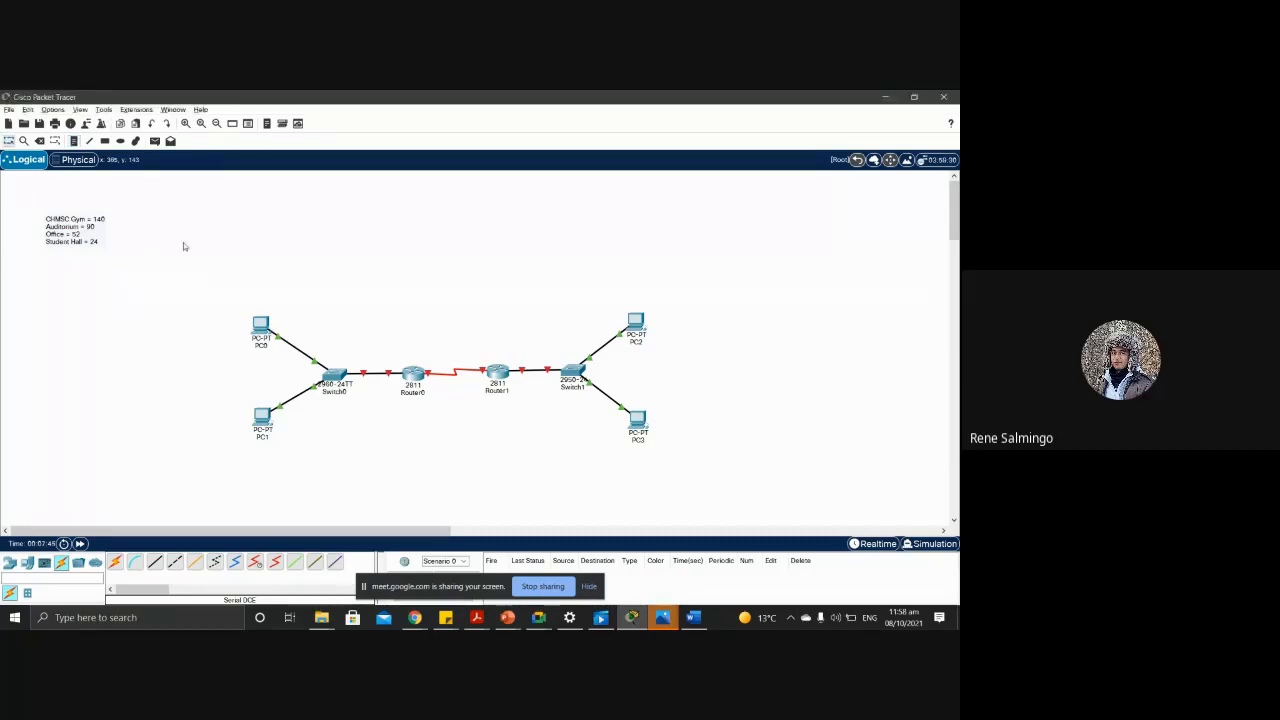
Step: Start a new text note beside the list of host counts
{"action": "left_click", "coordinate": [73, 141]}
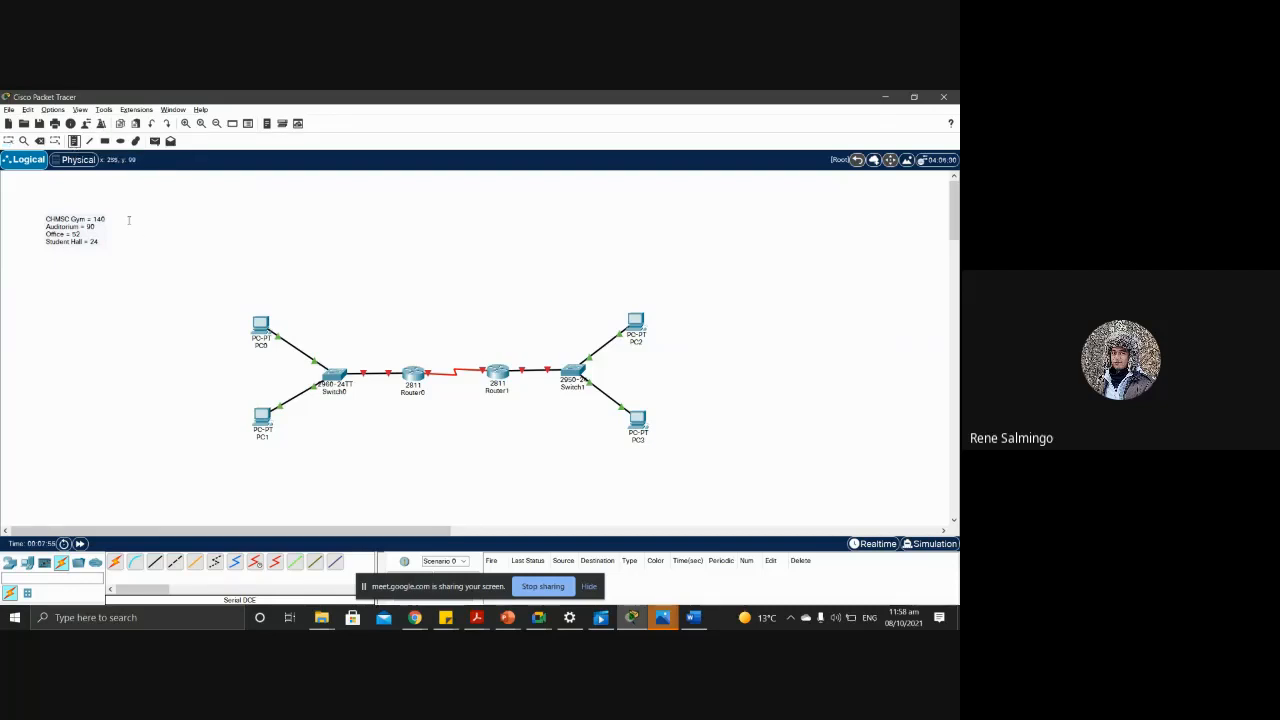
{"action": "left_click", "coordinate": [128, 220]}
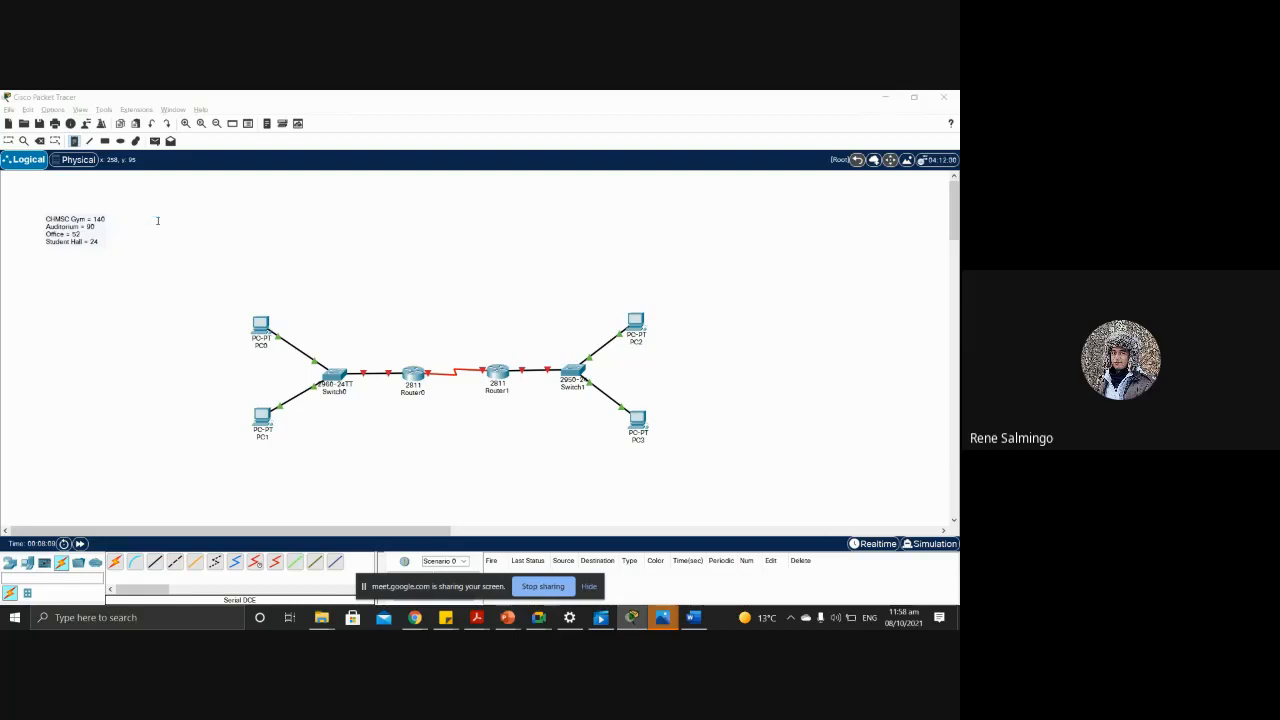
Step: Switch to the Google Meet call and stop presenting the screen
{"action": "key", "text": "alt+Tab"}
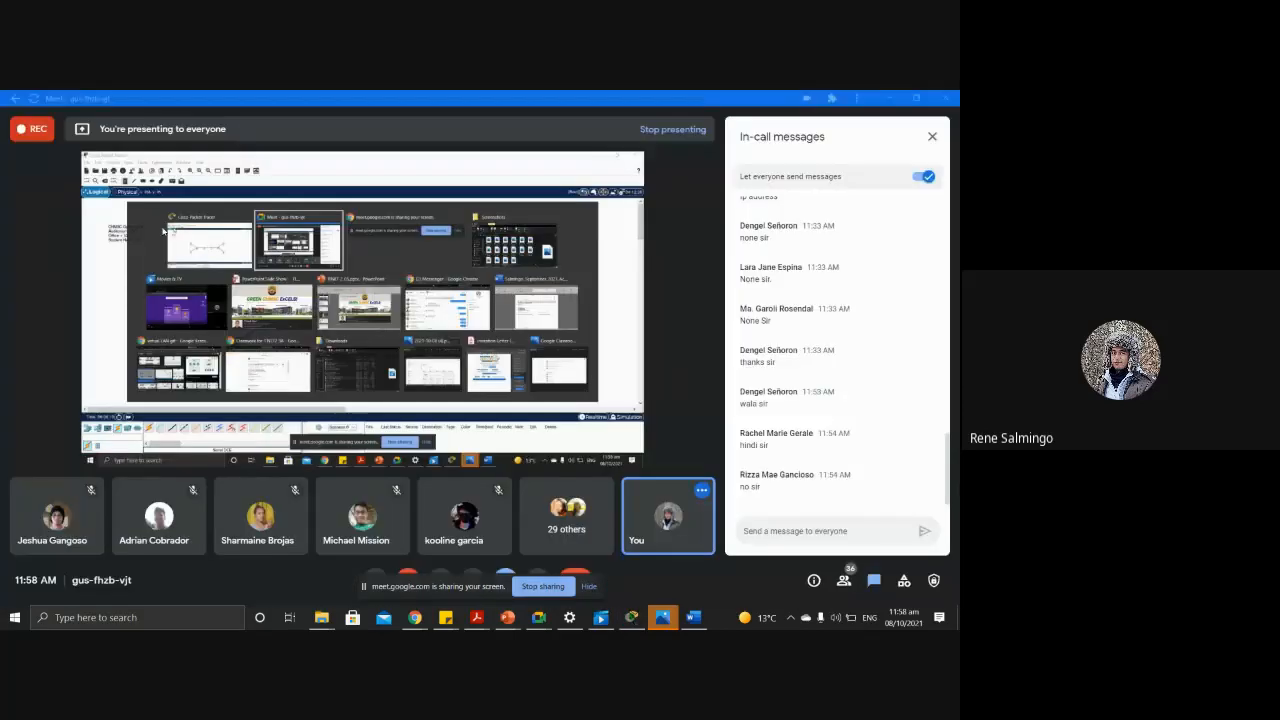
{"action": "left_click", "coordinate": [530, 586]}
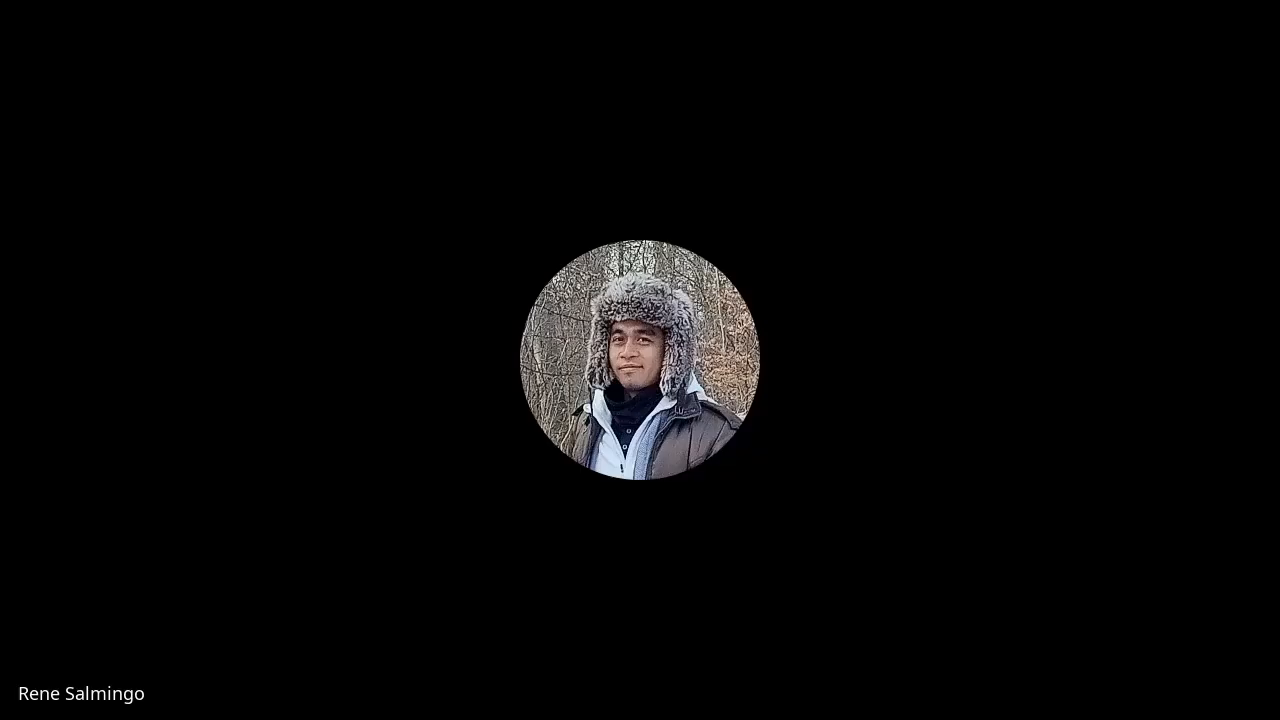
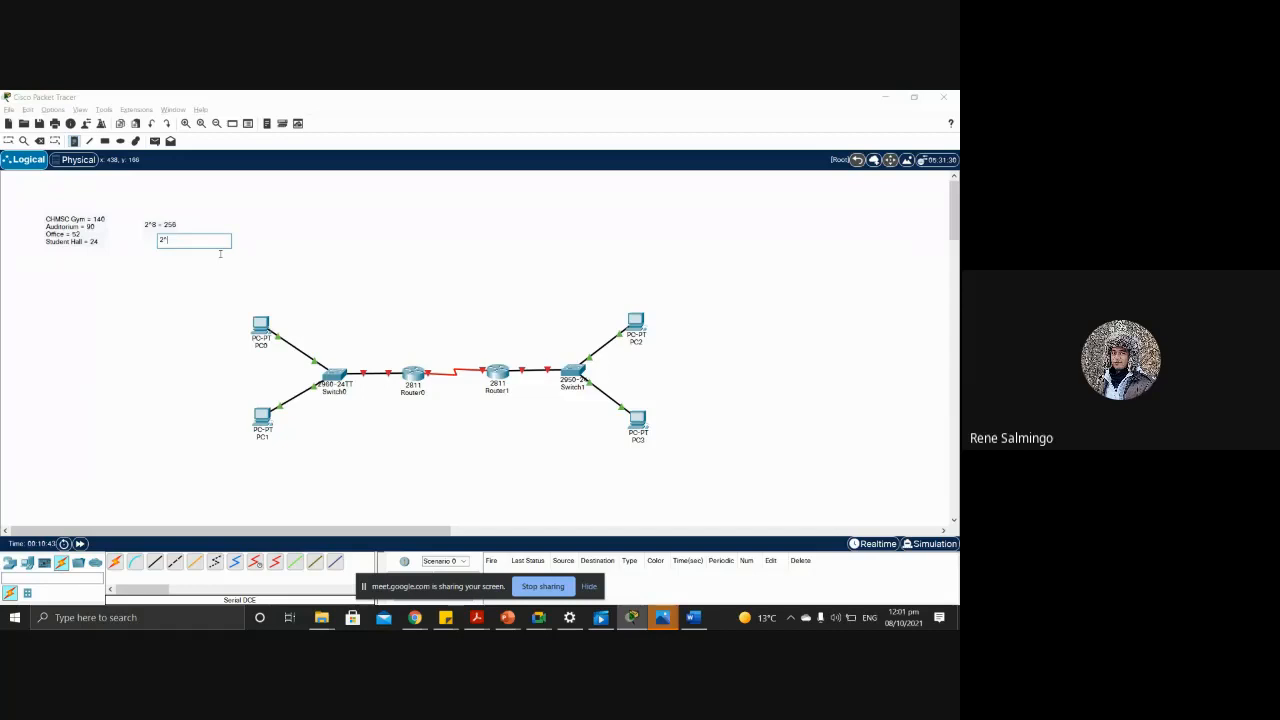
Step: Fill the second powers note with the lines "2^7 = 128", "2^6 = 64" and "2^5 = 32"
{"action": "type", "text": "7 = 128"}
{"action": "key", "text": "Return"}
{"action": "type", "text": "2"}
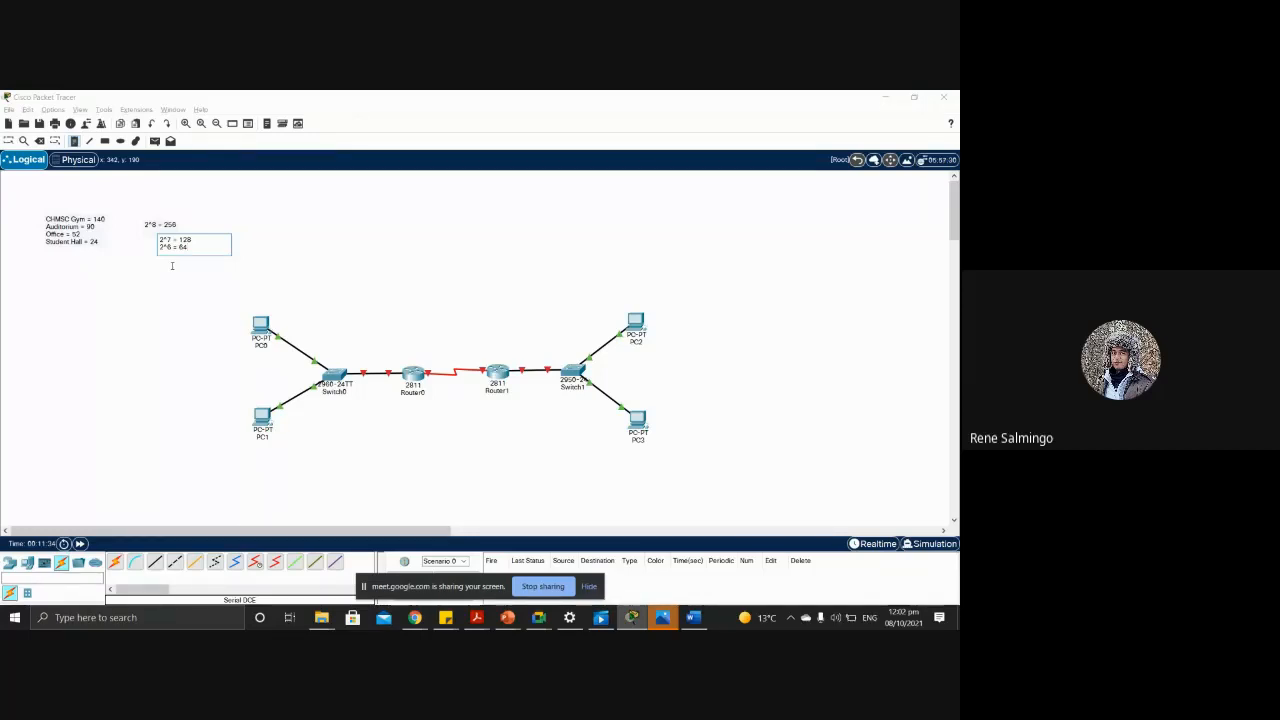
{"action": "key", "text": "Return"}
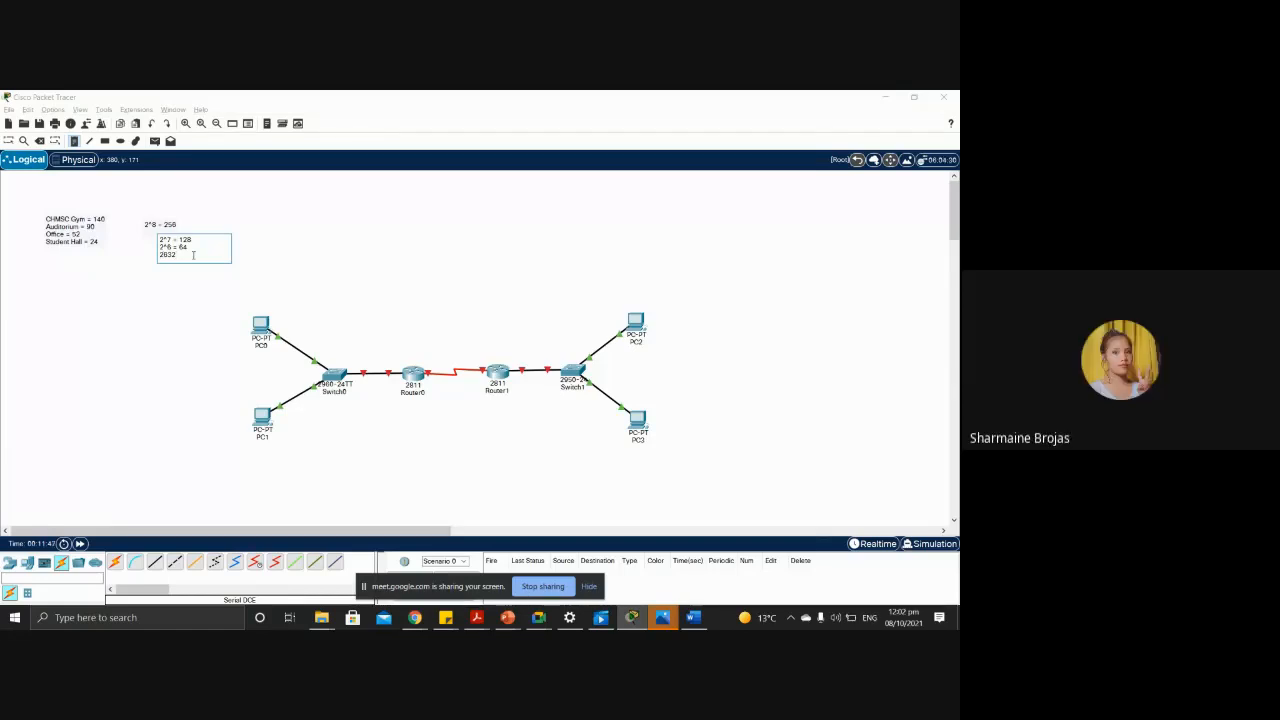
{"action": "type", "text": "^7 "}
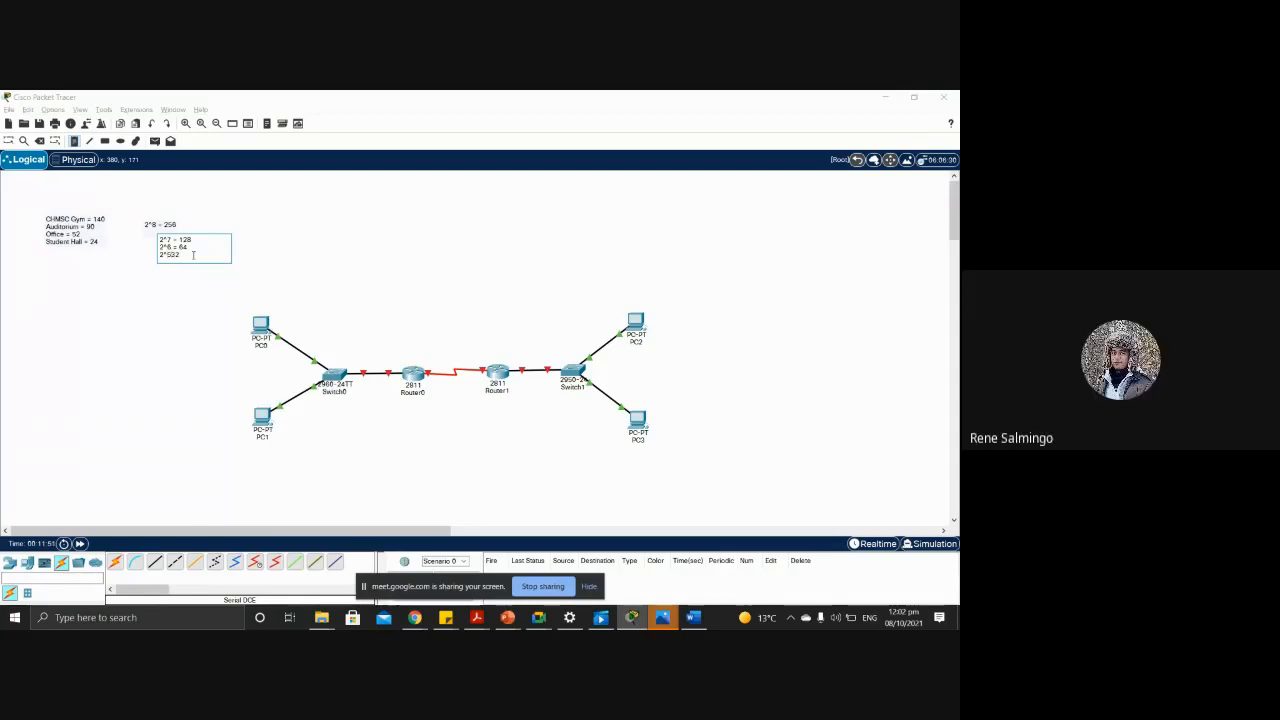
{"action": "type", "text": "="}
Step: Transfer the three lines into the "2^8 = 256" note, and align that note directly beside the host counts
{"action": "left_click_drag", "start_coordinate": [193, 254], "coordinate": [151, 238]}
{"action": "key", "text": "ctrl+c"}
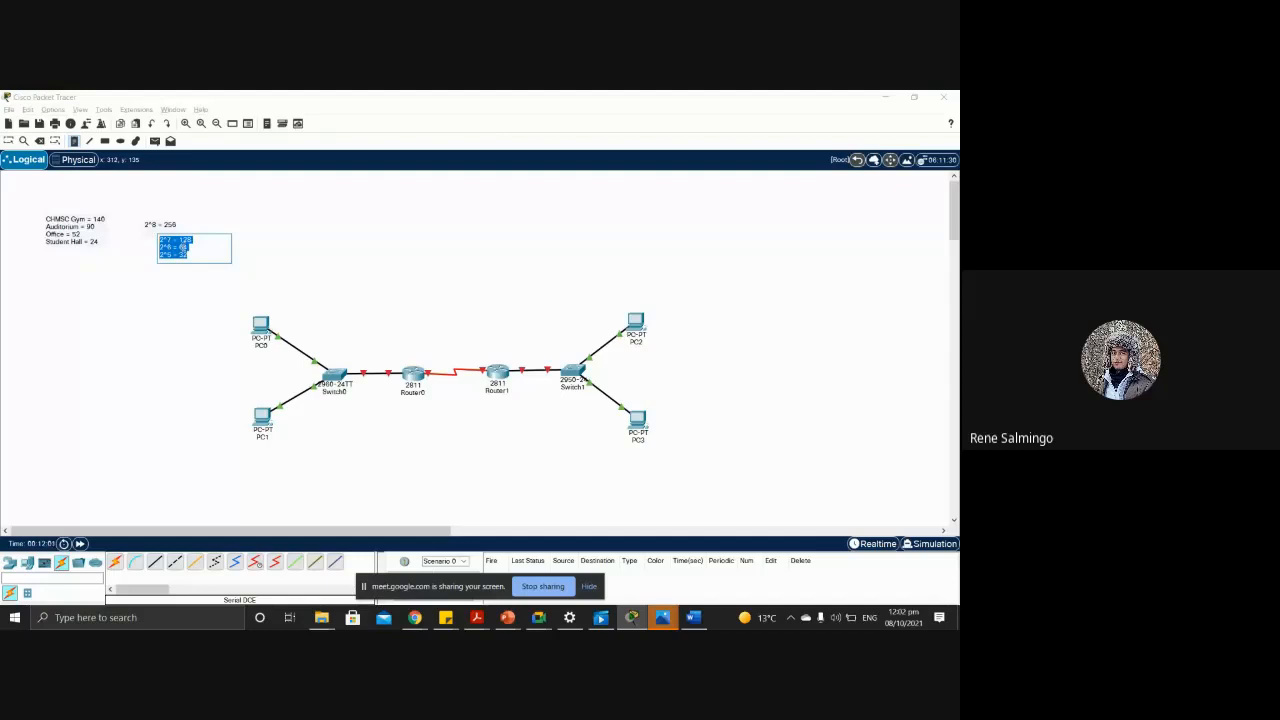
{"action": "key", "text": "BackSpace"}
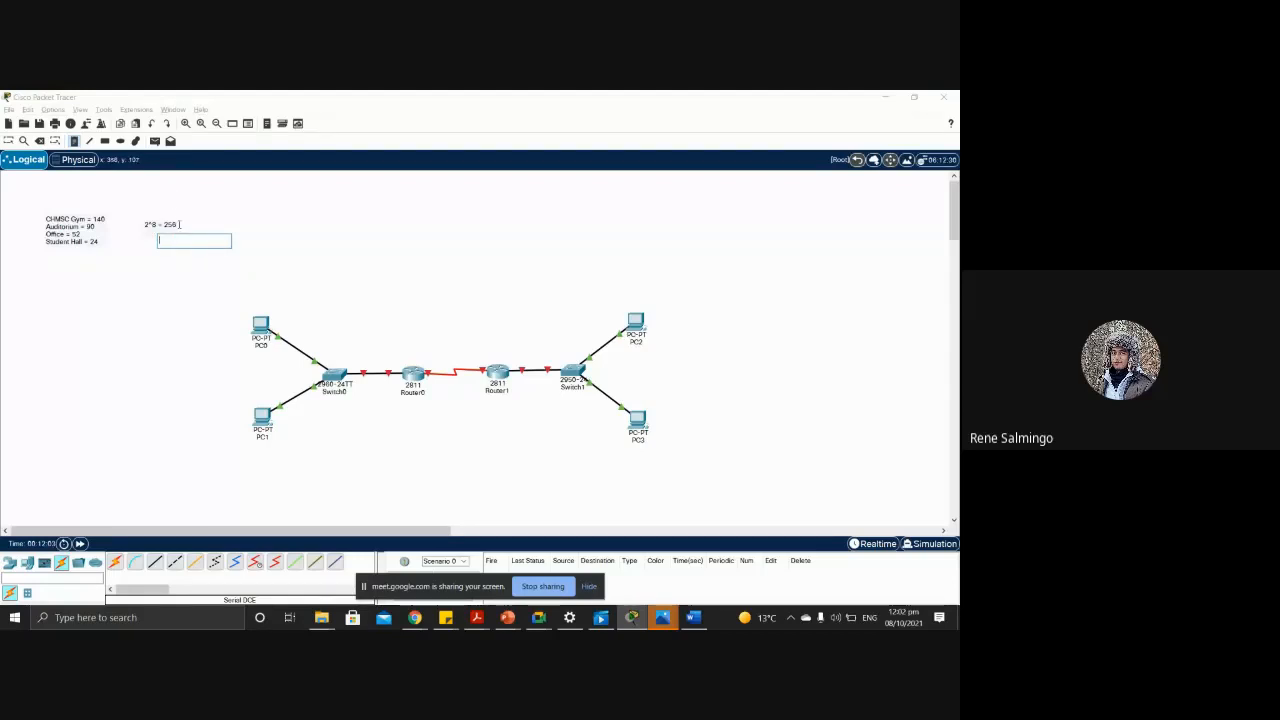
{"action": "left_click", "coordinate": [177, 226]}
{"action": "left_click", "coordinate": [224, 229]}
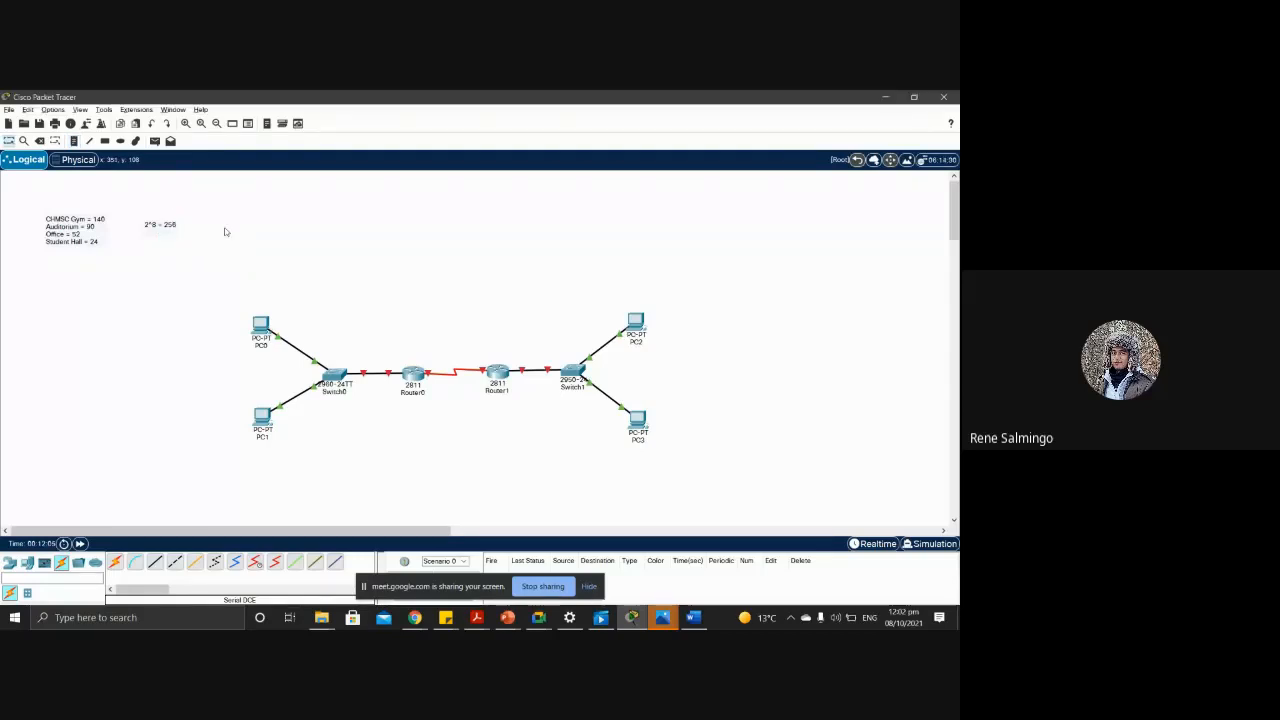
{"action": "left_click", "coordinate": [168, 225]}
{"action": "key", "text": "Return"}
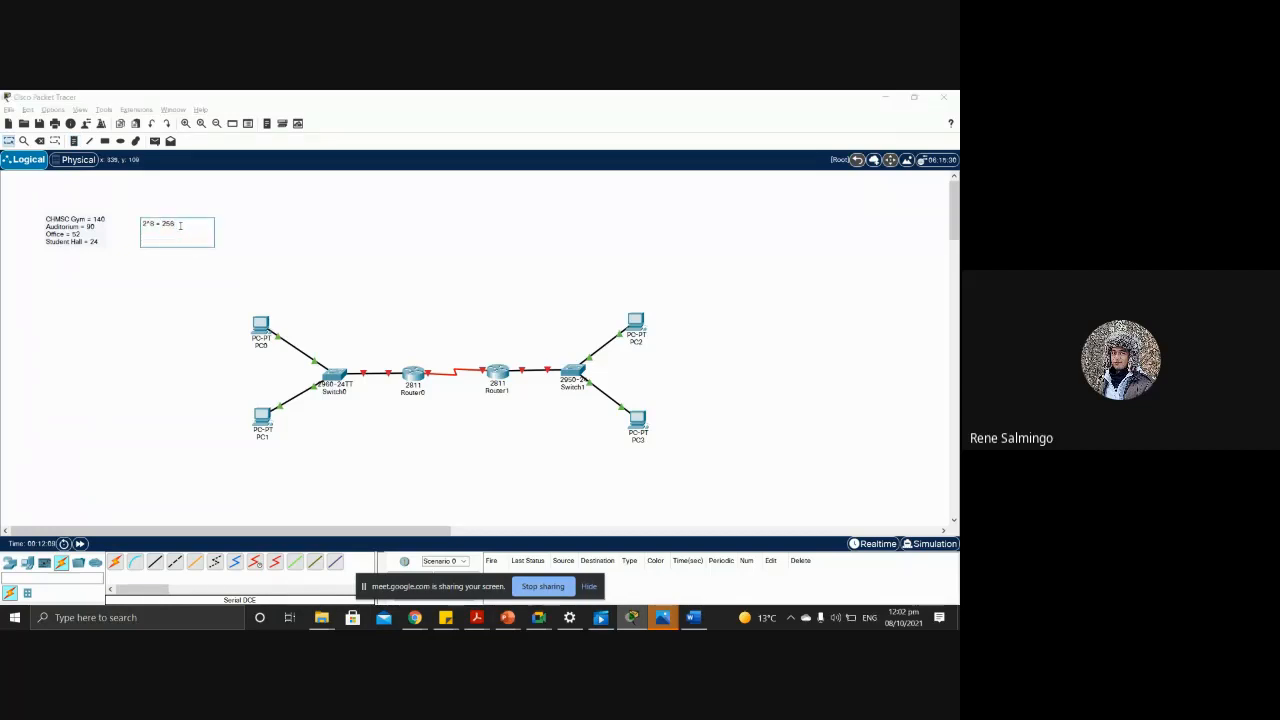
{"action": "key", "text": "ctrl+v"}
{"action": "left_click", "coordinate": [287, 265]}
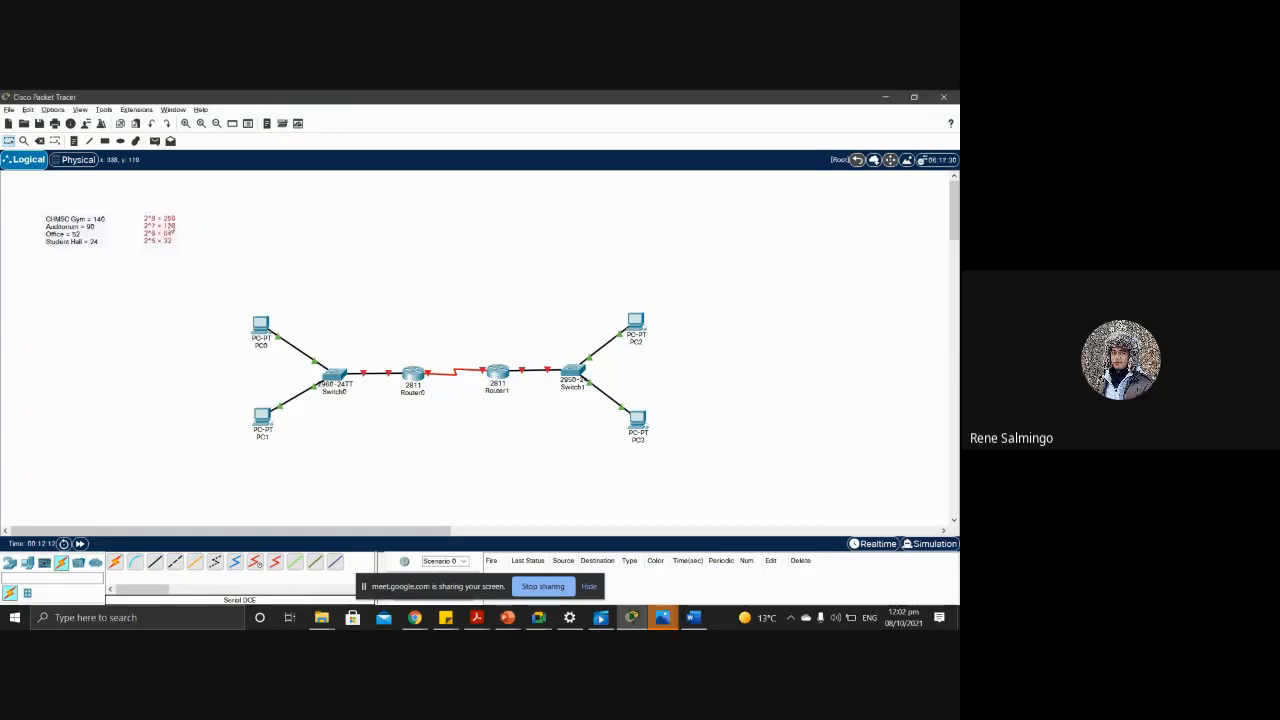
{"action": "left_click_drag", "start_coordinate": [172, 231], "coordinate": [145, 232]}
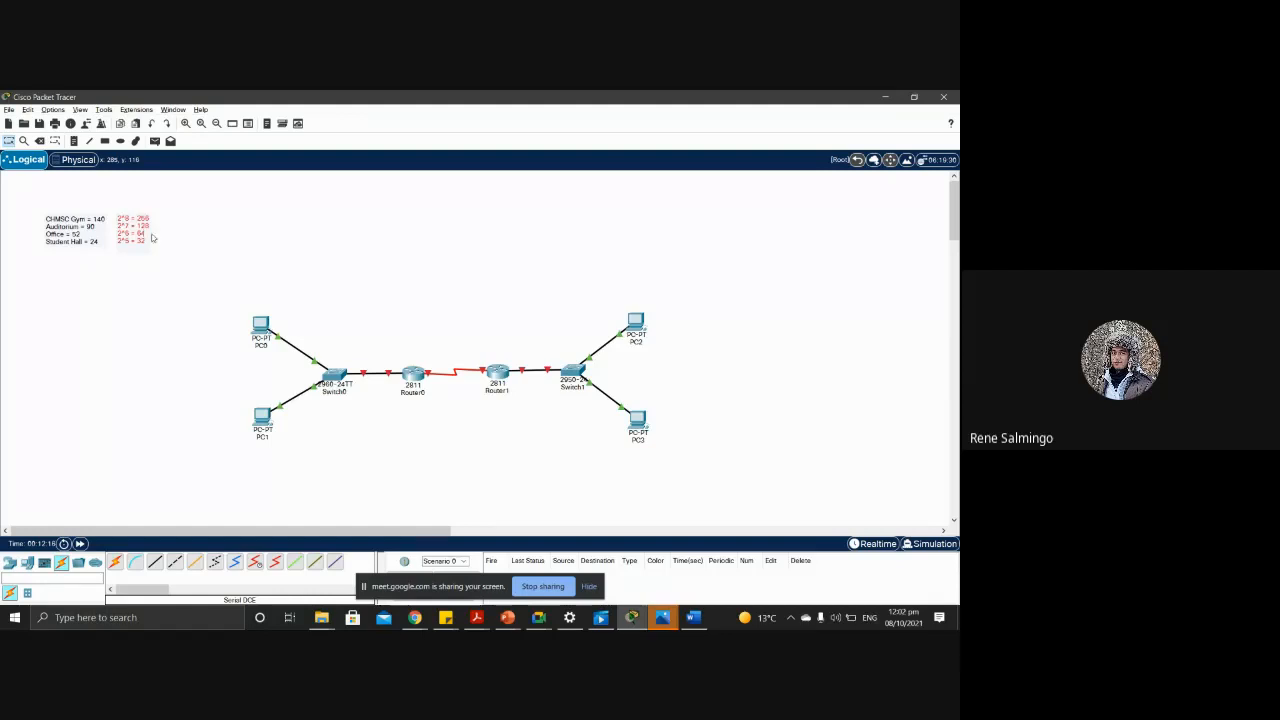
{"action": "left_click", "coordinate": [197, 257]}
Step: Place two 2950-24 switches above the routers and move them closer together
{"action": "left_click", "coordinate": [9, 564]}
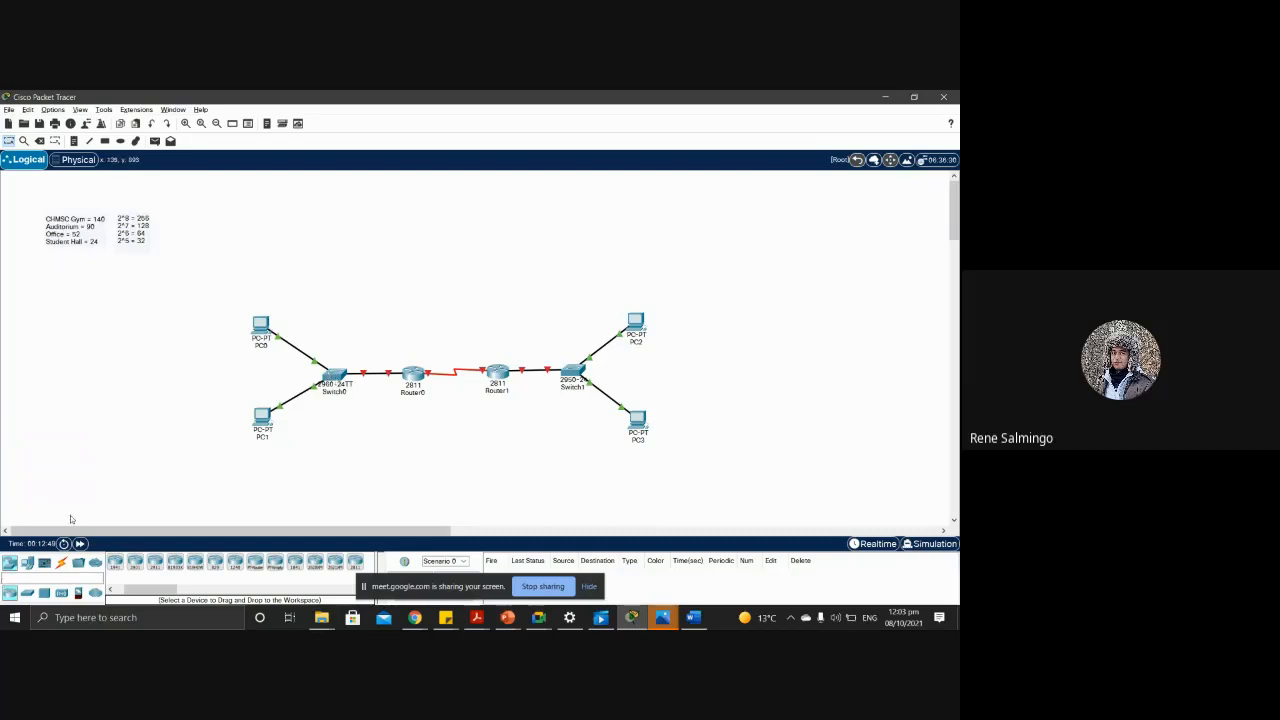
{"action": "left_click", "coordinate": [28, 594]}
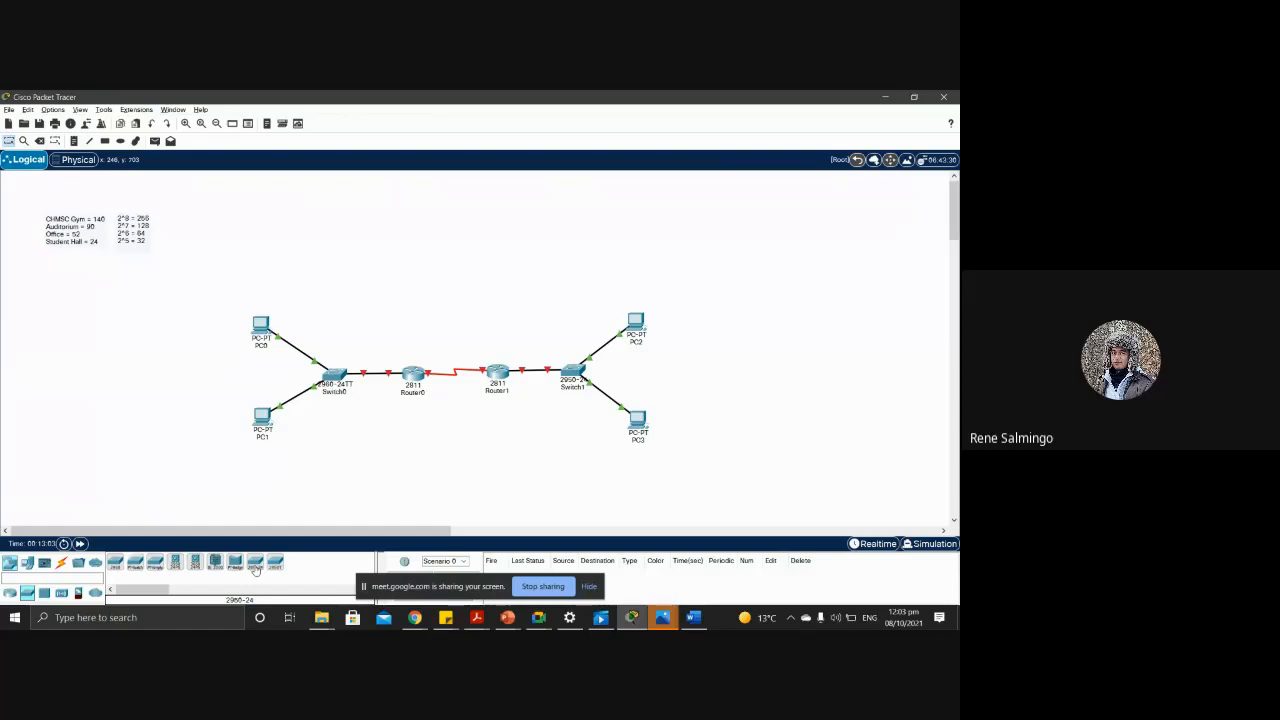
{"action": "left_click_drag", "start_coordinate": [255, 568], "coordinate": [336, 282]}
{"action": "left_click", "coordinate": [136, 566]}
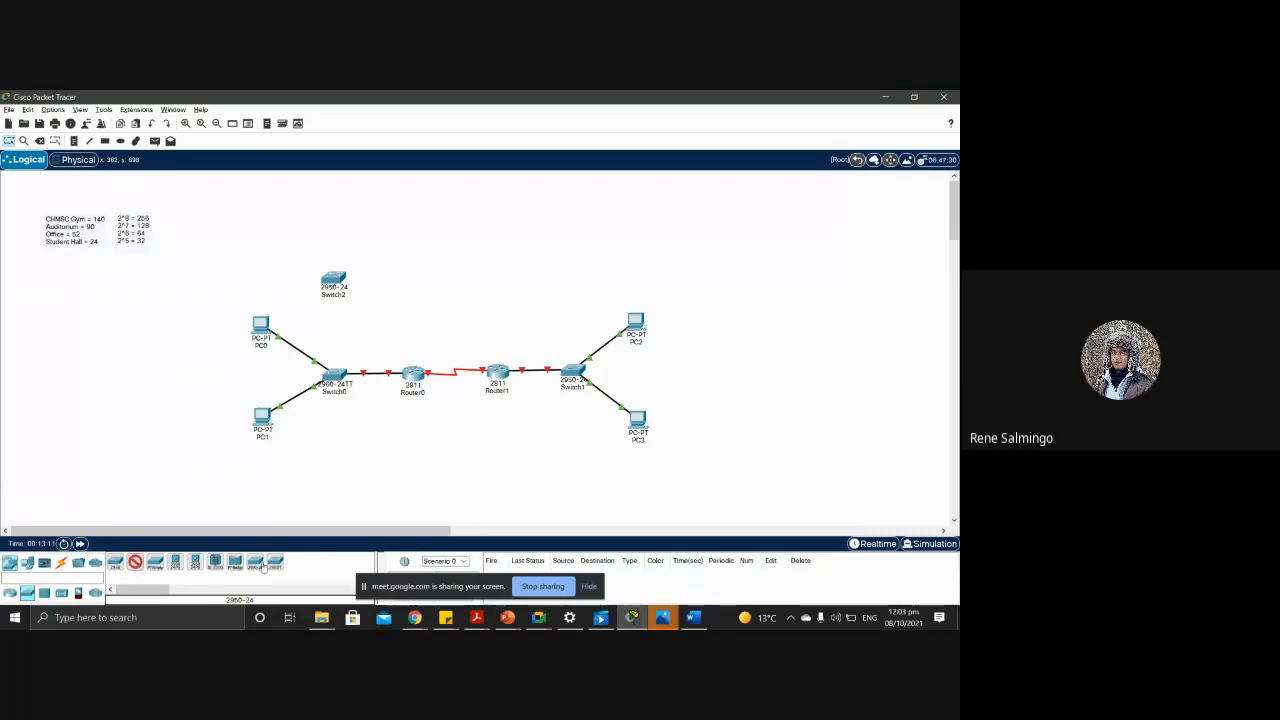
{"action": "left_click_drag", "start_coordinate": [262, 566], "coordinate": [569, 286]}
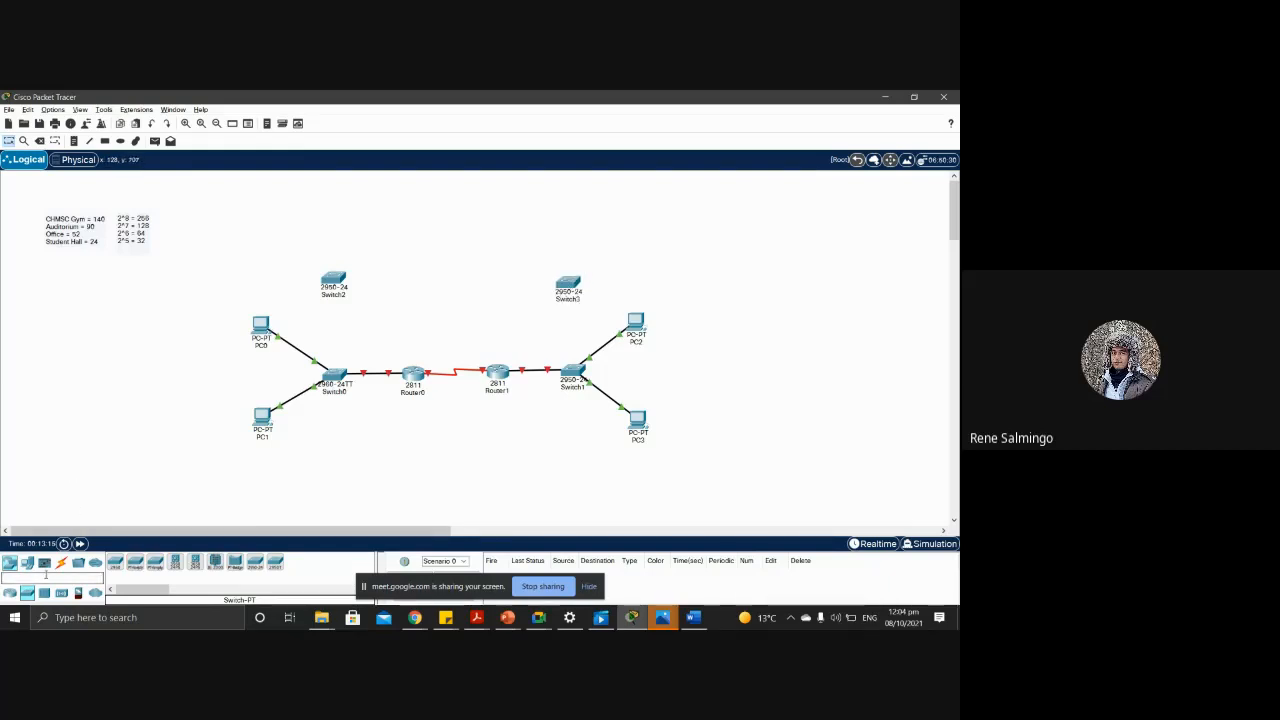
{"action": "left_click_drag", "start_coordinate": [333, 281], "coordinate": [392, 282]}
{"action": "left_click_drag", "start_coordinate": [564, 284], "coordinate": [497, 278]}
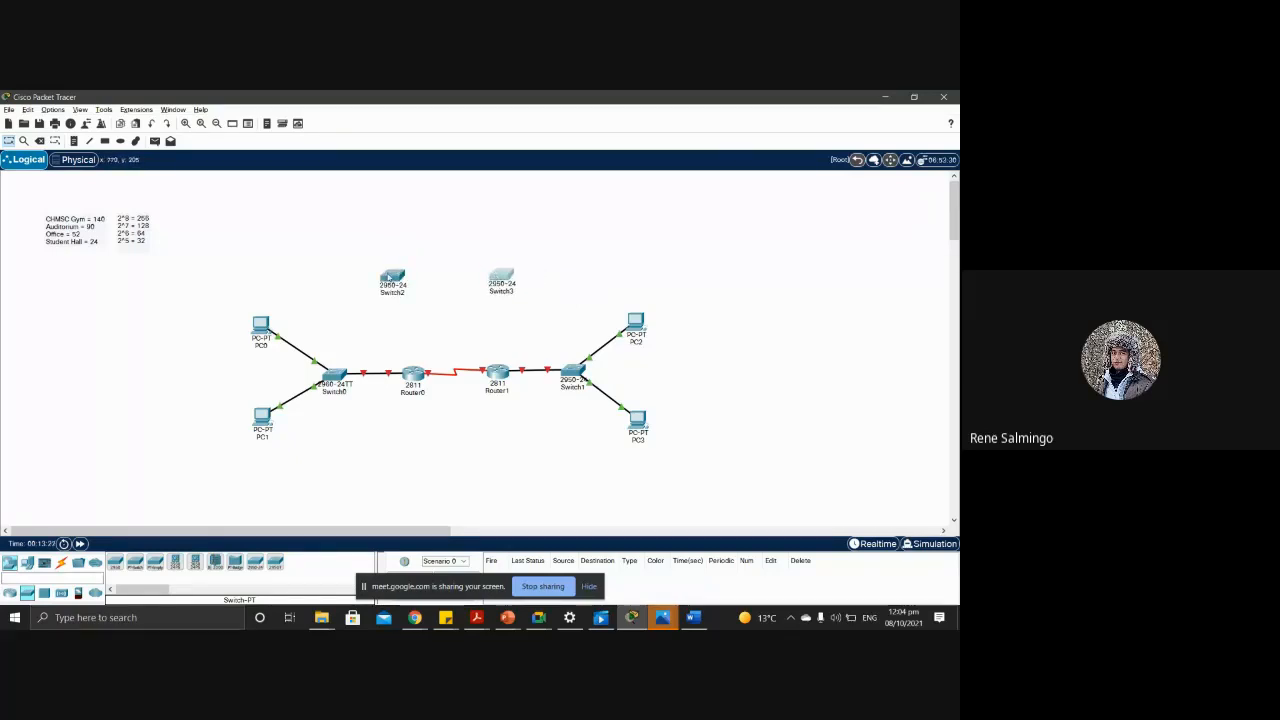
{"action": "left_click_drag", "start_coordinate": [388, 277], "coordinate": [399, 280]}
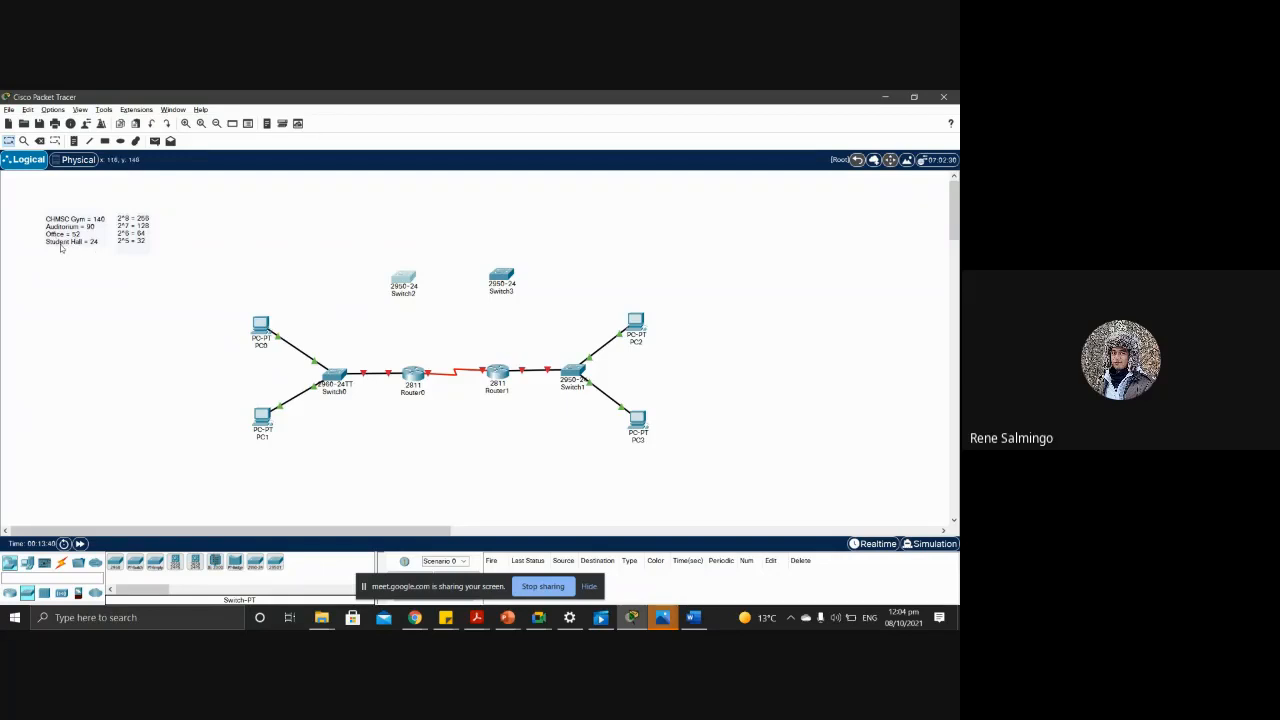
Step: Delete the two unconnected 2950-24 switches above the routers
{"action": "left_click_drag", "start_coordinate": [351, 222], "coordinate": [570, 314]}
{"action": "key", "text": "Delete"}
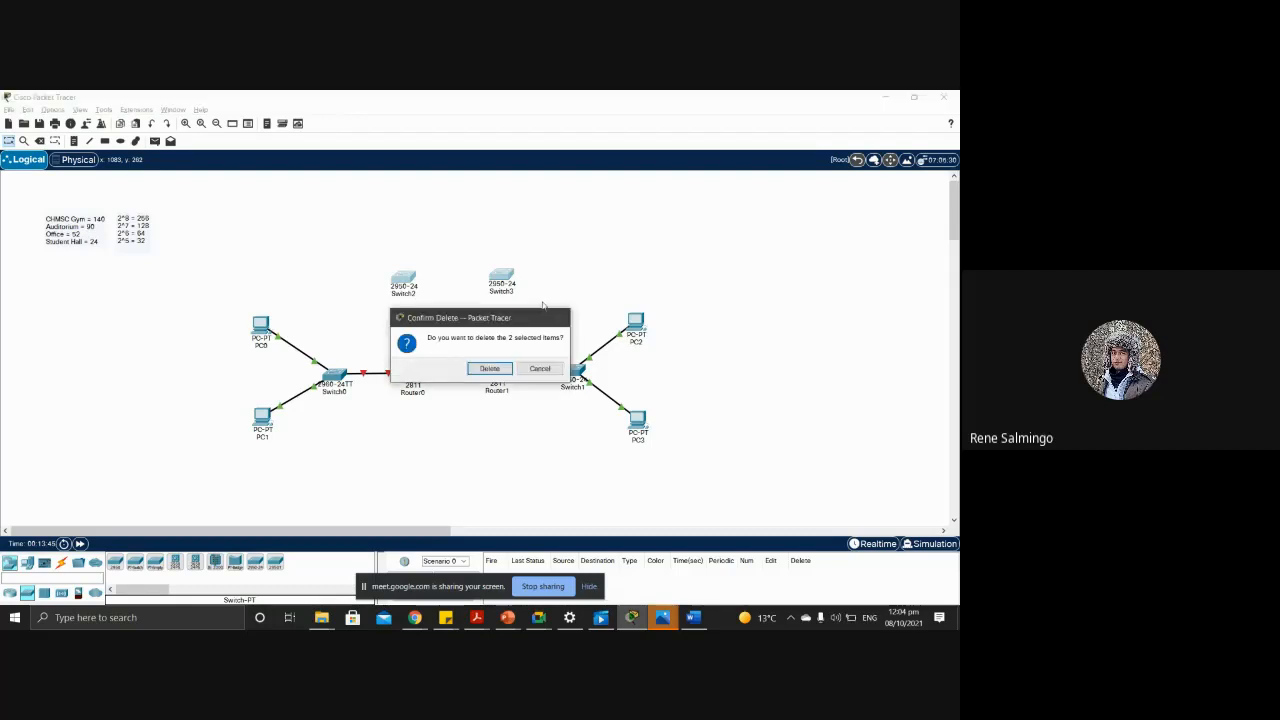
{"action": "key", "text": "Return"}
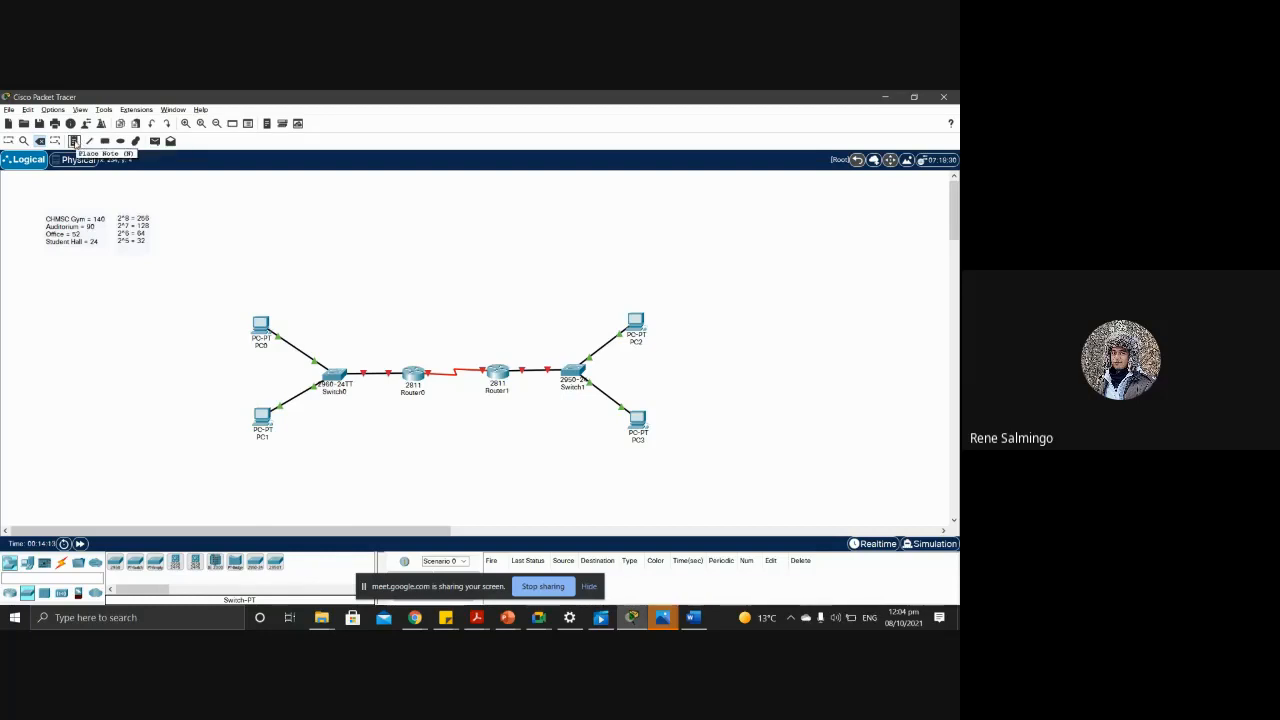
Step: Place a text note below the host counts reading "IP Address" with "192.168.1.100" on the second line
{"action": "left_click", "coordinate": [75, 141]}
{"action": "left_click", "coordinate": [48, 268]}
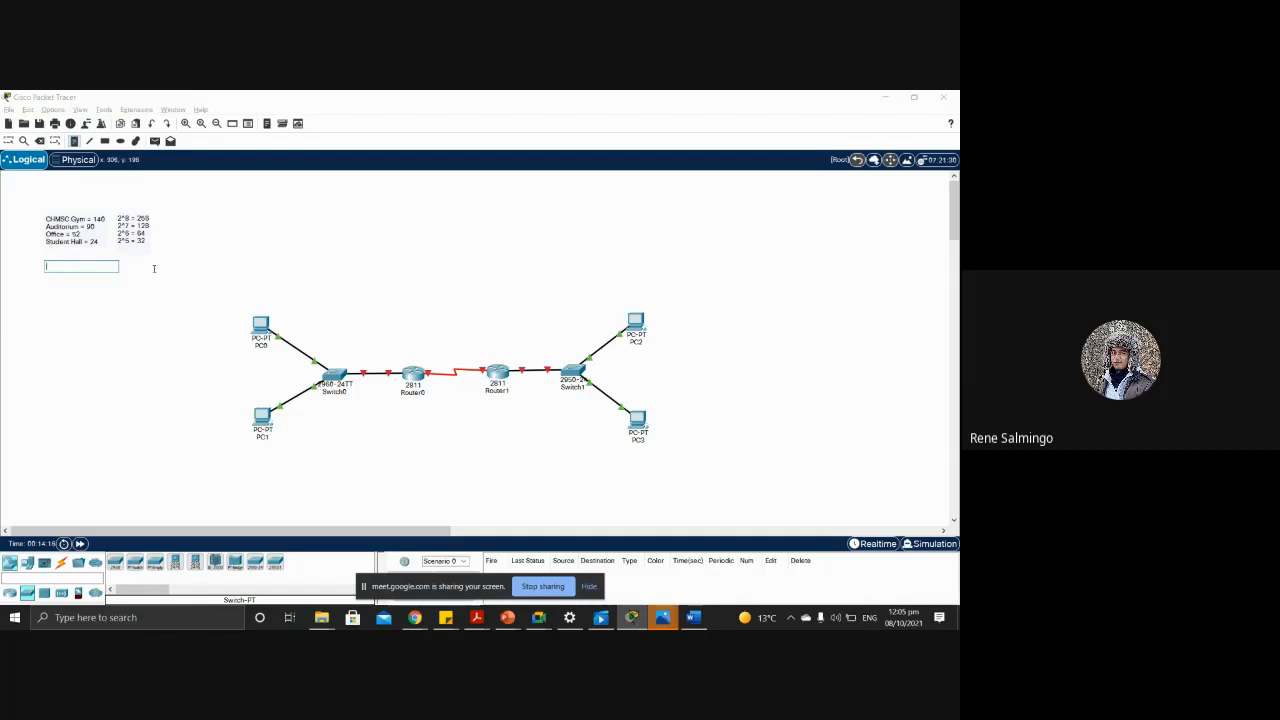
{"action": "type", "text": "192.168.1.100"}
{"action": "key", "text": "Home"}
{"action": "type", "text": "IP A"}
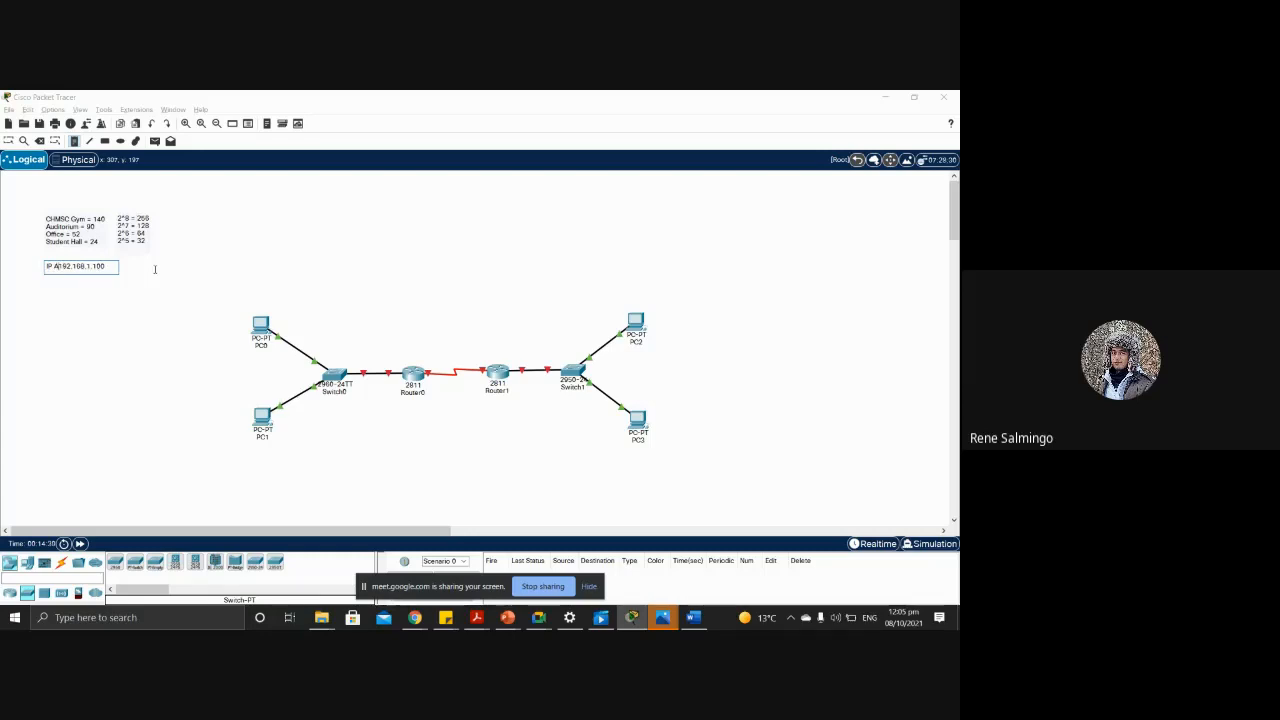
{"action": "type", "text": "ddre"}
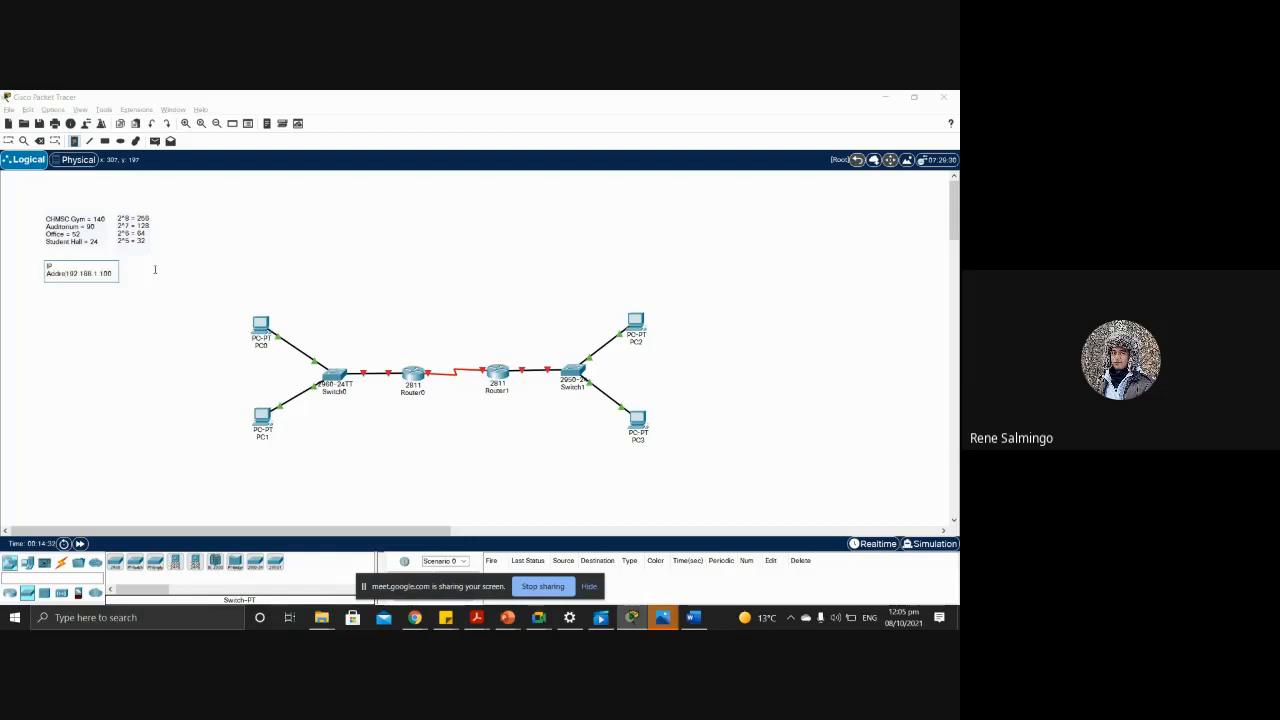
{"action": "type", "text": "ss"}
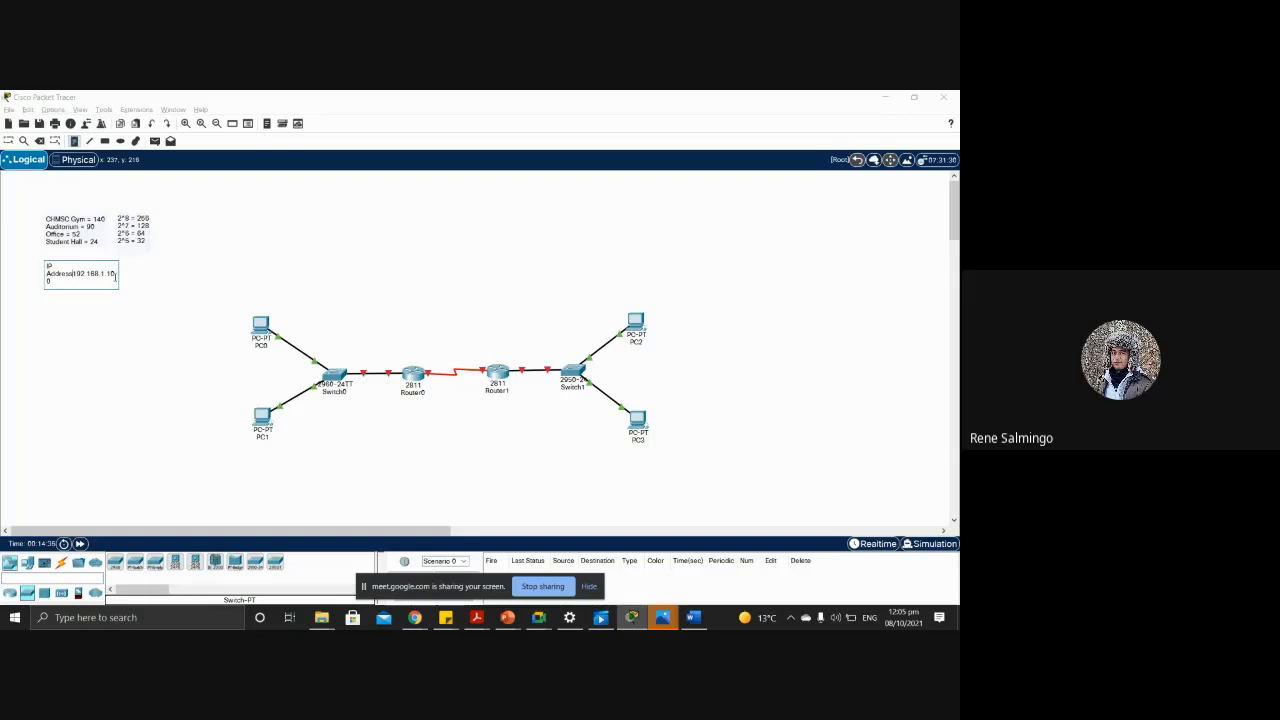
{"action": "key", "text": "Return"}
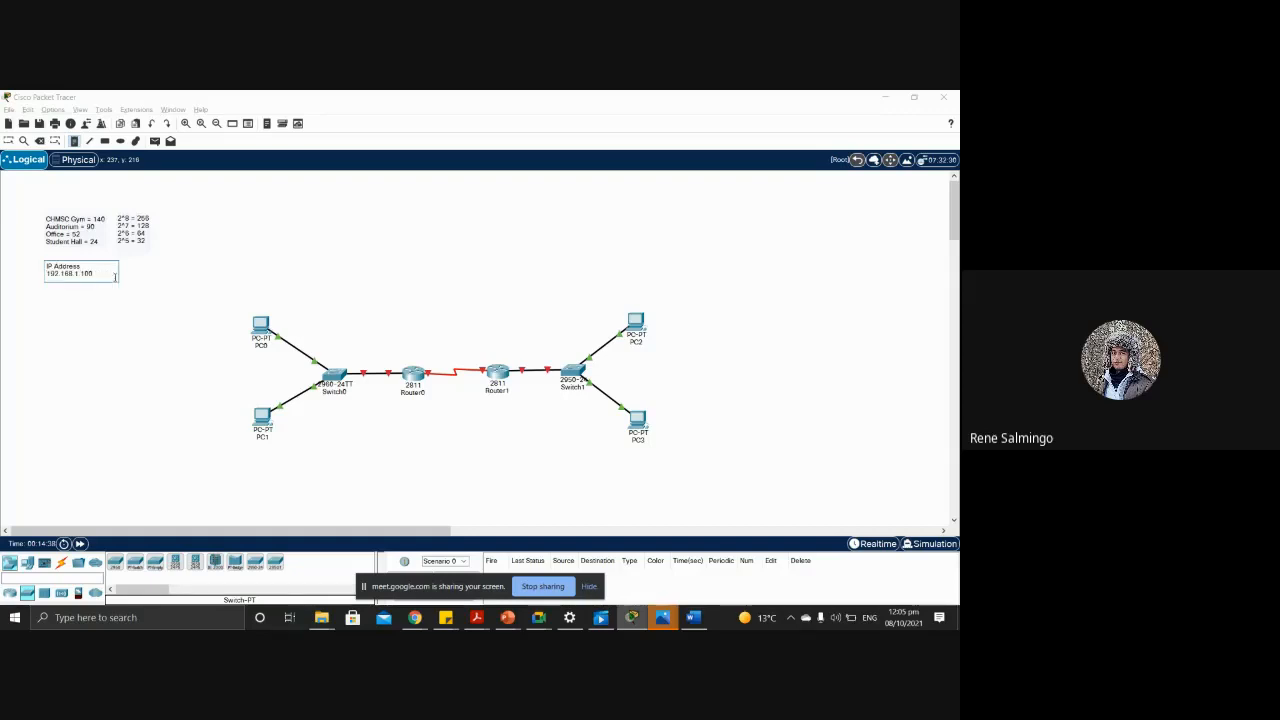
Step: Start a prefix-length note beside PC0 with the entry "CHMSC Gym: /32 - 8 = /24"
{"action": "left_click", "coordinate": [135, 316]}
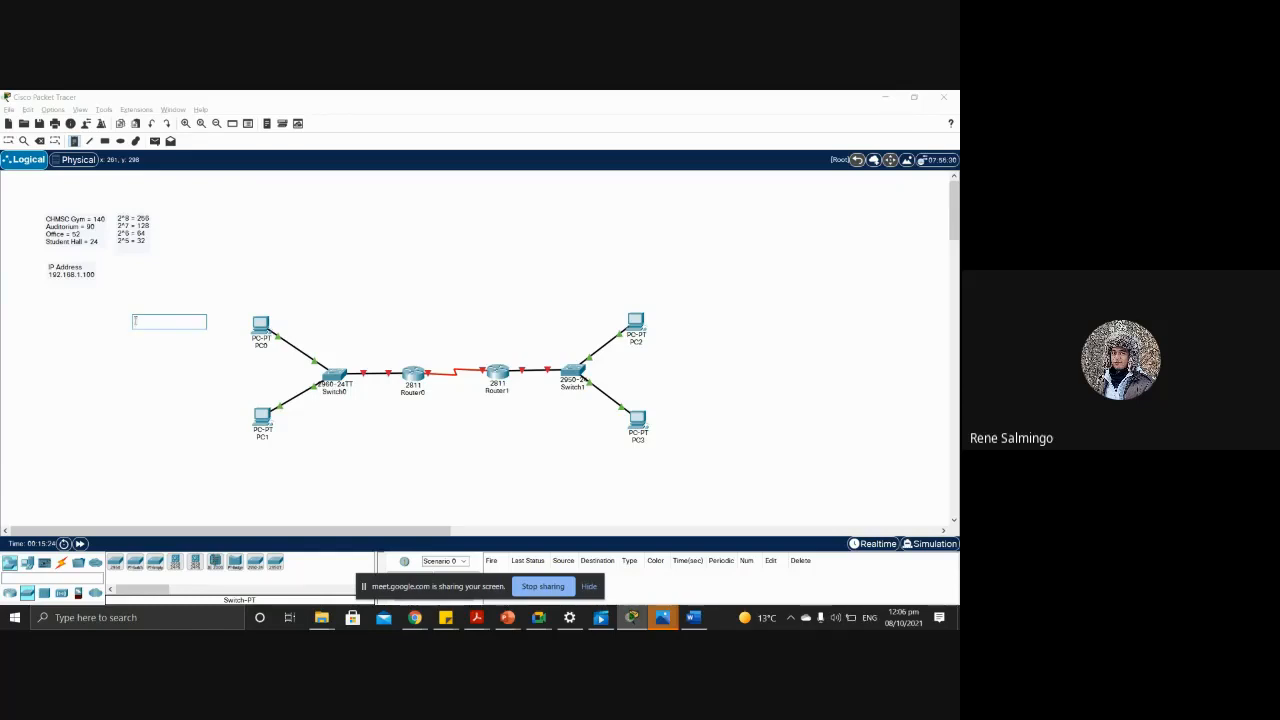
{"action": "type", "text": "2"}
{"action": "key", "text": "BackSpace"}
{"action": "key", "text": "BackSpace"}
{"action": "type", "text": "CHMSC Gym"}
{"action": "type", "text": ": /32 - 8 ="}
{"action": "key", "text": "Return"}
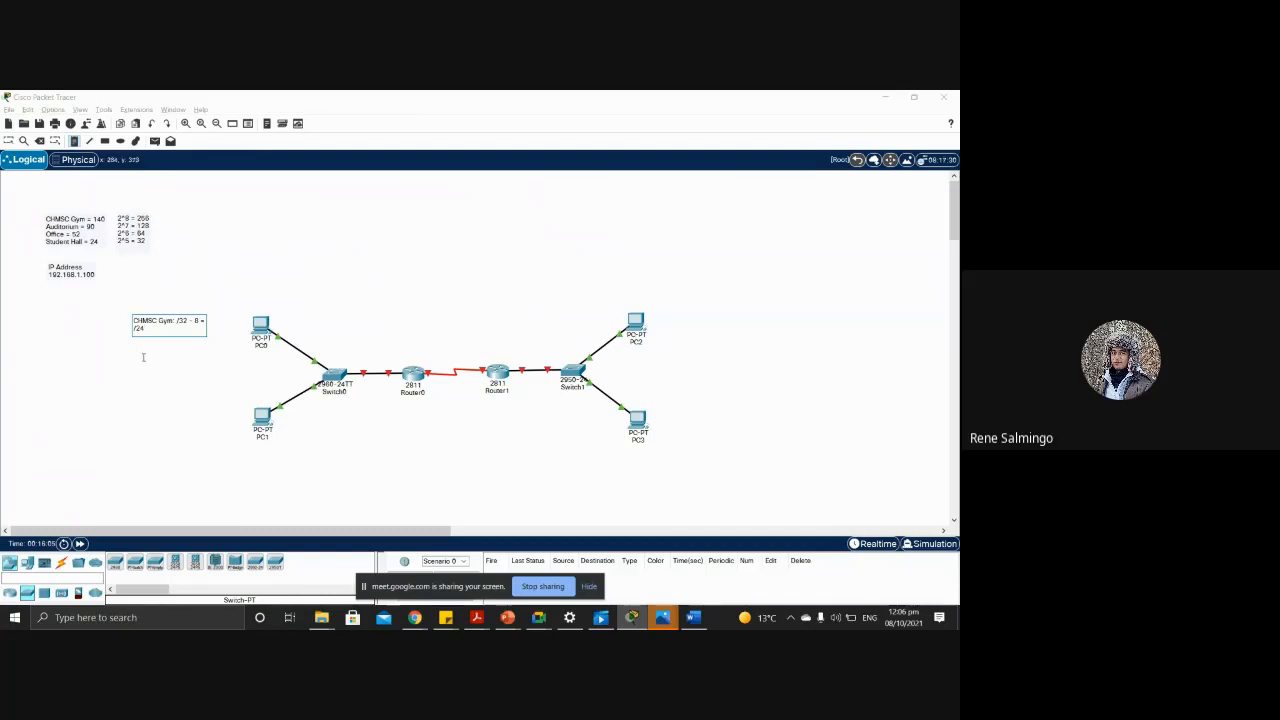
Step: Add the line "Auditorium: /32 - 7 = /25" to the prefix-length note
{"action": "key", "text": "Return"}
{"action": "type", "text": "Auditorium:"}
{"action": "type", "text": "/32 - 7"}
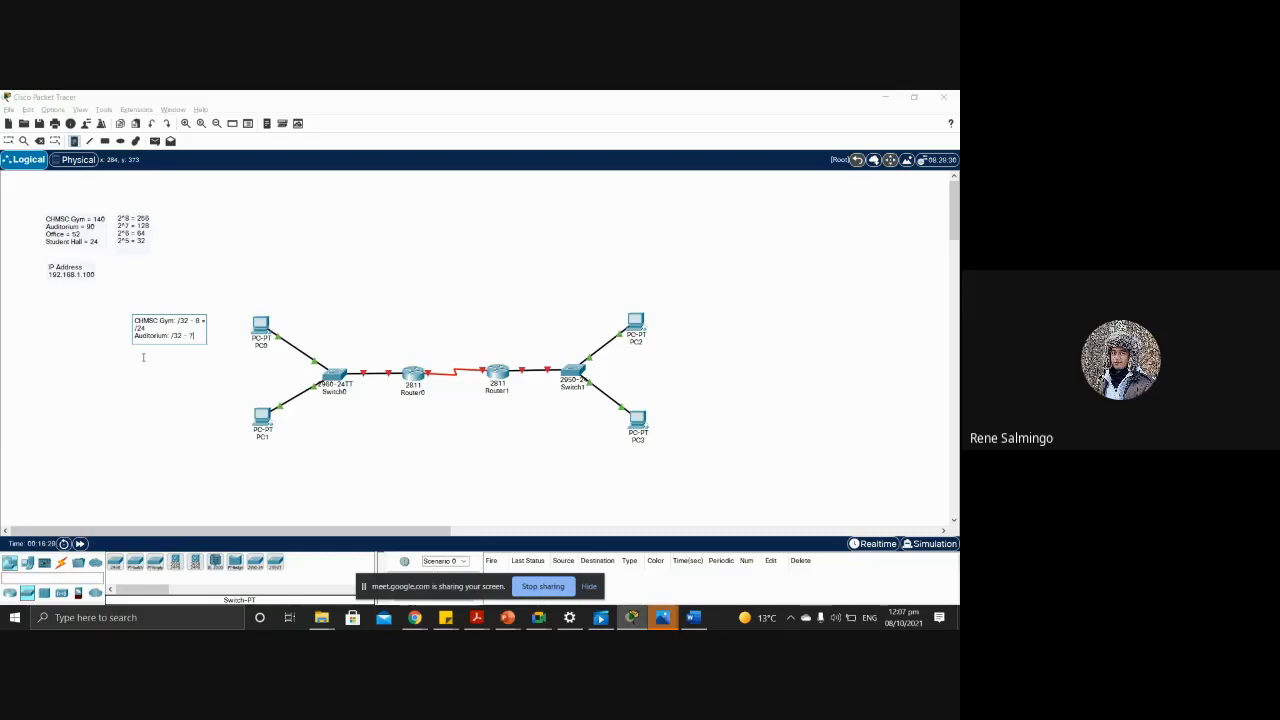
{"action": "type", "text": "="}
{"action": "type", "text": "/25"}
Step: Add the line "Office: /32 - 6 = /26" to the prefix-length note
{"action": "key", "text": "Return"}
{"action": "type", "text": "Office"}
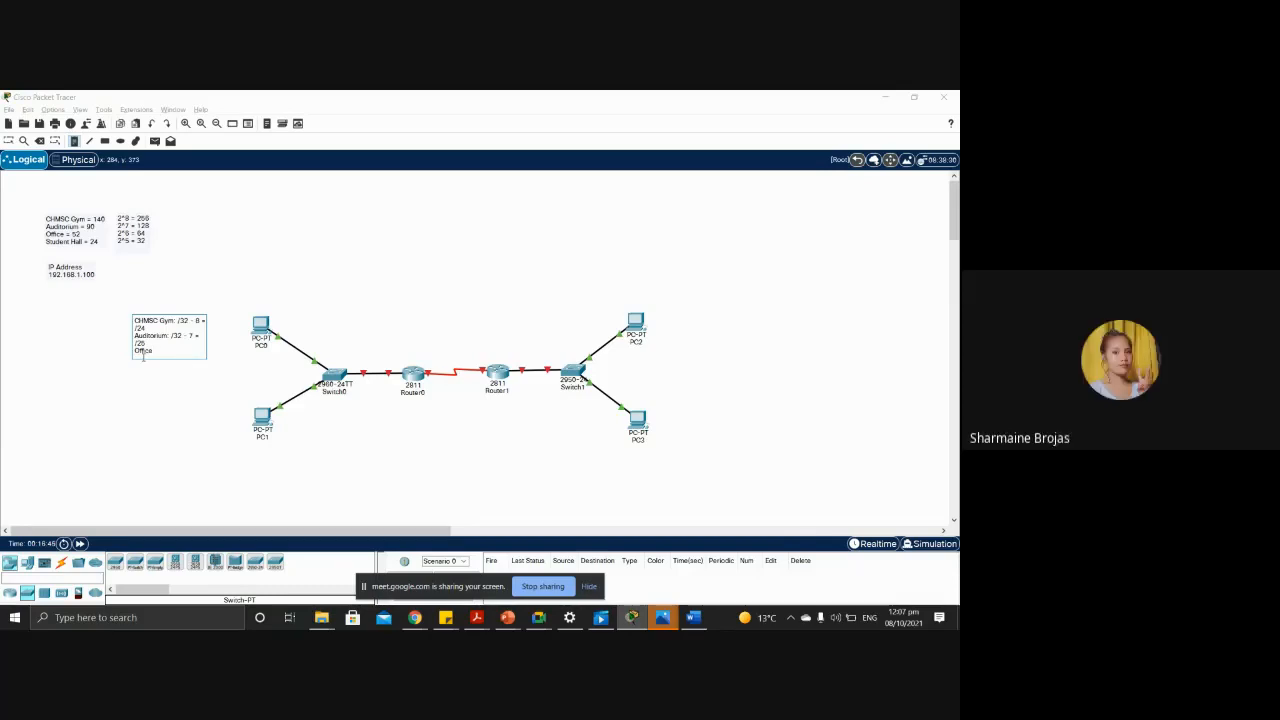
{"action": "type", "text": ": /32 - "}
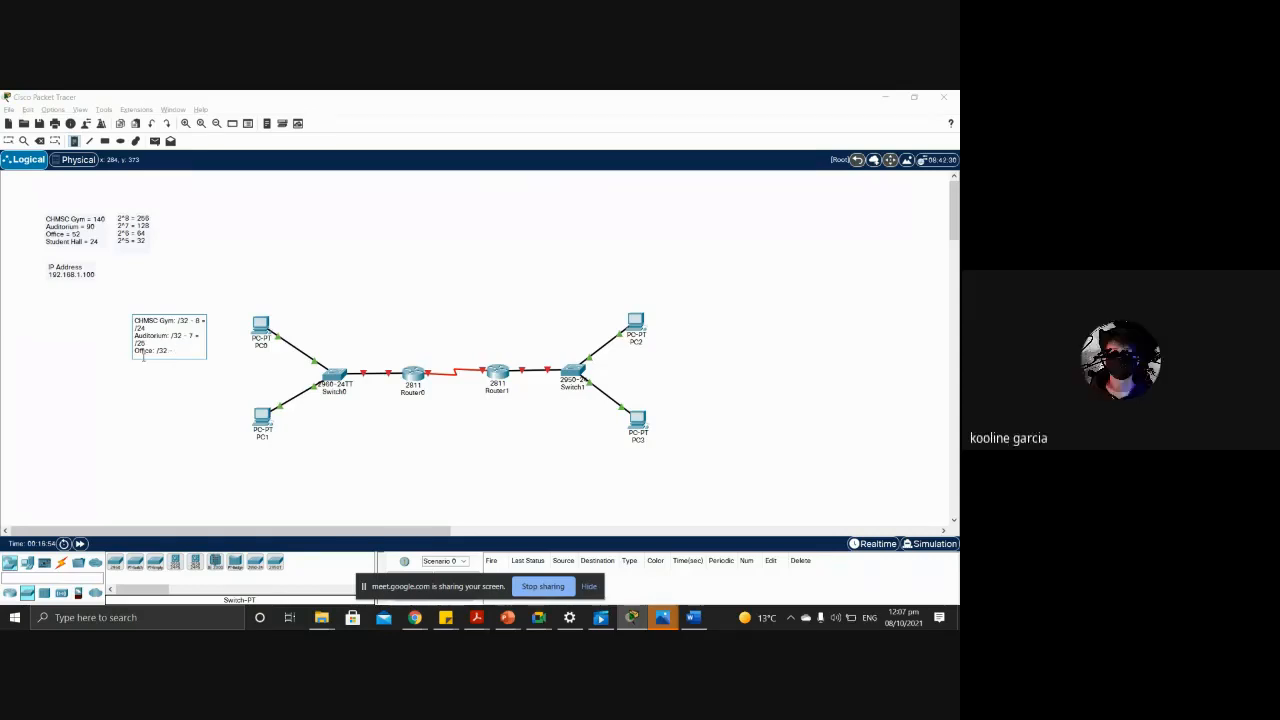
{"action": "type", "text": "6"}
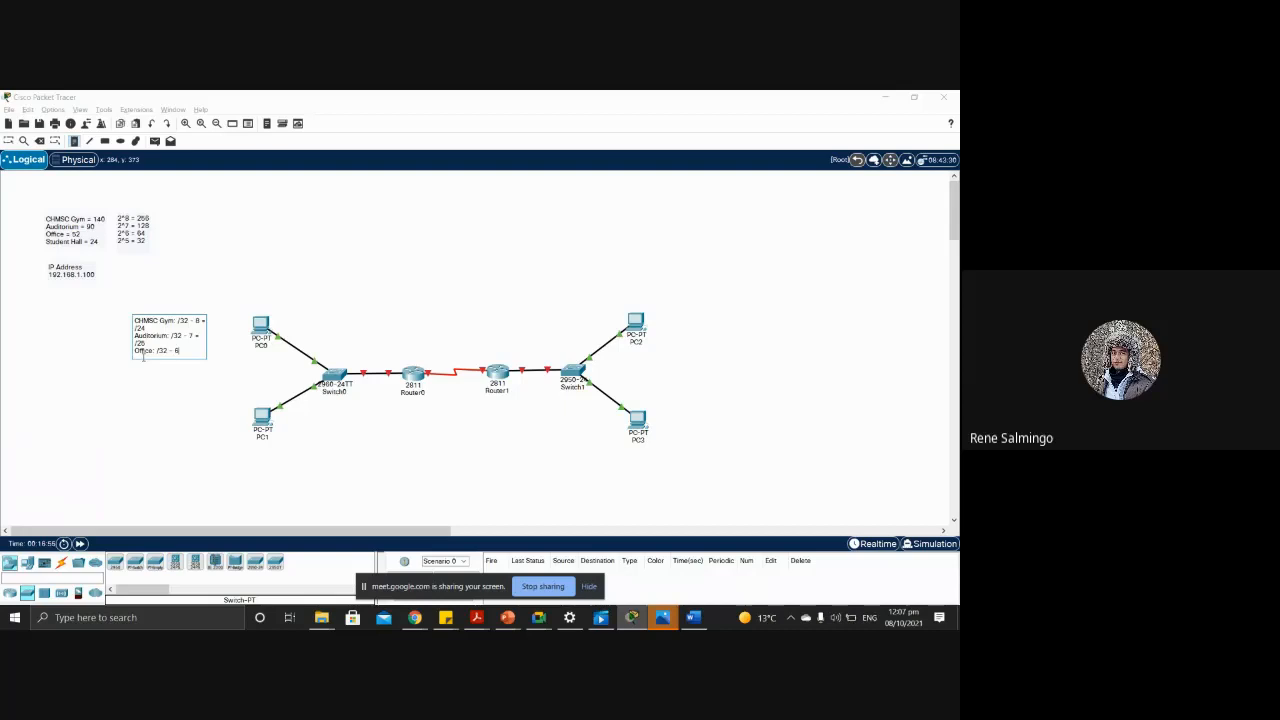
{"action": "type", "text": " = /"}
{"action": "type", "text": "26"}
Step: Complete the prefix-length note with the line "Student Hall: /32 - 5 = /27"
{"action": "key", "text": "Return"}
{"action": "key", "text": "BackSpace"}
{"action": "type", "text": "tudent Hall: /32"}
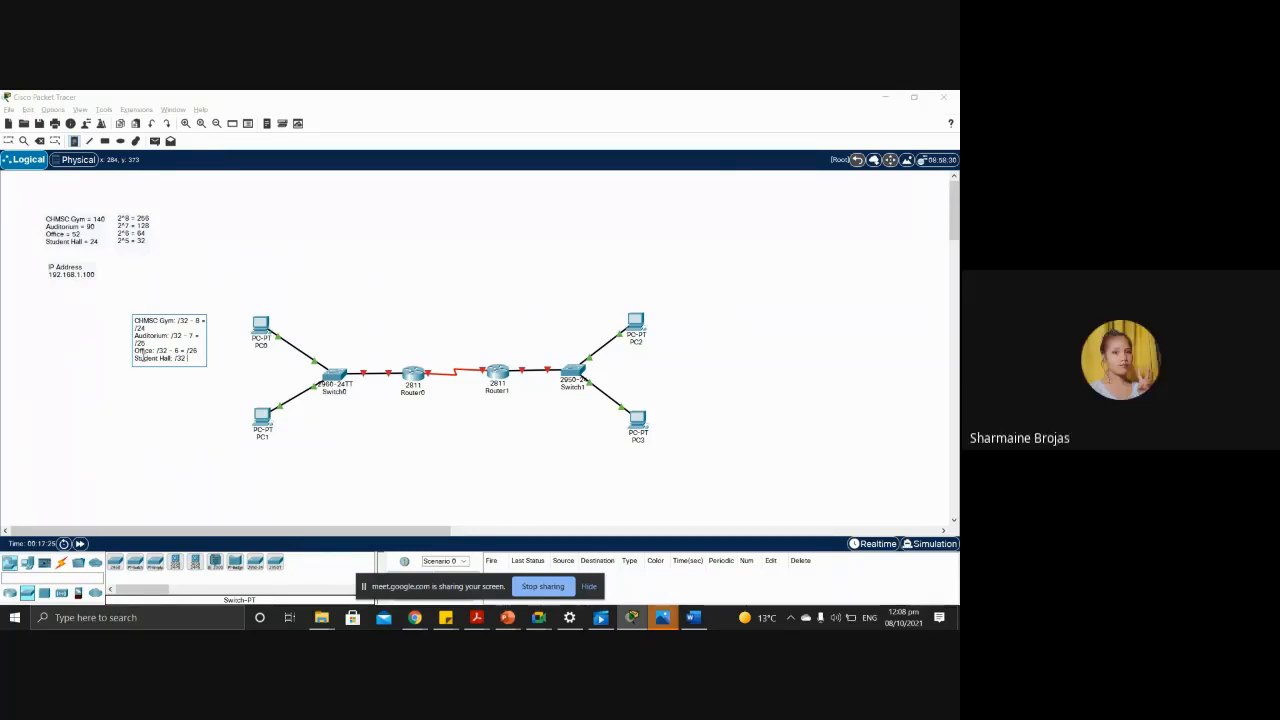
{"action": "type", "text": " - 5"}
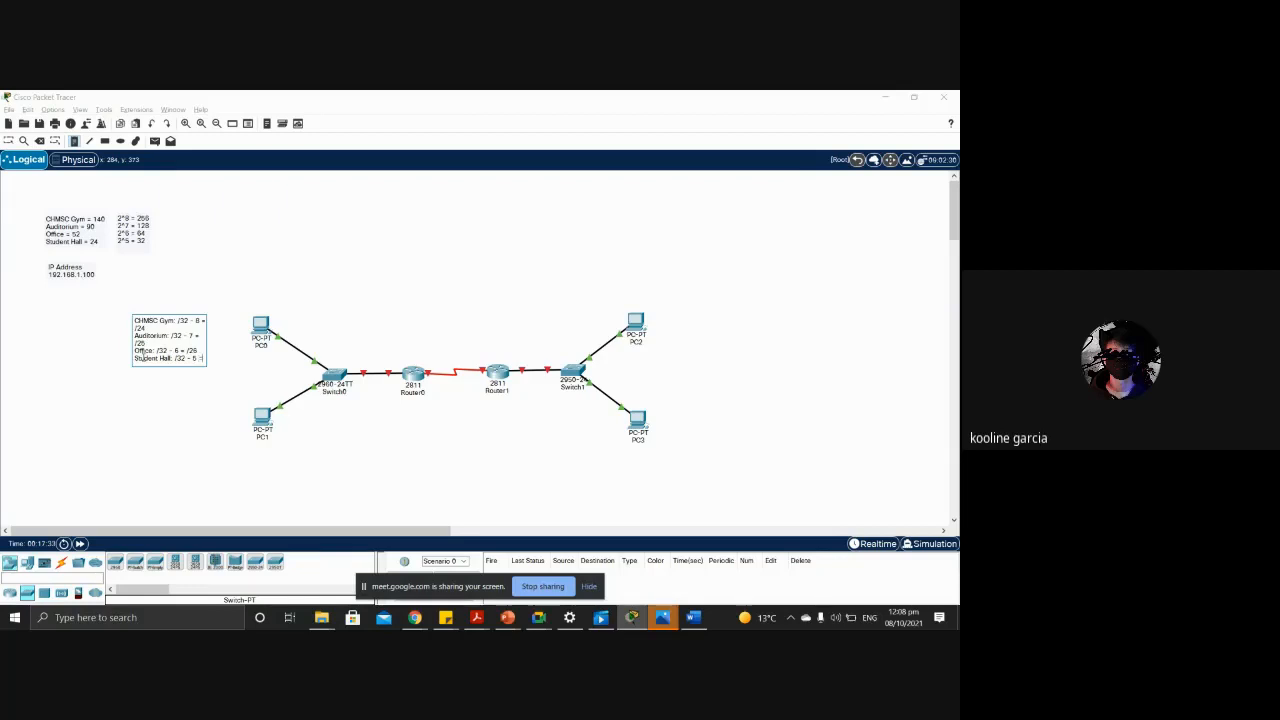
{"action": "type", "text": "= /27"}
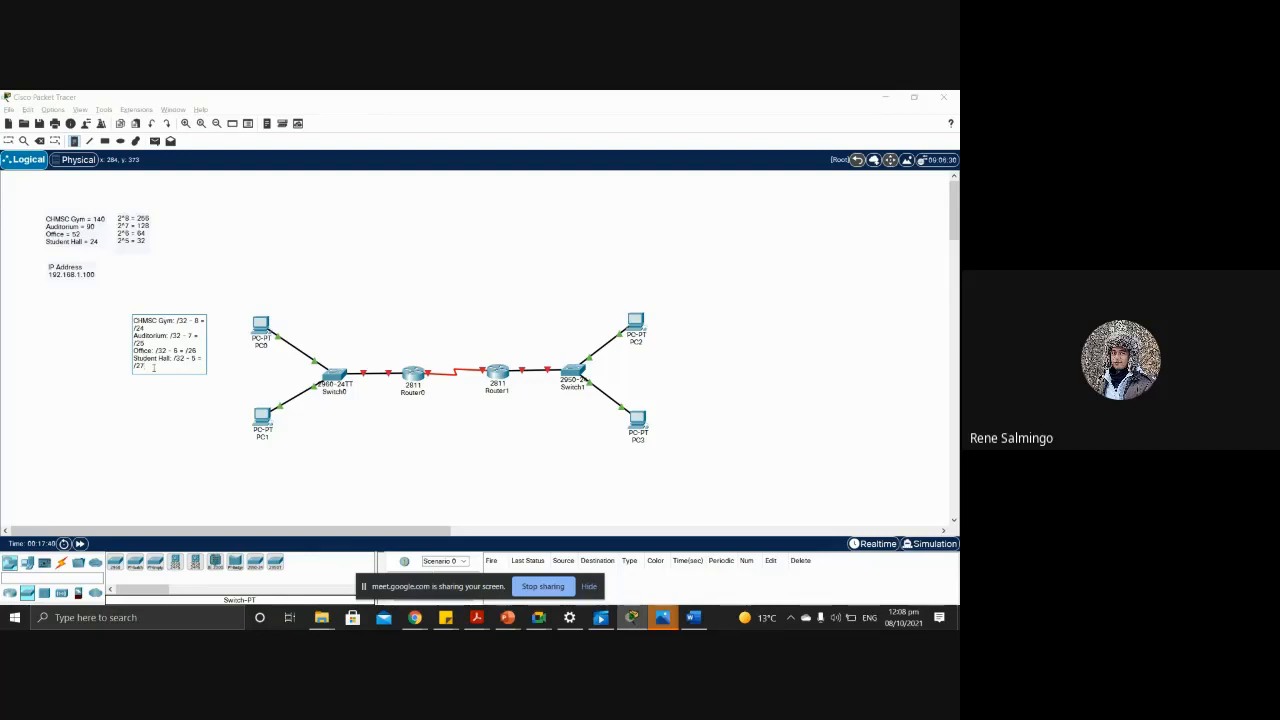
Step: Place a usable-hosts formula note above PC0 reading "2^n - 2 = 256 -2"
{"action": "left_click", "coordinate": [213, 276]}
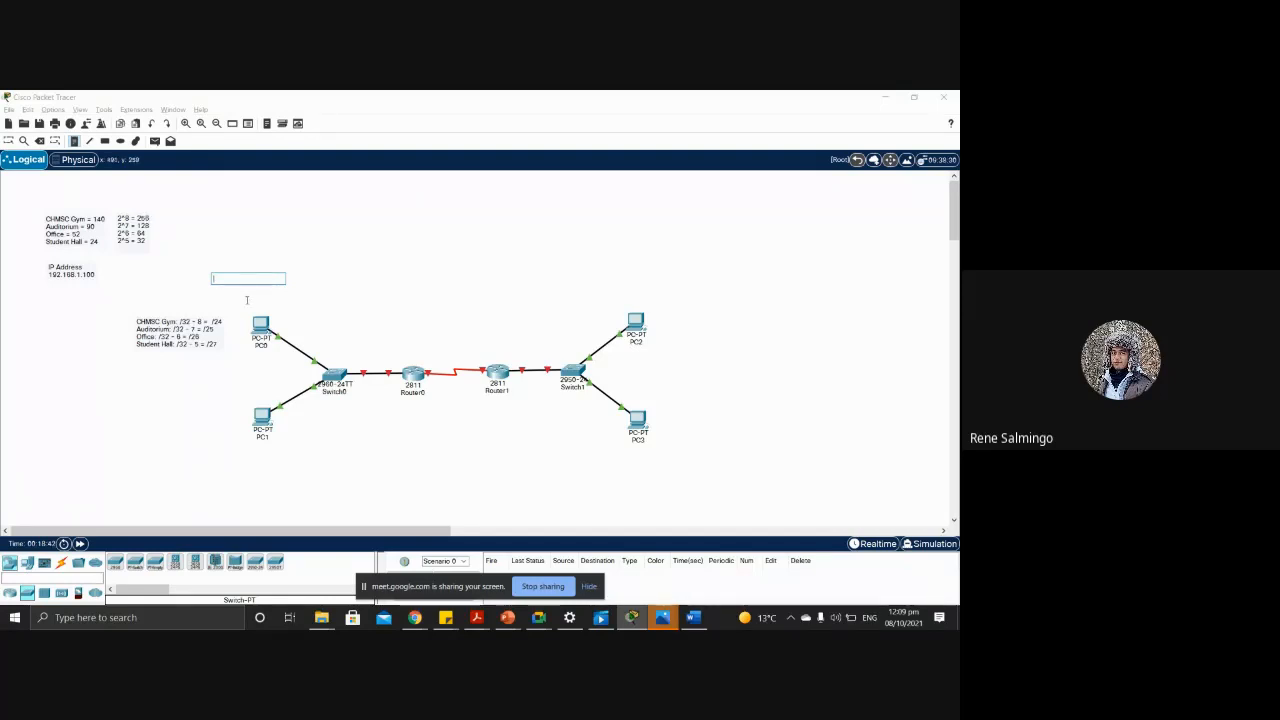
{"action": "type", "text": "256 -"}
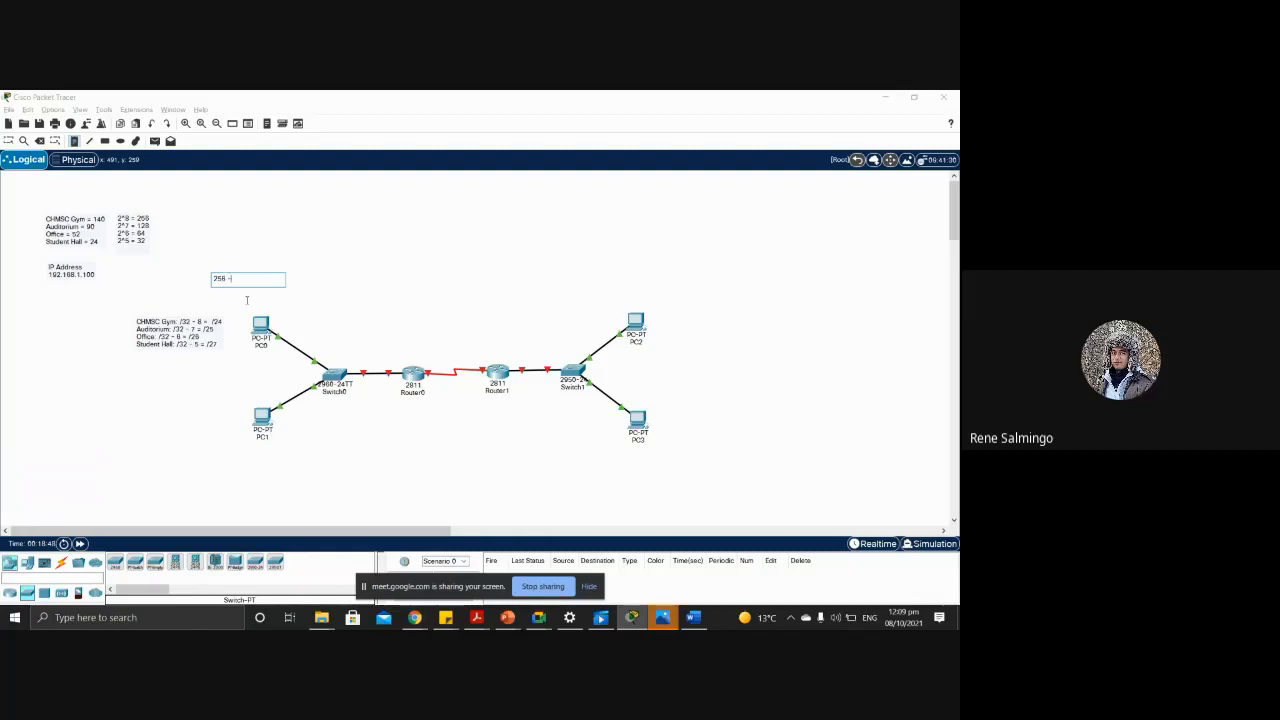
{"action": "type", "text": "2"}
{"action": "type", "text": "2"}
{"action": "type", "text": "*"}
{"action": "type", "text": "n -"}
{"action": "type", "text": " 2"}
{"action": "type", "text": " ="}
{"action": "left_click", "coordinate": [415, 282]}
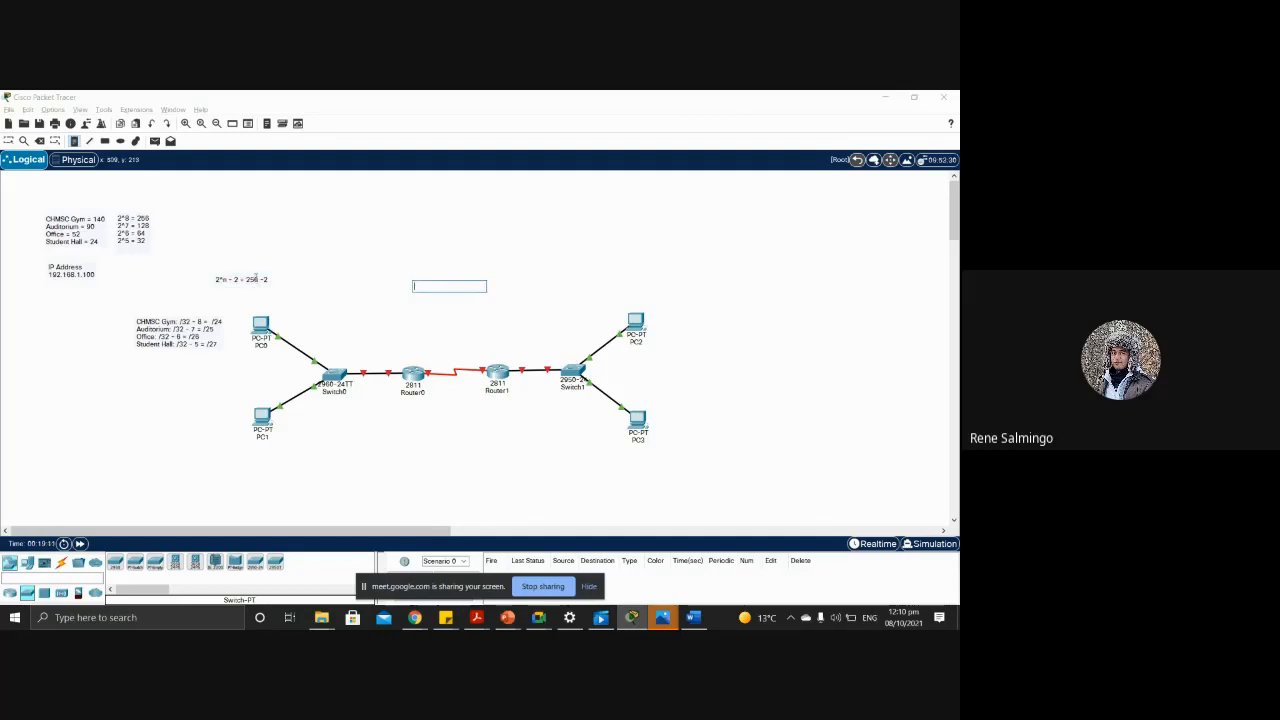
{"action": "left_click", "coordinate": [235, 280]}
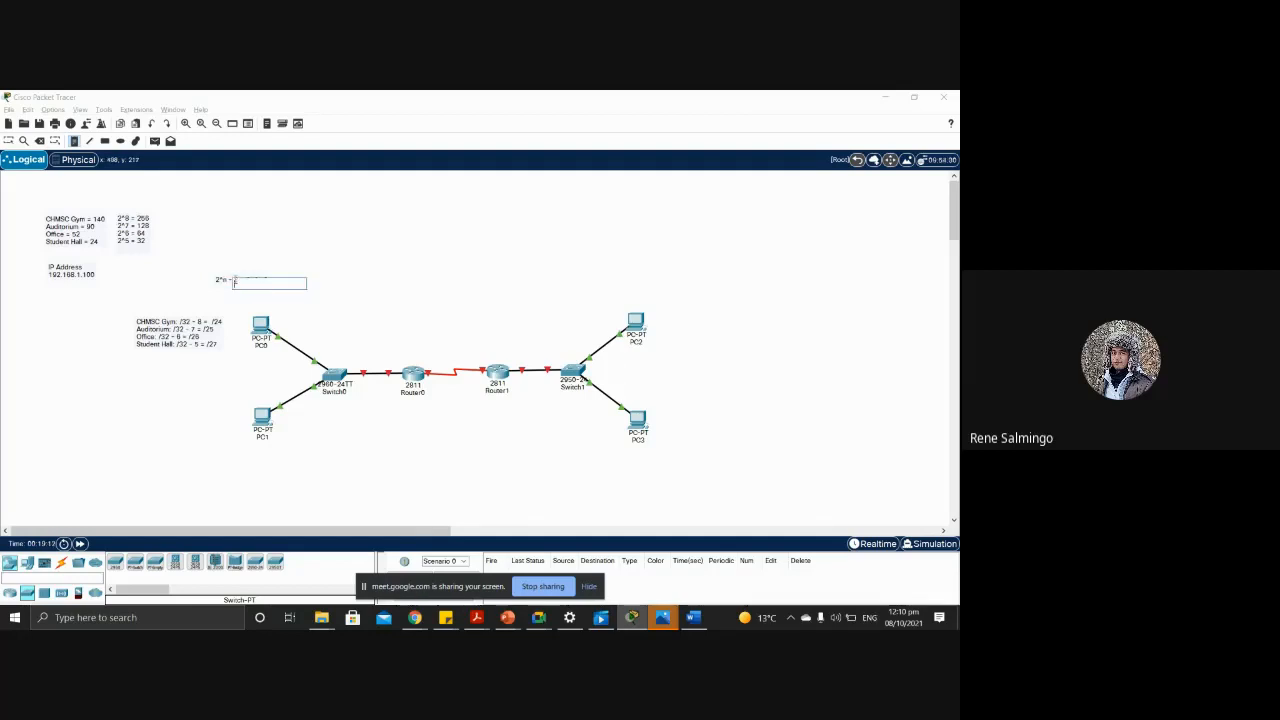
Step: Move the usable-hosts formula note beside the powers-of-two list and the prefix-length note directly below the IP address note
{"action": "left_click", "coordinate": [300, 281]}
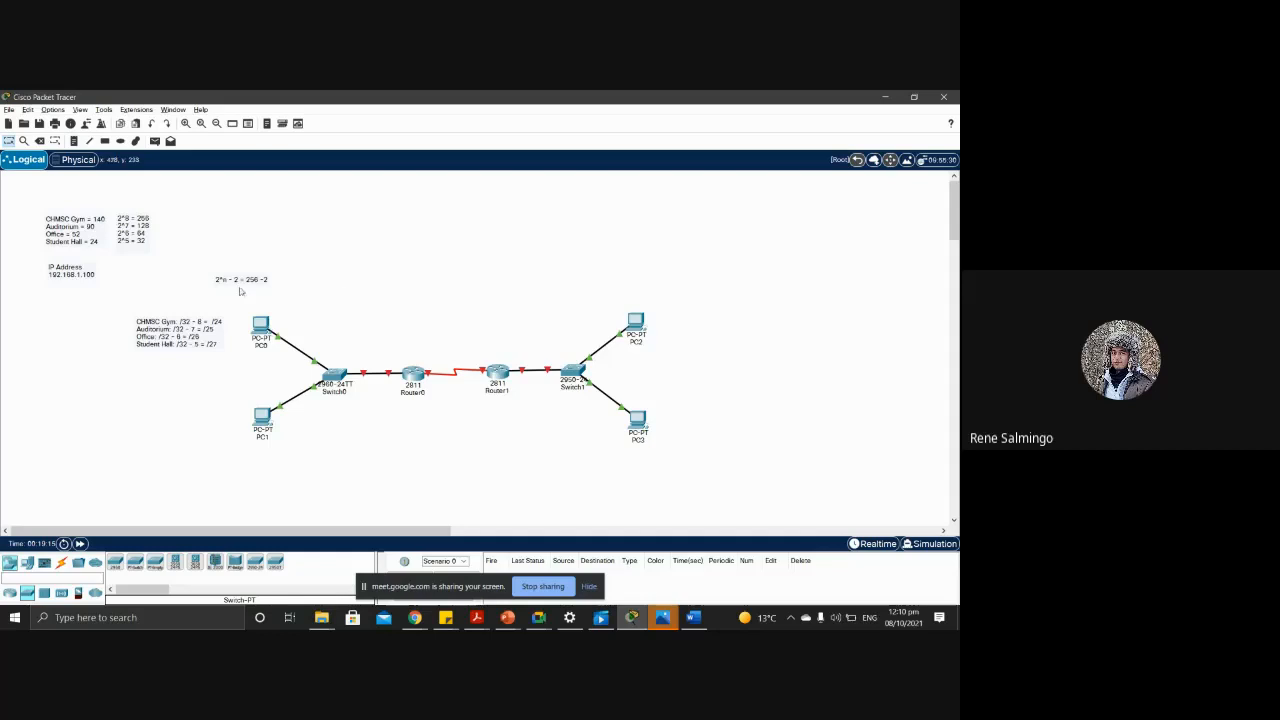
{"action": "left_click_drag", "start_coordinate": [245, 283], "coordinate": [199, 221]}
{"action": "left_click", "coordinate": [179, 344]}
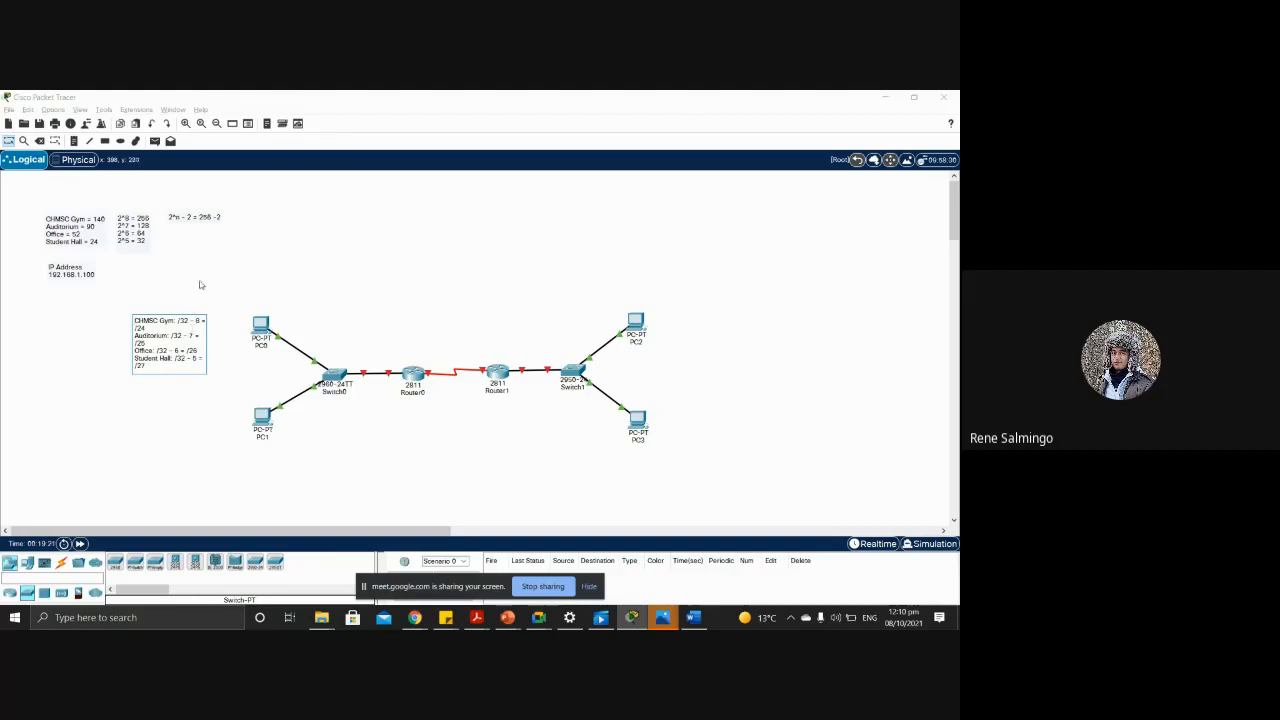
{"action": "left_click", "coordinate": [200, 285]}
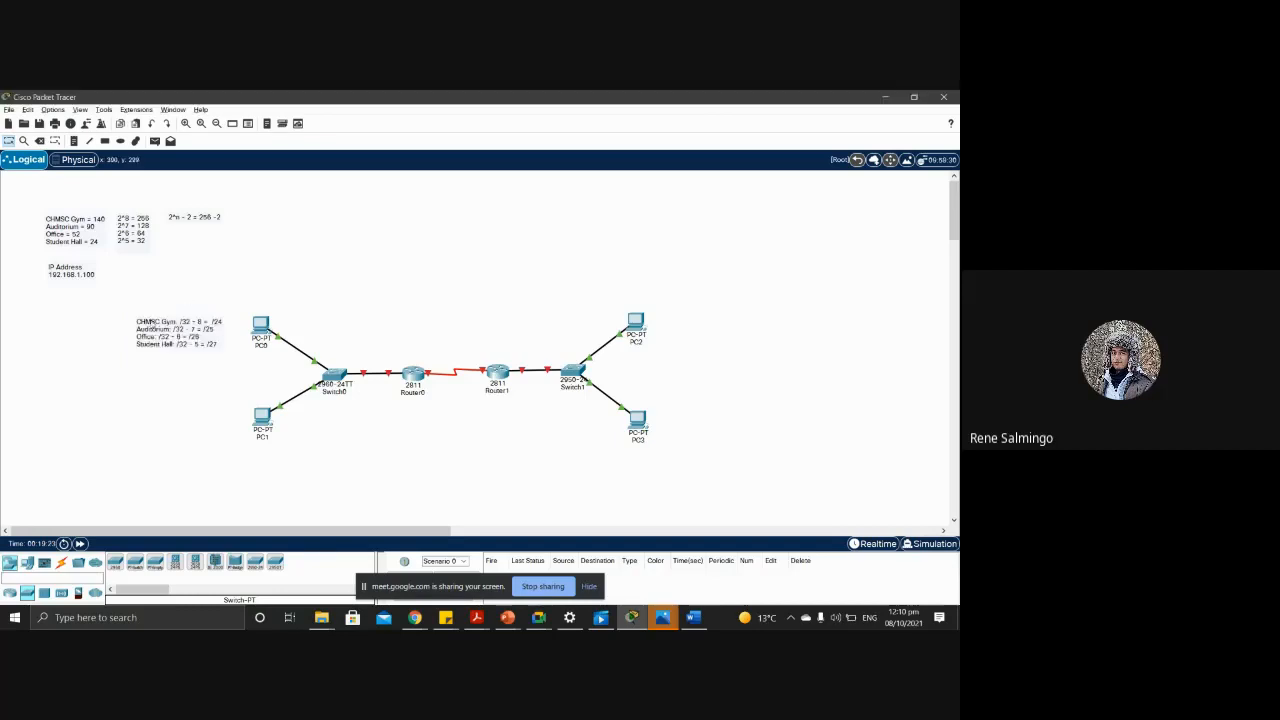
{"action": "left_click", "coordinate": [150, 322]}
{"action": "left_click_drag", "start_coordinate": [150, 322], "coordinate": [61, 292]}
Step: Extend the usable-hosts formula note so its first line reads "2^n - 2 = 256 - 2 = 254"
{"action": "left_click", "coordinate": [210, 220]}
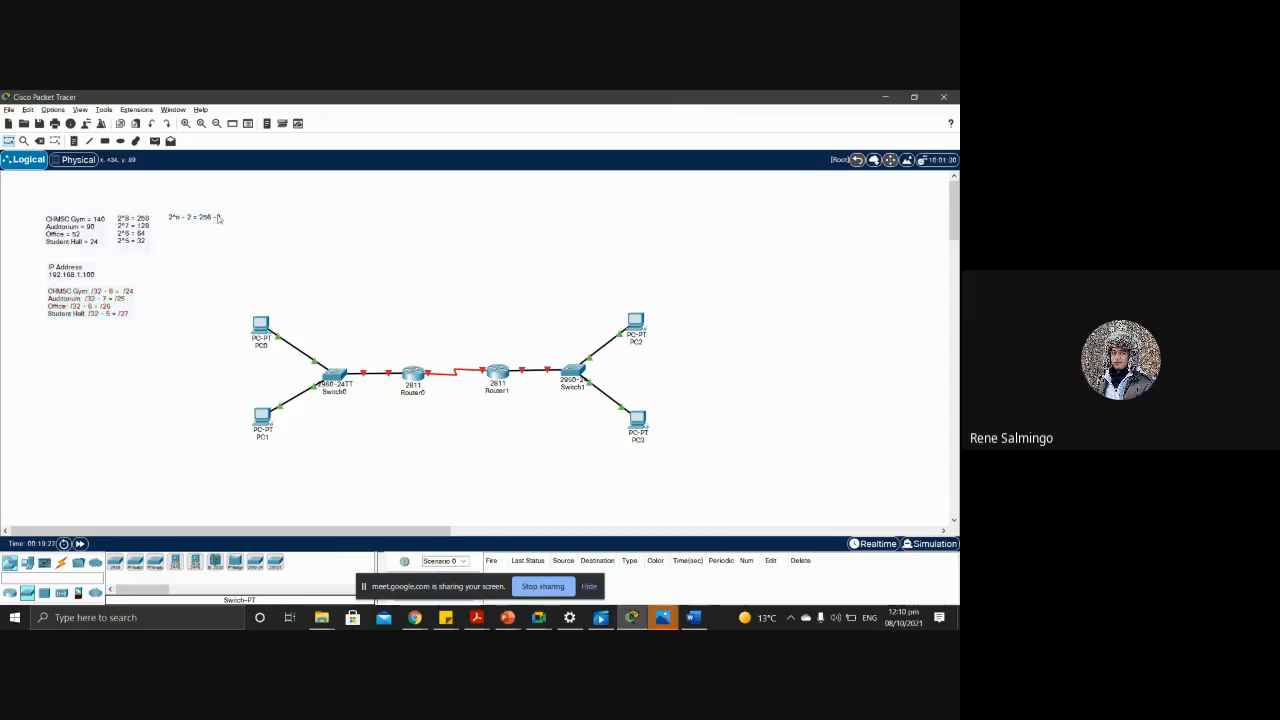
{"action": "double_click", "coordinate": [210, 220]}
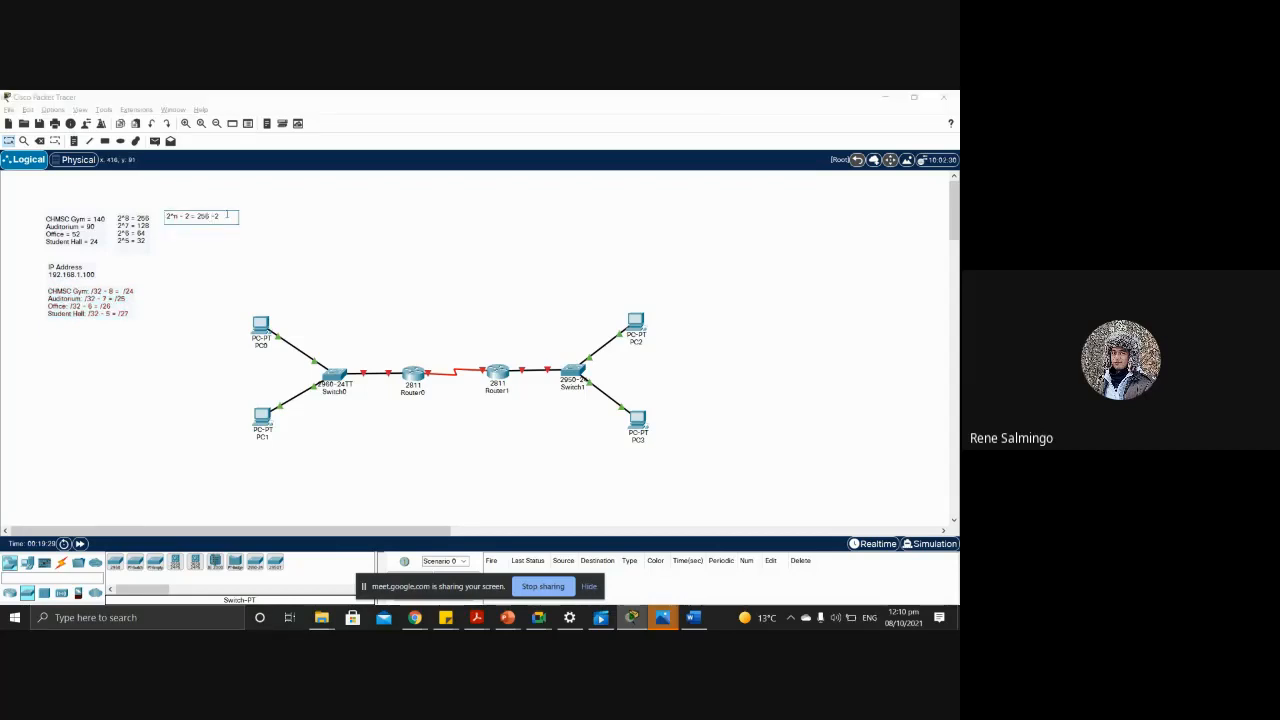
{"action": "key", "text": "Return"}
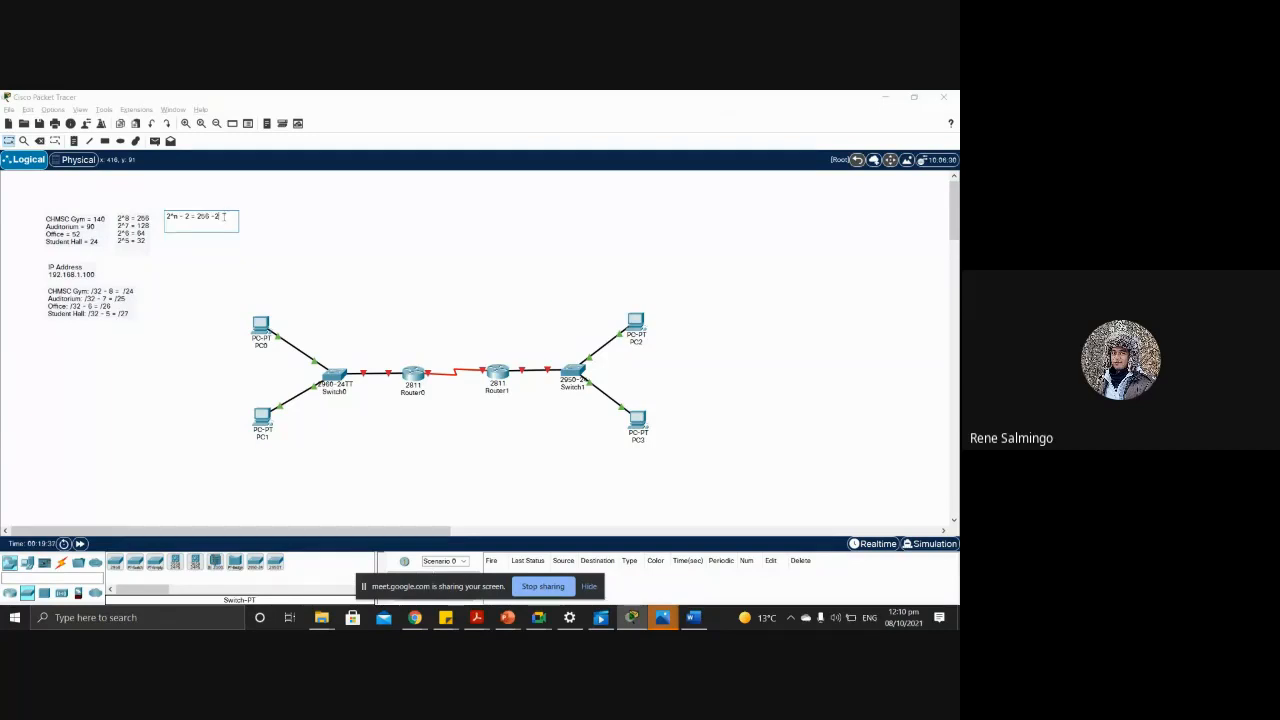
{"action": "key", "text": "BackSpace"}
{"action": "type", "text": "= 254"}
Step: Add the lines "128 - 2 = 126" and "64 - 2 = 62" to the usable-hosts formula note
{"action": "key", "text": "Return"}
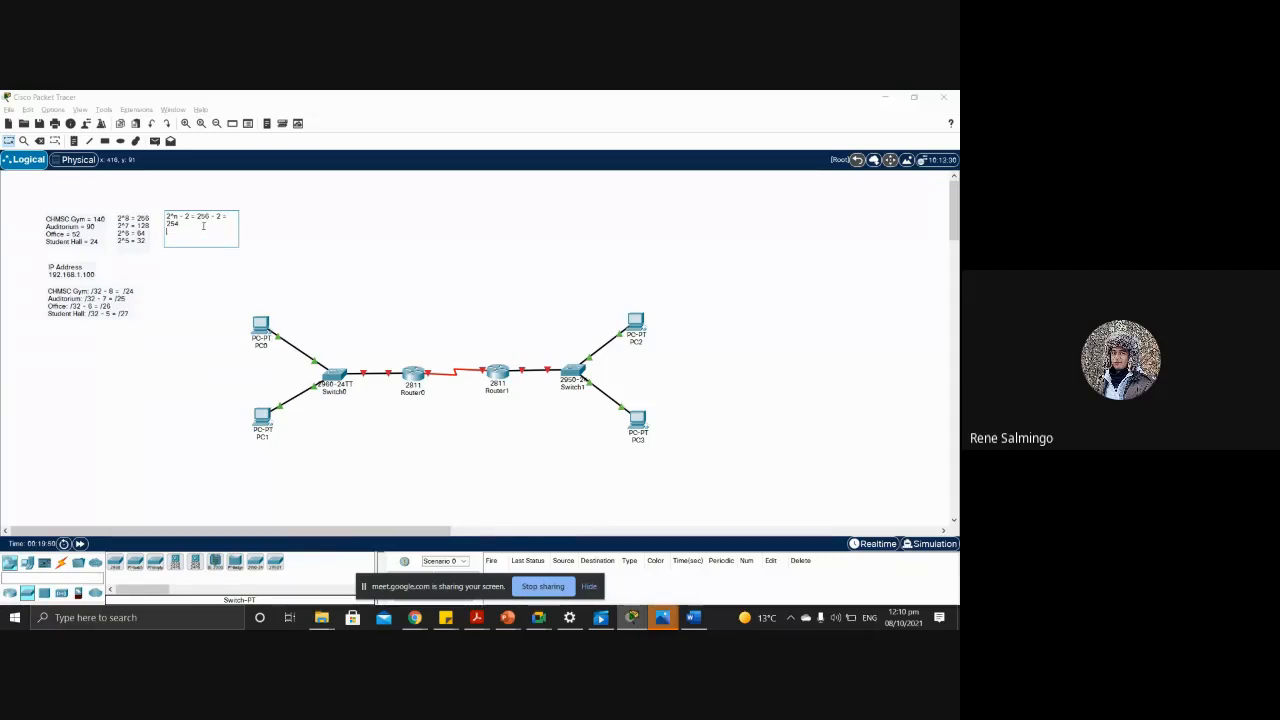
{"action": "type", "text": "128 - 2 = "}
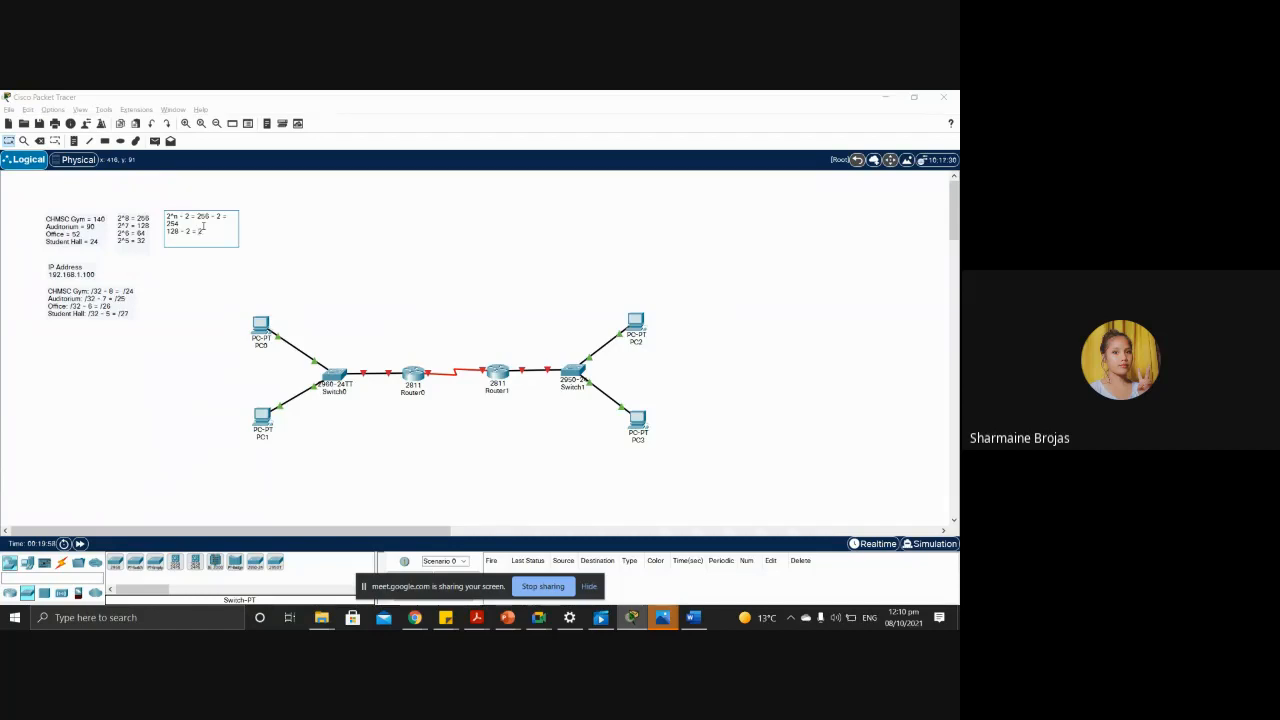
{"action": "type", "text": "126"}
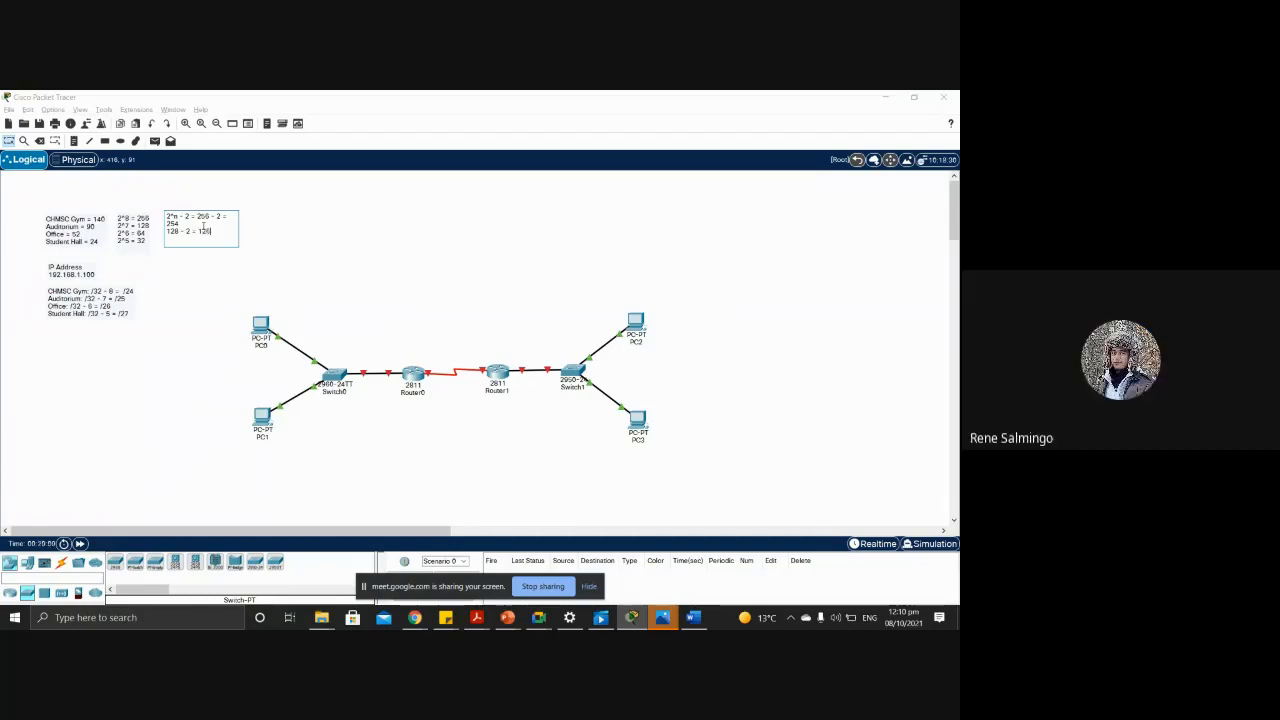
{"action": "key", "text": "Return"}
{"action": "type", "text": "64 - 2 = "}
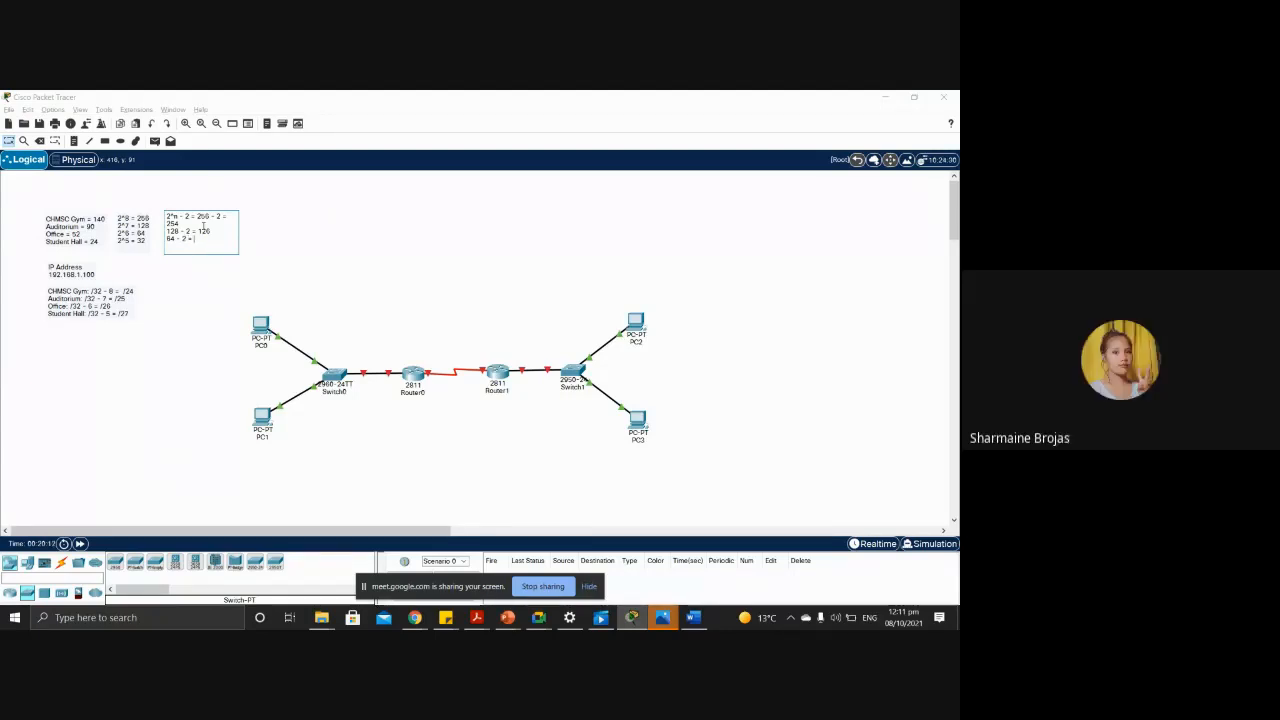
{"action": "type", "text": "62"}
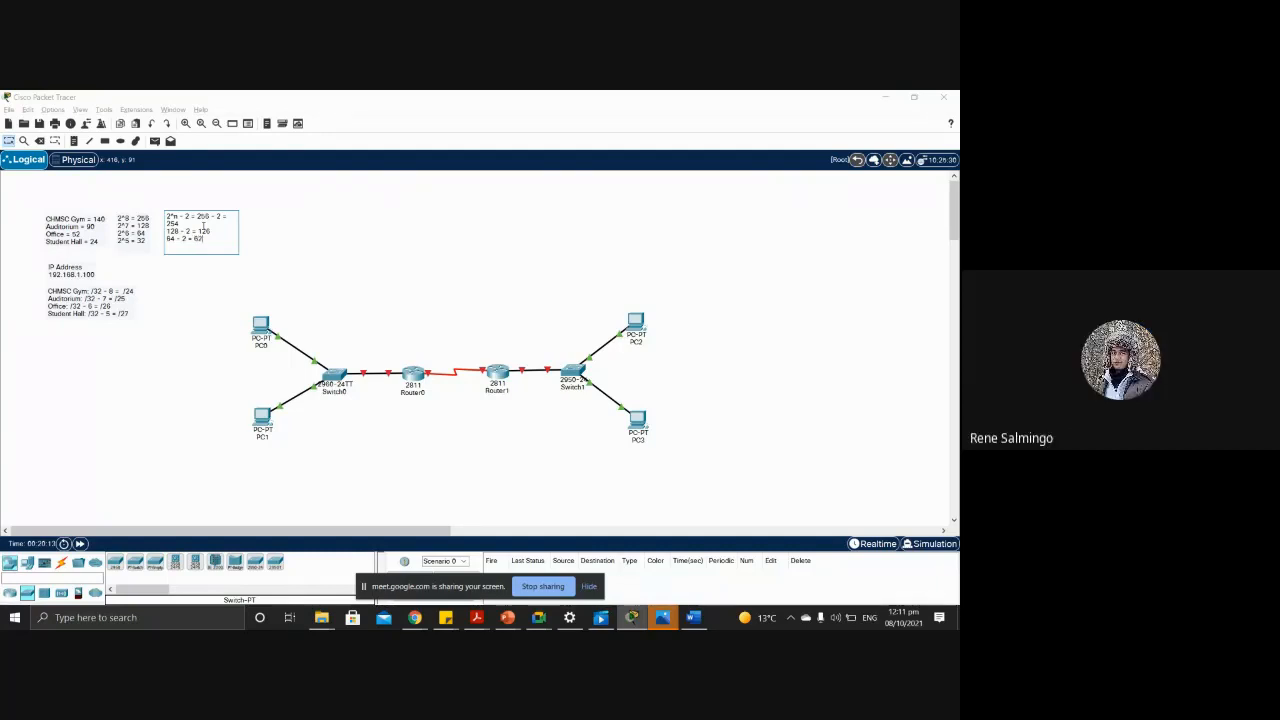
Step: Complete the usable-hosts formula note with the line "32 - 2 = 30"
{"action": "key", "text": "Return"}
{"action": "type", "text": "32"}
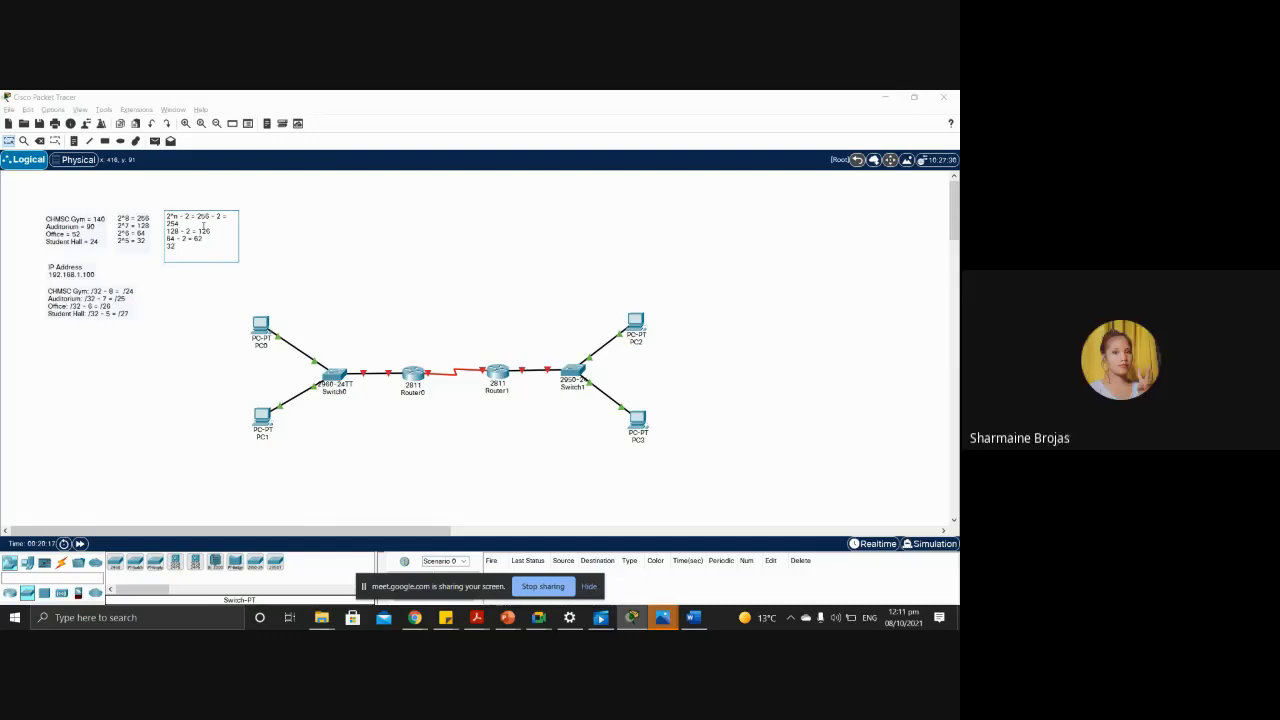
{"action": "type", "text": " - 2 = 30"}
{"action": "left_click", "coordinate": [256, 261]}
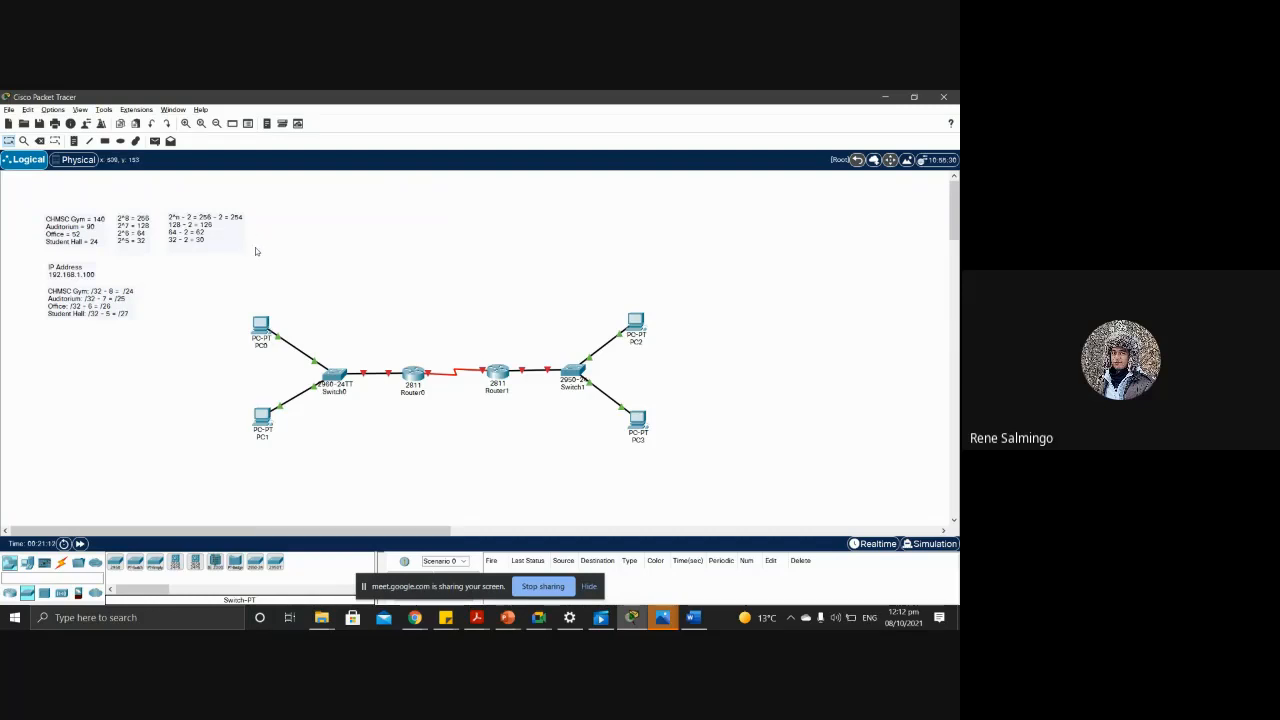
Step: Insert the address range "192.168.1.1 to 192.168.1.254" below the CHMSC Gym line in the prefix-length note
{"action": "double_click", "coordinate": [134, 296]}
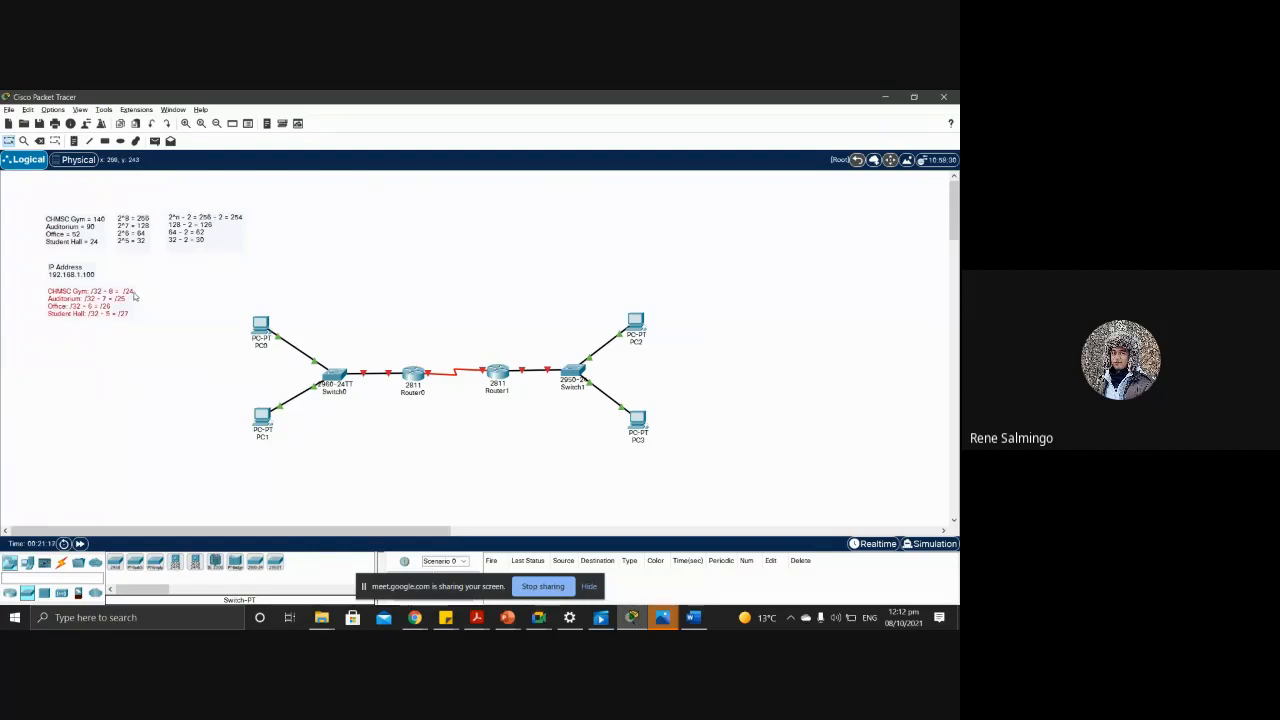
{"action": "left_click", "coordinate": [64, 298]}
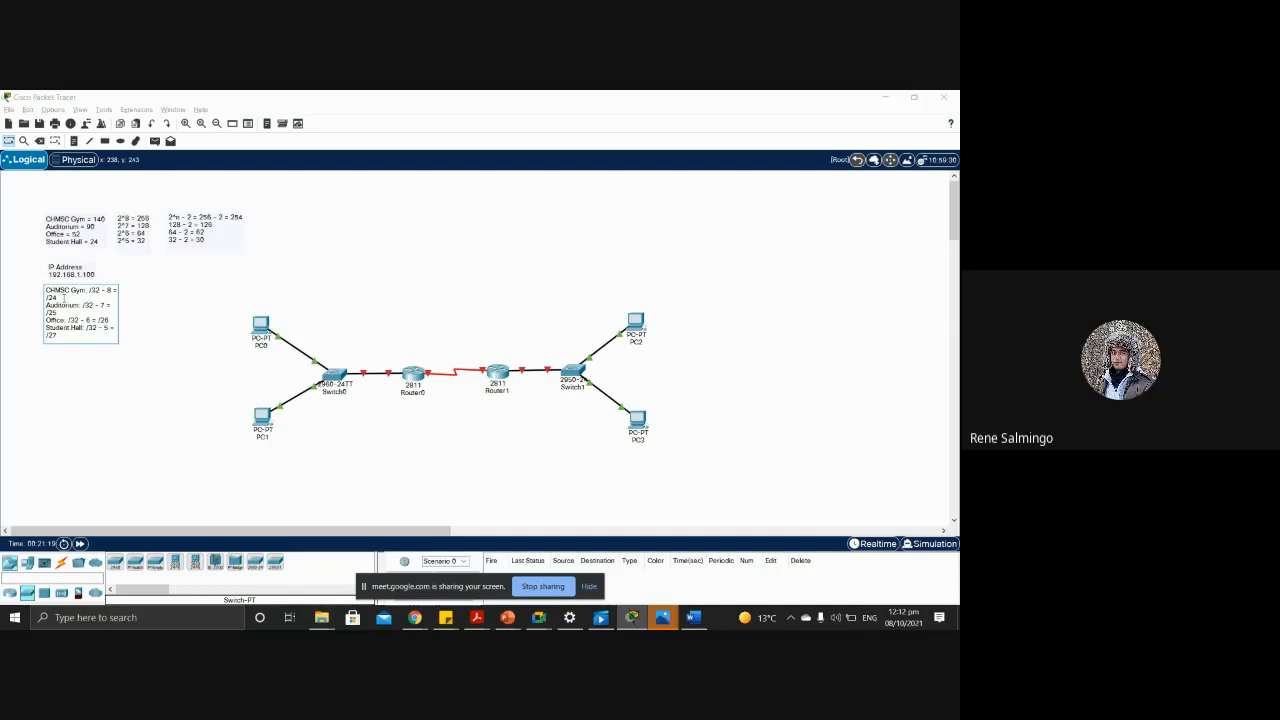
{"action": "key", "text": "Return"}
{"action": "key", "text": "Return"}
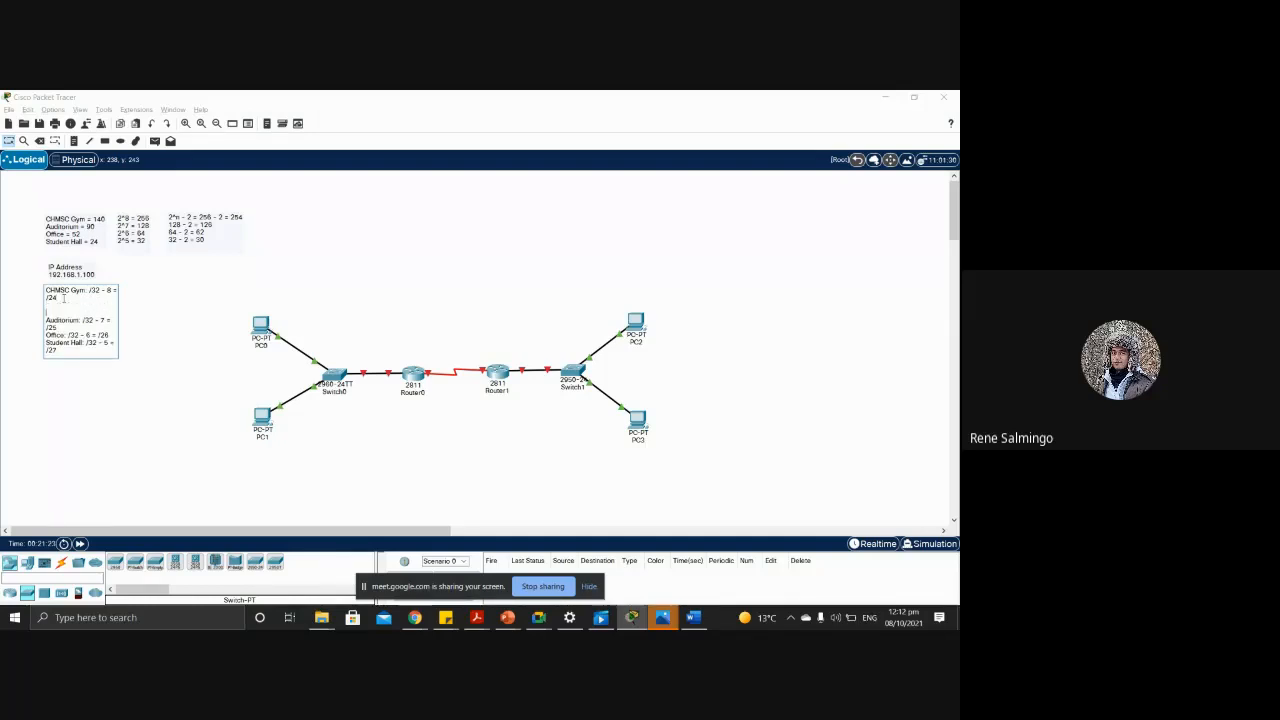
{"action": "key", "text": "Return"}
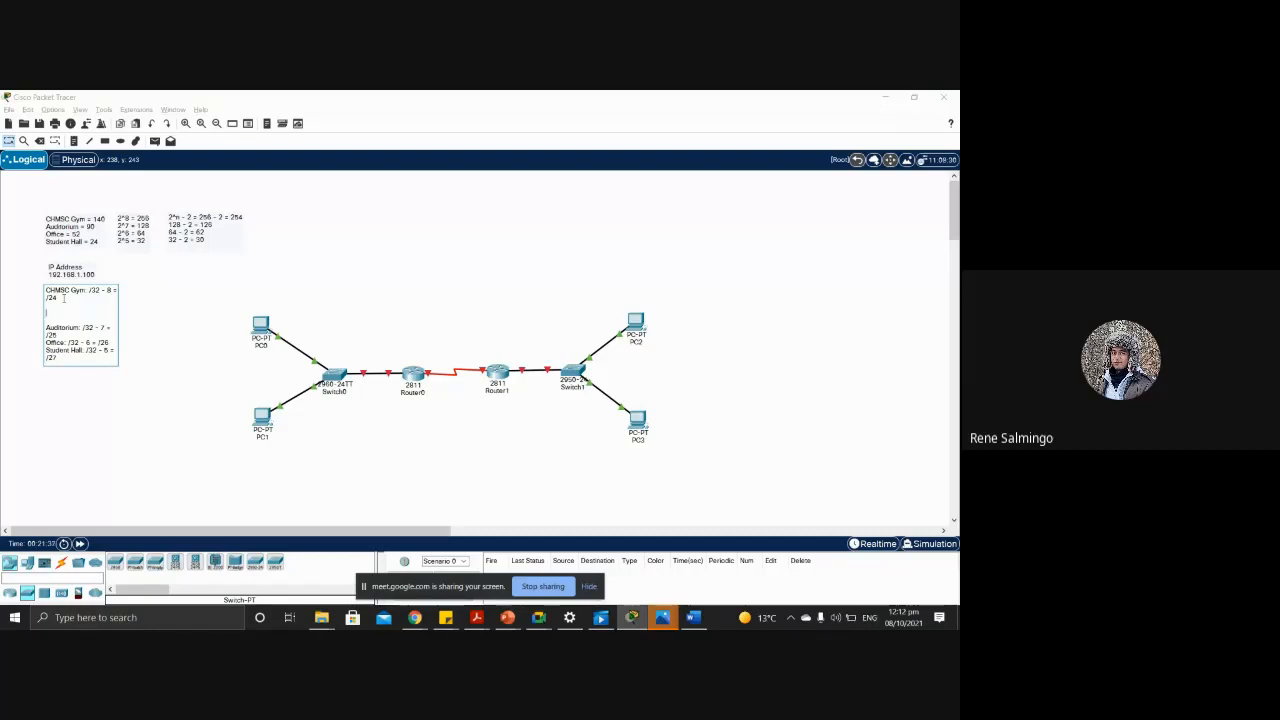
{"action": "type", "text": "192.168.1."}
{"action": "type", "text": "1 to 192"}
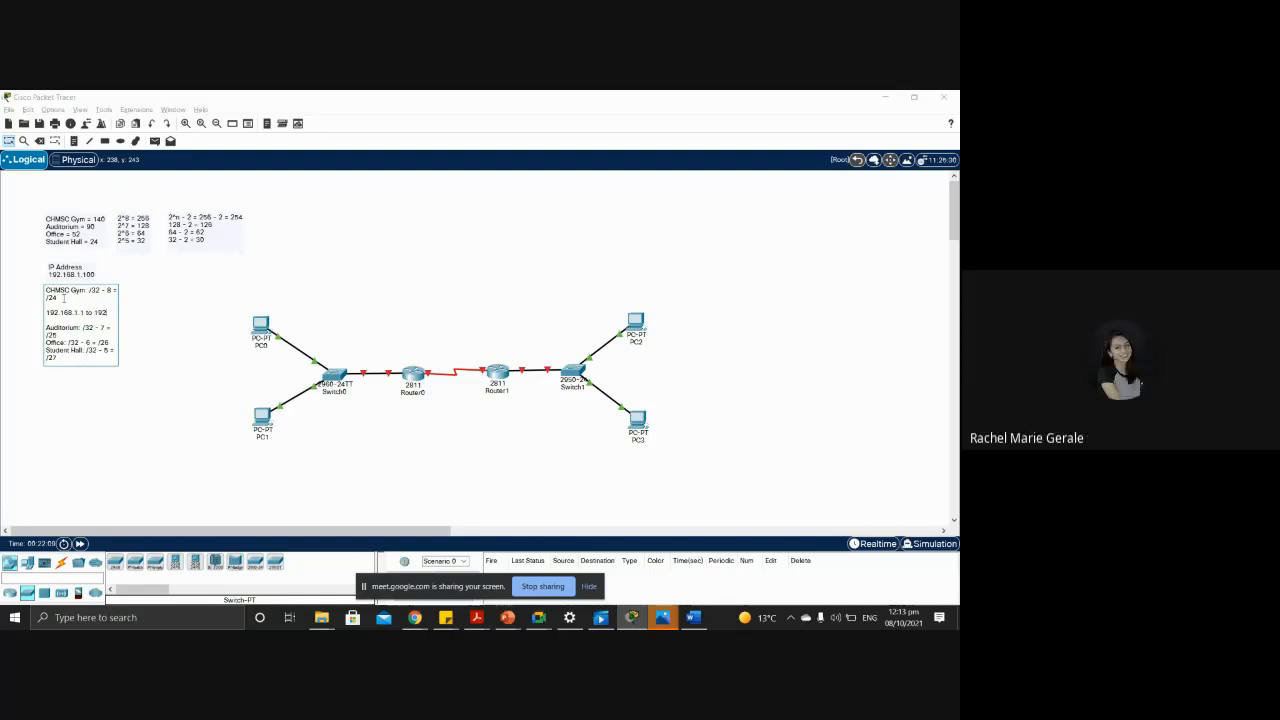
{"action": "type", "text": ".1"}
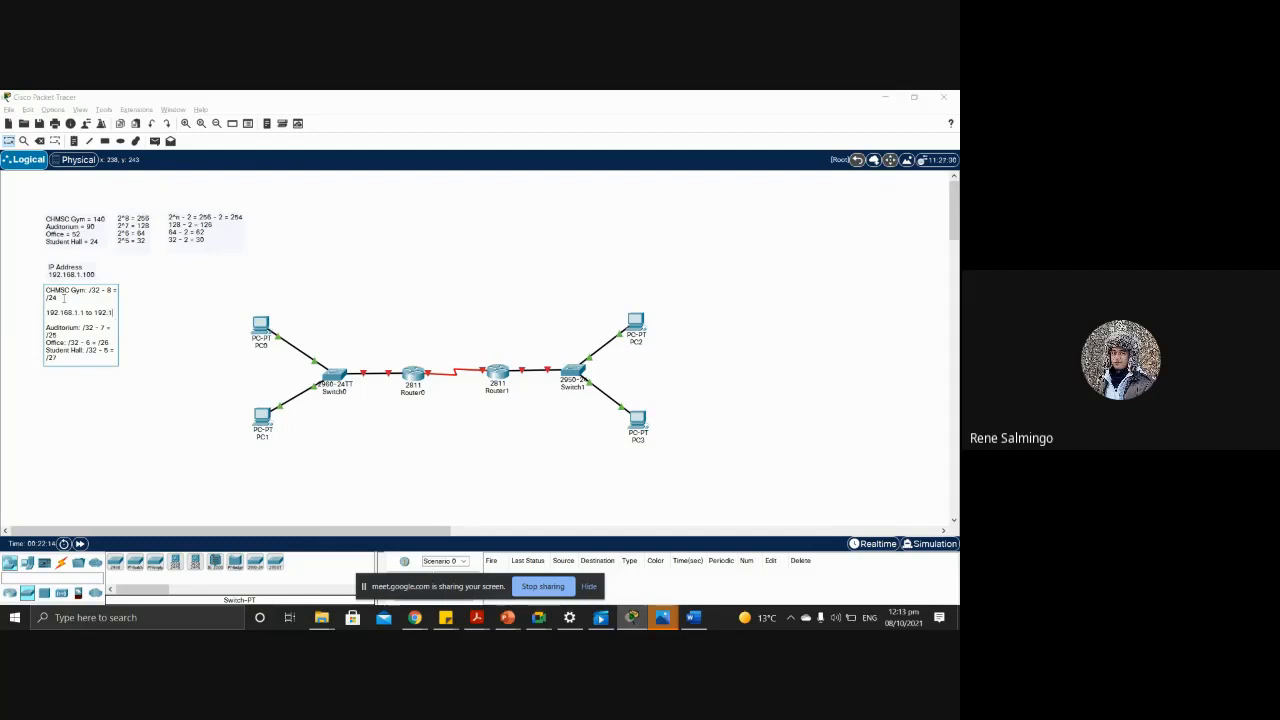
{"action": "type", "text": "68.1"}
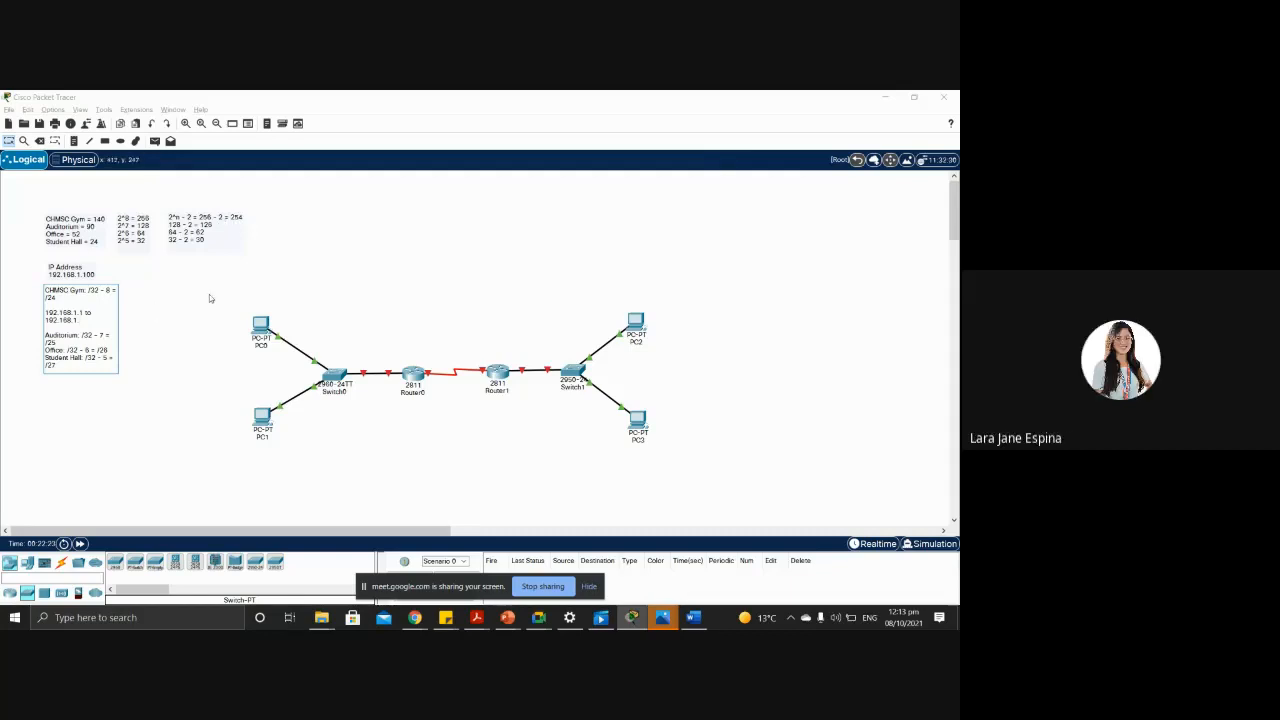
{"action": "type", "text": "254"}
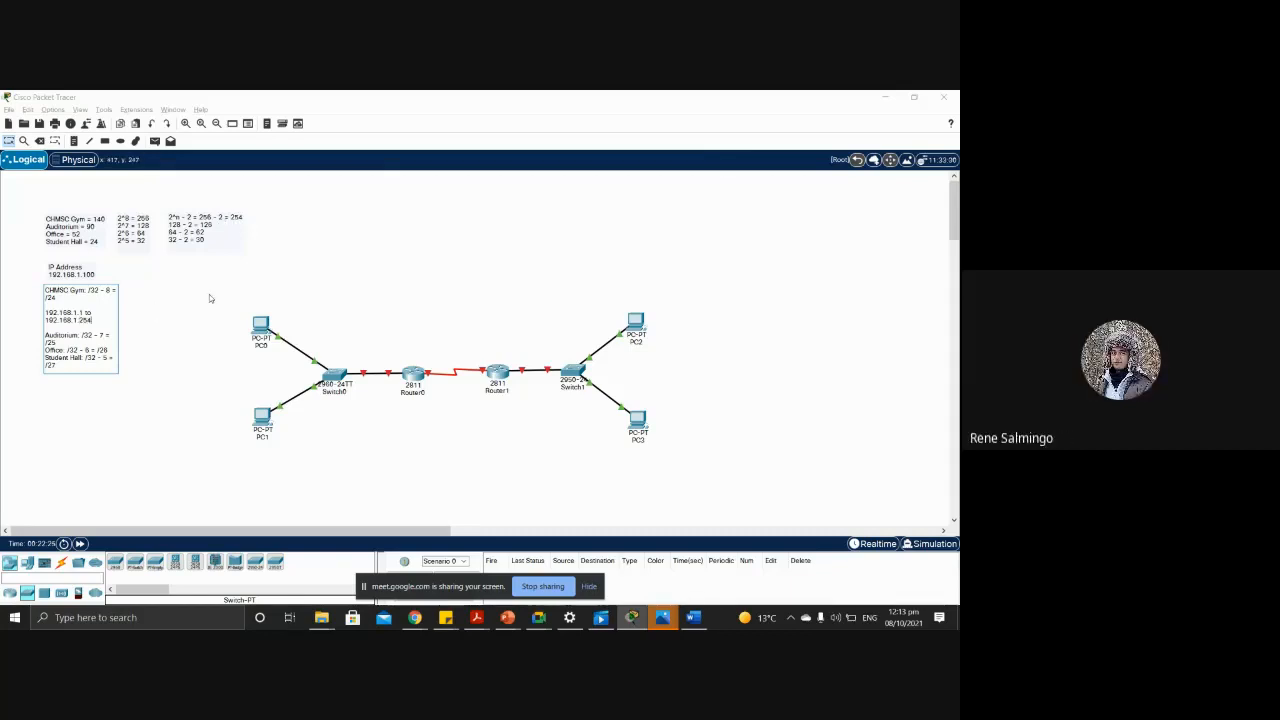
Step: Add "Subnet mask:" with the value 255.255.255.0 below the CHMSC Gym address range
{"action": "key", "text": "Return"}
{"action": "key", "text": "Return"}
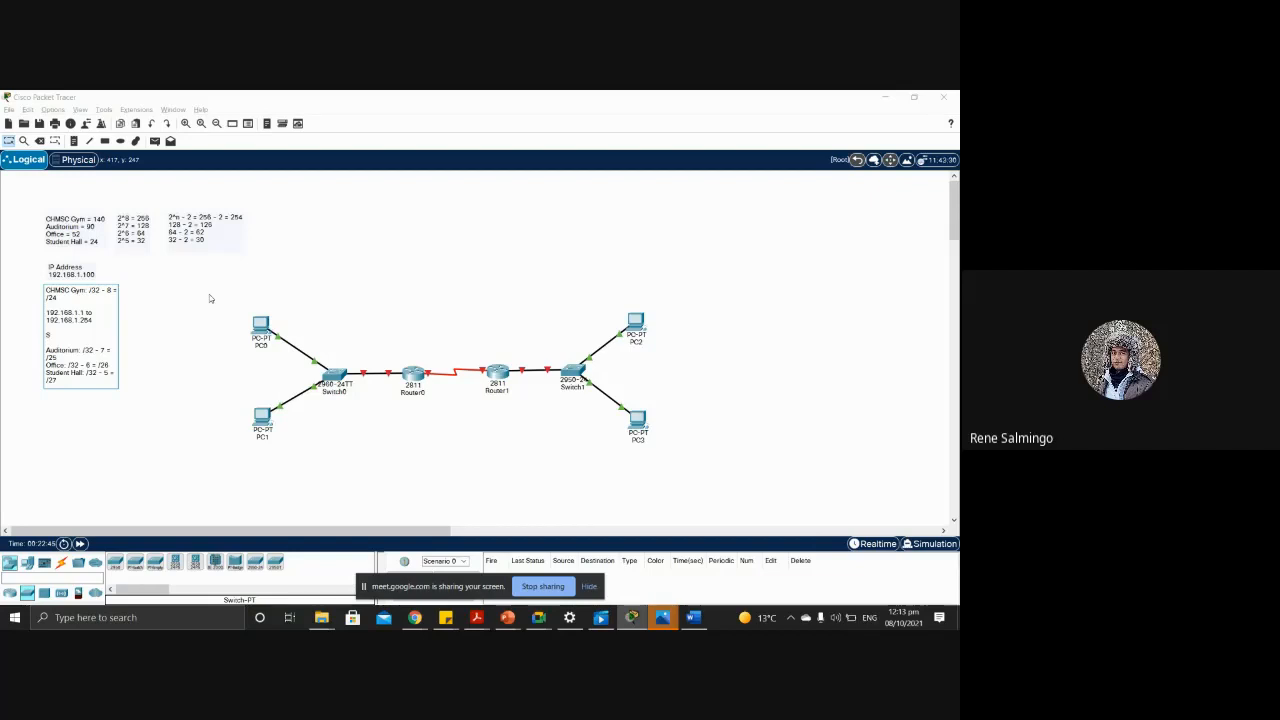
{"action": "type", "text": "ub"}
{"action": "type", "text": "net"}
{"action": "type", "text": " mask"}
{"action": "type", "text": "25"}
{"action": "type", "text": "5.255."}
{"action": "type", "text": "25"}
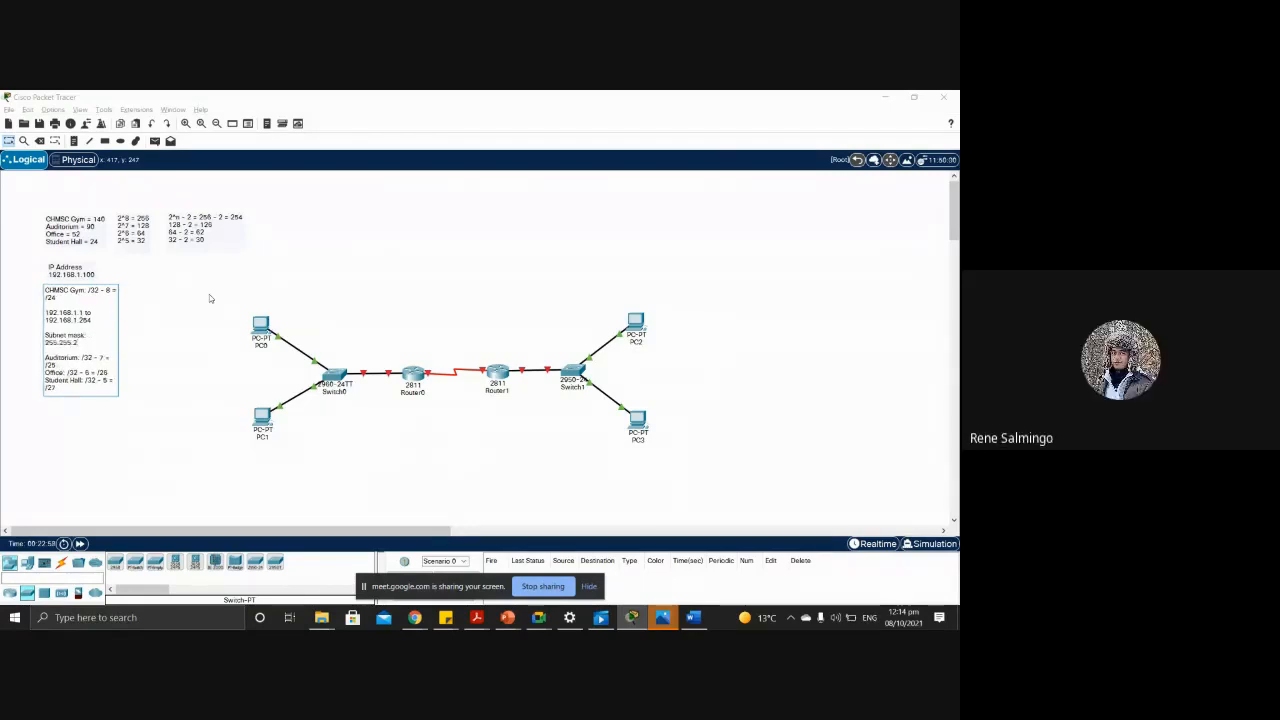
{"action": "type", "text": "5"}
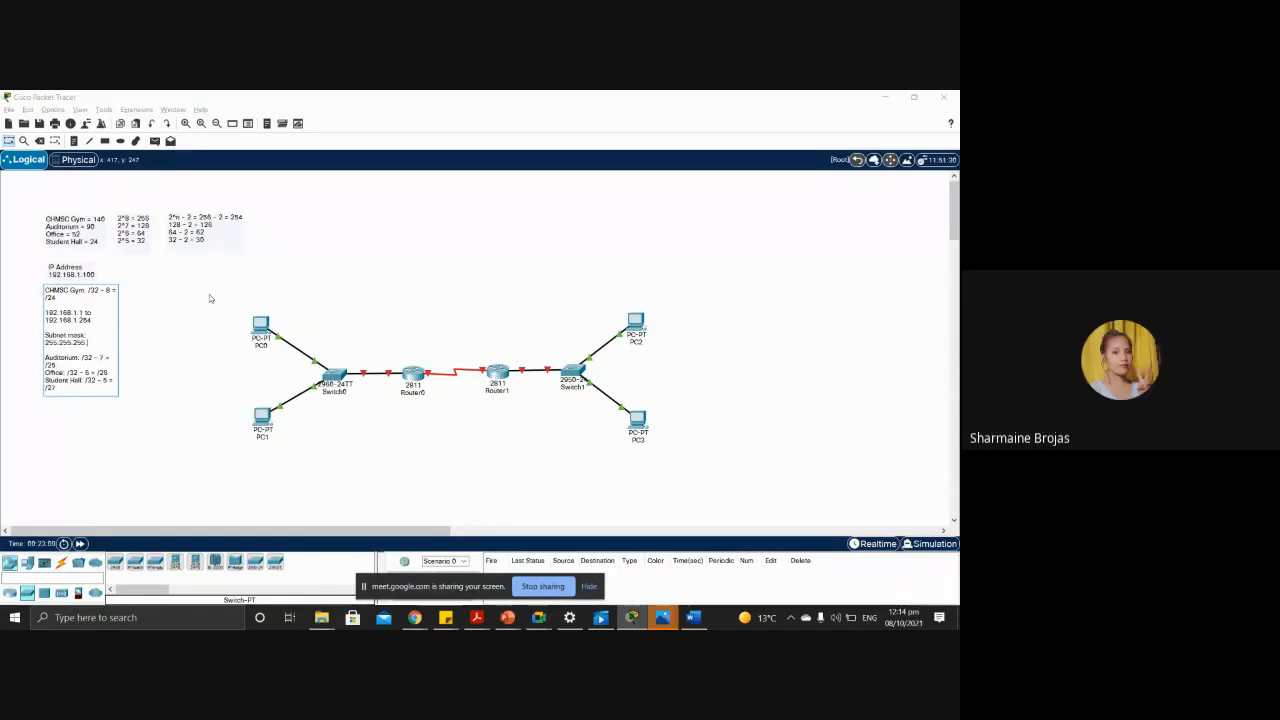
{"action": "type", "text": ".0"}
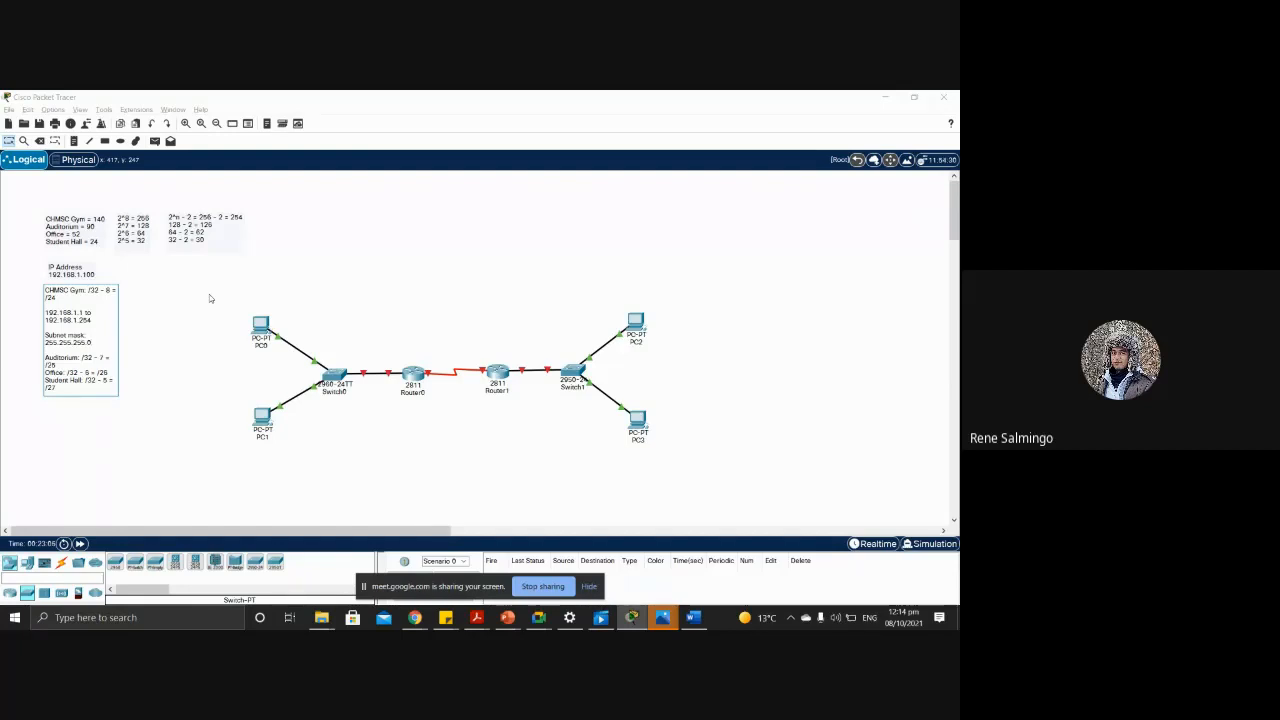
Step: Append the prefix "/24" to the CHMSC Gym subnet mask and adjust the blank lines before the Auditorium entry
{"action": "key", "text": "Return"}
{"action": "key", "text": "Return"}
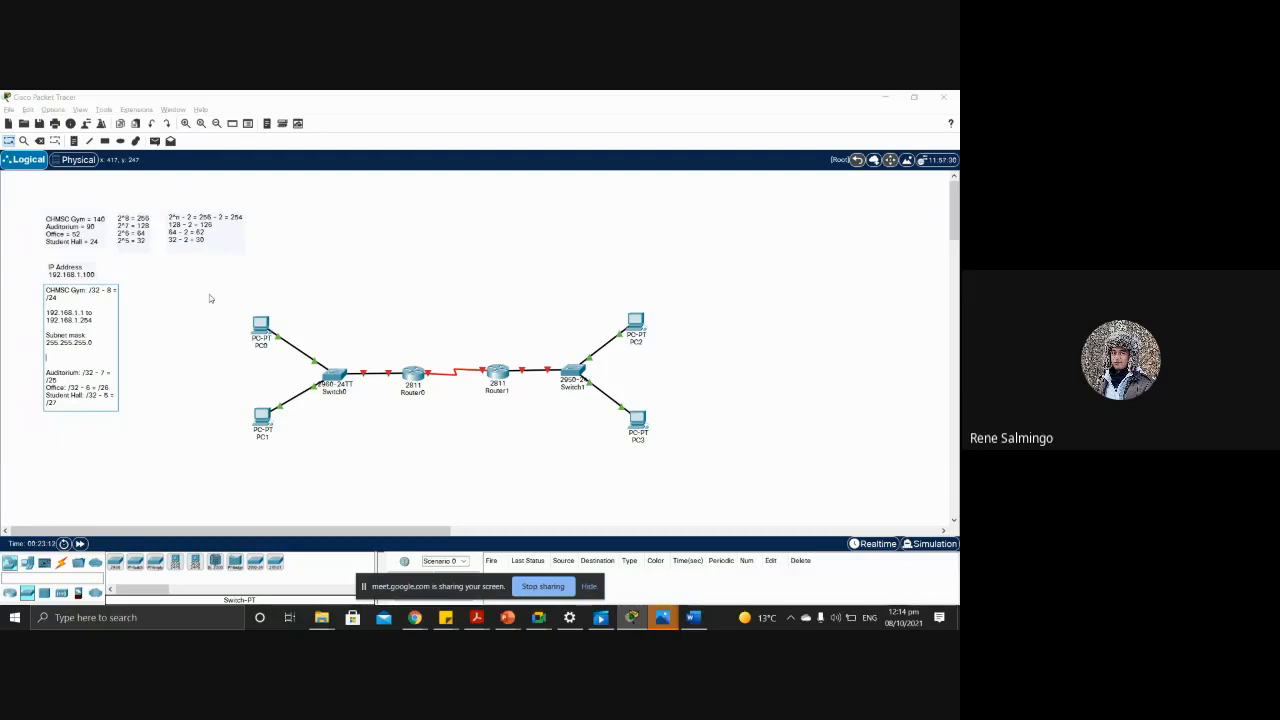
{"action": "key", "text": "Left"}
{"action": "type", "text": "24"}
{"action": "key", "text": "Delete"}
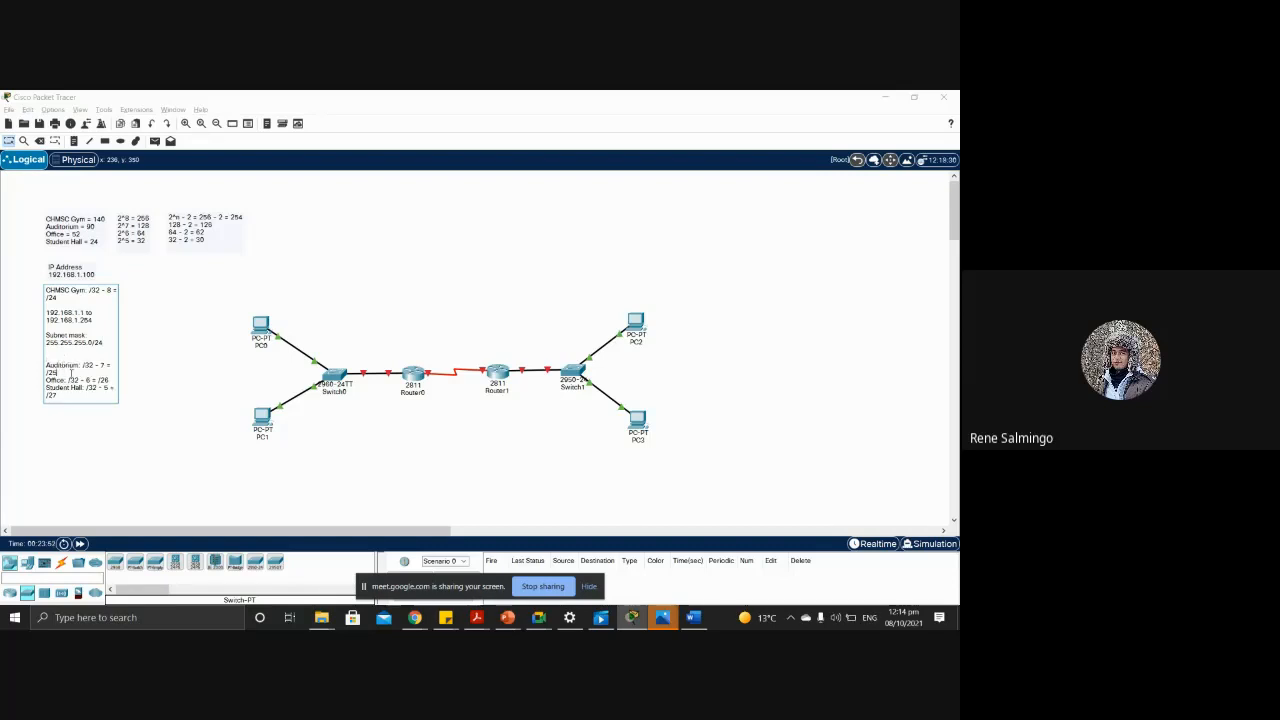
Step: Insert the address range "192.168.2.1 to 192.168.2.126" below the Auditorium line in the prefix-length note
{"action": "key", "text": "Return"}
{"action": "key", "text": "Return"}
{"action": "key", "text": "Return"}
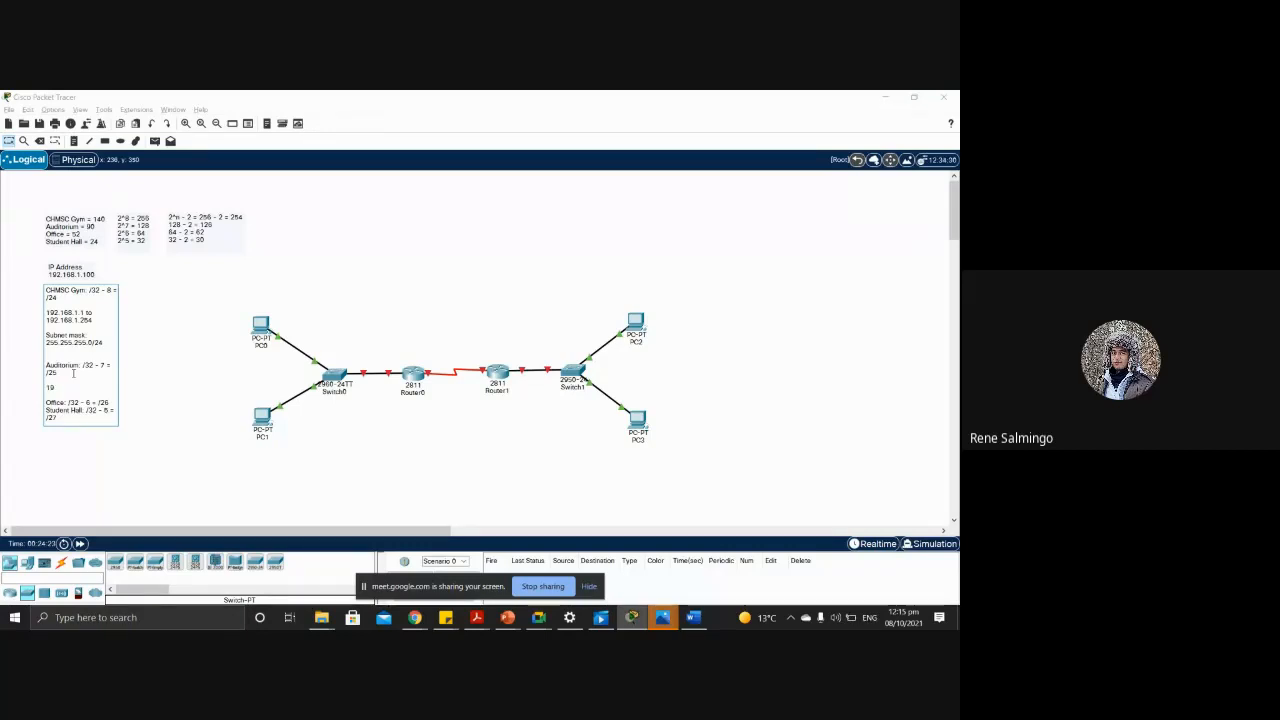
{"action": "type", "text": "2.168.2"}
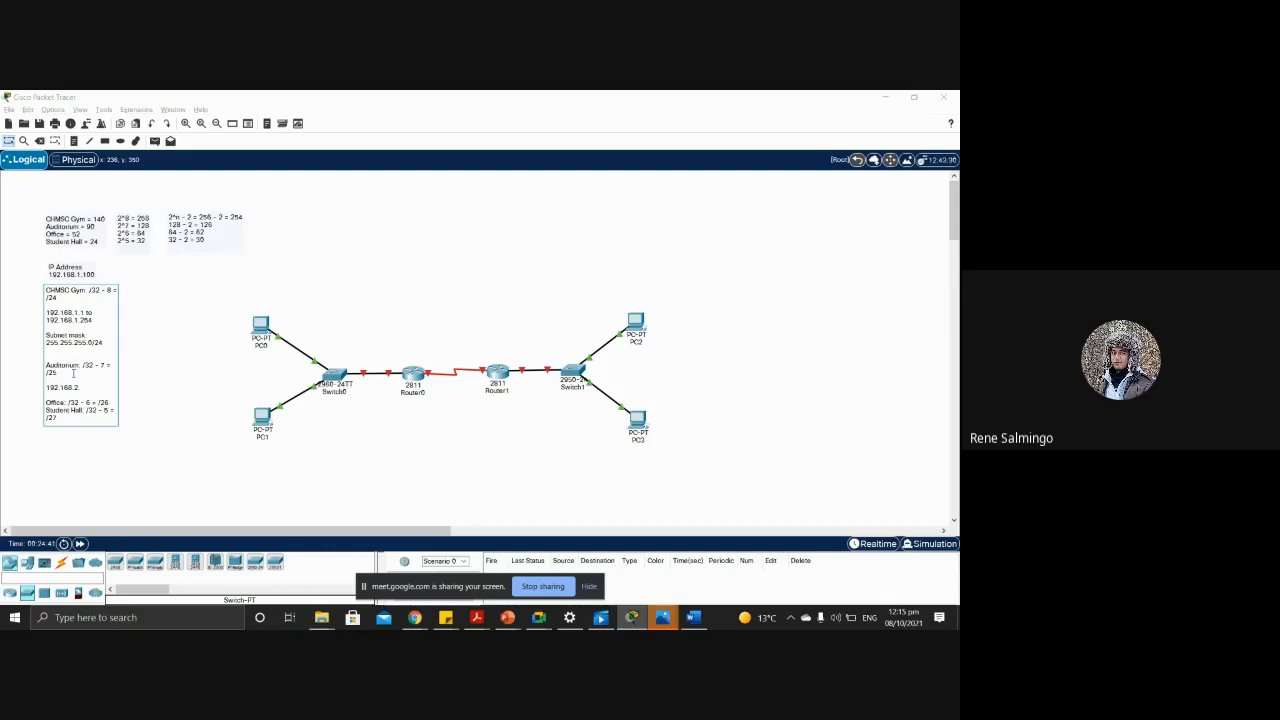
{"action": "type", "text": ".1"}
{"action": "type", "text": "to"}
{"action": "key", "text": "Return"}
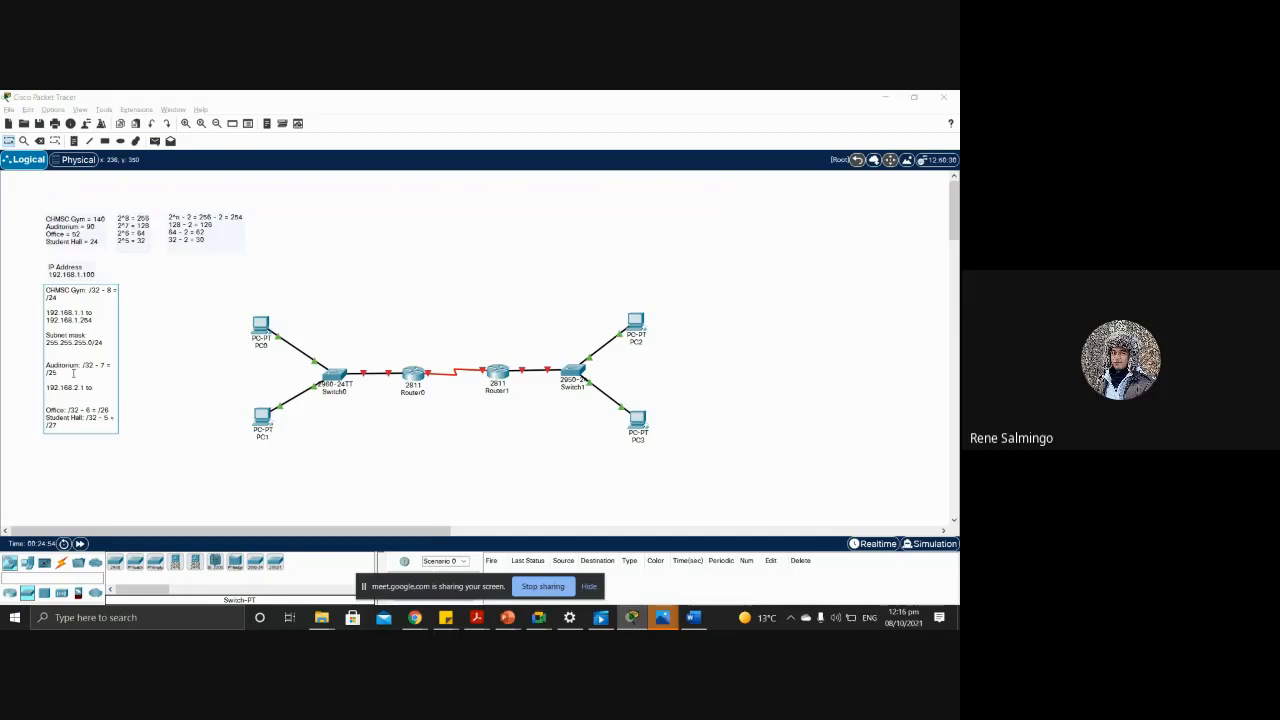
{"action": "type", "text": "192.168.2."}
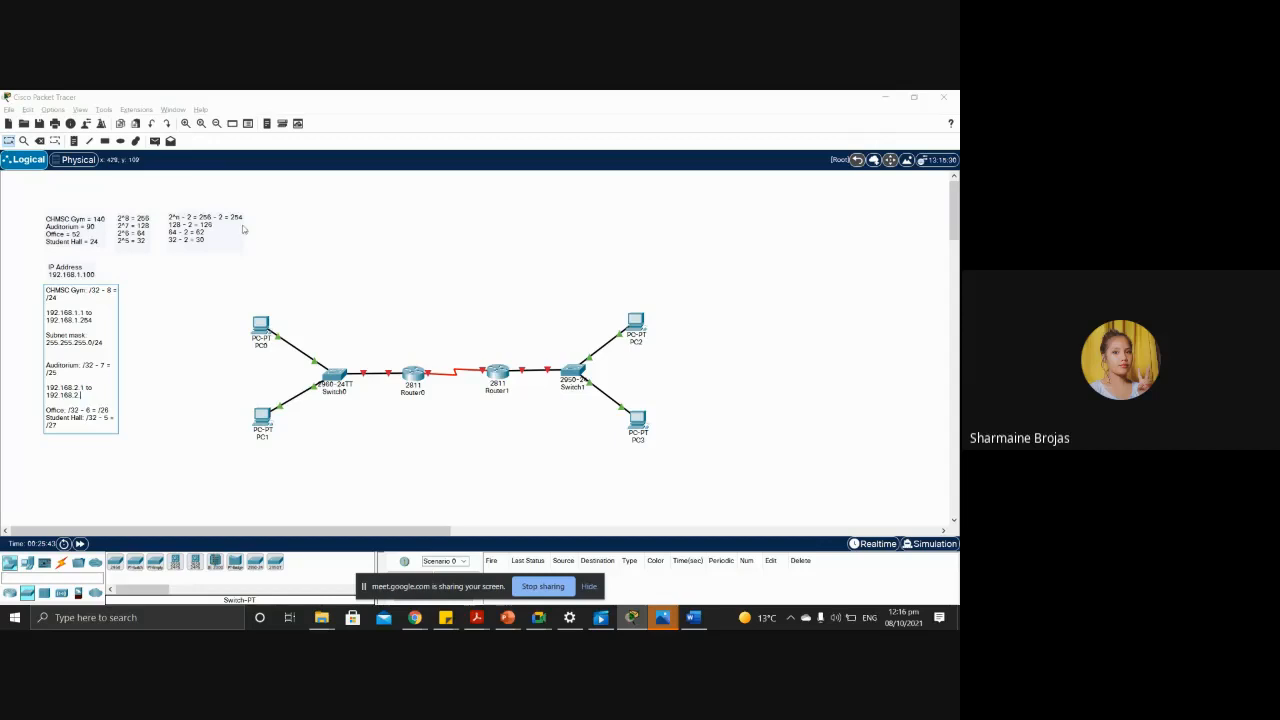
{"action": "type", "text": "28"}
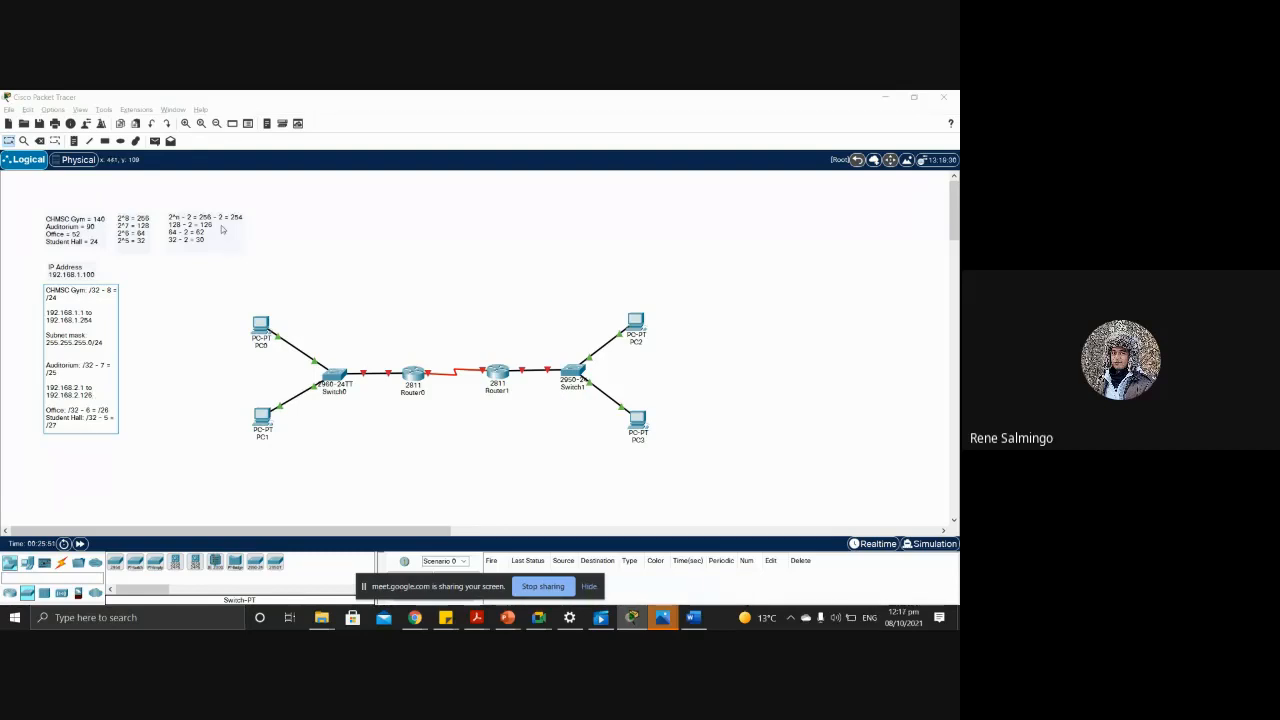
Step: Add "Subnet mask:" with the first three octets 255.255.255. below the Auditorium address range
{"action": "key", "text": "Return"}
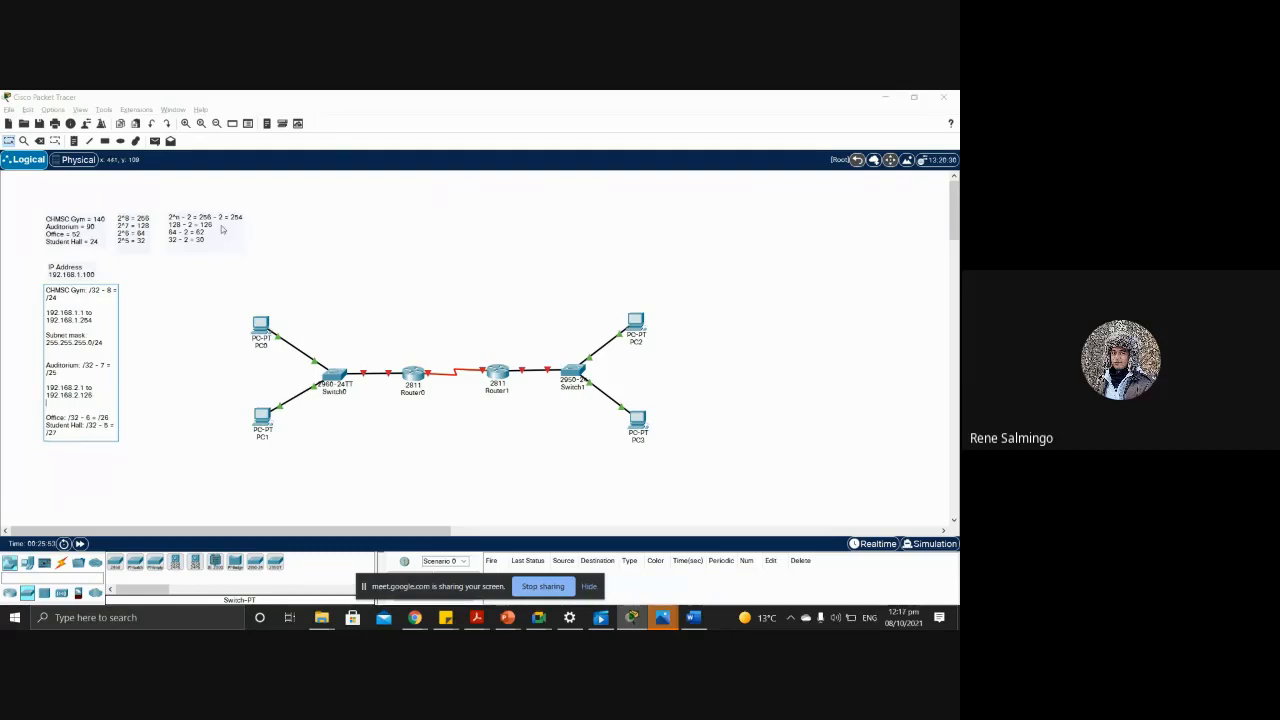
{"action": "key", "text": "Return"}
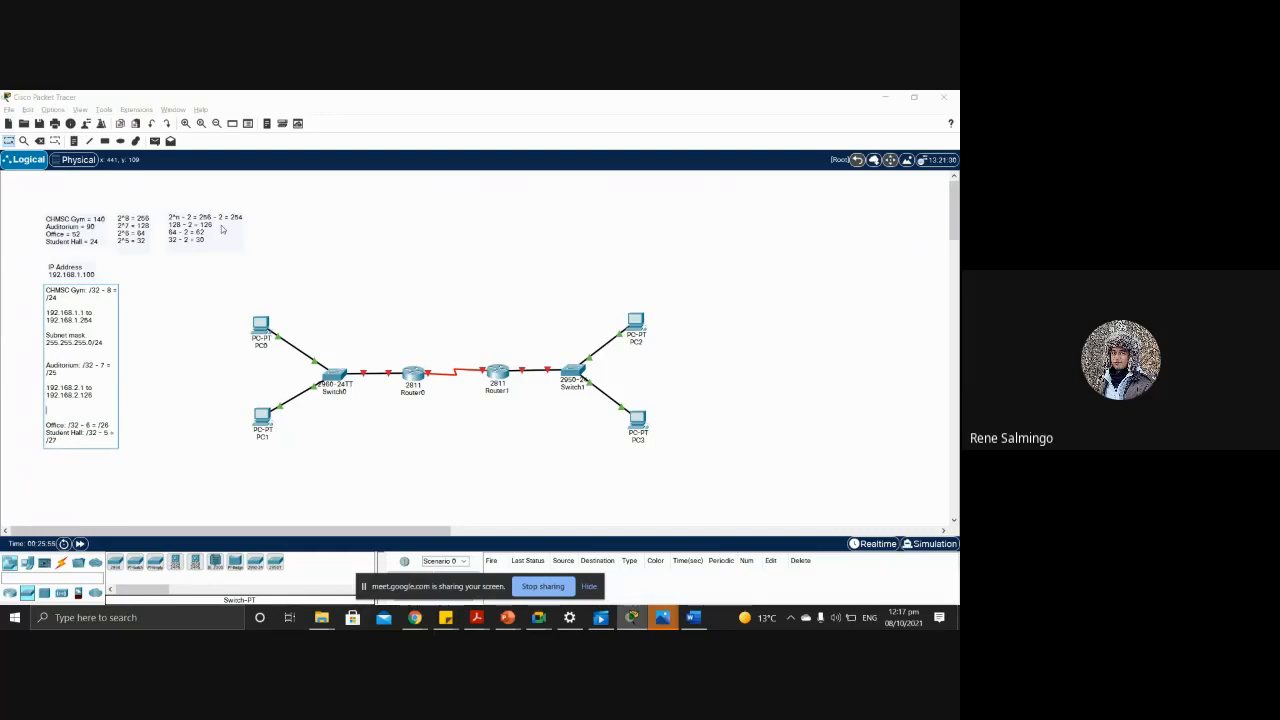
{"action": "type", "text": "Subnet mask"}
{"action": "key", "text": "Return"}
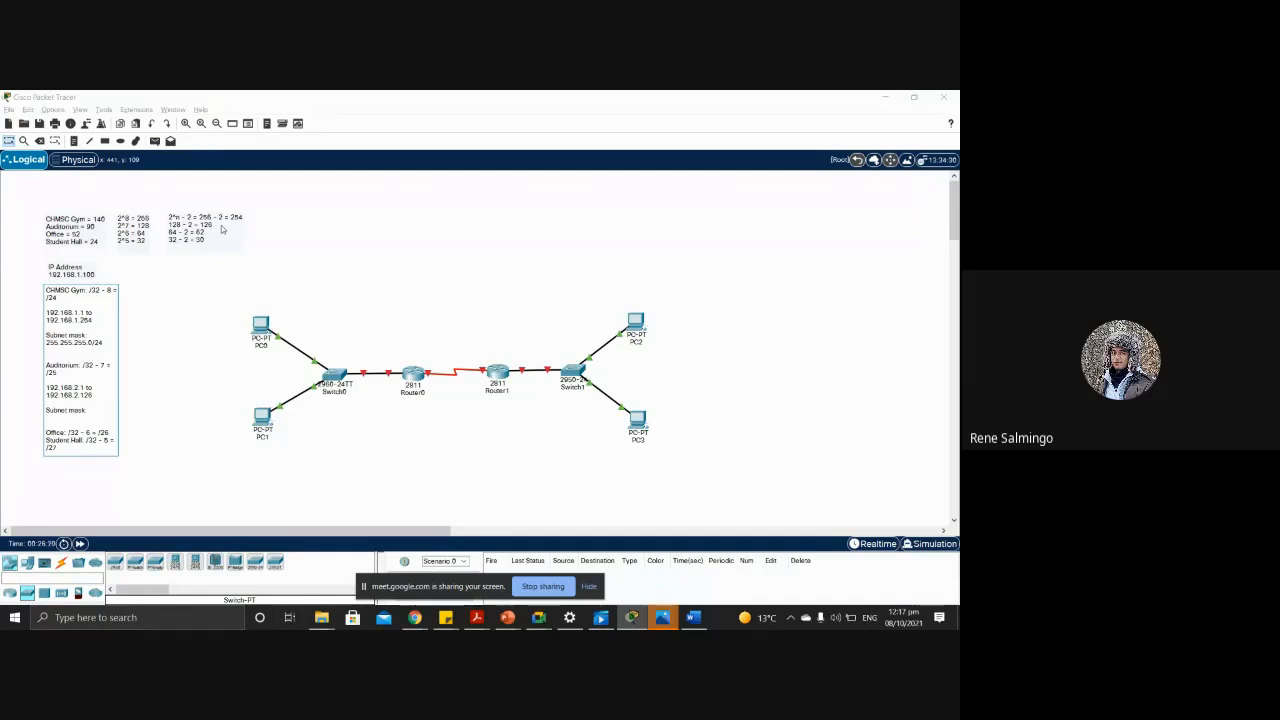
{"action": "type", "text": "225"}
{"action": "type", "text": "5"}
{"action": "type", "text": ".25"}
{"action": "type", "text": "5.2"}
{"action": "type", "text": "55"}
{"action": "double_click", "coordinate": [56, 372]}
{"action": "left_click", "coordinate": [58, 372]}
{"action": "type", "text": "11111111.11111"}
{"action": "key", "text": "BackSpace"}
{"action": "key", "text": "BackSpace"}
{"action": "key", "text": "BackSpace"}
{"action": "key", "text": "BackSpace"}
{"action": "key", "text": "BackSpace"}
{"action": "key", "text": "BackSpace"}
{"action": "key", "text": "BackSpace"}
{"action": "key", "text": "BackSpace"}
{"action": "key", "text": "BackSpace"}
{"action": "key", "text": "BackSpace"}
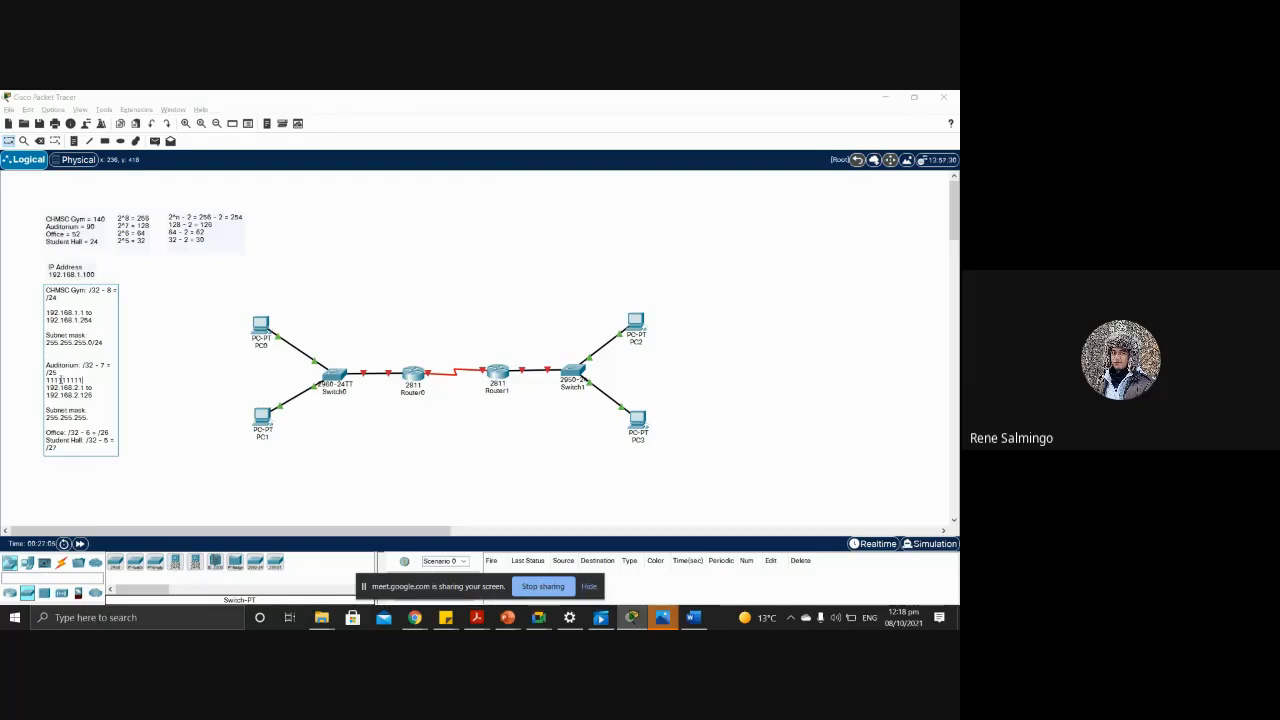
{"action": "key", "text": "BackSpace"}
{"action": "key", "text": "BackSpace"}
{"action": "key", "text": "BackSpace"}
{"action": "key", "text": "BackSpace"}
{"action": "key", "text": "BackSpace"}
{"action": "key", "text": "BackSpace"}
{"action": "key", "text": "BackSpace"}
Step: Write the octet bit breakdown "8+8+8+0" below the CHMSC Gym subnet mask
{"action": "type", "text": "8"}
{"action": "key", "text": "BackSpace"}
{"action": "key", "text": "BackSpace"}
{"action": "type", "text": "+8+8"}
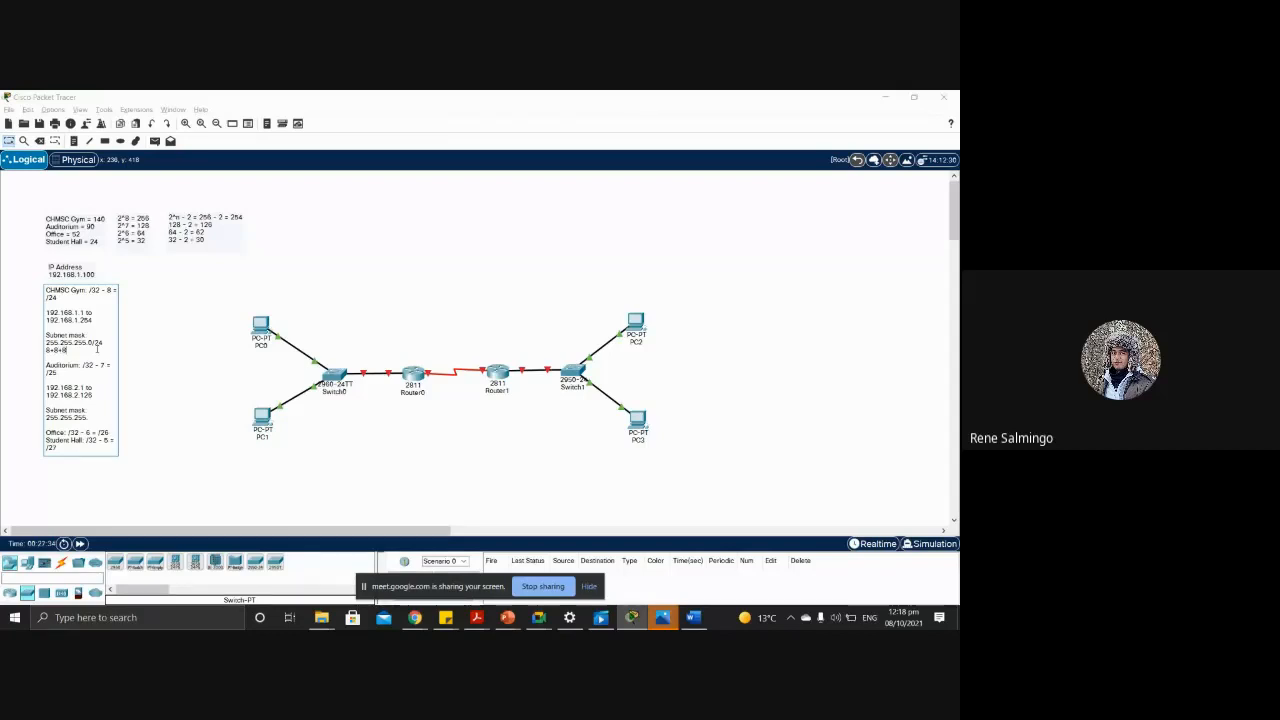
{"action": "type", "text": "+"}
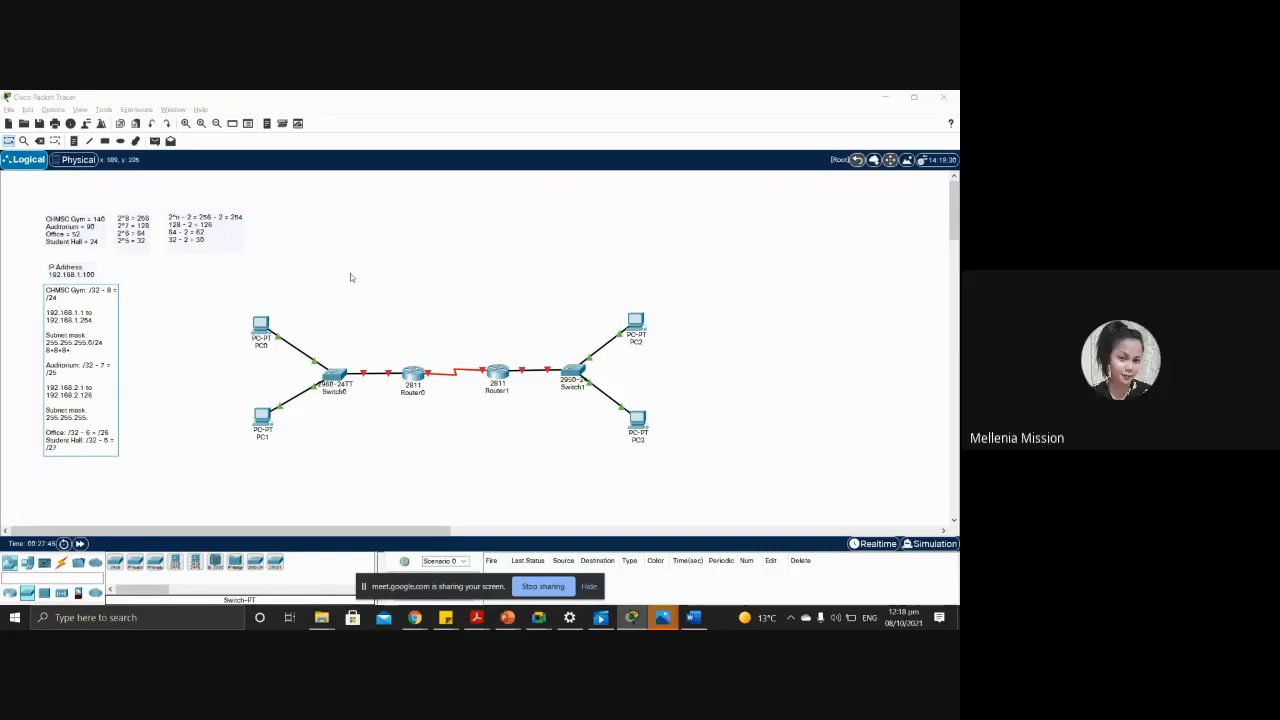
{"action": "type", "text": "0"}
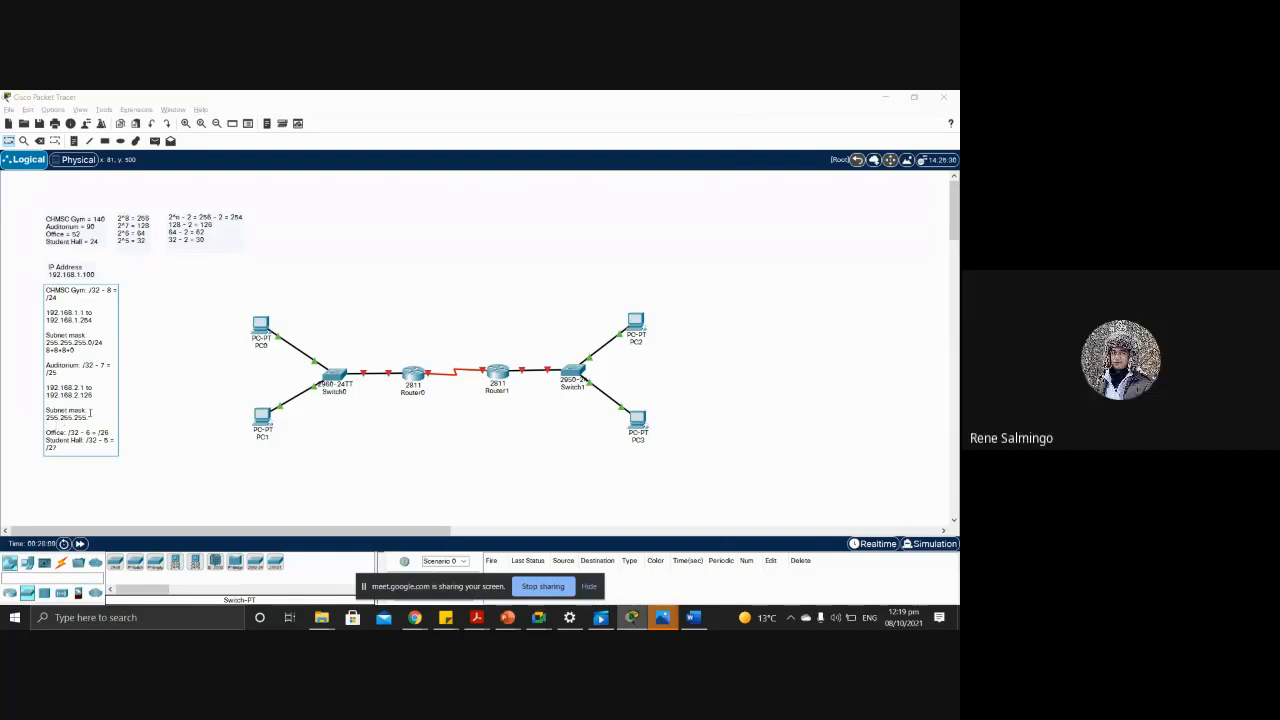
Step: Write the octet bit breakdown "8+8+8+10000000" below the Auditorium subnet mask
{"action": "key", "text": "Return"}
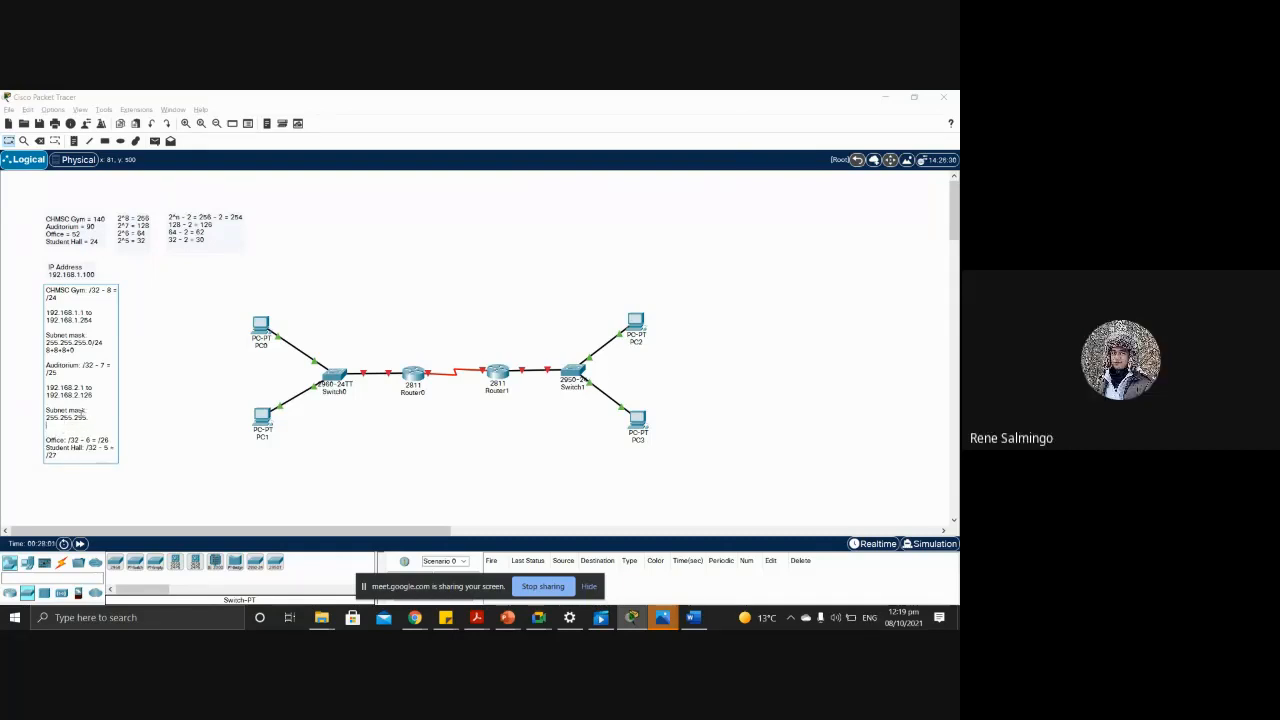
{"action": "type", "text": "8"}
{"action": "type", "text": "+8+8"}
{"action": "type", "text": "1000"}
{"action": "type", "text": "00"}
{"action": "type", "text": "0"}
Step: Replace the 8s in the Auditorium bit breakdown with the binary octet 11111111
{"action": "type", "text": "111.11"}
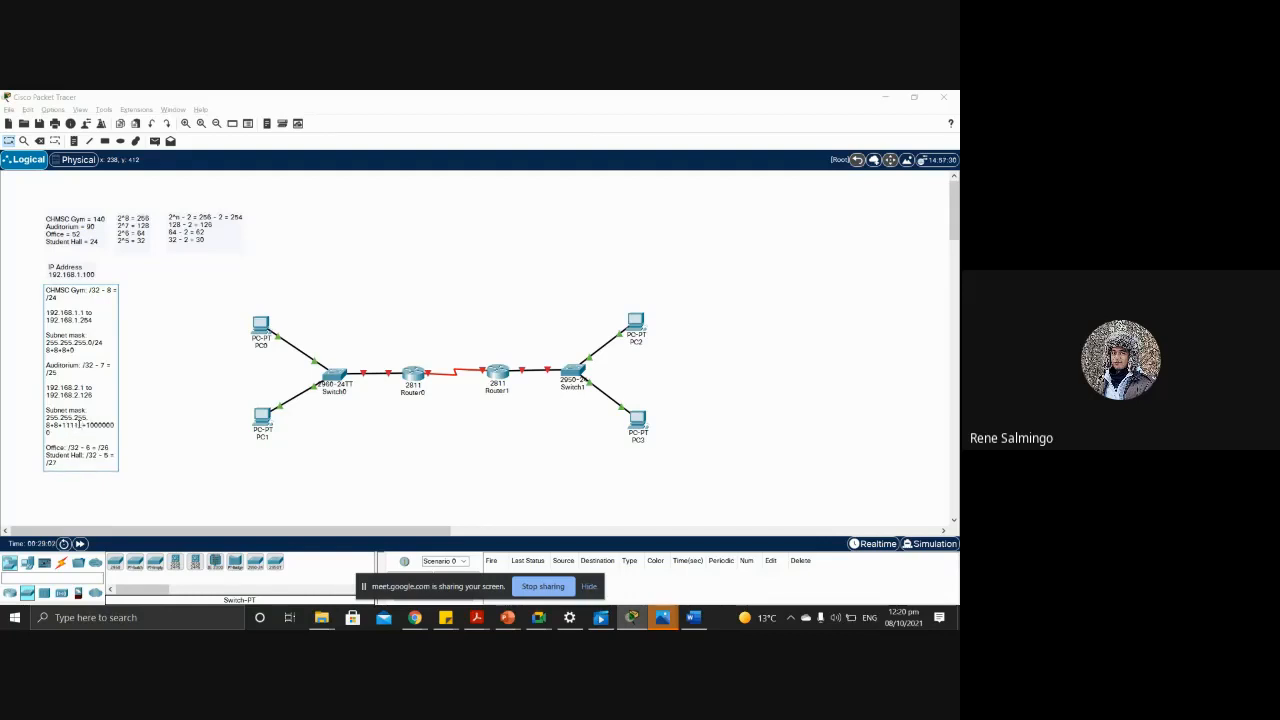
{"action": "type", "text": "1"}
{"action": "key", "text": "Left"}
{"action": "key", "text": "Left"}
{"action": "key", "text": "BackSpace"}
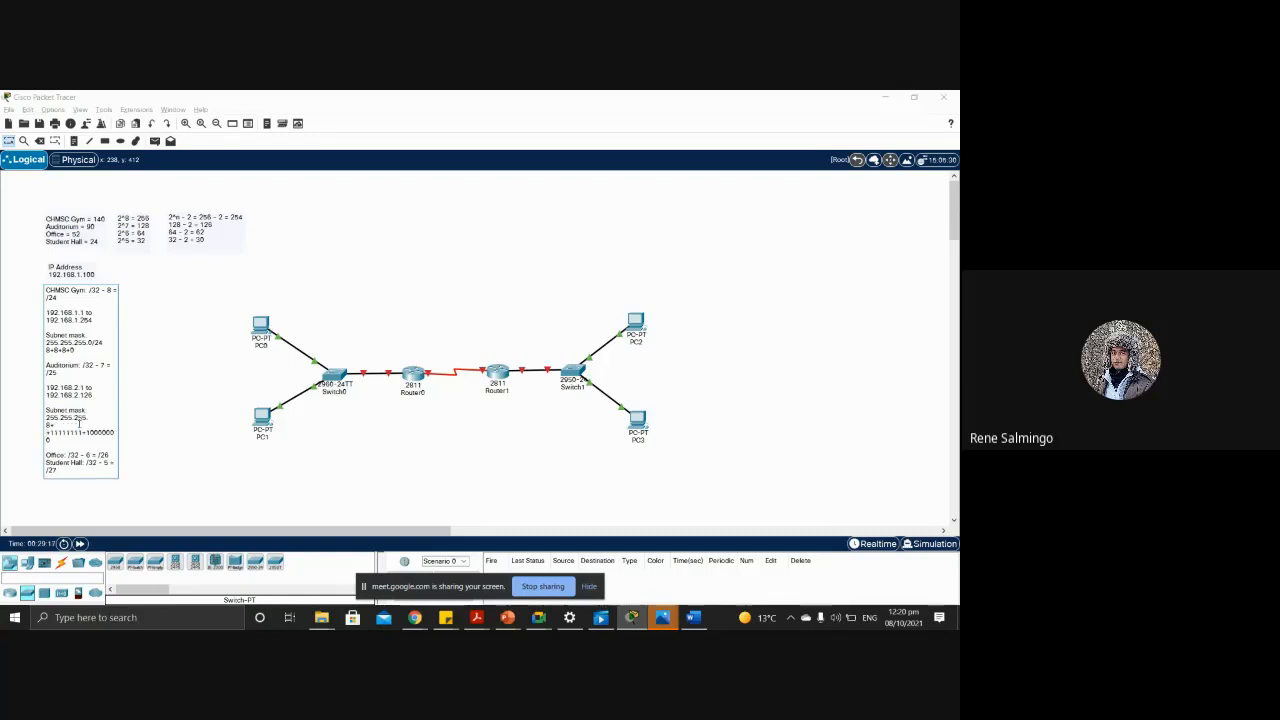
{"action": "type", "text": "11111111+"}
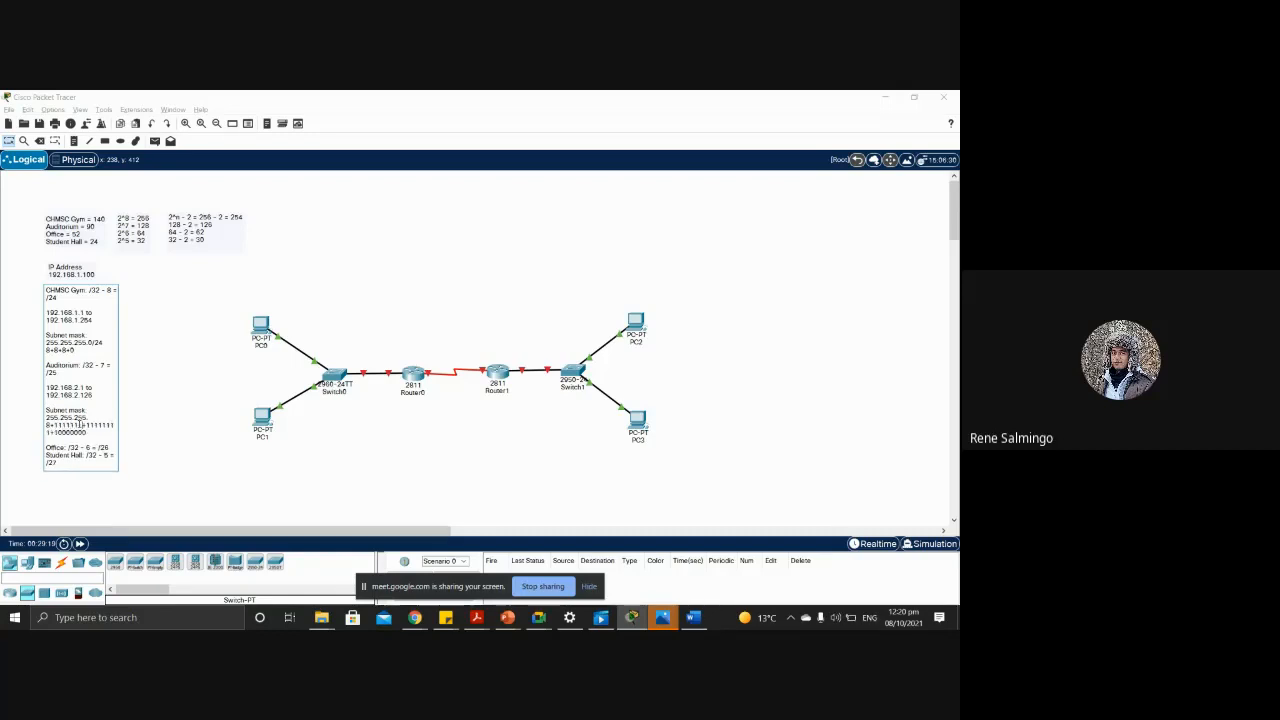
{"action": "type", "text": "1"}
{"action": "key", "text": "Left"}
{"action": "key", "text": "Left"}
{"action": "key", "text": "Left"}
{"action": "type", "text": "11"}
Step: Delete the bit breakdowns below both subnet masks and complete the Auditorium mask as 255.255.255.128/25
{"action": "left_click_drag", "start_coordinate": [114, 432], "coordinate": [46, 424]}
{"action": "key", "text": "BackSpace"}
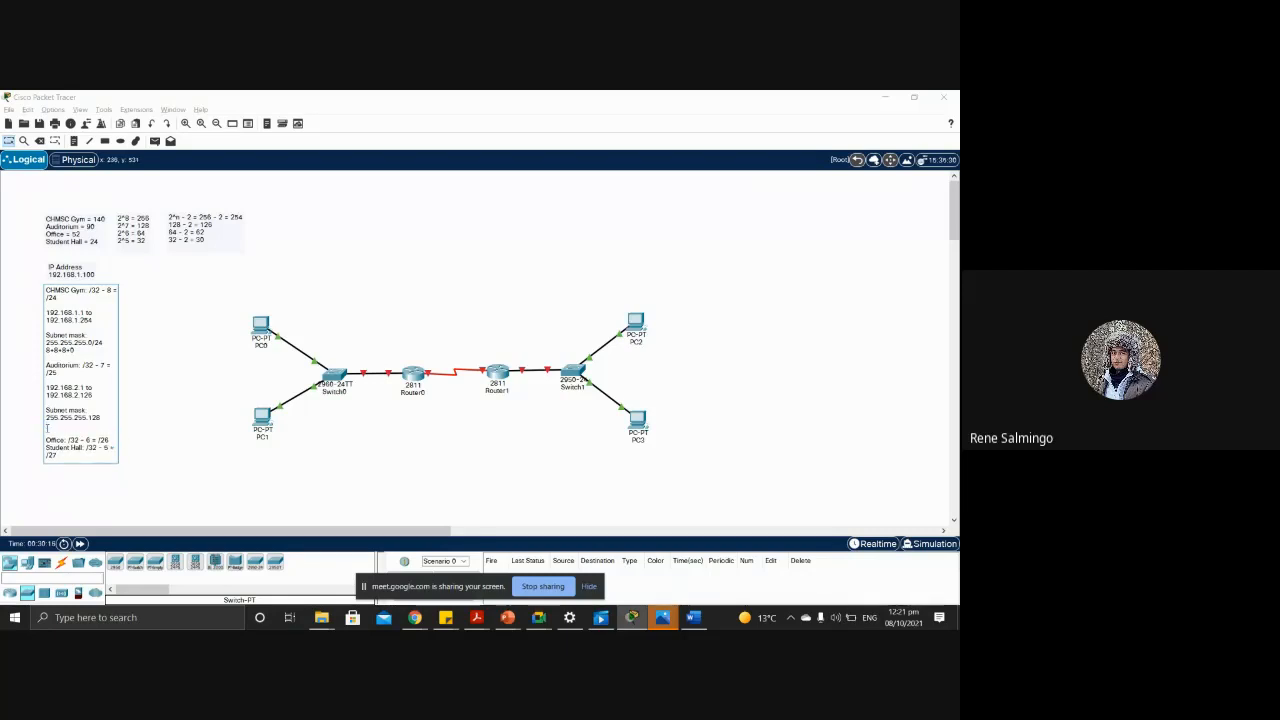
{"action": "key", "text": "BackSpace"}
{"action": "left_click_drag", "start_coordinate": [76, 350], "coordinate": [47, 350]}
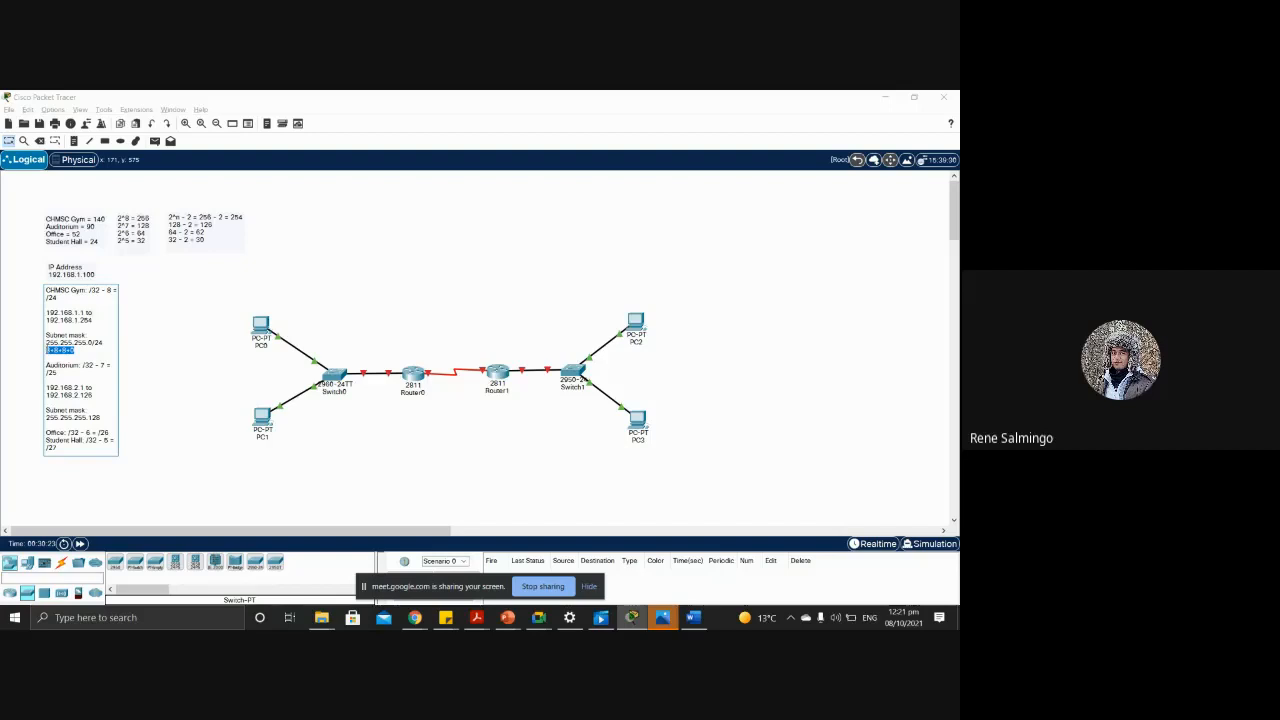
{"action": "key", "text": "BackSpace"}
{"action": "type", "text": "/25"}
Step: Open up blank lines below the Office line and start its network address with "192.168.2."
{"action": "left_click", "coordinate": [111, 435]}
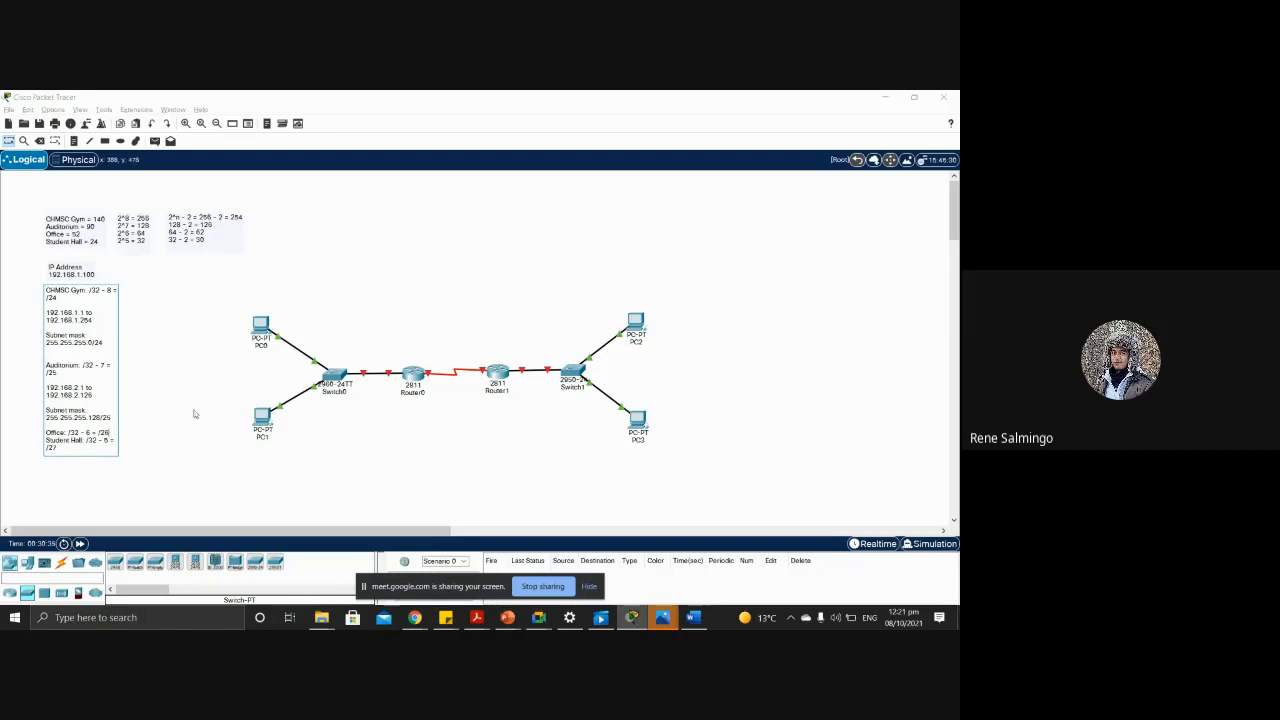
{"action": "key", "text": "Return"}
{"action": "key", "text": "Return"}
{"action": "key", "text": "Return"}
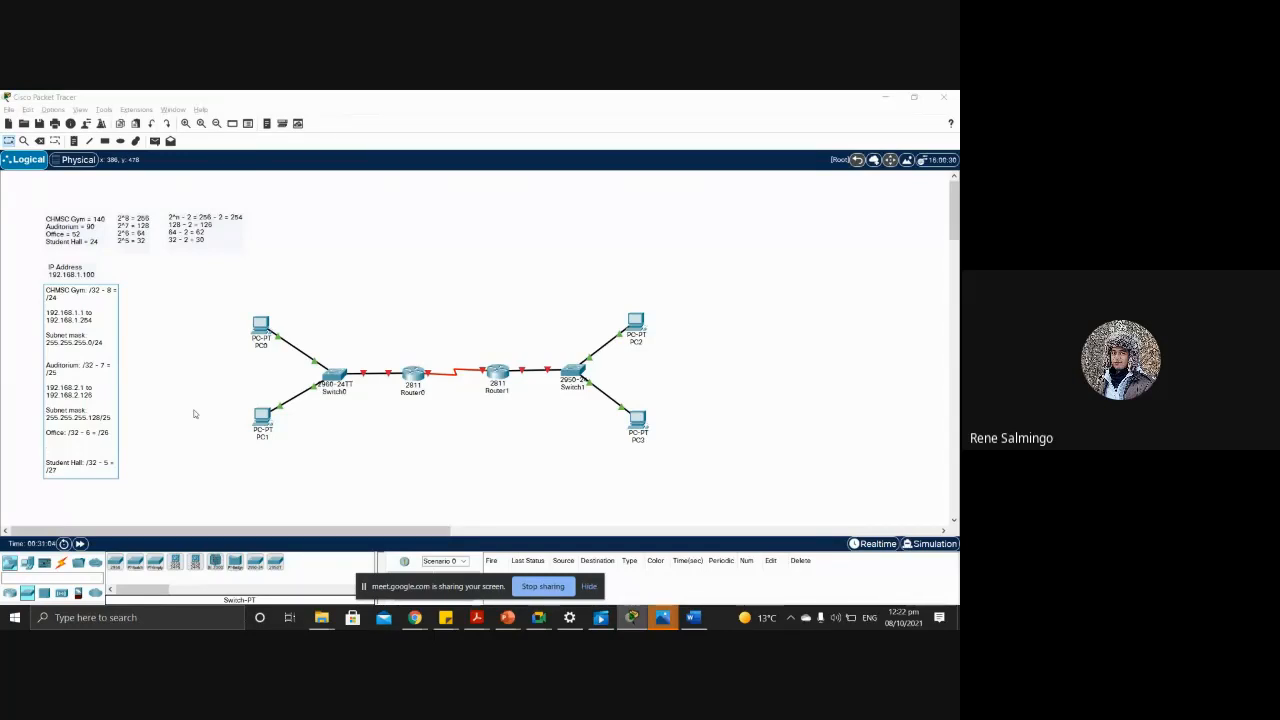
{"action": "type", "text": "192.168"}
{"action": "type", "text": "2"}
Step: Insert the network address 192.168.1.0 between the CHMSC Gym prefix line and its address range
{"action": "left_click", "coordinate": [98, 298]}
{"action": "key", "text": "Return"}
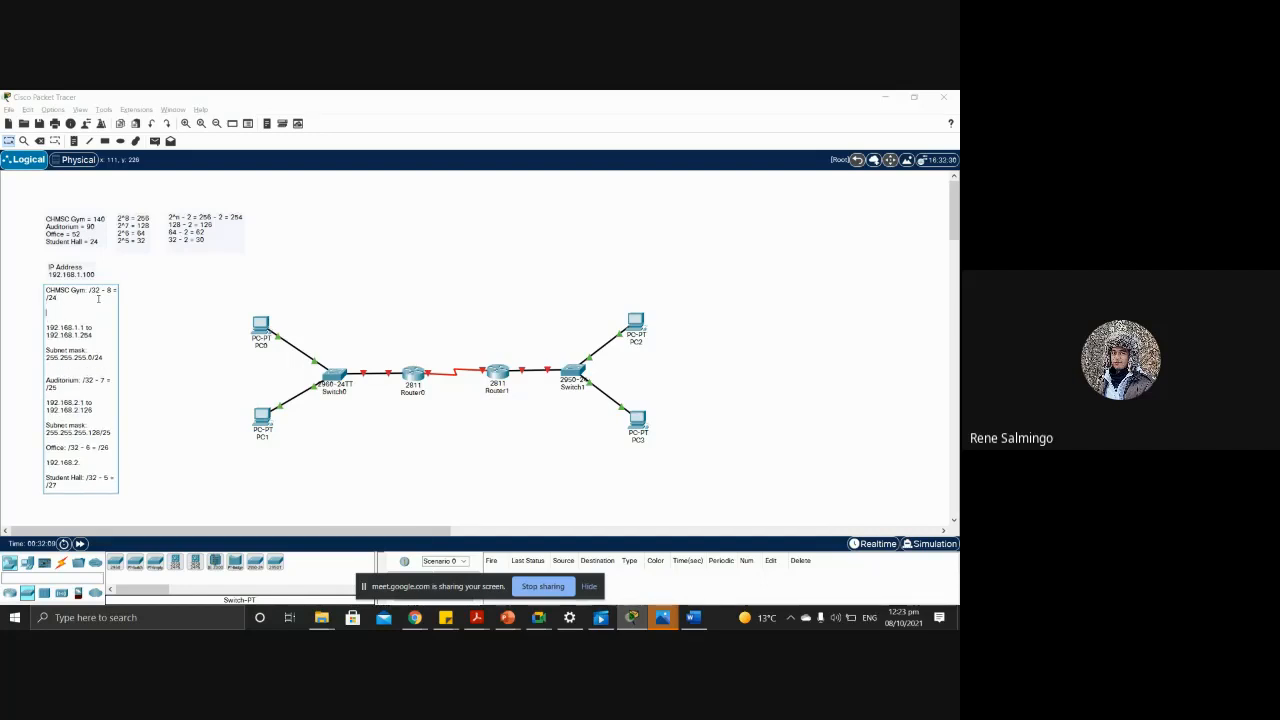
{"action": "type", "text": "192.168.1.0"}
Step: Insert the network address 192.168.2.0 between the Auditorium prefix line and its address range
{"action": "left_click", "coordinate": [74, 388]}
{"action": "key", "text": "Return"}
{"action": "key", "text": "Return"}
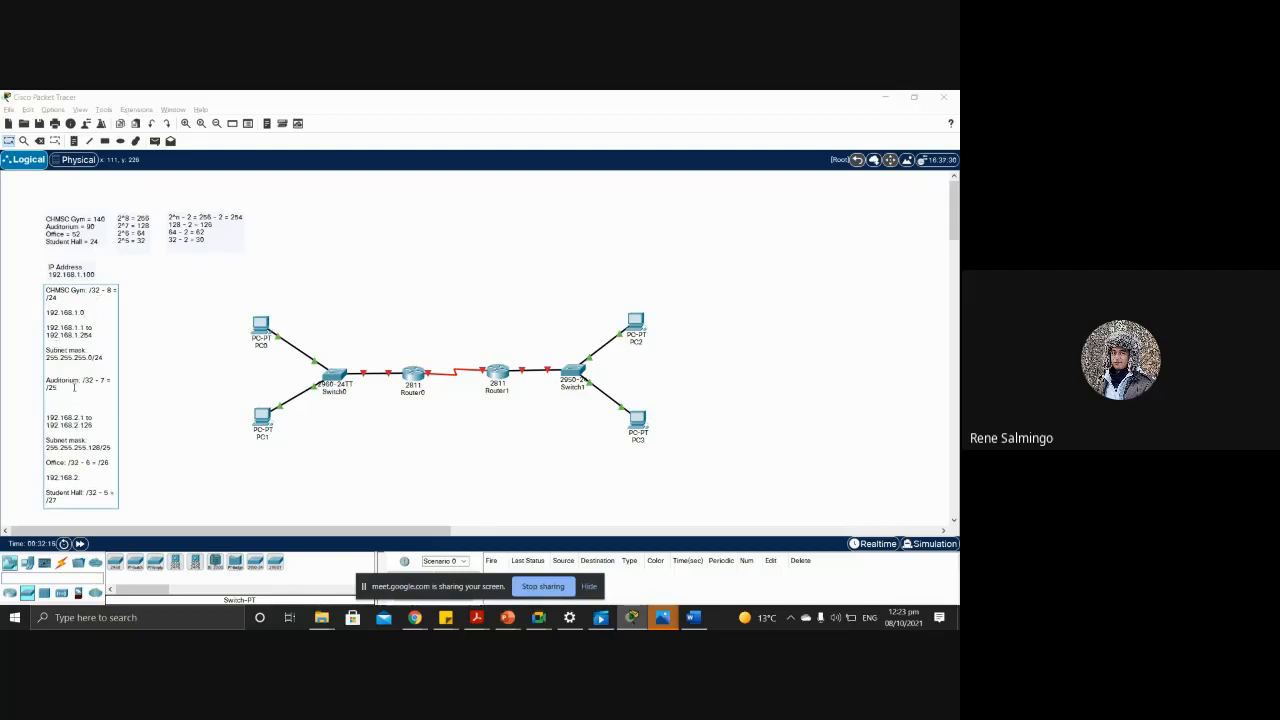
{"action": "type", "text": "192.168."}
{"action": "type", "text": "0"}
Step: Complete the Office network address as 192.168.2.128
{"action": "left_click", "coordinate": [954, 520]}
{"action": "left_click", "coordinate": [954, 520]}
{"action": "left_click", "coordinate": [954, 520]}
{"action": "left_click", "coordinate": [954, 520]}
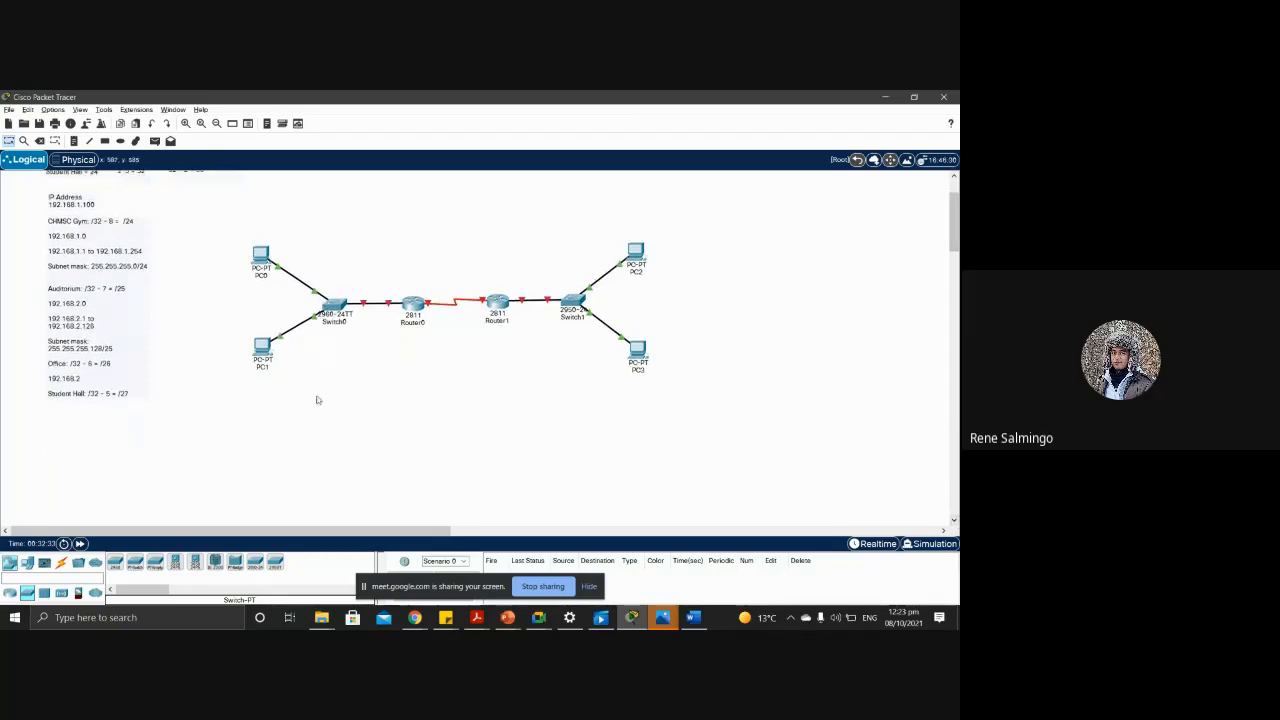
{"action": "left_click", "coordinate": [80, 379]}
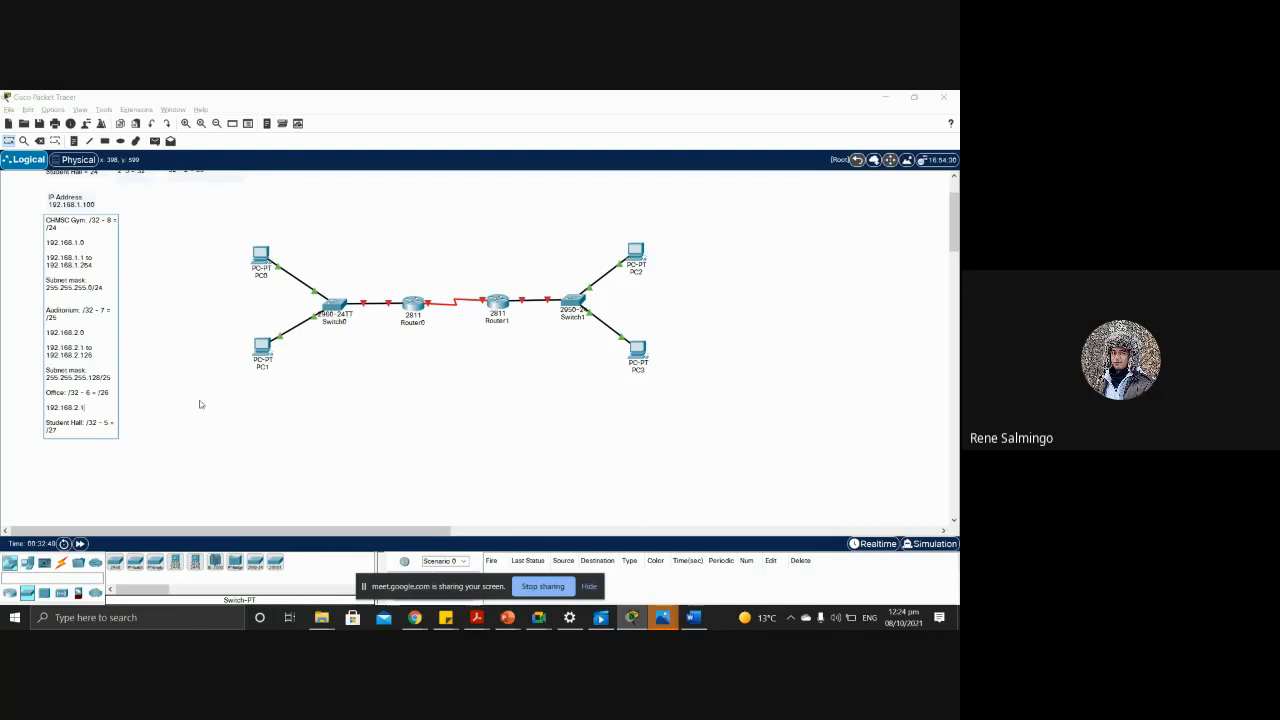
{"action": "type", "text": "28"}
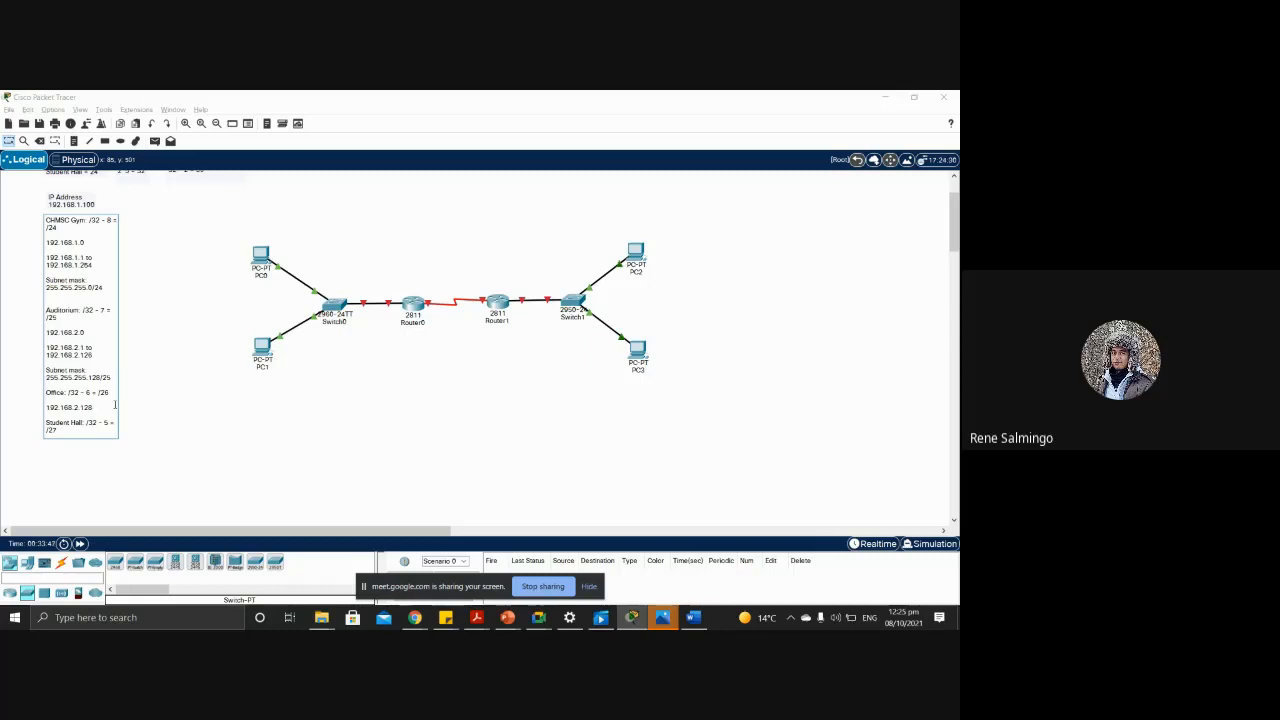
Step: Insert the address range "192.168.2.129 to 192.168.2.190" below the Office network address
{"action": "key", "text": "Return"}
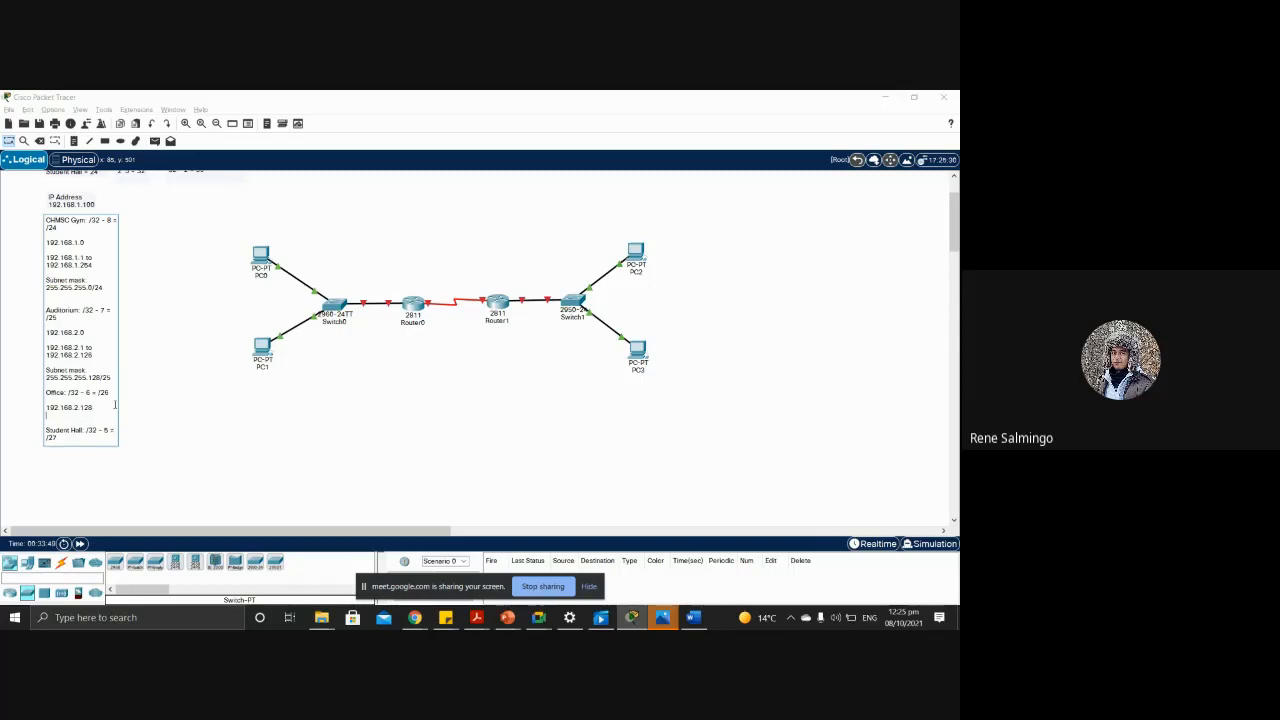
{"action": "key", "text": "Return"}
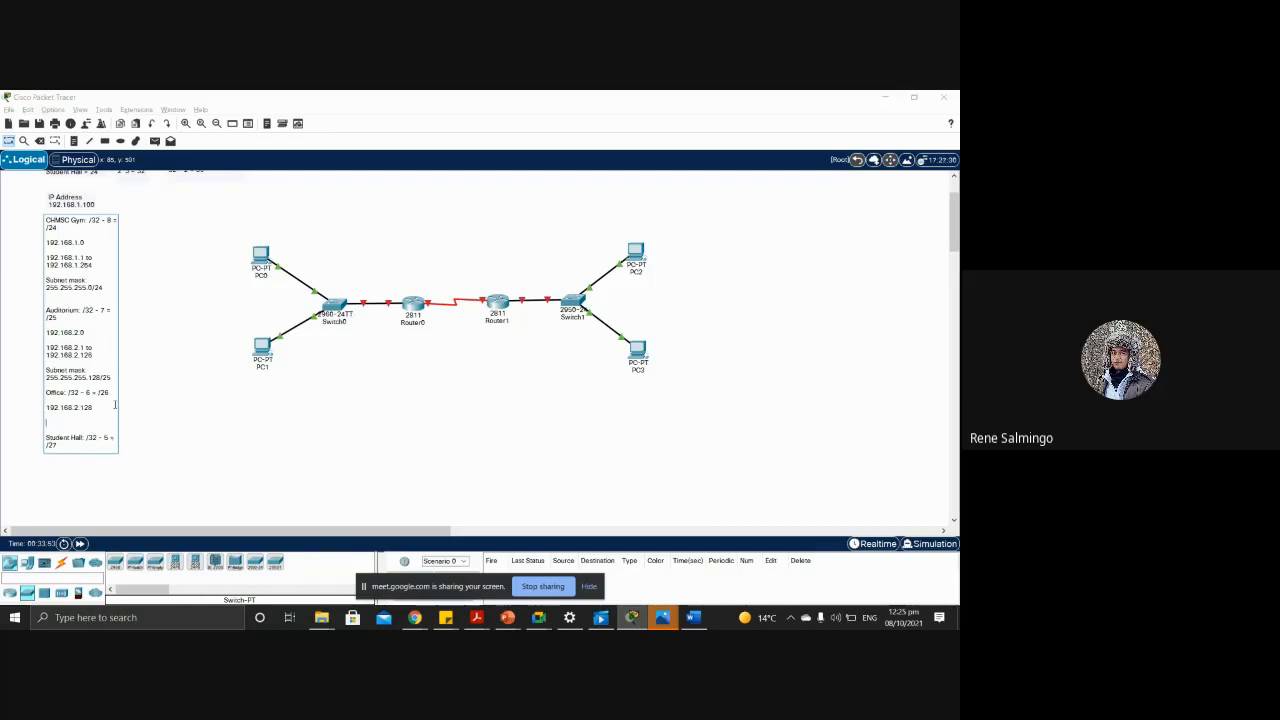
{"action": "type", "text": "192.168.2.129 to"}
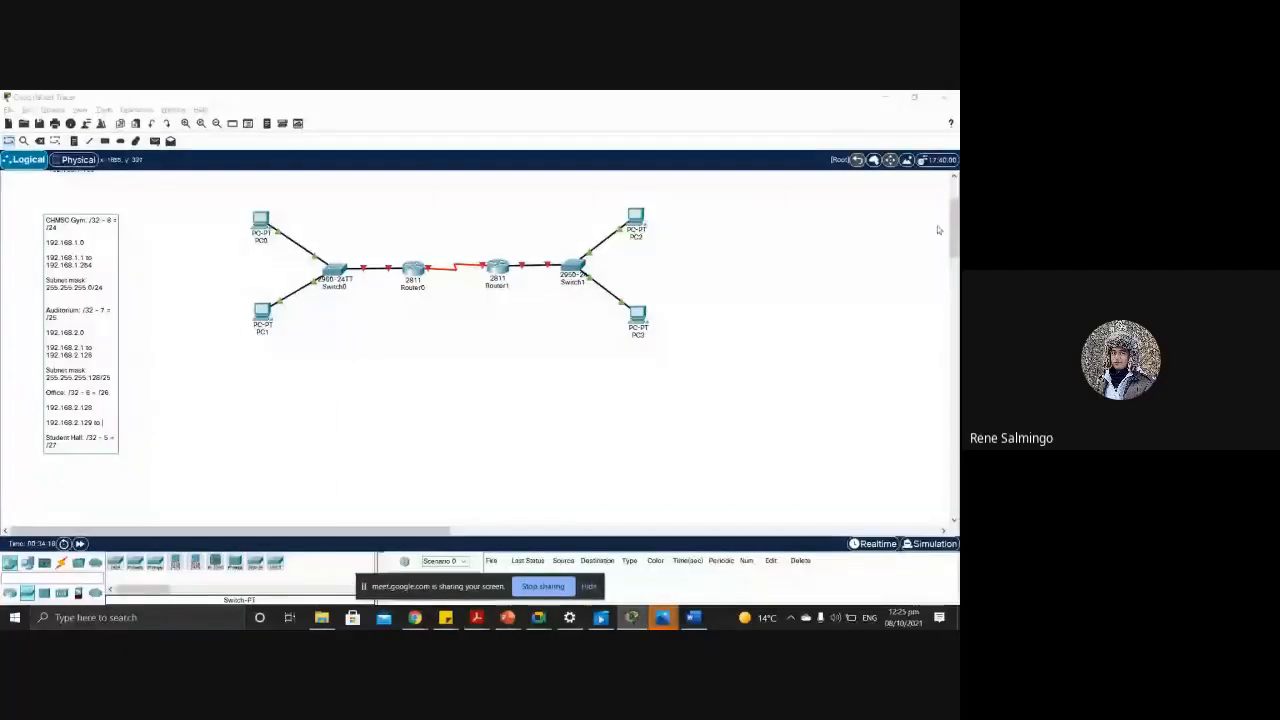
{"action": "mouse_move", "coordinate": [955, 230]}
{"action": "left_mouse_down"}
{"action": "mouse_move", "coordinate": [957, 211]}
{"action": "mouse_move", "coordinate": [956, 226]}
{"action": "left_mouse_up"}
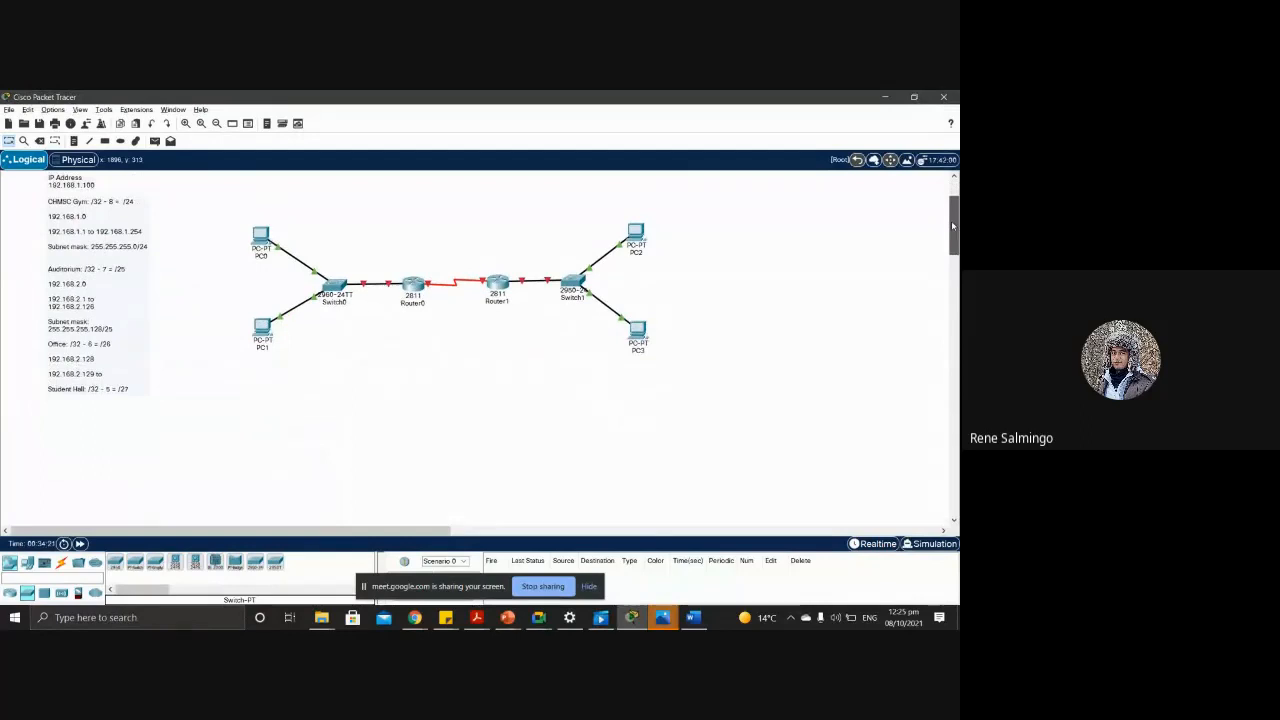
{"action": "double_click", "coordinate": [103, 382]}
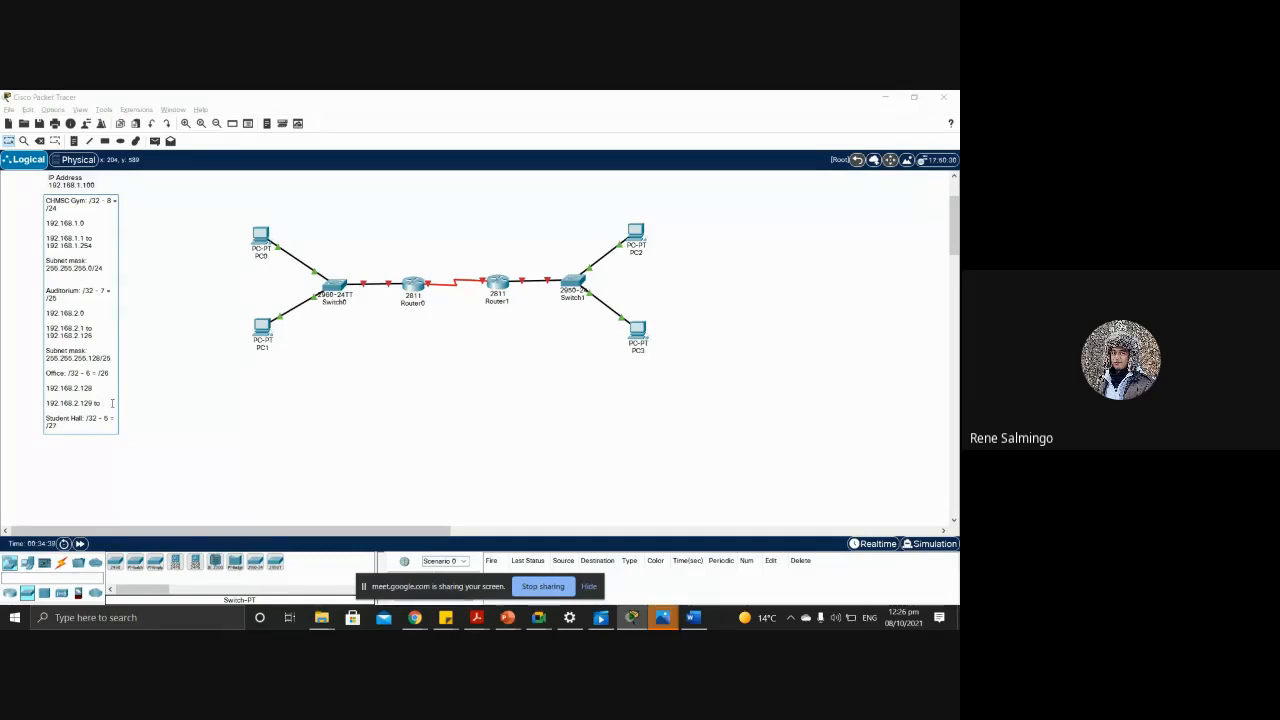
{"action": "type", "text": "92.1"}
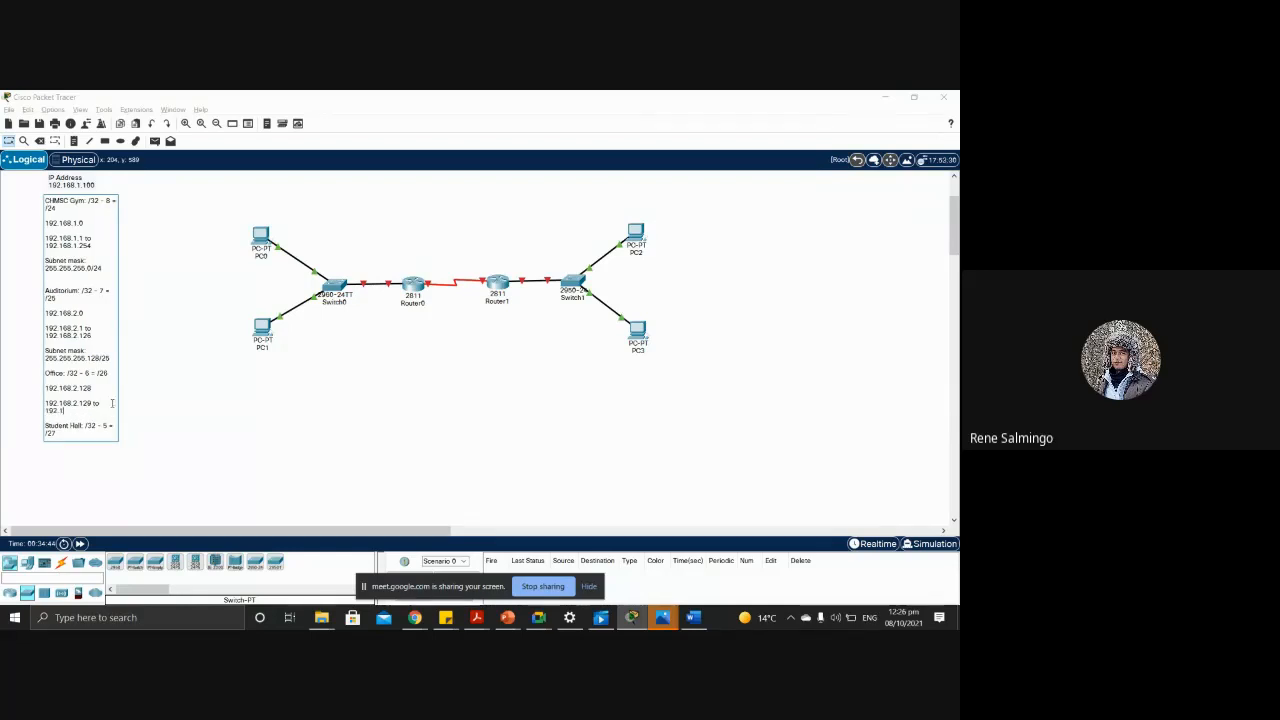
{"action": "type", "text": "68.2.190"}
Step: Add "Subnet mask:" with the first three octets 255.255.255. below the Office address range
{"action": "key", "text": "Return"}
{"action": "key", "text": "Return"}
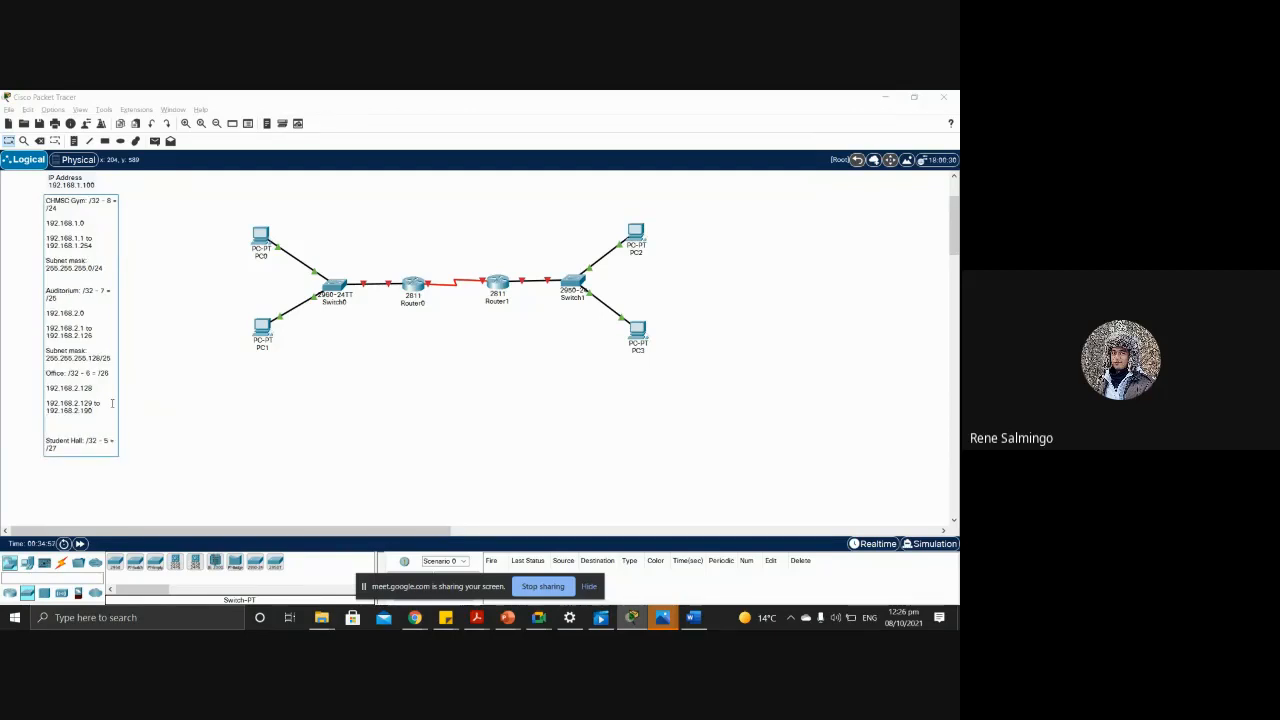
{"action": "type", "text": "Subnet mask:"}
{"action": "key", "text": "Return"}
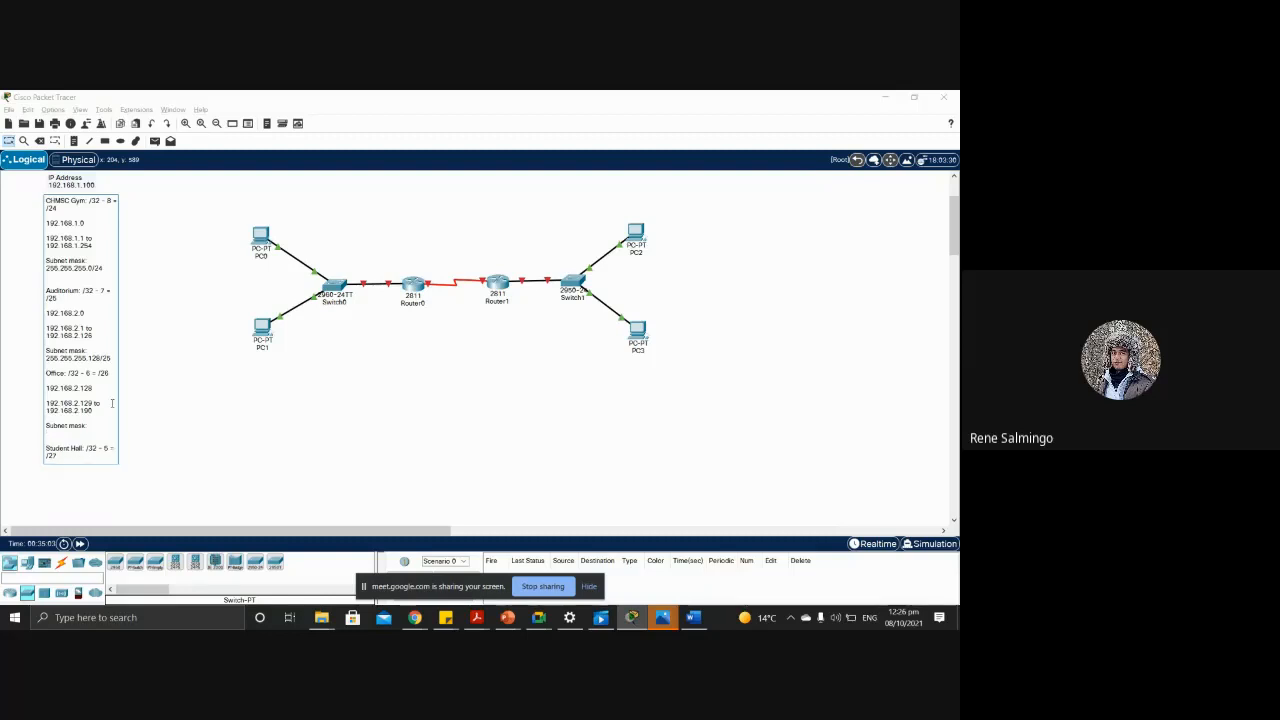
{"action": "type", "text": "255.255.255."}
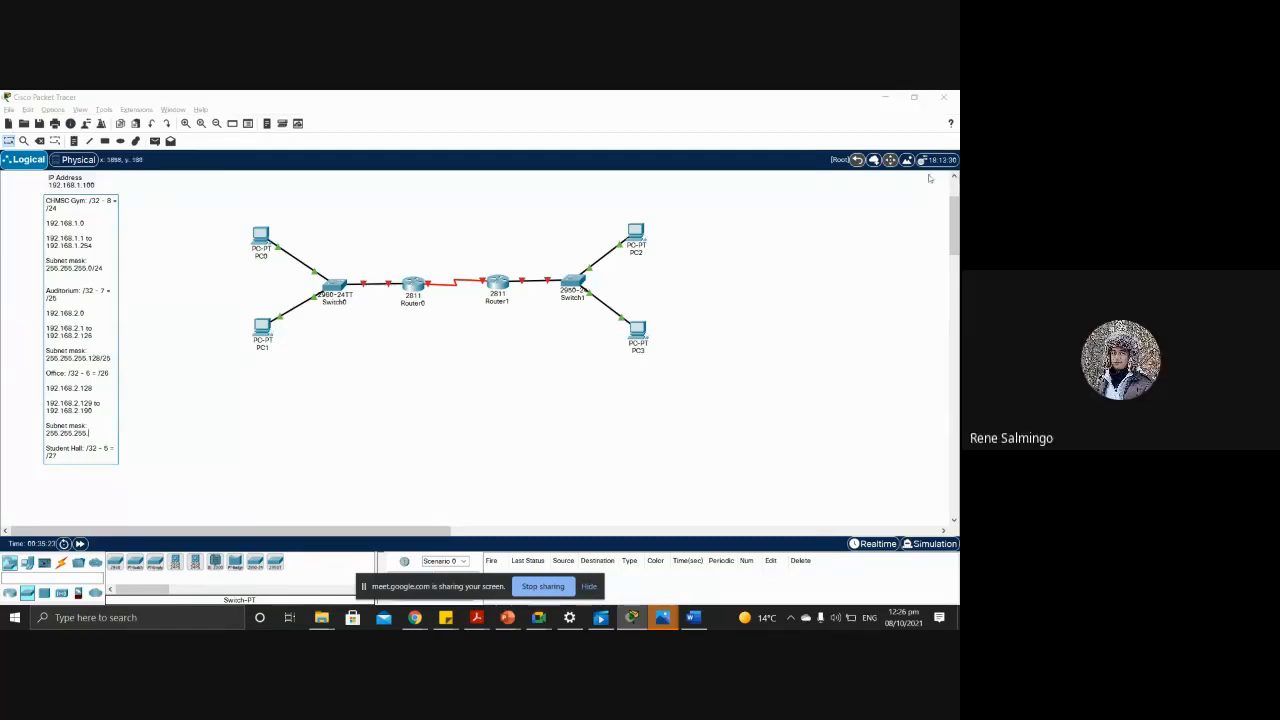
Step: Complete the Office subnet mask with the last octet and prefix ".192/26"
{"action": "left_click", "coordinate": [955, 227]}
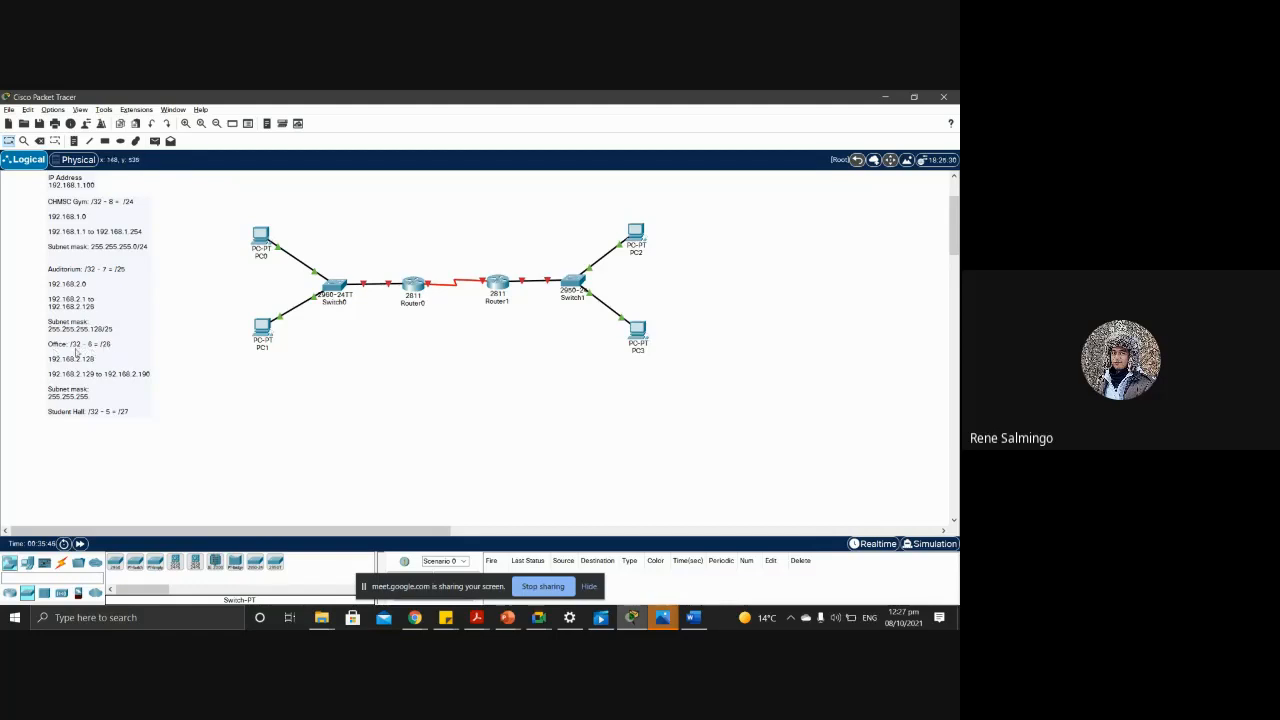
{"action": "double_click", "coordinate": [80, 352]}
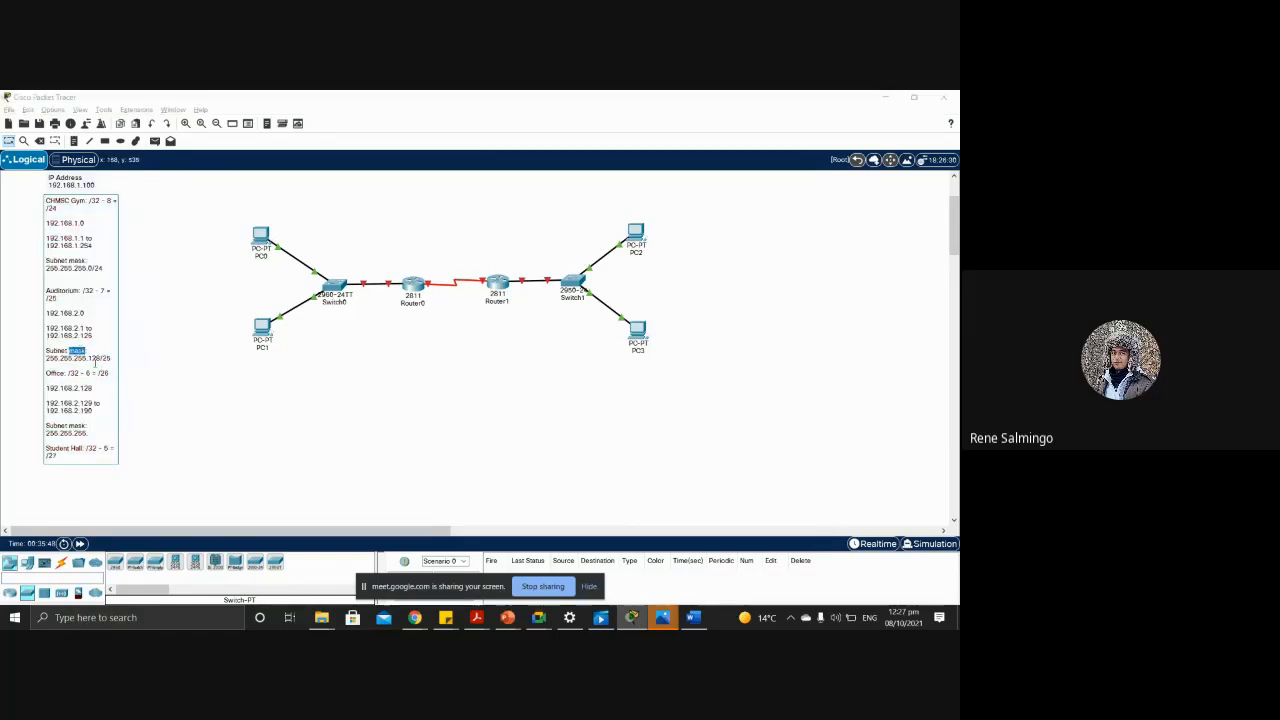
{"action": "left_click_drag", "start_coordinate": [113, 373], "coordinate": [45, 373]}
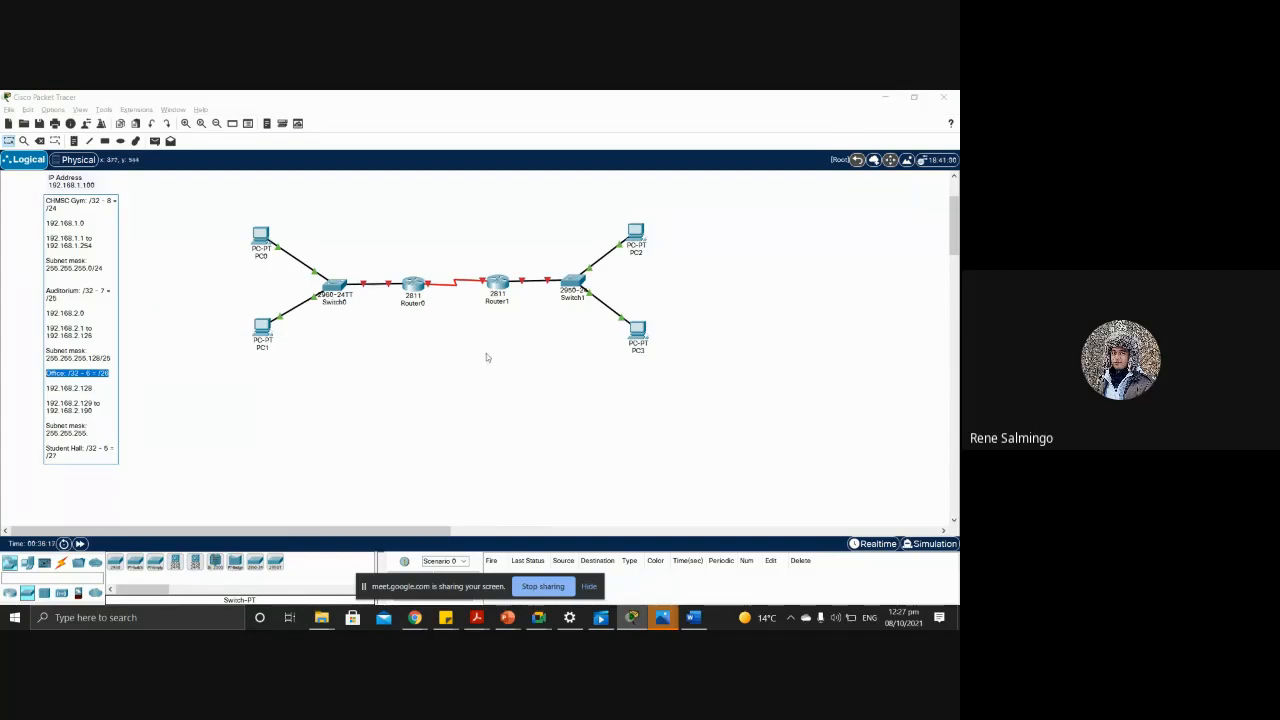
{"action": "mouse_move", "coordinate": [952, 232]}
{"action": "left_mouse_down"}
{"action": "mouse_move", "coordinate": [952, 213]}
{"action": "mouse_move", "coordinate": [953, 232]}
{"action": "left_mouse_up"}
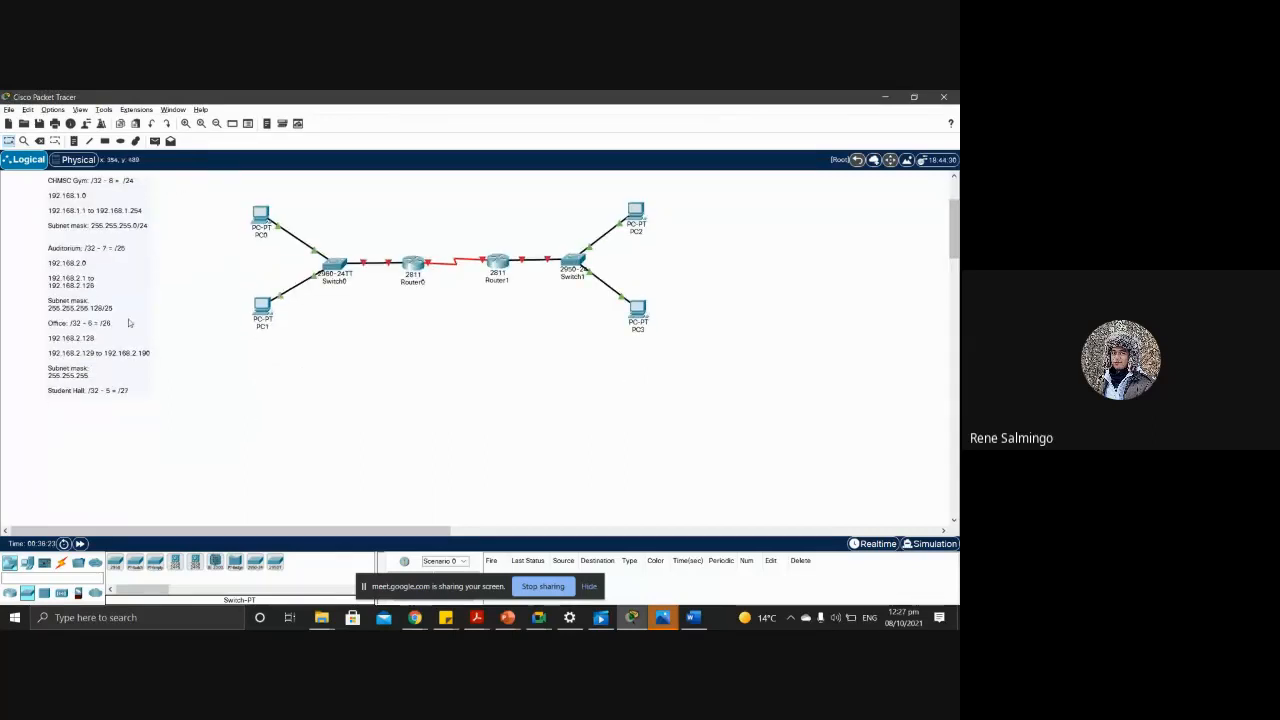
{"action": "left_click", "coordinate": [88, 379]}
{"action": "left_click", "coordinate": [88, 379]}
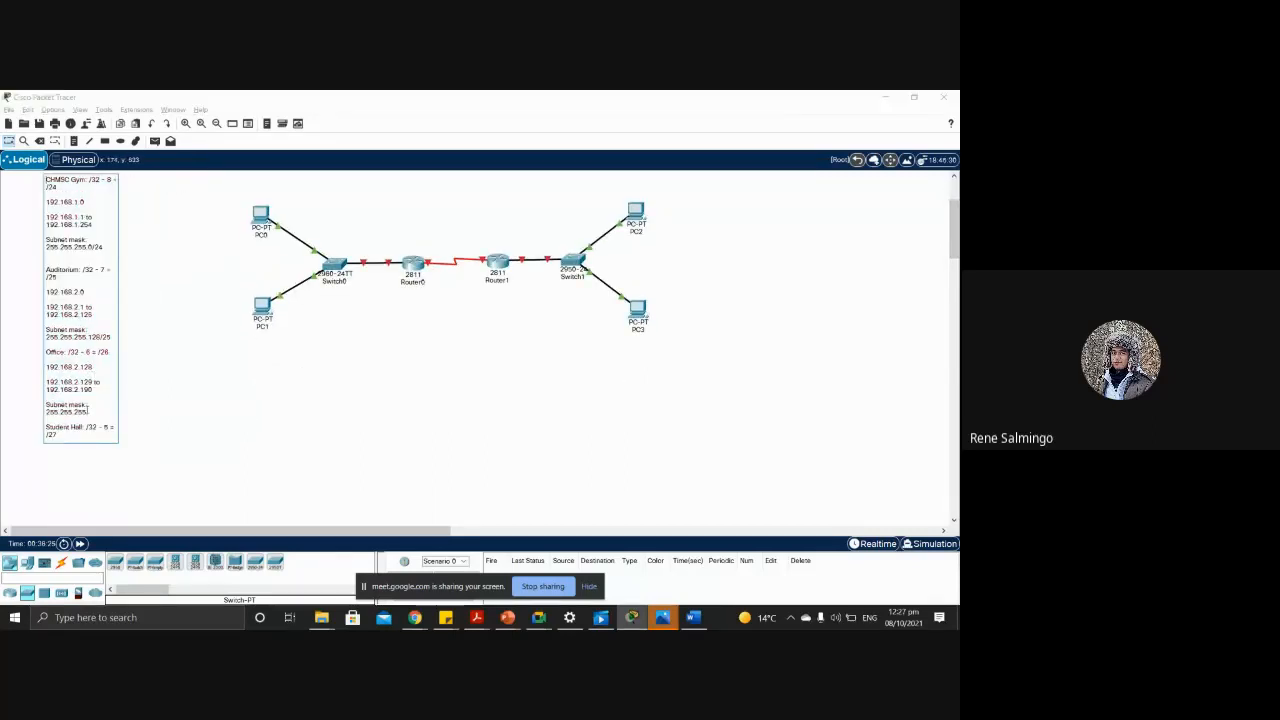
{"action": "type", "text": ".192/26"}
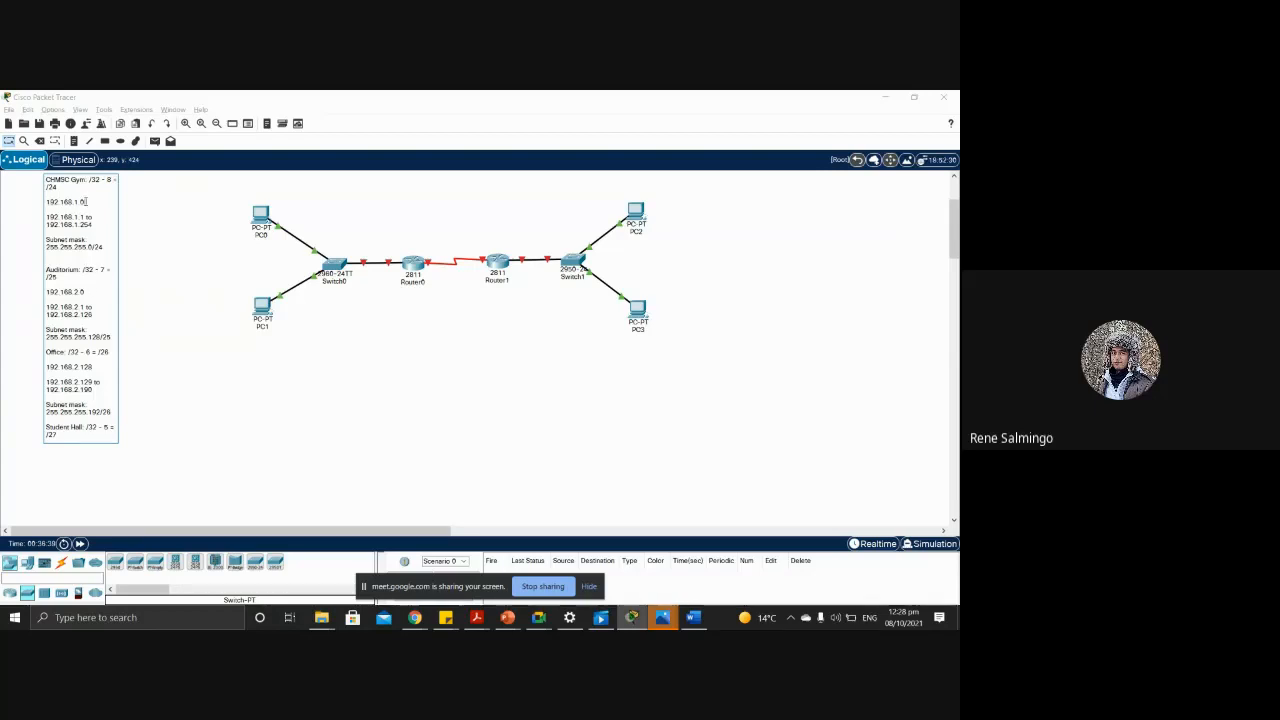
Step: Append the prefixes /24, /25 and /26 to the CHMSC Gym, Auditorium and Office network addresses in the note
{"action": "type", "text": "2"}
{"action": "type", "text": "/"}
{"action": "type", "text": "/"}
{"action": "type", "text": "2"}
{"action": "type", "text": "6"}
Step: Add the Student Hall network address 192.168.2.192/27, with the first usable address 192.168.2.193 below it
{"action": "key", "text": "Return"}
{"action": "key", "text": "Return"}
{"action": "type", "text": "19"}
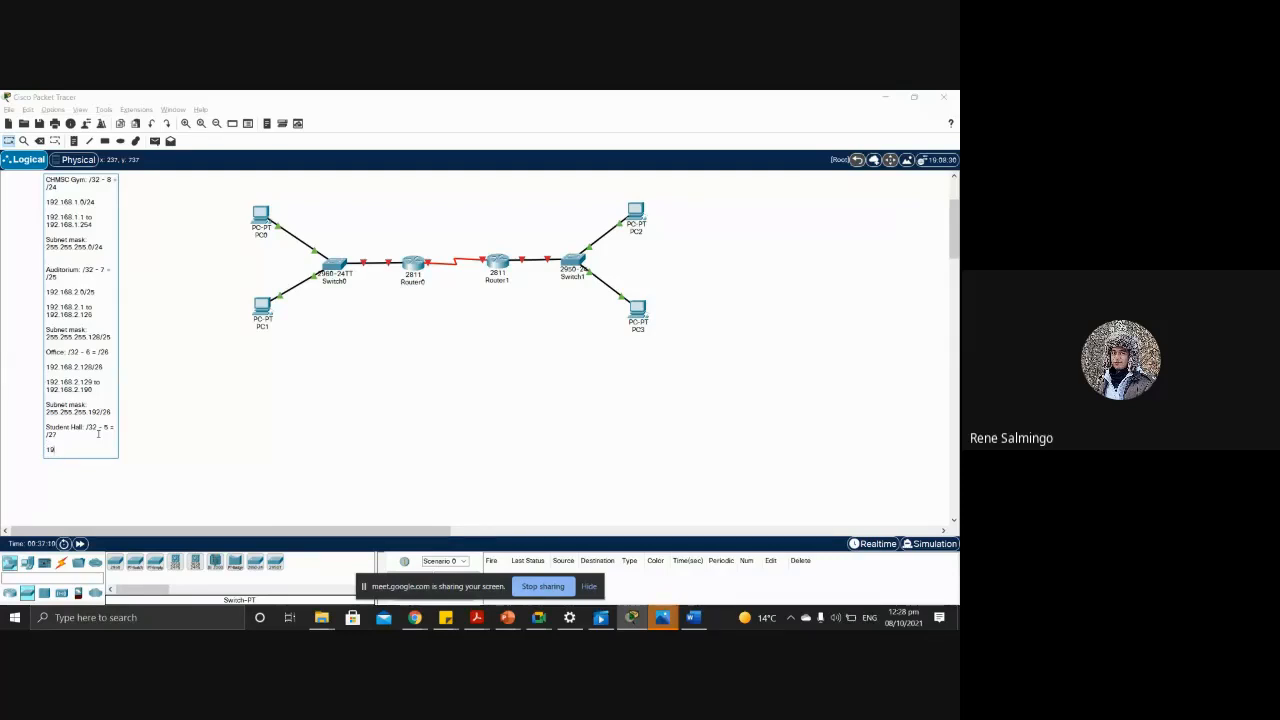
{"action": "type", "text": "2.168.2.193"}
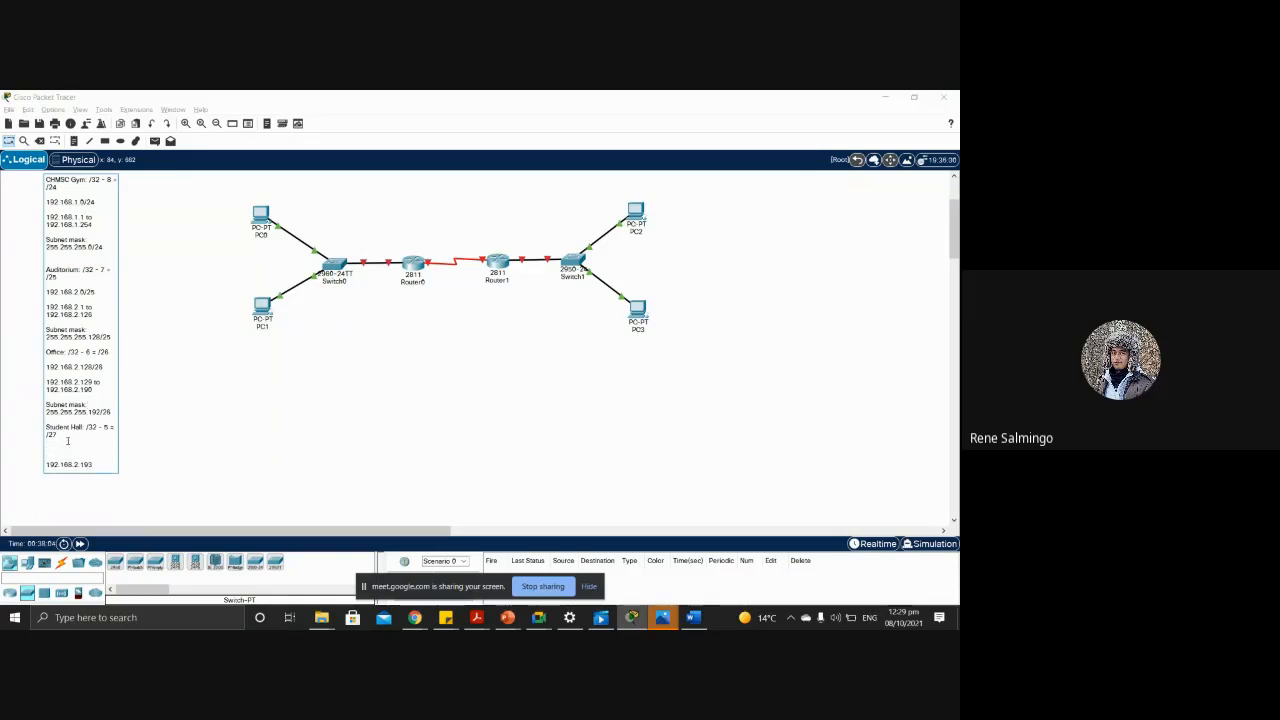
{"action": "type", "text": "192.16"}
{"action": "type", "text": "8"}
{"action": "type", "text": ".2.192"}
{"action": "type", "text": "/"}
{"action": "type", "text": "27"}
Step: Extend the Student Hall address range with "to 192.168.2.224"
{"action": "type", "text": "o "}
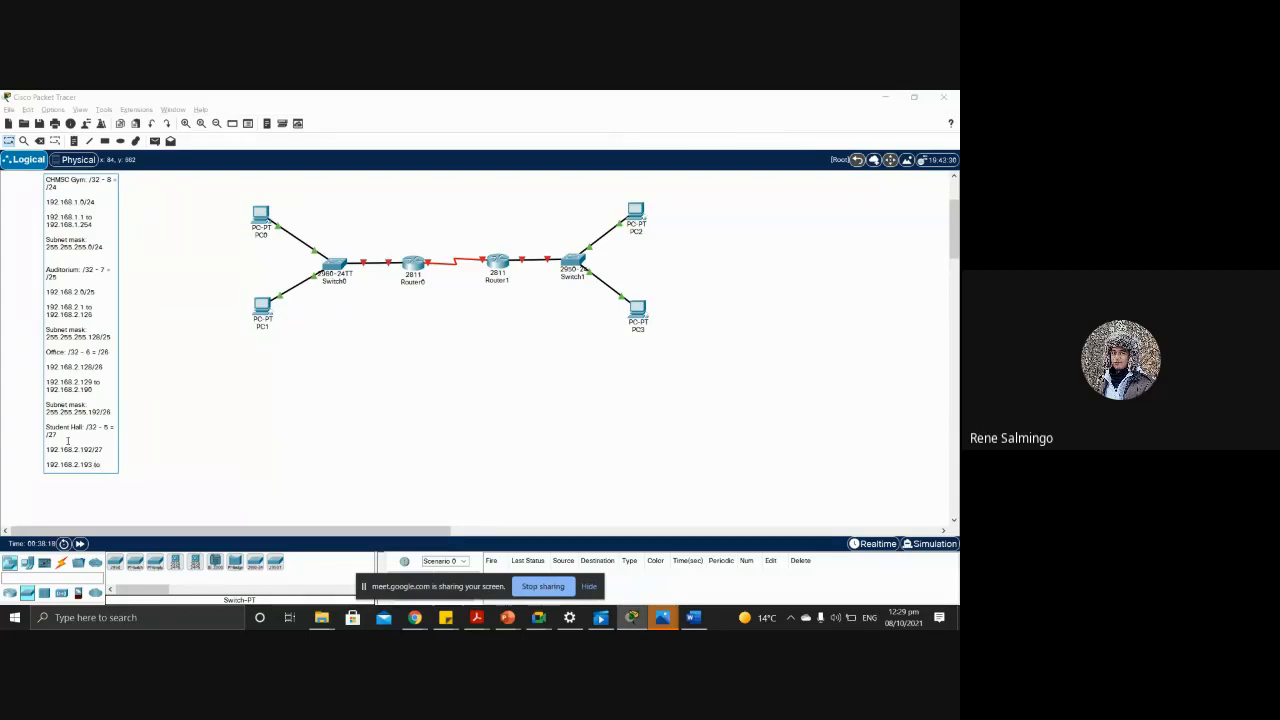
{"action": "type", "text": "192.1"}
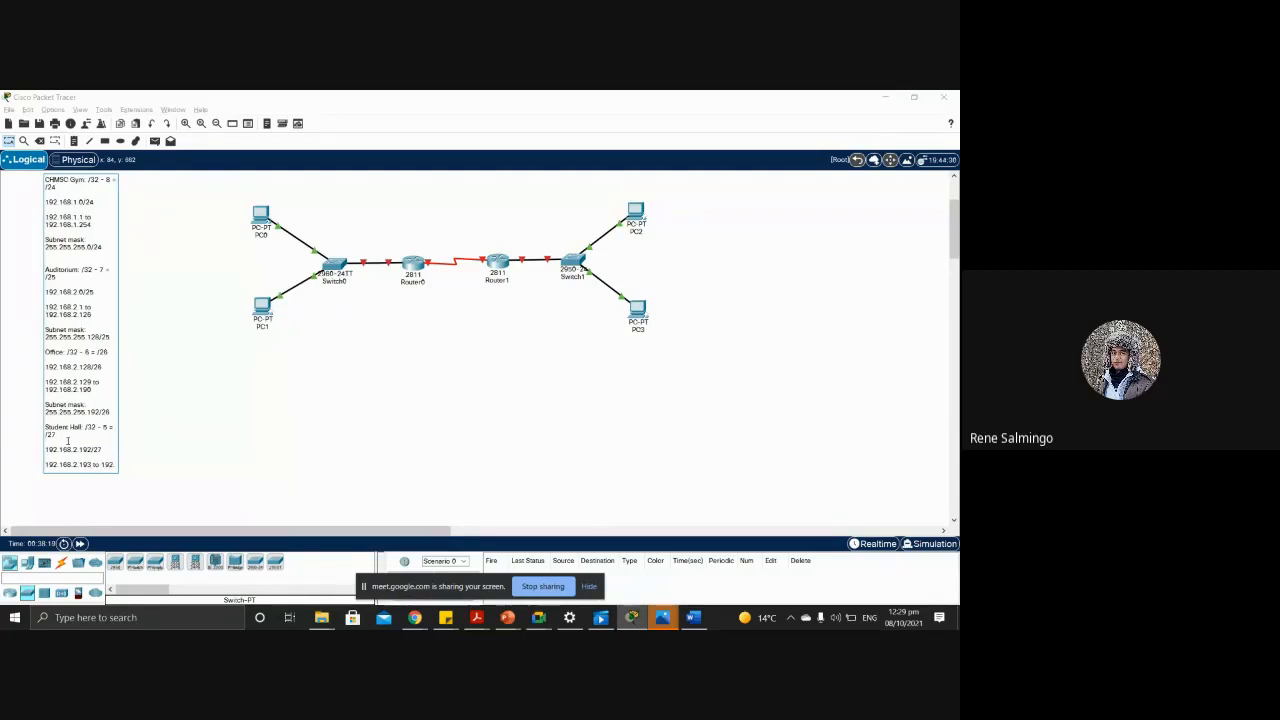
{"action": "type", "text": "68.2."}
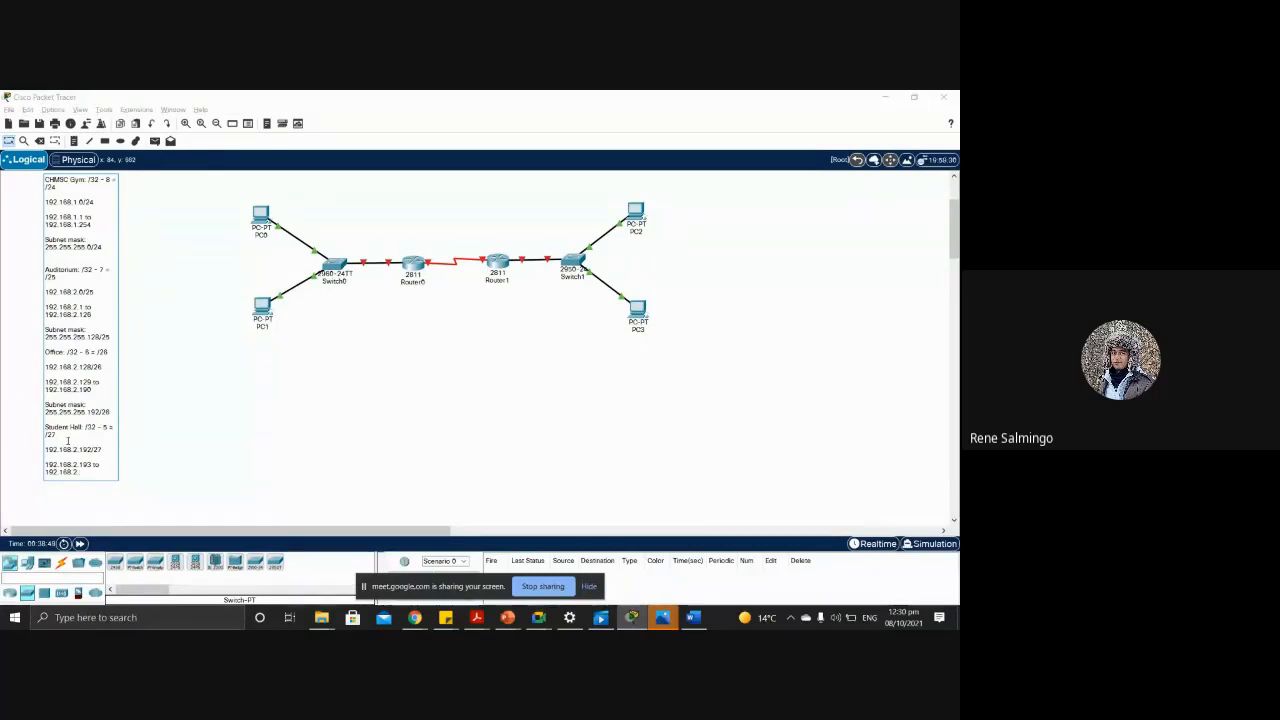
{"action": "type", "text": "224"}
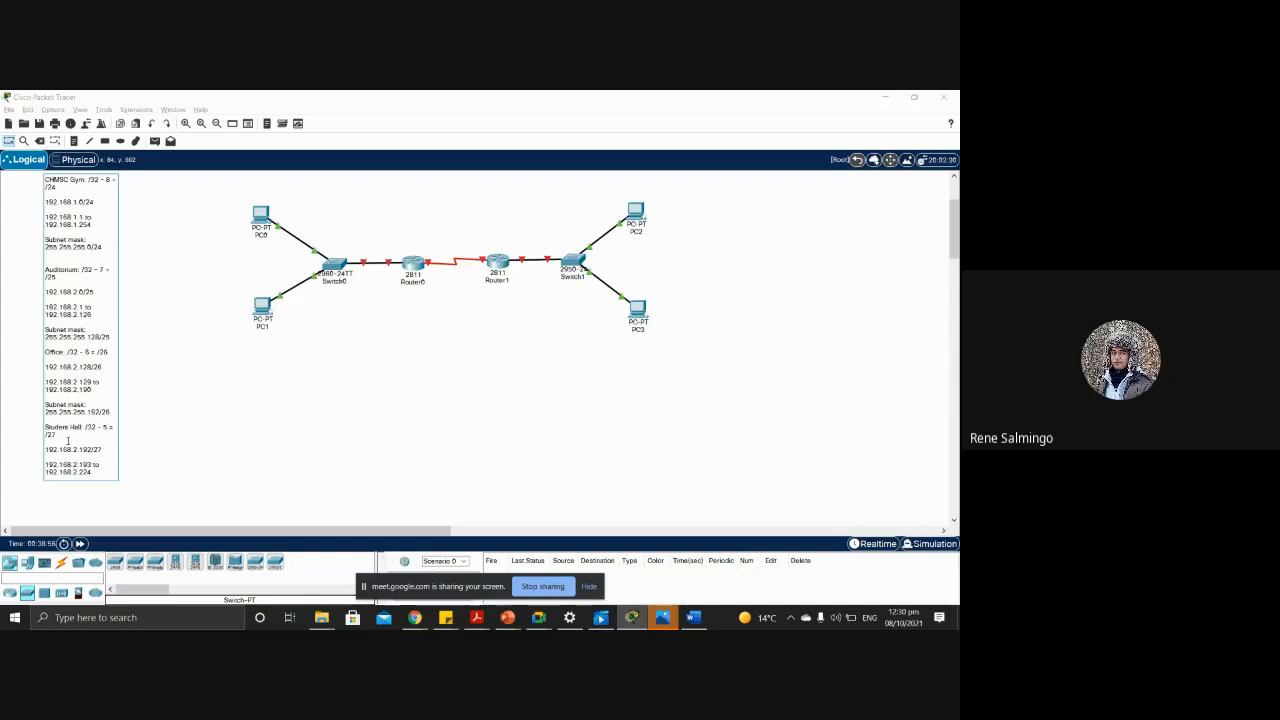
{"action": "key", "text": "Return"}
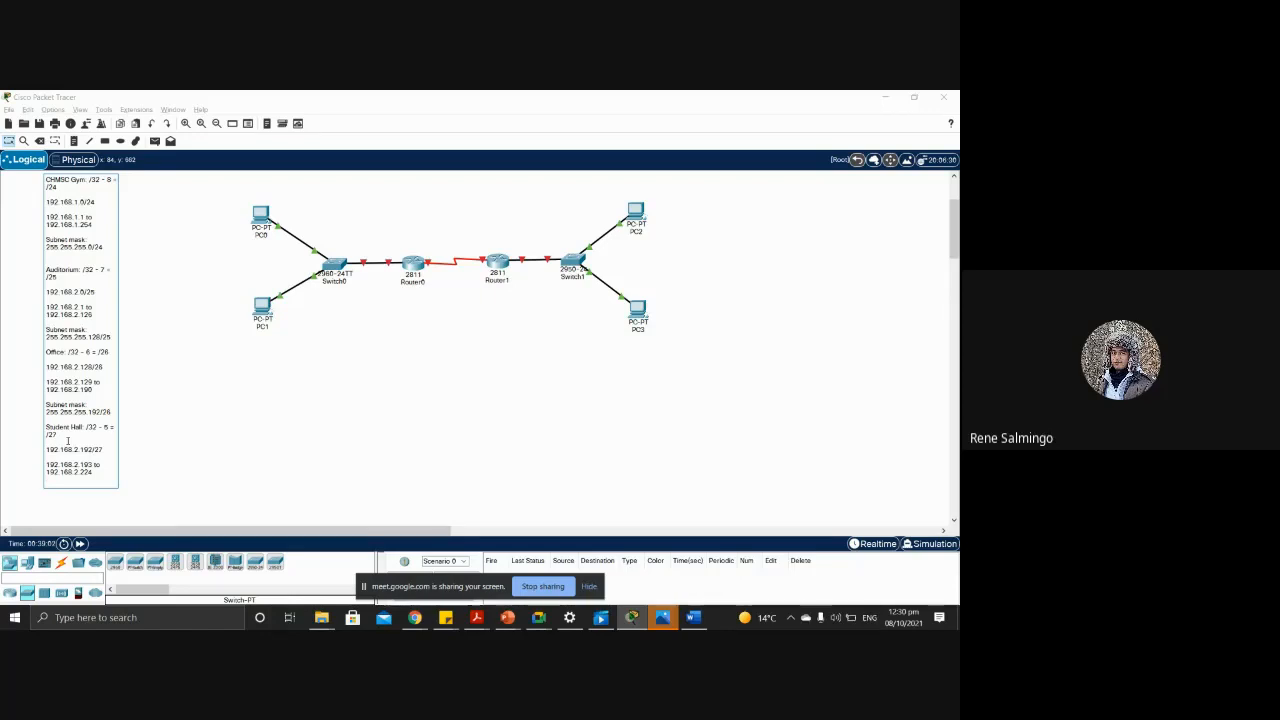
Step: Correct the end of the Student Hall address range to 192.168.2.222
{"action": "key", "text": "Up"}
{"action": "key", "text": "Right"}
{"action": "key", "text": "Right"}
{"action": "key", "text": "Right"}
{"action": "key", "text": "Right"}
{"action": "key", "text": "Right"}
{"action": "key", "text": "Right"}
{"action": "key", "text": "Right"}
{"action": "key", "text": "Right"}
{"action": "key", "text": "Right"}
{"action": "key", "text": "Right"}
{"action": "key", "text": "Right"}
{"action": "key", "text": "Right"}
{"action": "type", "text": "2"}
{"action": "key", "text": "Up"}
Step: Add "Subnet mask:" with 255.255.255.224 below the Student Hall address range and finish editing the note
{"action": "key", "text": "Return"}
{"action": "key", "text": "Return"}
{"action": "type", "text": "Subnet mask:"}
{"action": "key", "text": "Return"}
{"action": "type", "text": "25"}
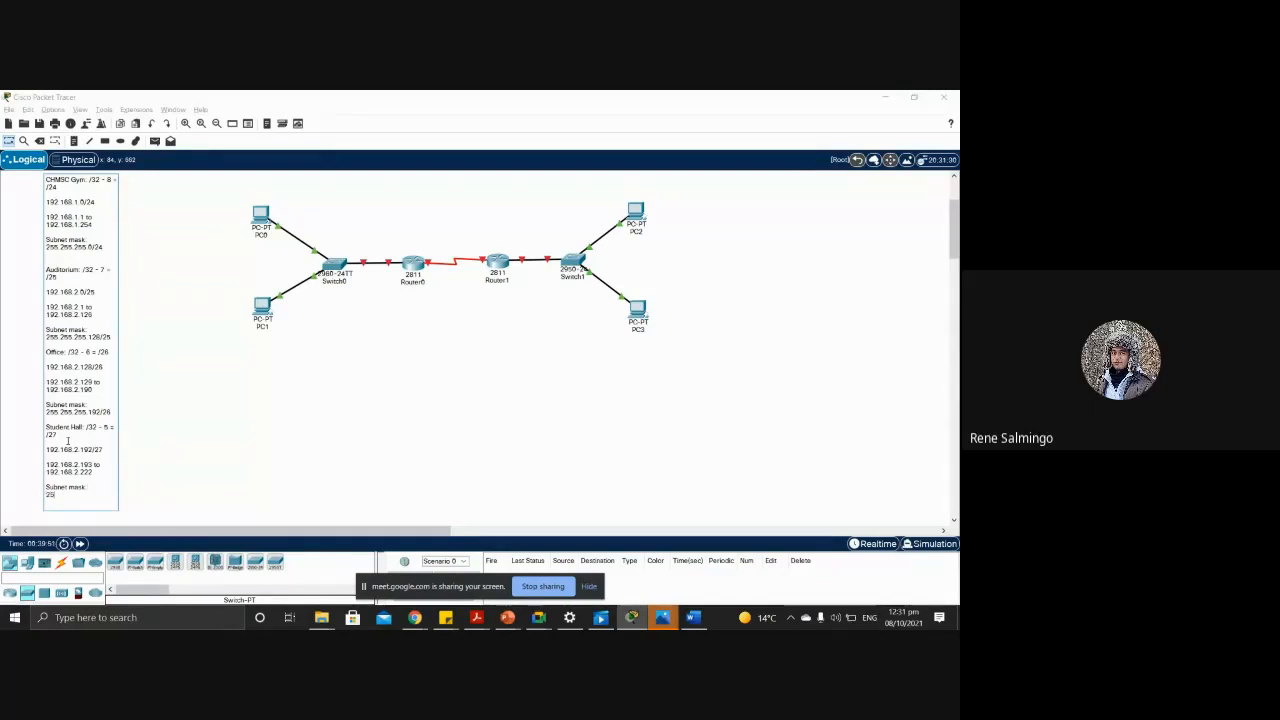
{"action": "type", "text": "5.255.255."}
{"action": "type", "text": "2"}
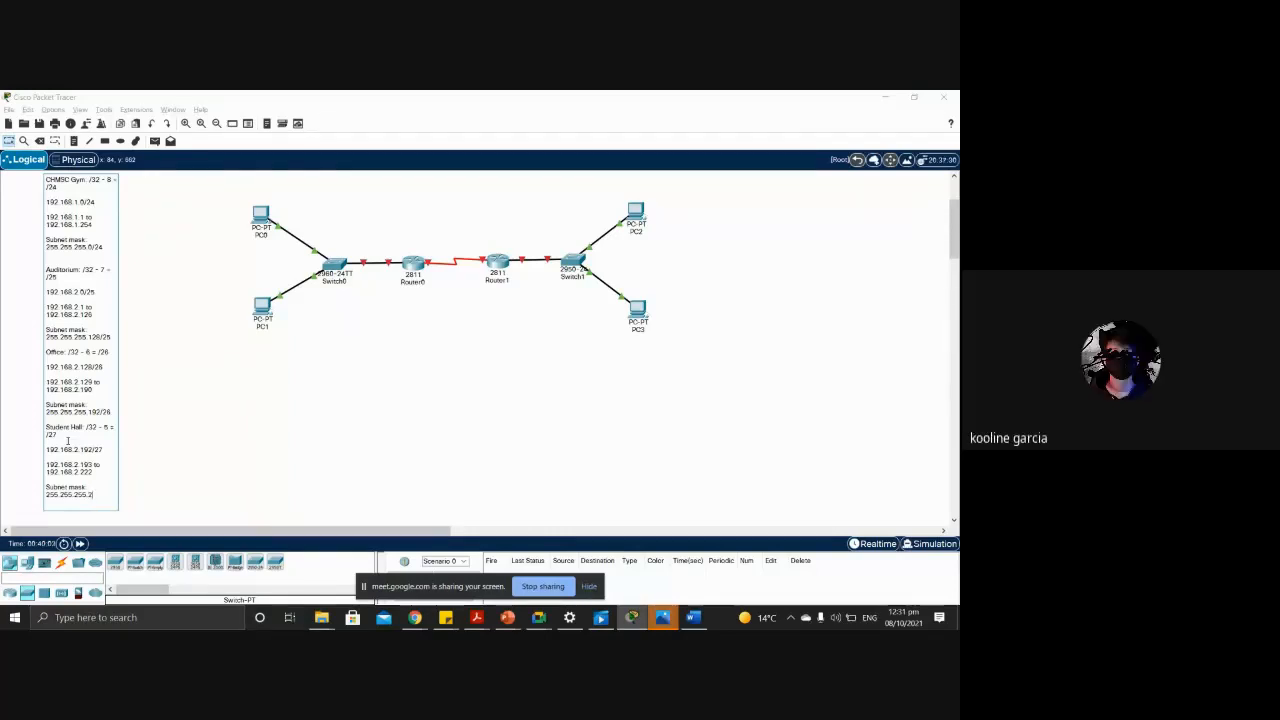
{"action": "type", "text": "24"}
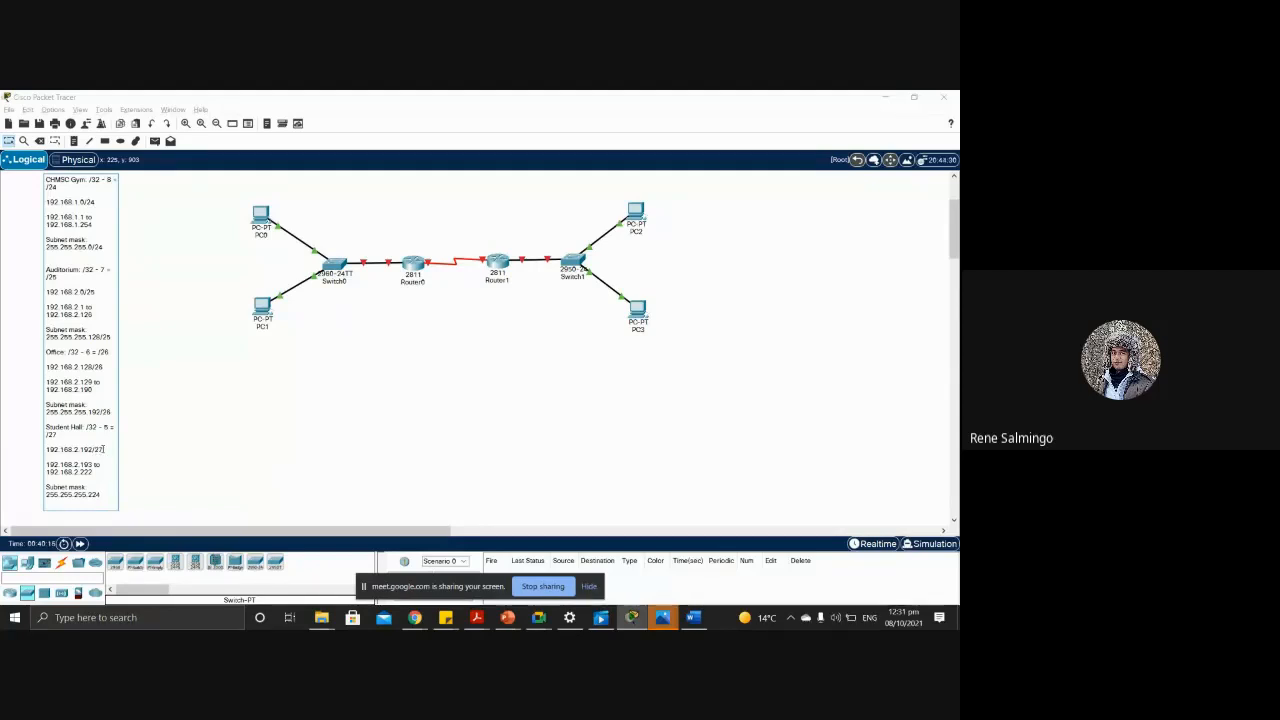
{"action": "double_click", "coordinate": [101, 449]}
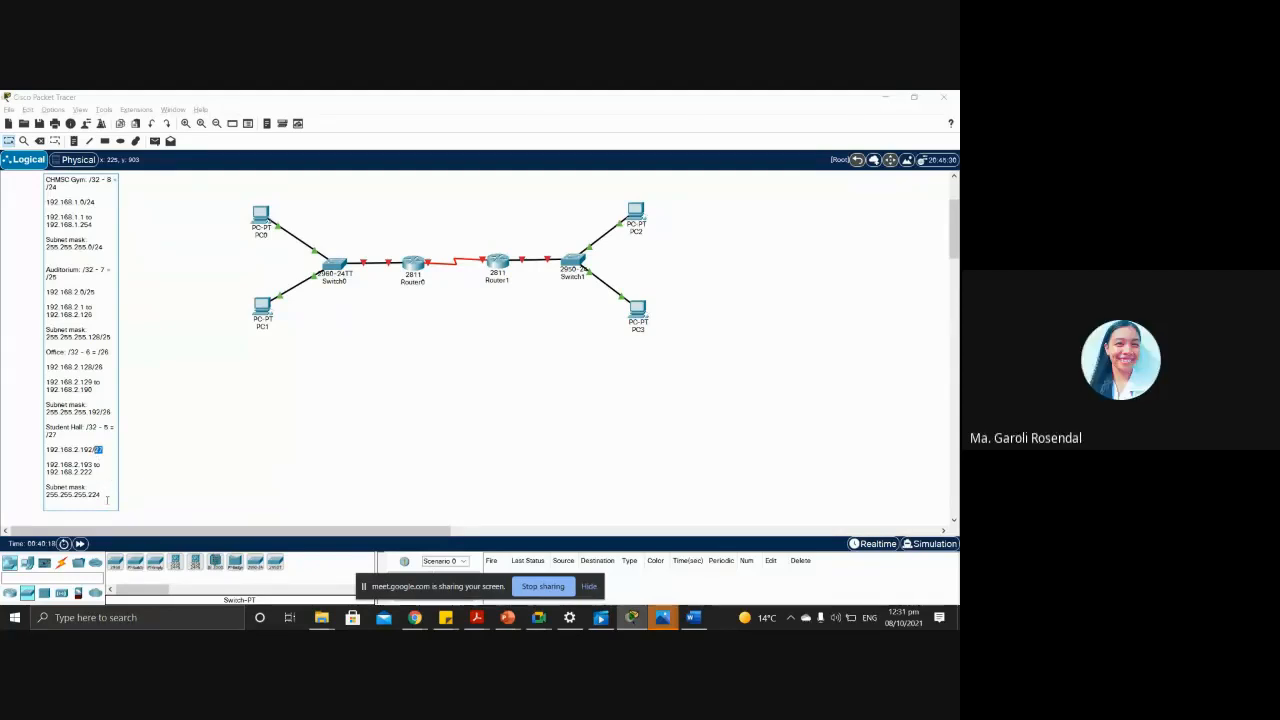
{"action": "left_click", "coordinate": [109, 498]}
{"action": "left_click", "coordinate": [192, 399]}
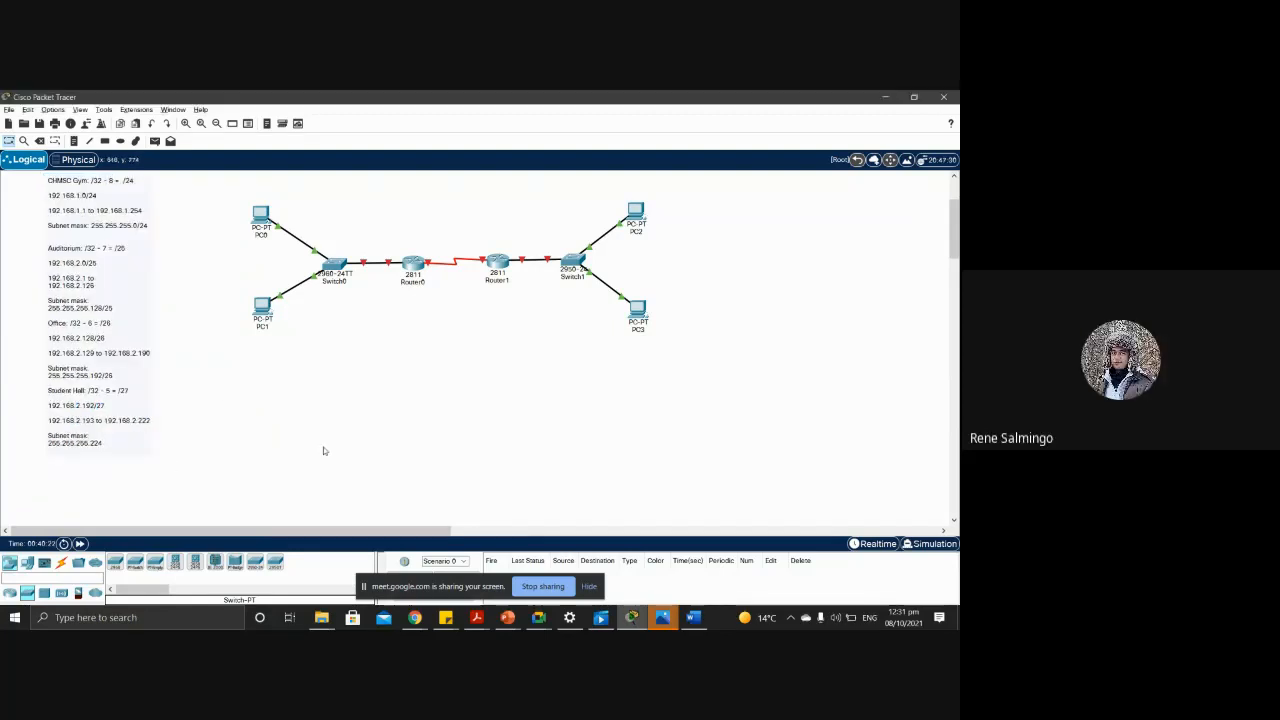
Step: Set PC0's static IPv4 address to 192.168.2.193 and its subnet mask to 255.255.255.224
{"action": "scroll", "coordinate": [323, 451], "scroll_direction": "down", "scroll_amount": 2}
{"action": "scroll", "coordinate": [323, 451], "scroll_direction": "up", "scroll_amount": 2}
{"action": "left_click_drag", "start_coordinate": [957, 249], "coordinate": [957, 238]}
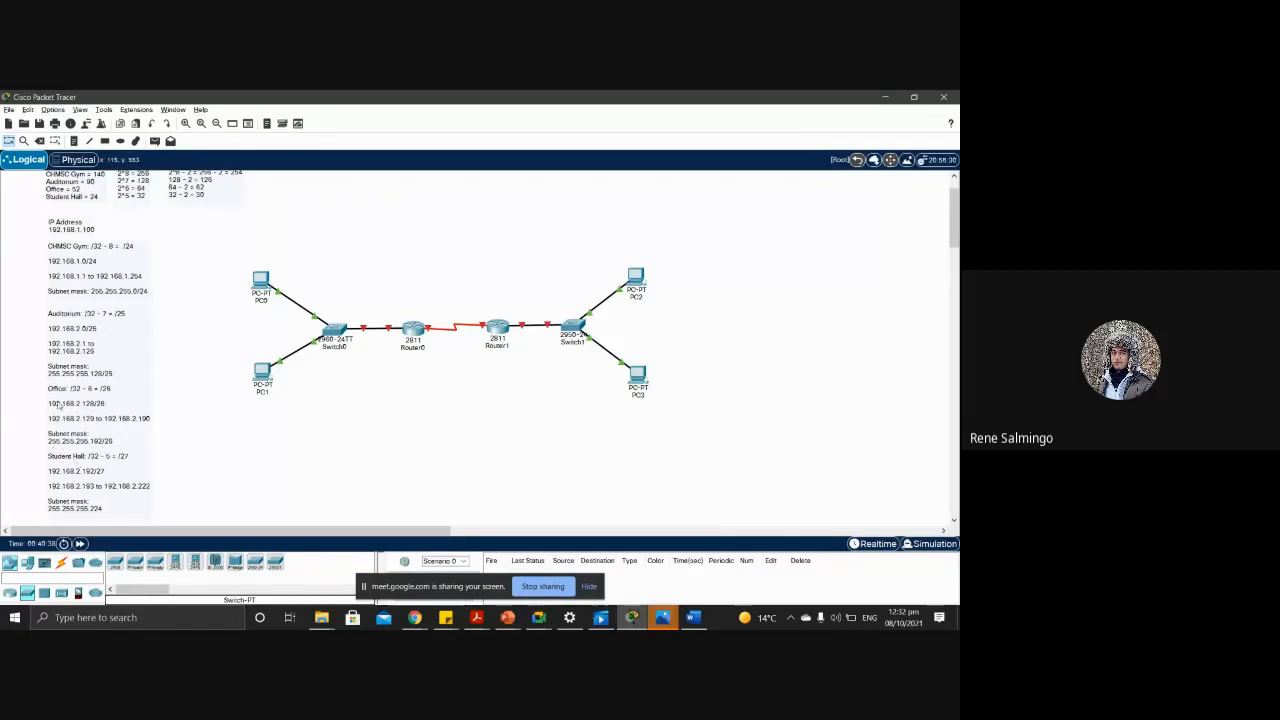
{"action": "double_click", "coordinate": [262, 287]}
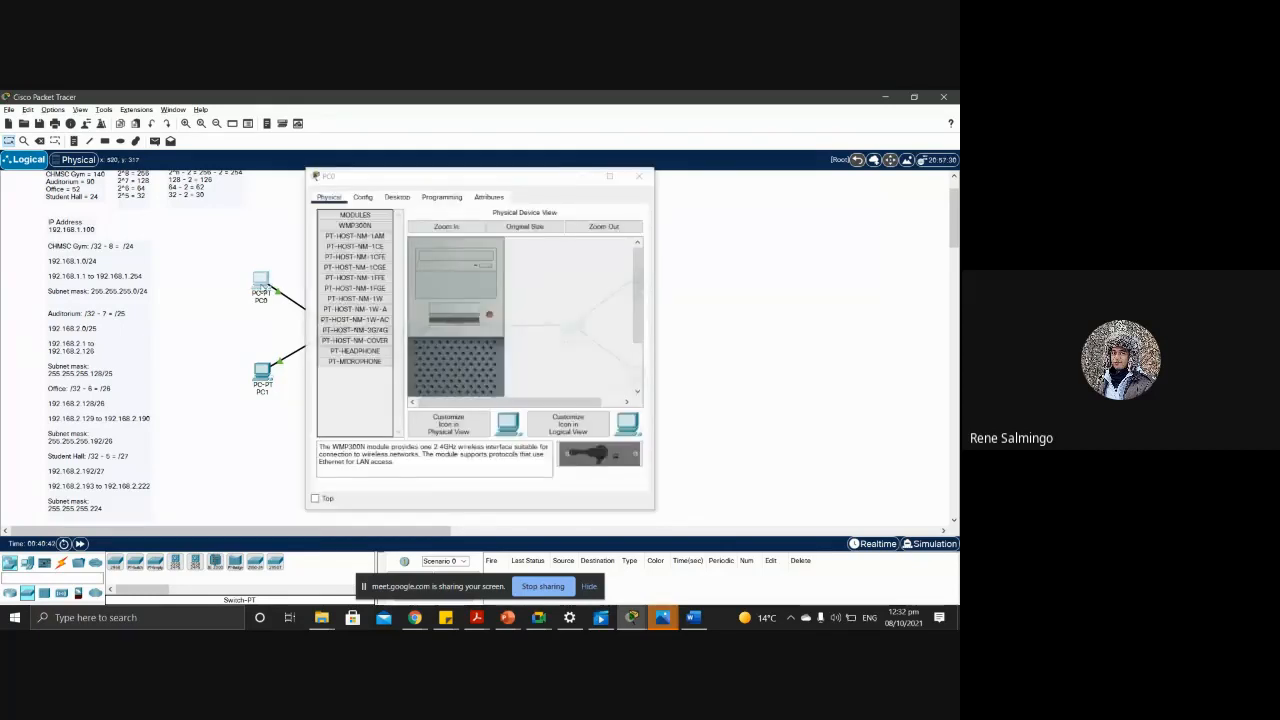
{"action": "left_click", "coordinate": [361, 197]}
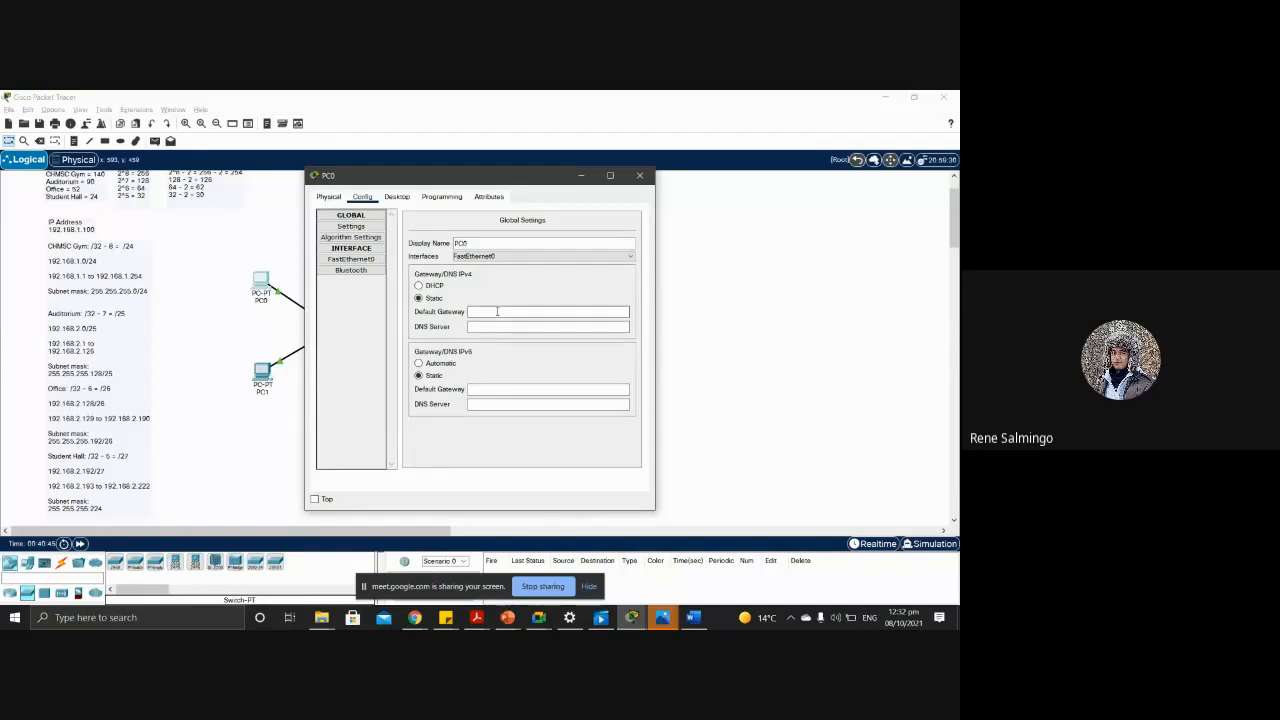
{"action": "left_click", "coordinate": [390, 197]}
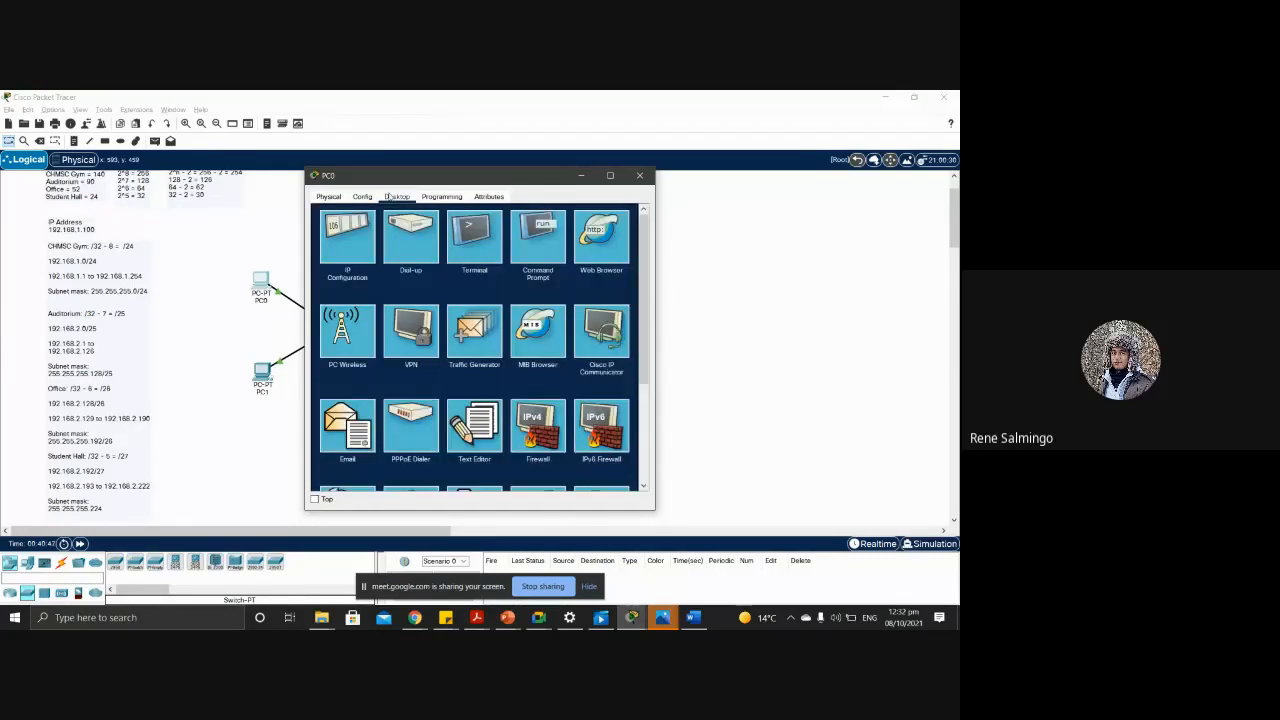
{"action": "left_click", "coordinate": [347, 237]}
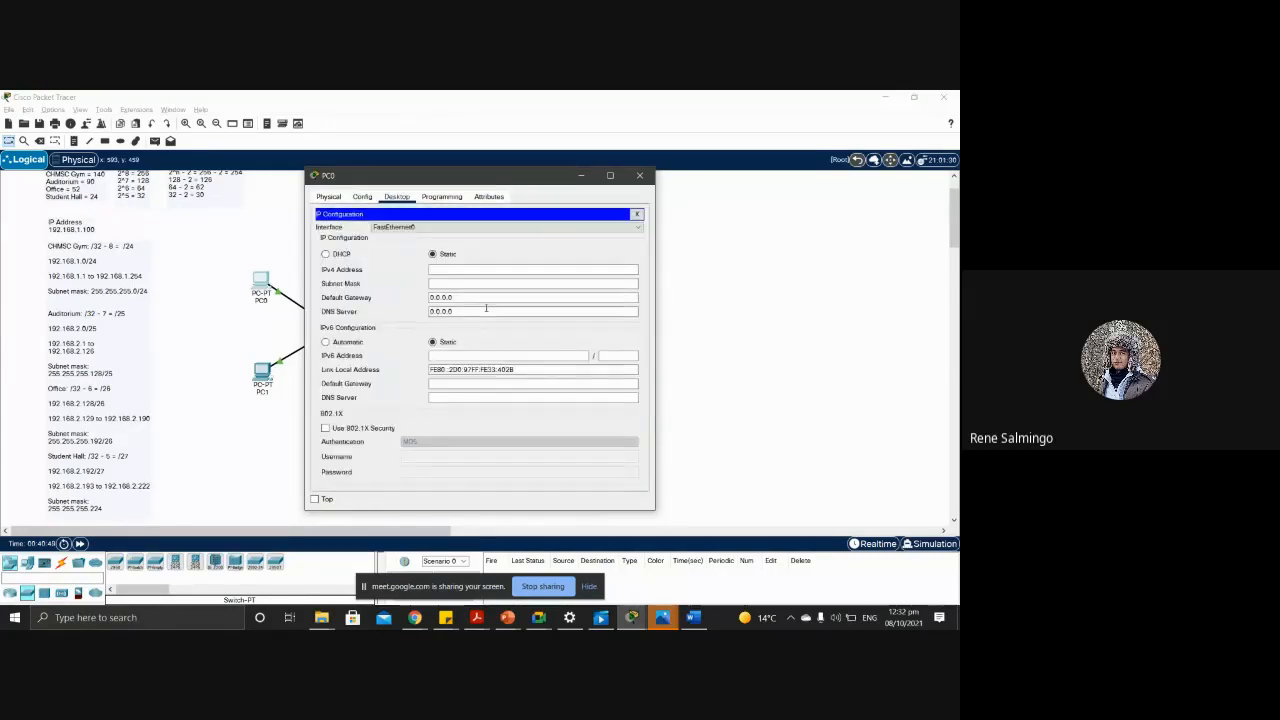
{"action": "left_click", "coordinate": [482, 272]}
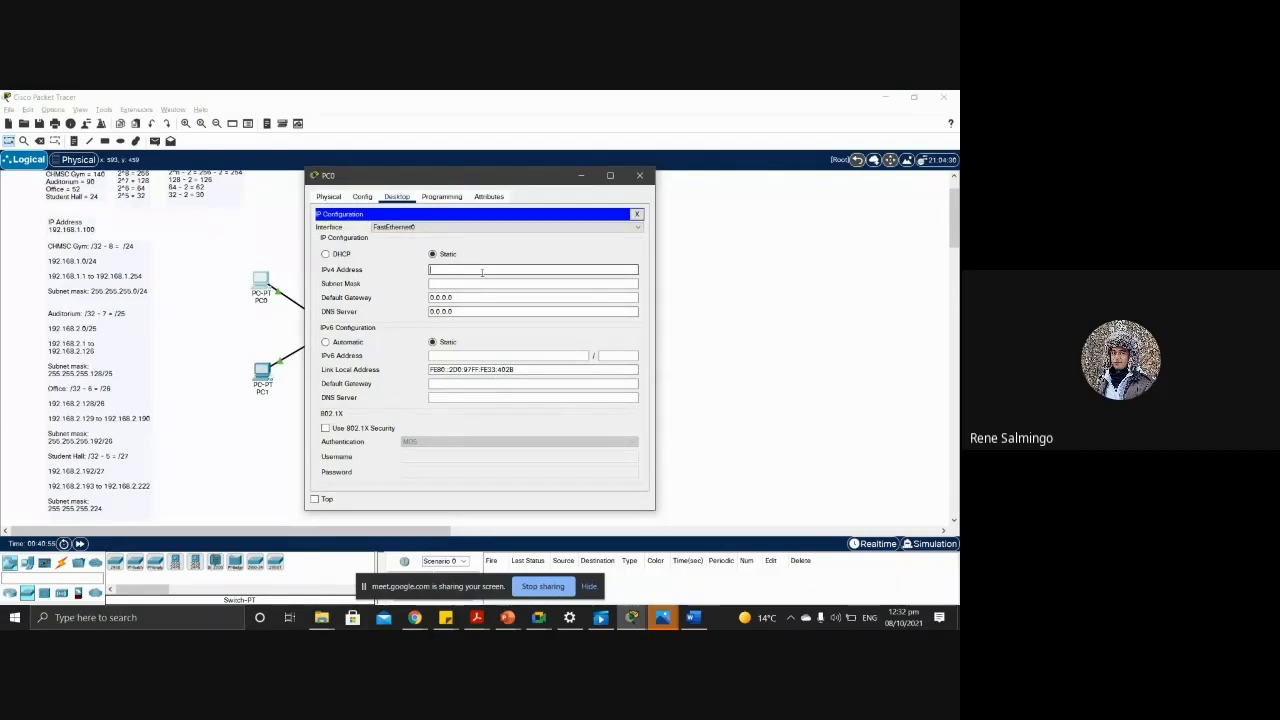
{"action": "type", "text": "192.168.2.1"}
{"action": "type", "text": "93"}
{"action": "left_click", "coordinate": [505, 284]}
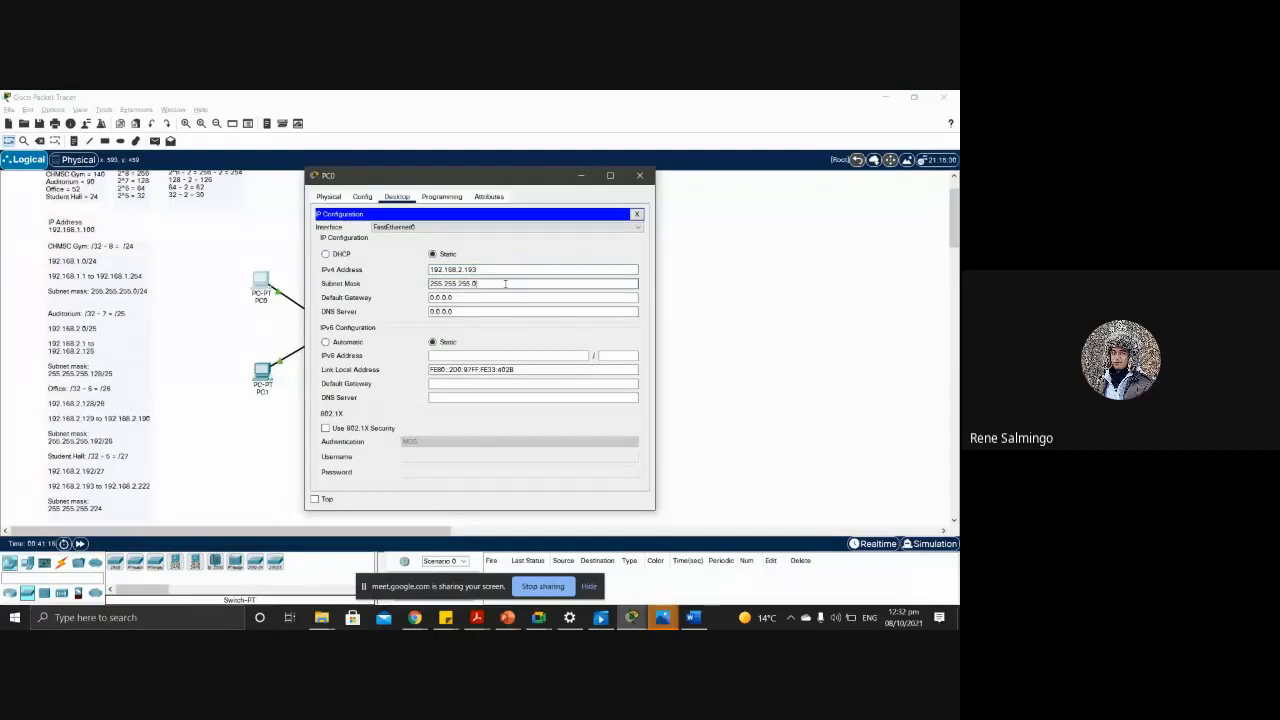
{"action": "key", "text": "BackSpace"}
{"action": "type", "text": "224"}
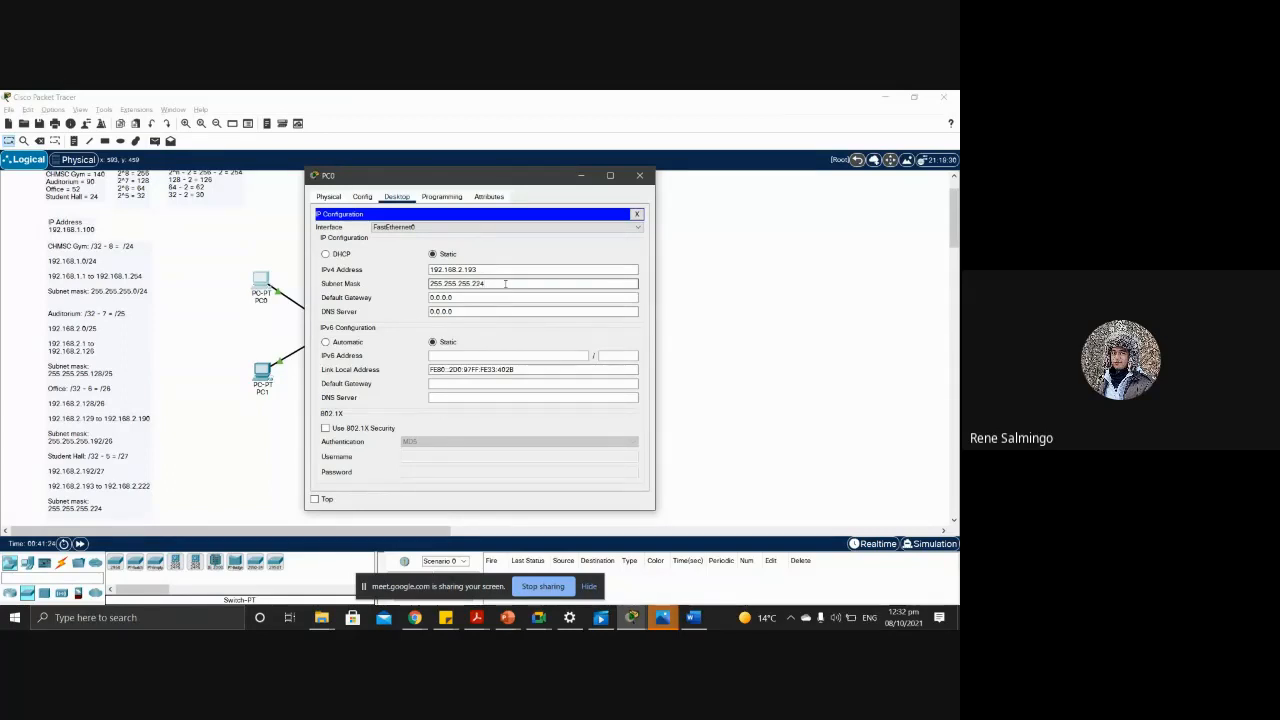
Step: Set PC0's default gateway to 192.168.2.100, rename the PC as Student and close its settings
{"action": "left_click", "coordinate": [504, 298]}
{"action": "left_click", "coordinate": [504, 298]}
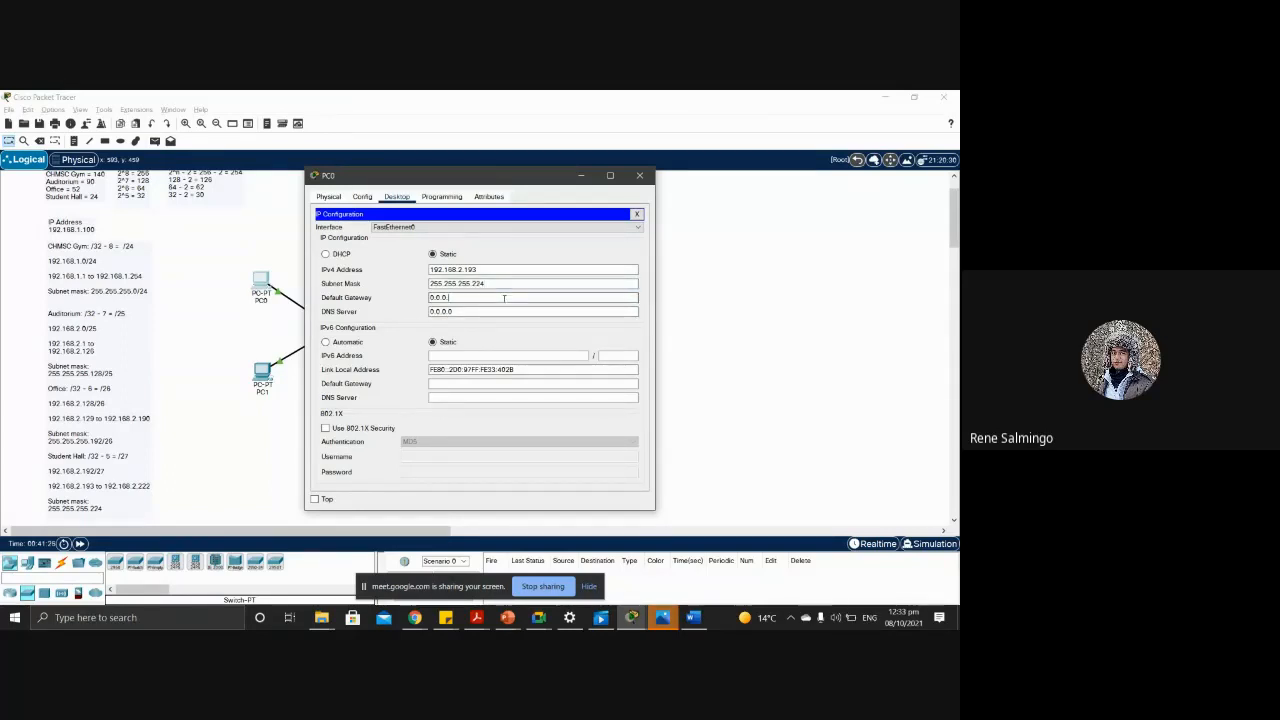
{"action": "key", "text": "BackSpace"}
{"action": "key", "text": "BackSpace"}
{"action": "key", "text": "BackSpace"}
{"action": "key", "text": "BackSpace"}
{"action": "key", "text": "BackSpace"}
{"action": "key", "text": "BackSpace"}
{"action": "key", "text": "BackSpace"}
{"action": "type", "text": "192.168."}
{"action": "type", "text": "2."}
{"action": "type", "text": "1"}
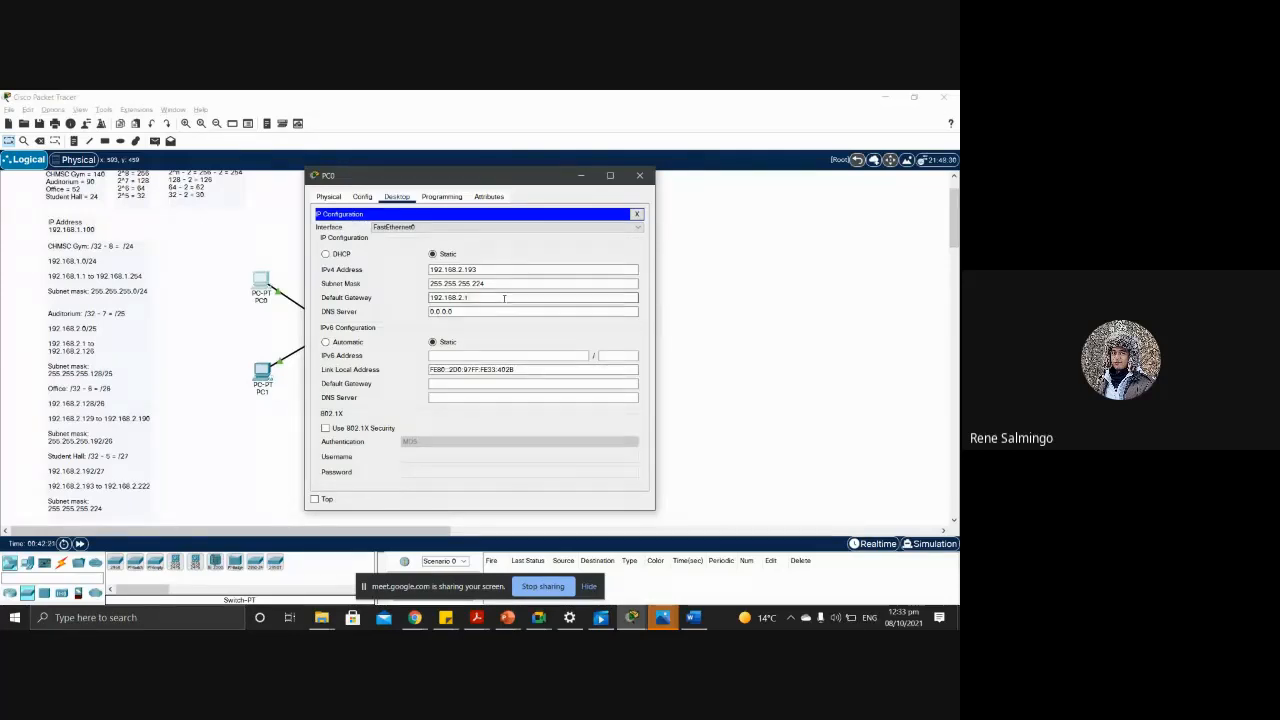
{"action": "type", "text": "00"}
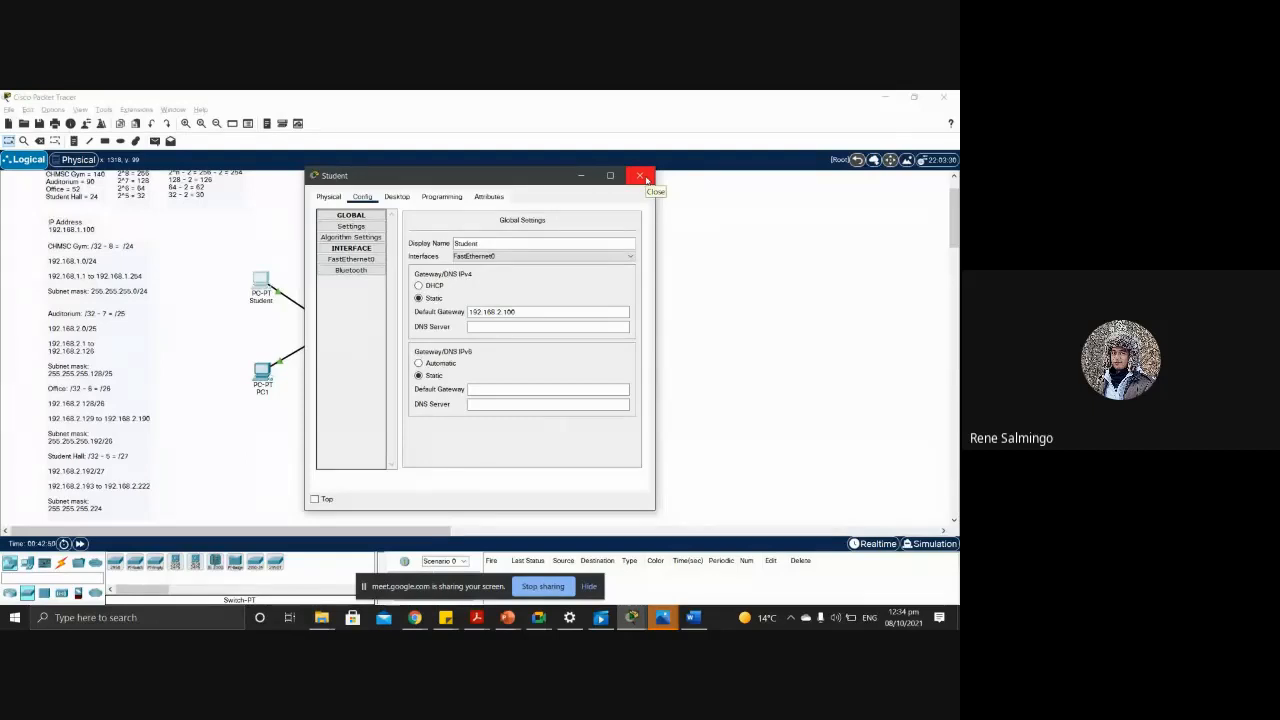
{"action": "left_click", "coordinate": [640, 176]}
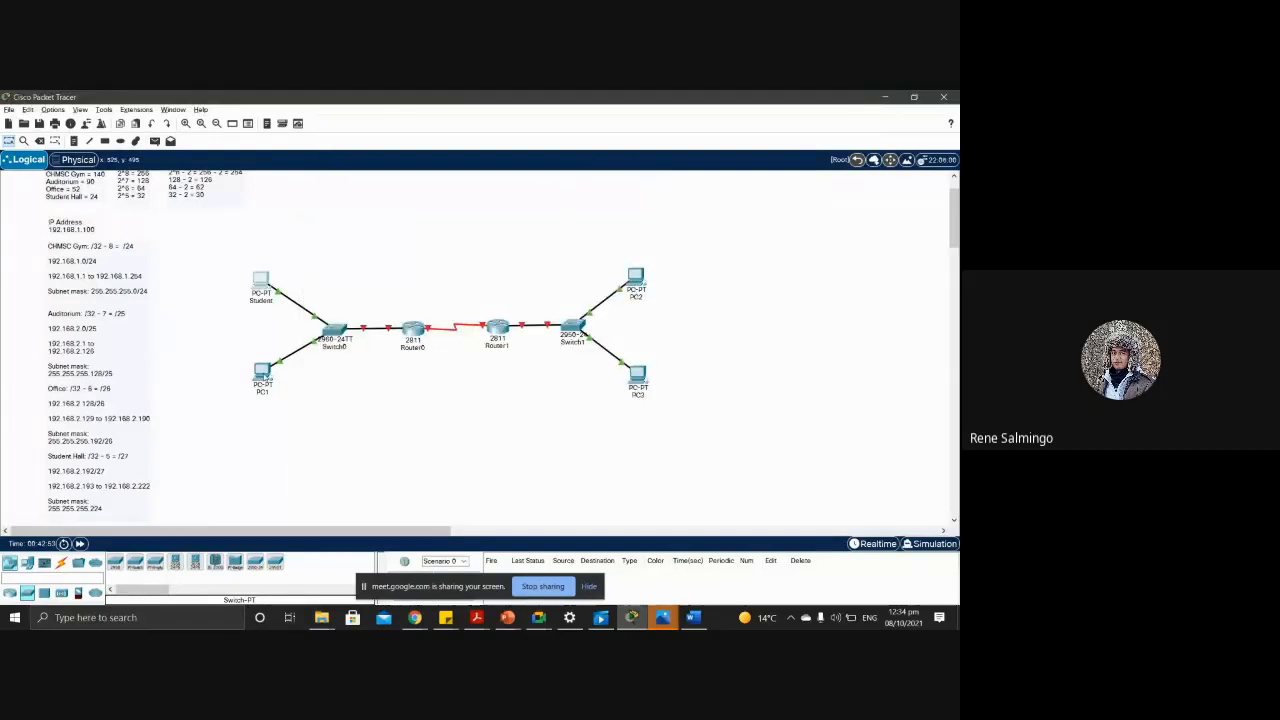
Step: Change PC1's display name to Office
{"action": "left_click", "coordinate": [263, 373]}
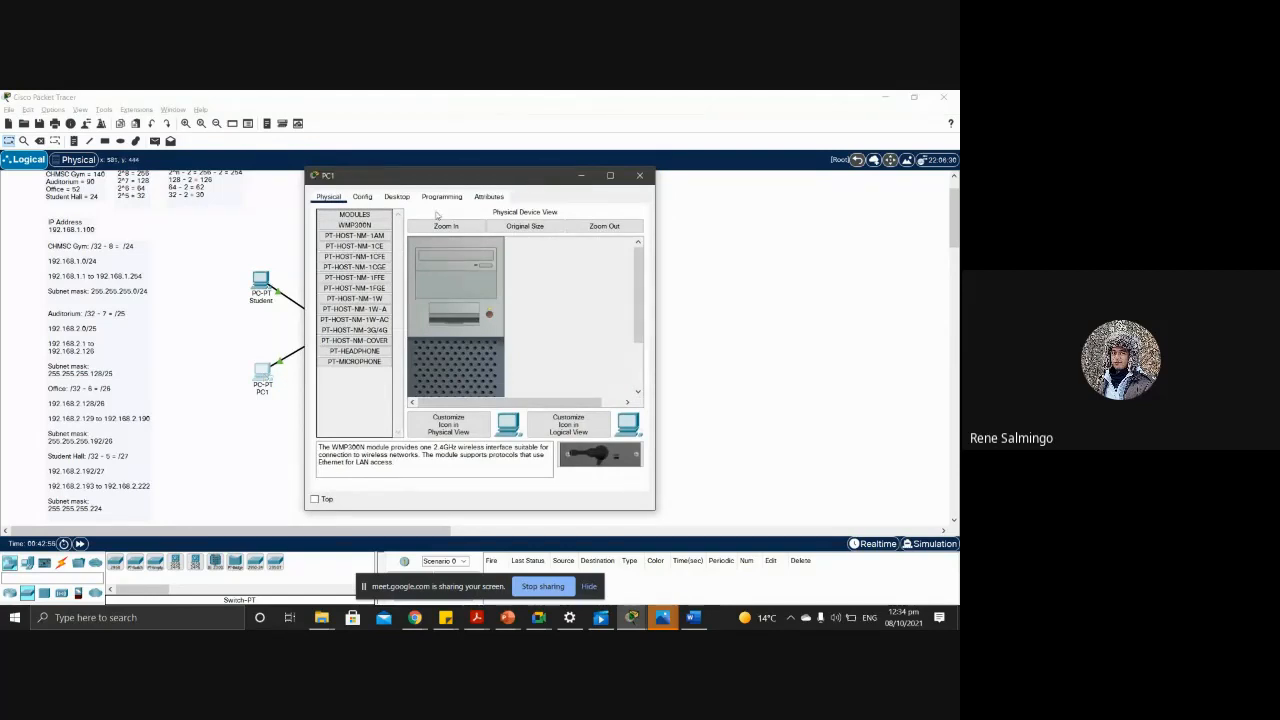
{"action": "left_click", "coordinate": [362, 197]}
{"action": "left_click_drag", "start_coordinate": [490, 245], "coordinate": [441, 250]}
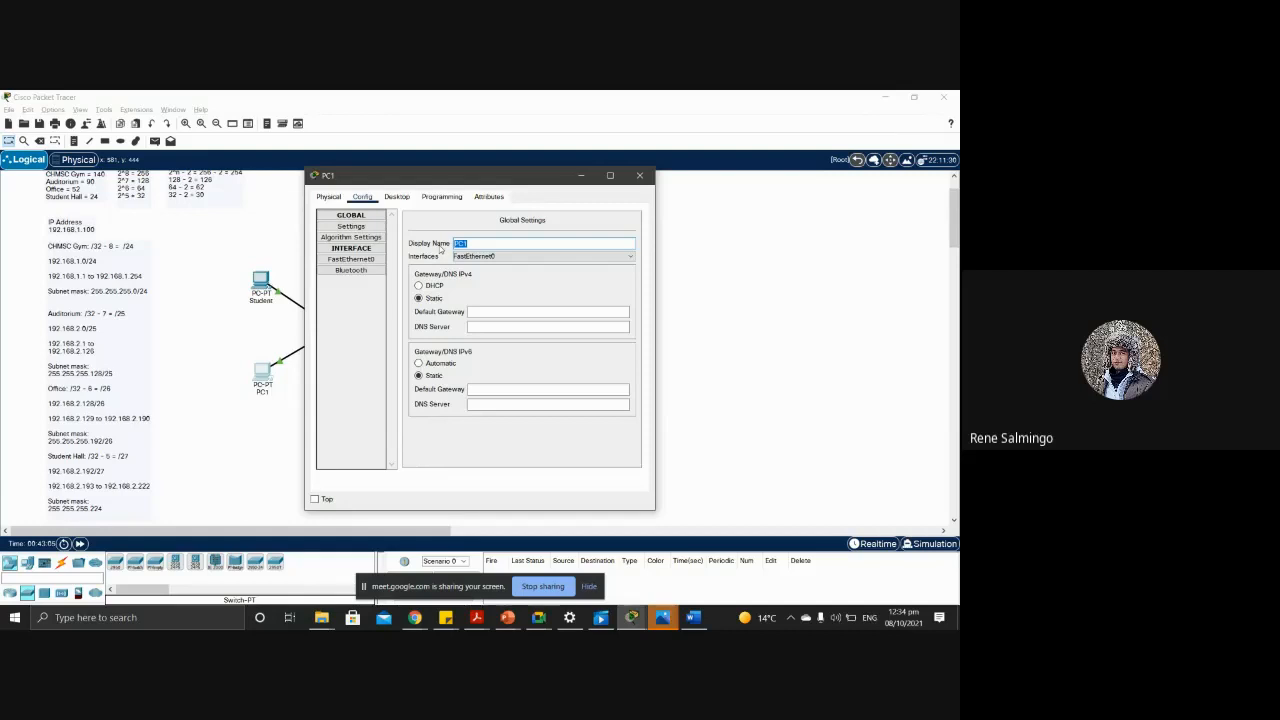
{"action": "type", "text": "Office"}
Step: Set the IPv4 address of the Office PC's FastEthernet0 interface to 192.168.2.128
{"action": "left_click", "coordinate": [509, 312]}
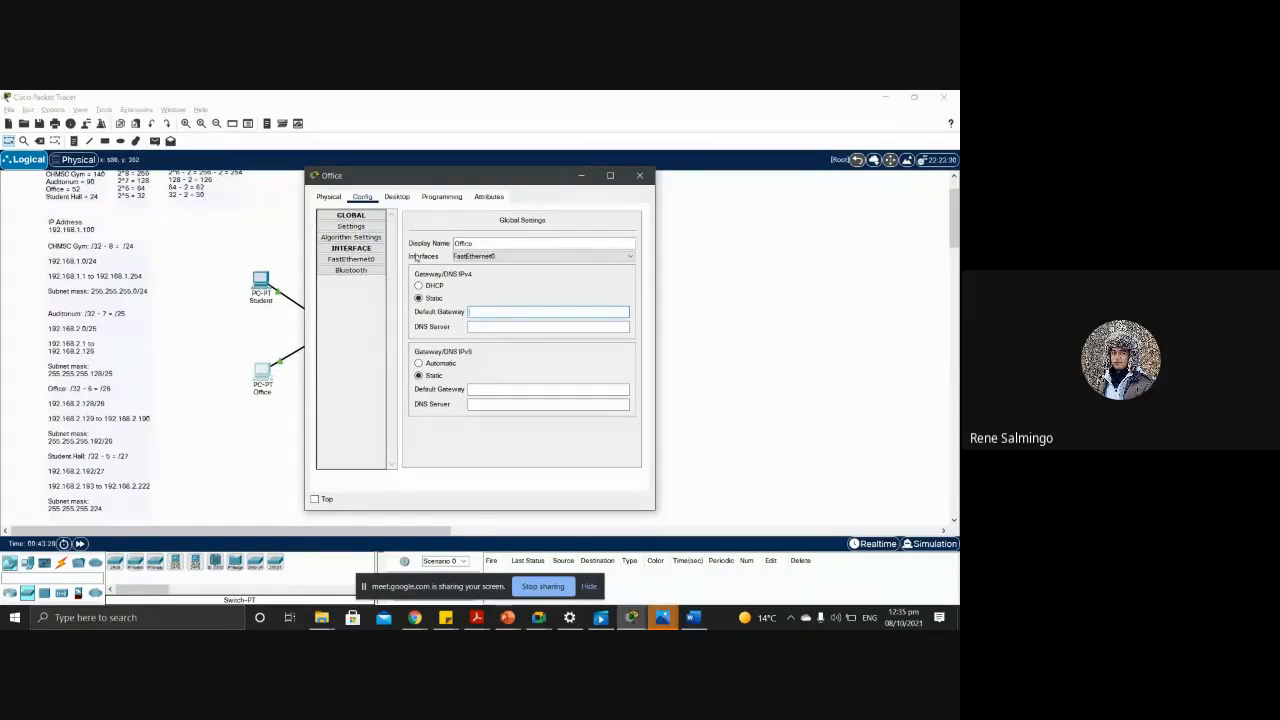
{"action": "left_click", "coordinate": [358, 260]}
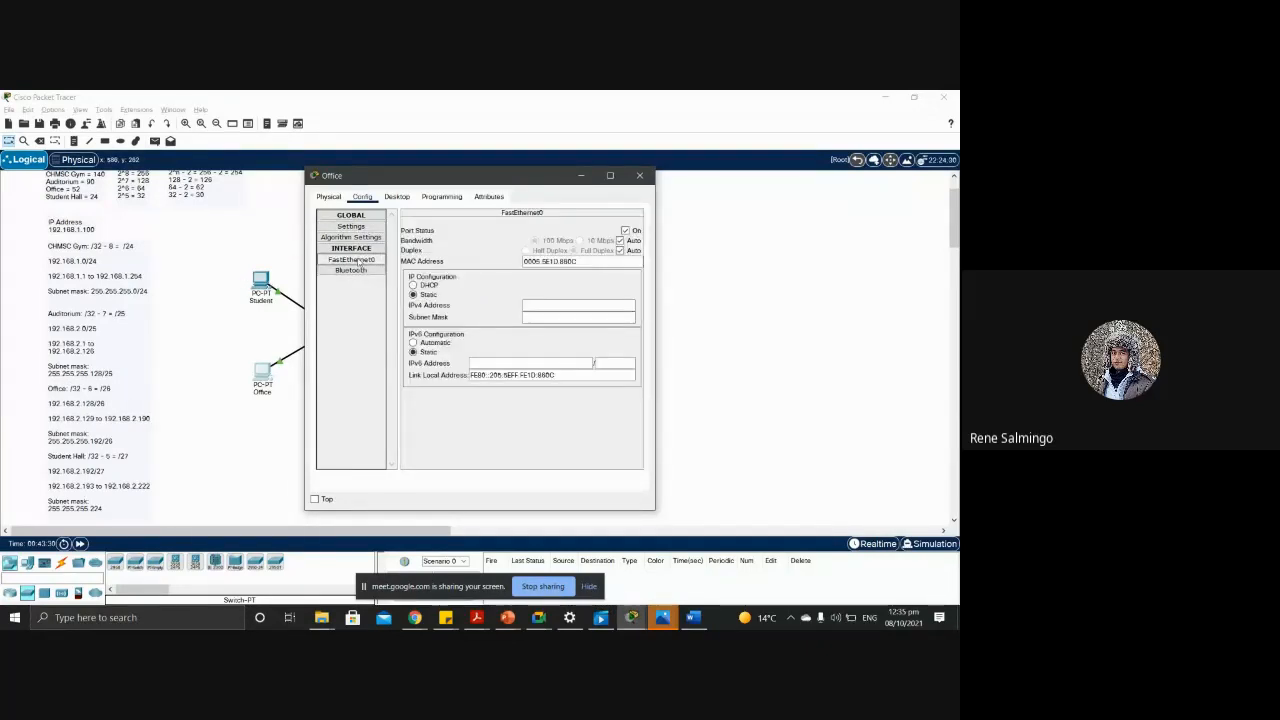
{"action": "left_click", "coordinate": [575, 304]}
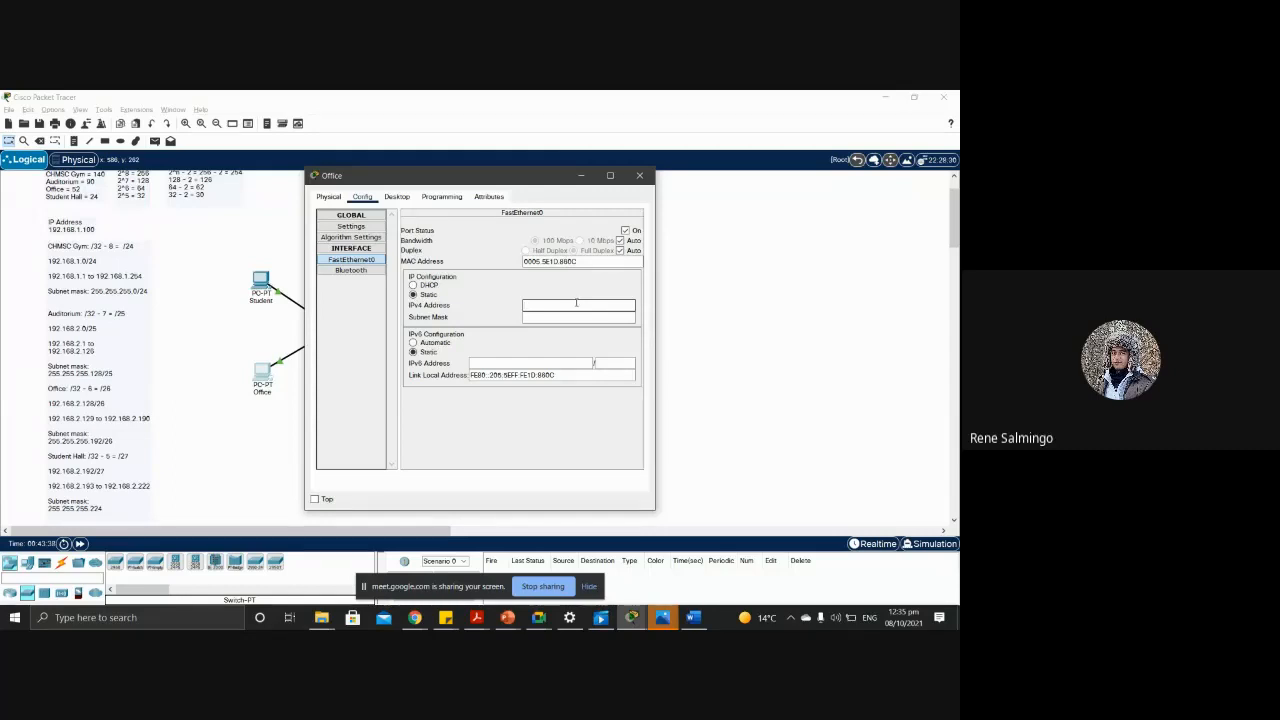
{"action": "type", "text": "192.168.2.128"}
Step: Try to set the Office PC's subnet mask to 255.255.255.128
{"action": "left_click", "coordinate": [580, 318]}
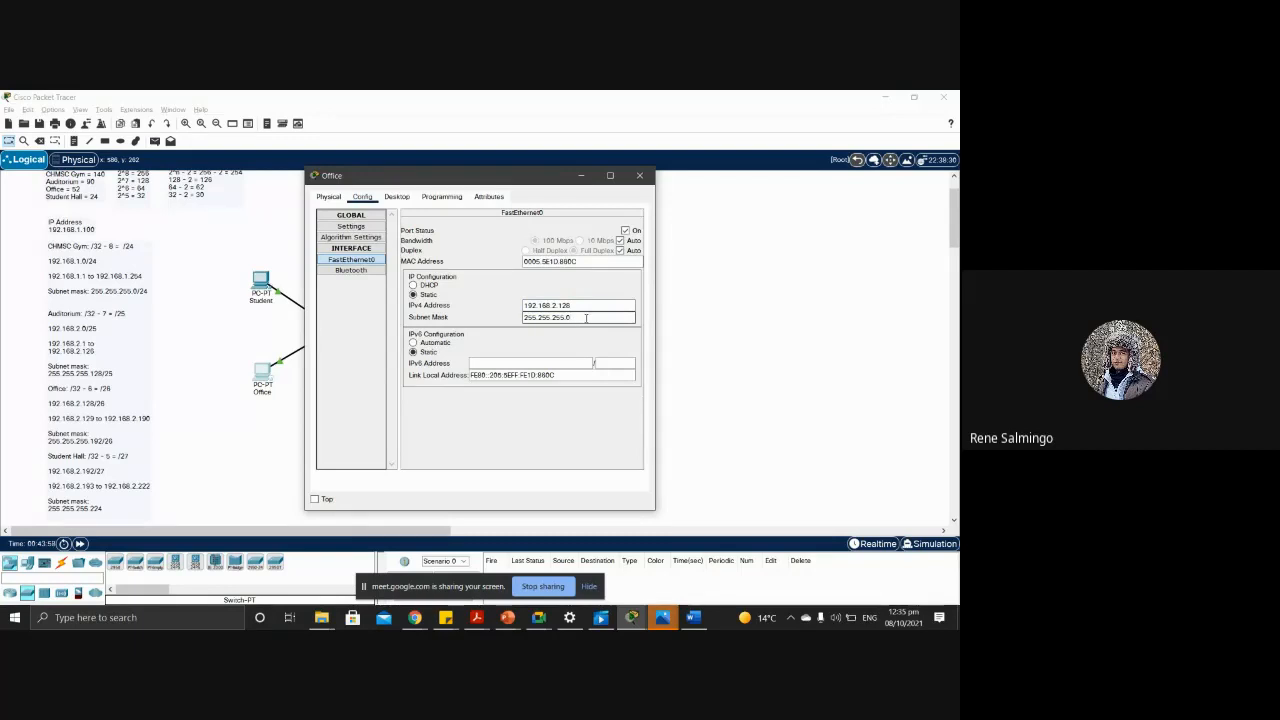
{"action": "key", "text": "BackSpace"}
{"action": "type", "text": "128"}
{"action": "left_click", "coordinate": [587, 346]}
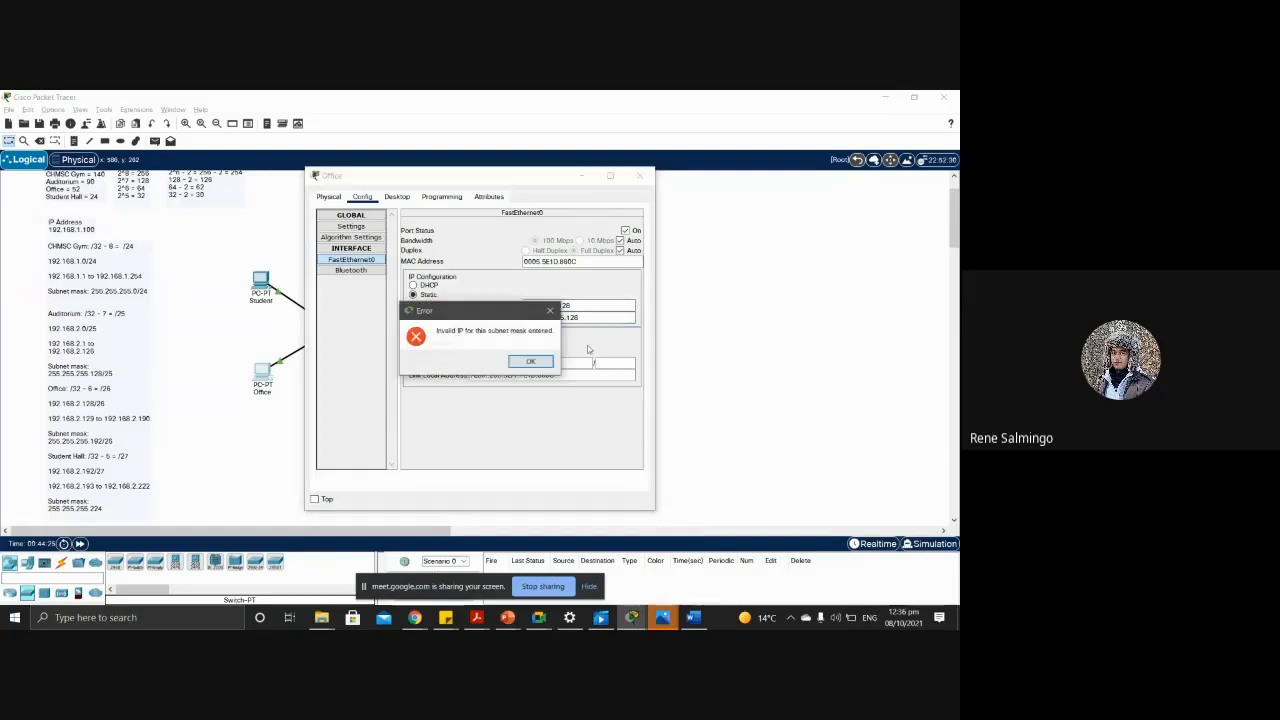
{"action": "left_click", "coordinate": [530, 361]}
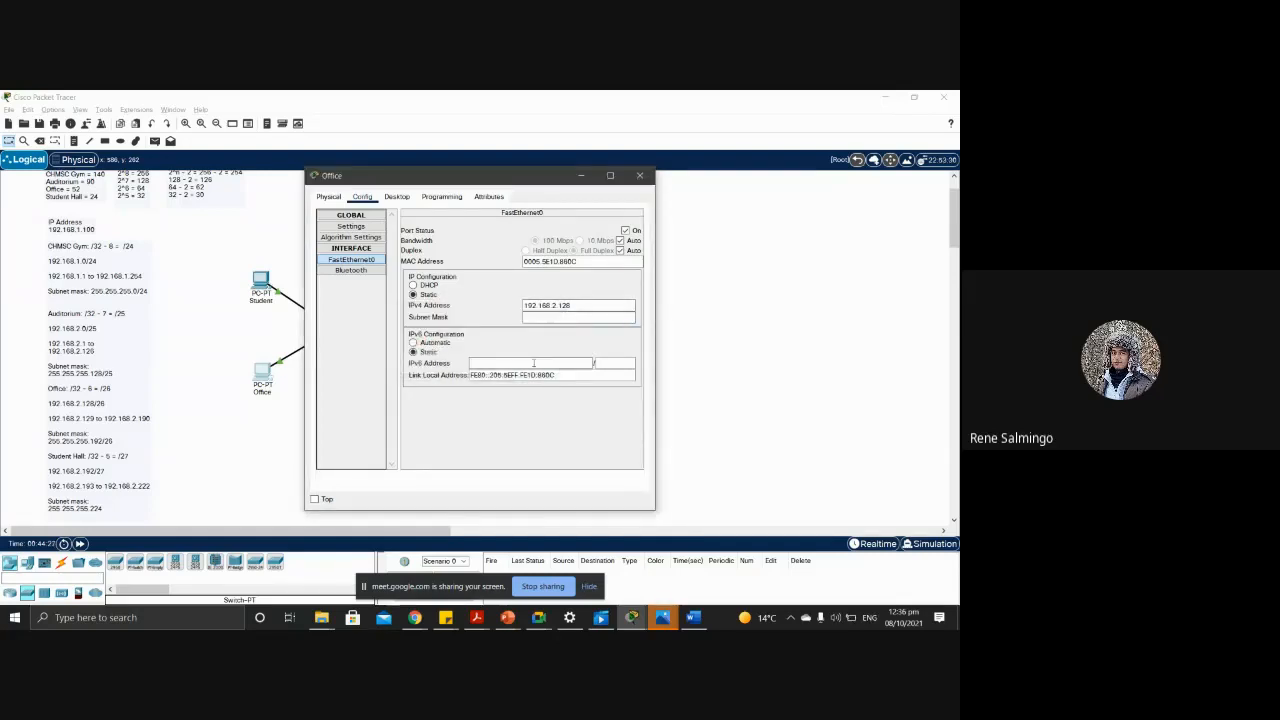
Step: Try to apply the subnet mask 255.255.255.192 to the Office PC's FastEthernet0 interface
{"action": "left_click", "coordinate": [567, 318]}
{"action": "type", "text": "255"}
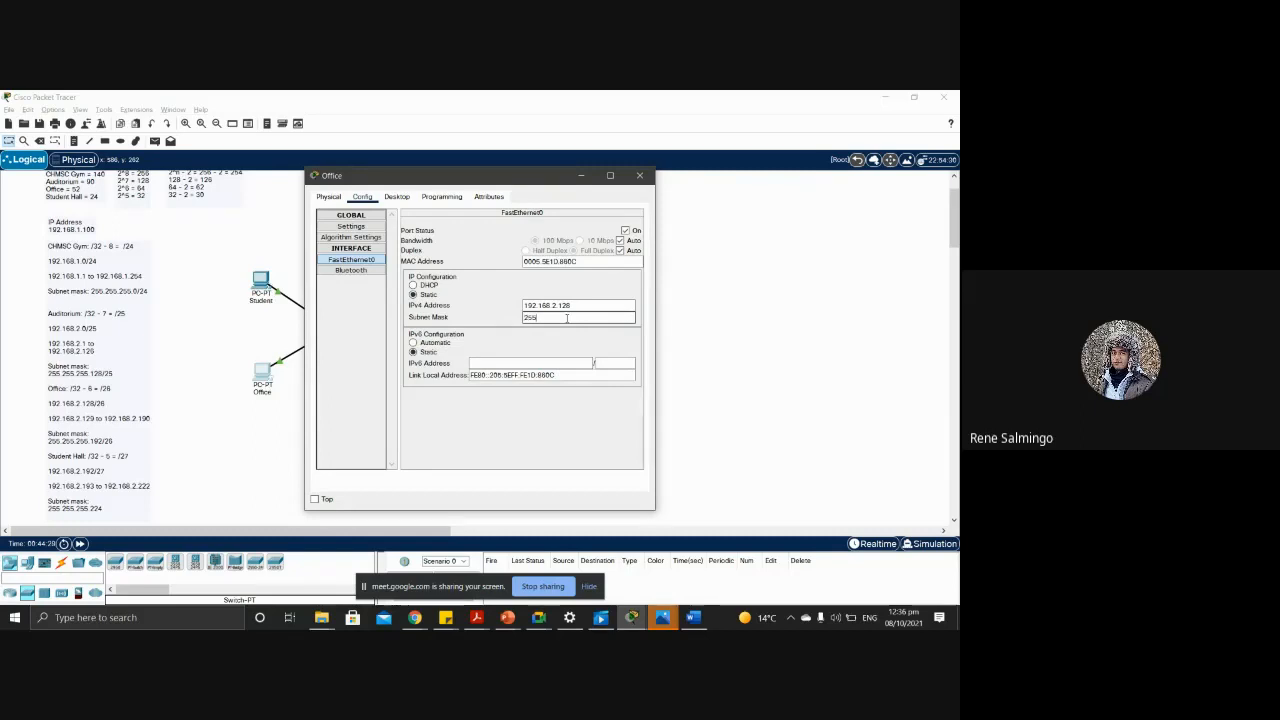
{"action": "type", "text": ".255"}
{"action": "type", "text": ".255.192"}
{"action": "key", "text": "Return"}
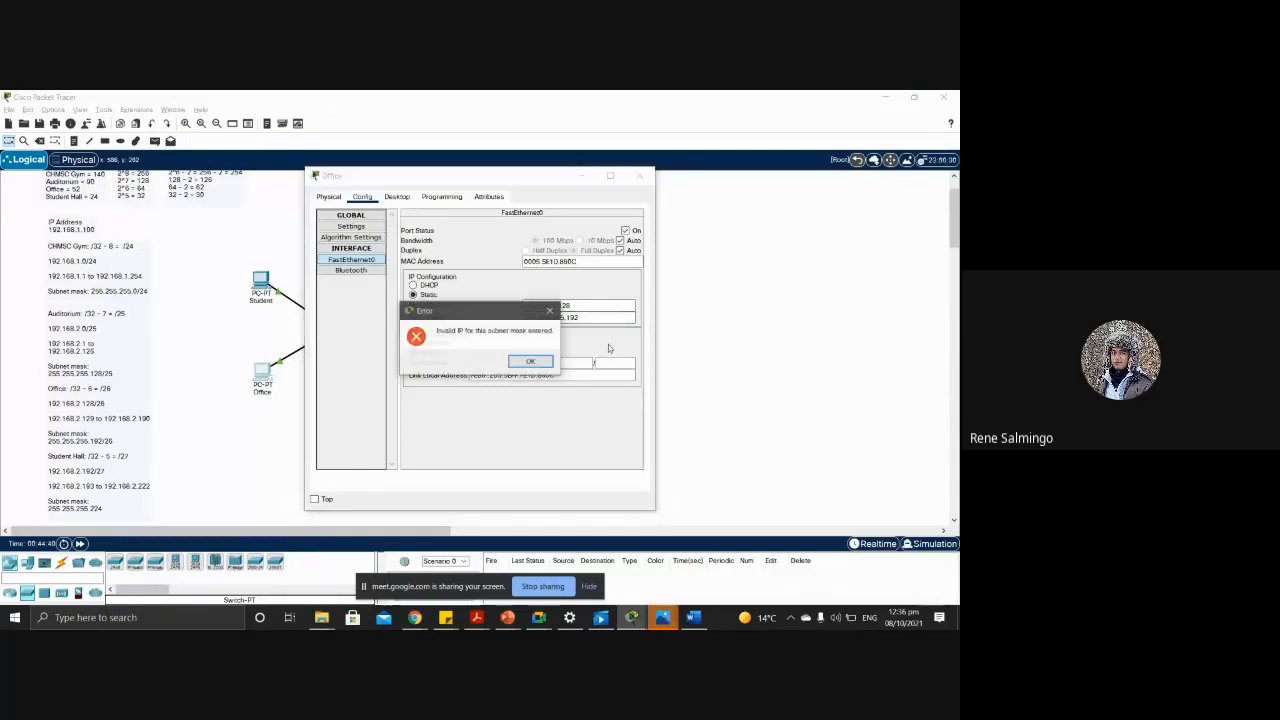
{"action": "left_click", "coordinate": [527, 362]}
{"action": "left_click", "coordinate": [558, 317]}
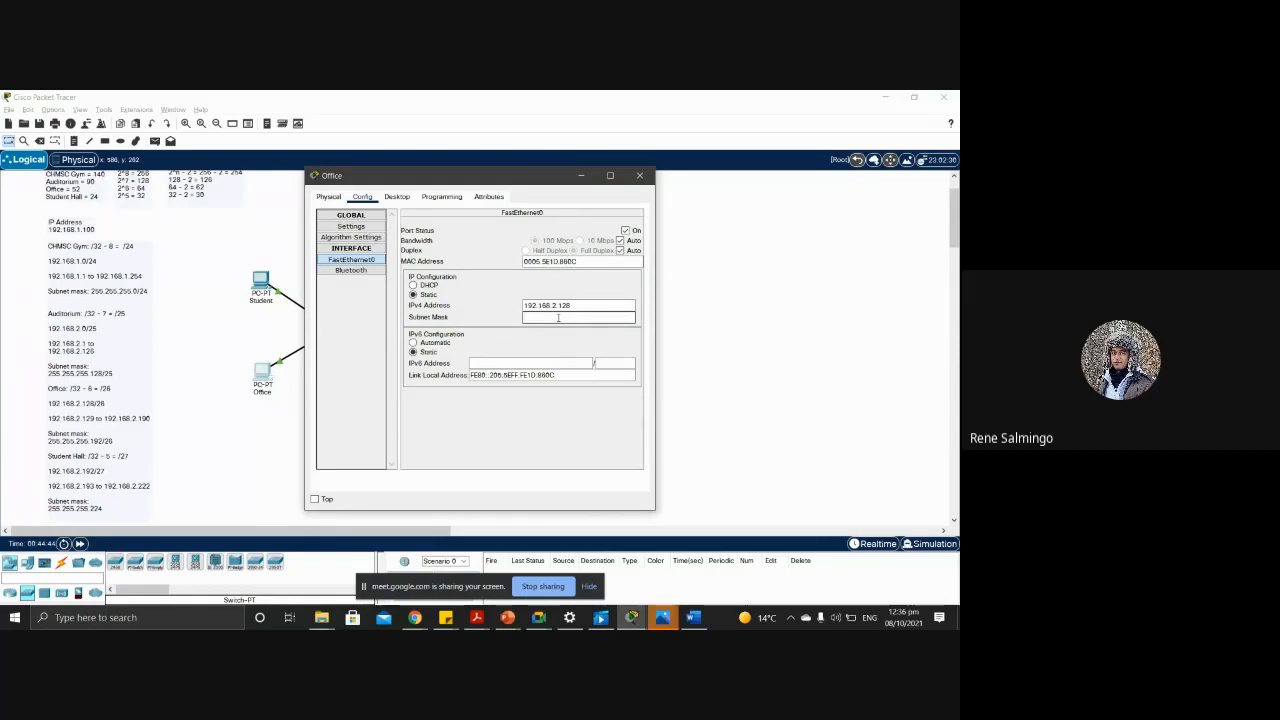
{"action": "type", "text": "255.255.255.192"}
{"action": "key", "text": "Return"}
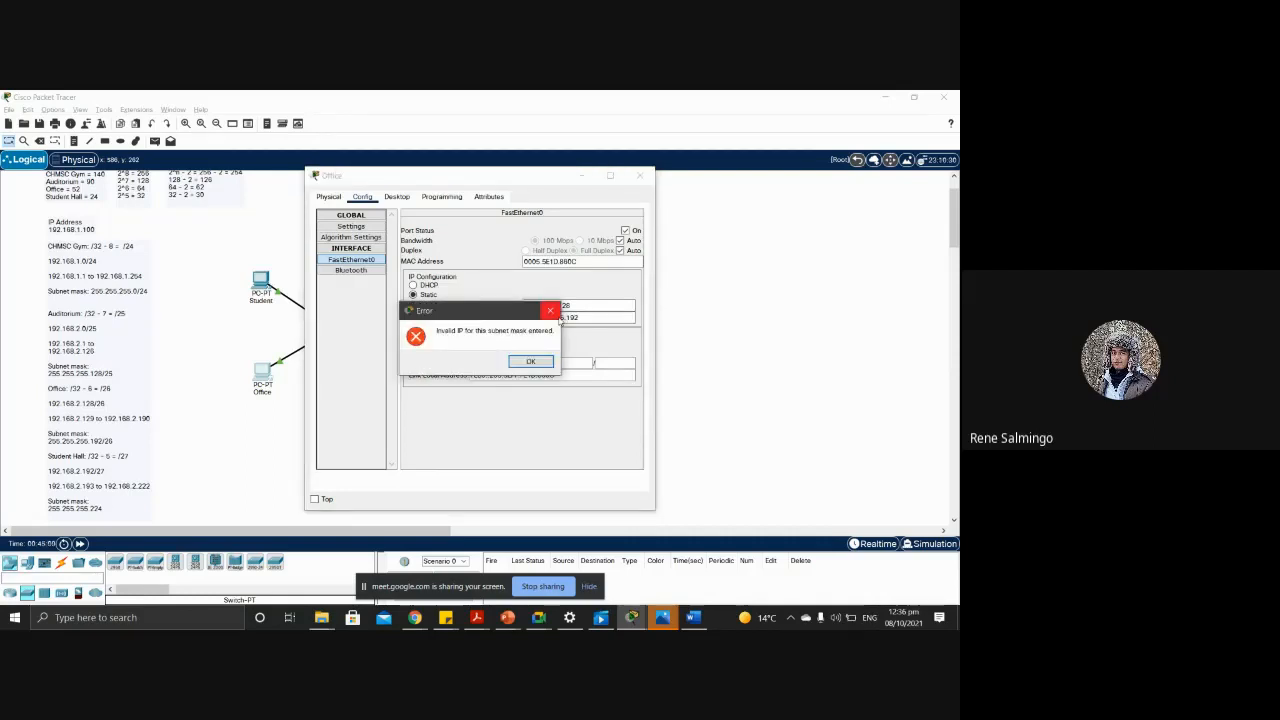
{"action": "key", "text": "Return"}
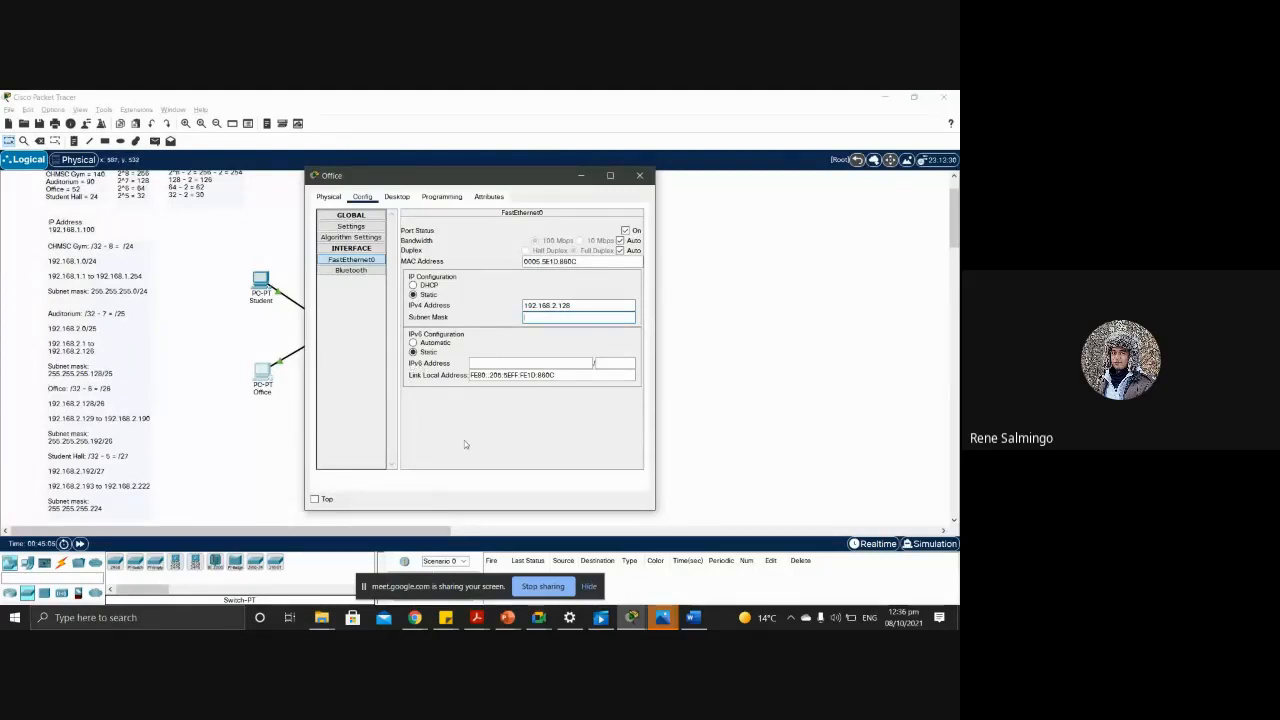
Step: Try to assign the Office PC the static IPv4 address 192.168.2.128 with subnet mask 255.255.255.192
{"action": "left_click", "coordinate": [583, 305]}
{"action": "left_click", "coordinate": [592, 318]}
{"action": "left_click", "coordinate": [397, 197]}
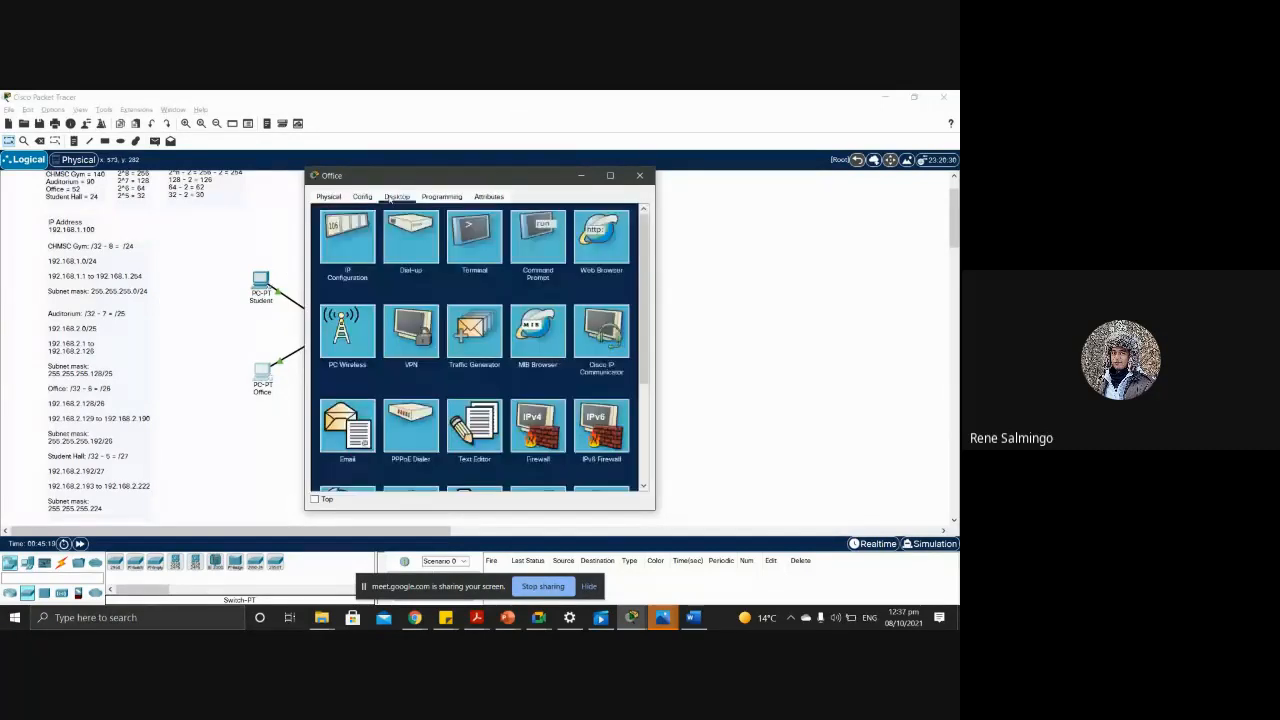
{"action": "left_click", "coordinate": [343, 226]}
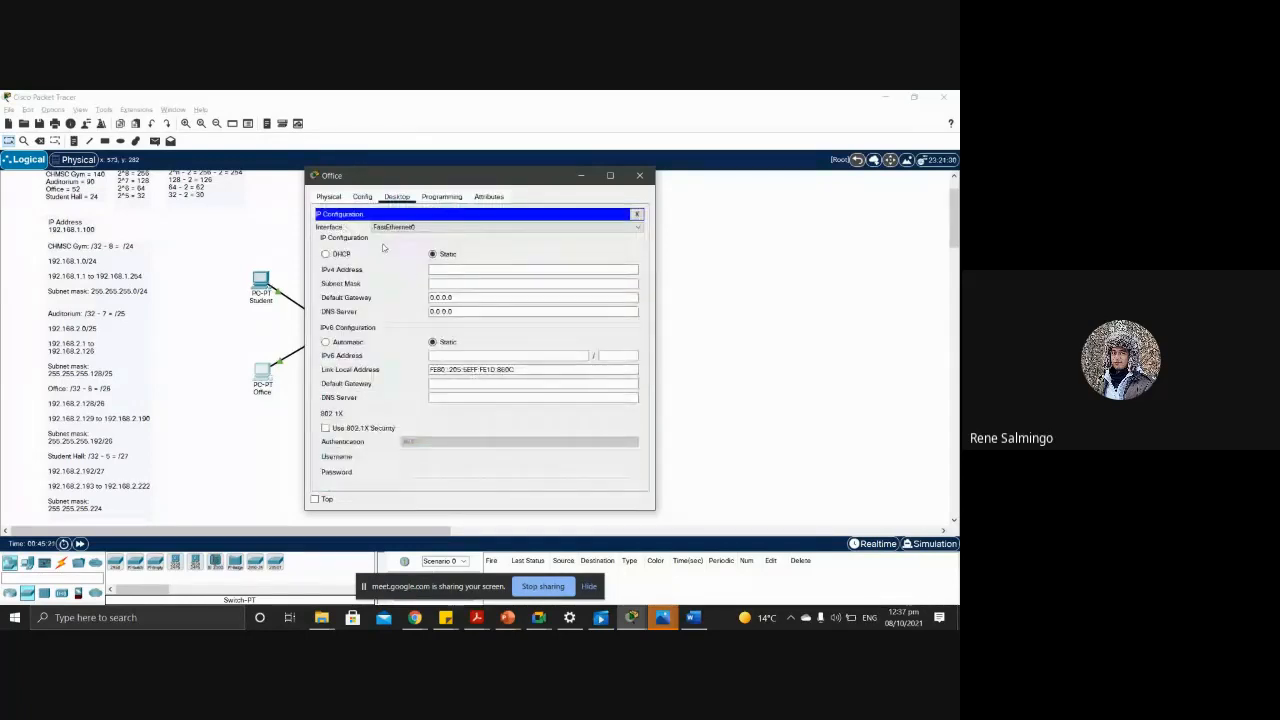
{"action": "left_click", "coordinate": [362, 198]}
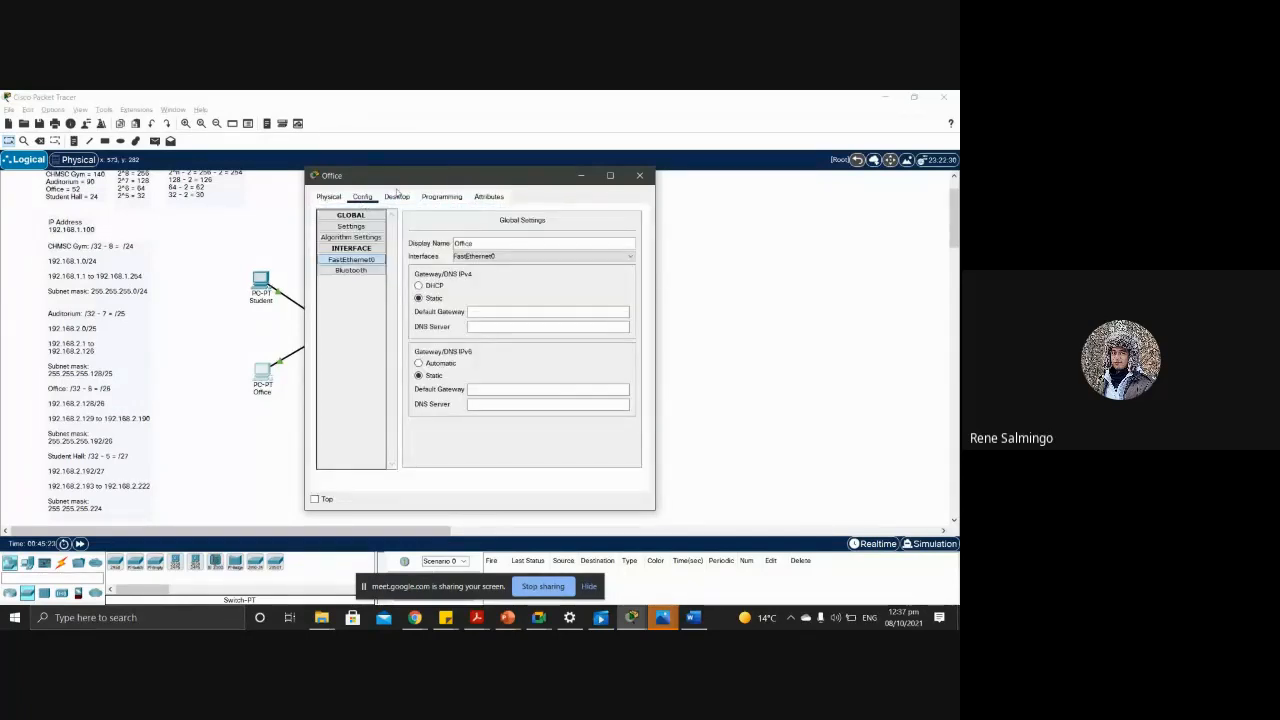
{"action": "left_click", "coordinate": [396, 198]}
{"action": "left_click", "coordinate": [457, 269]}
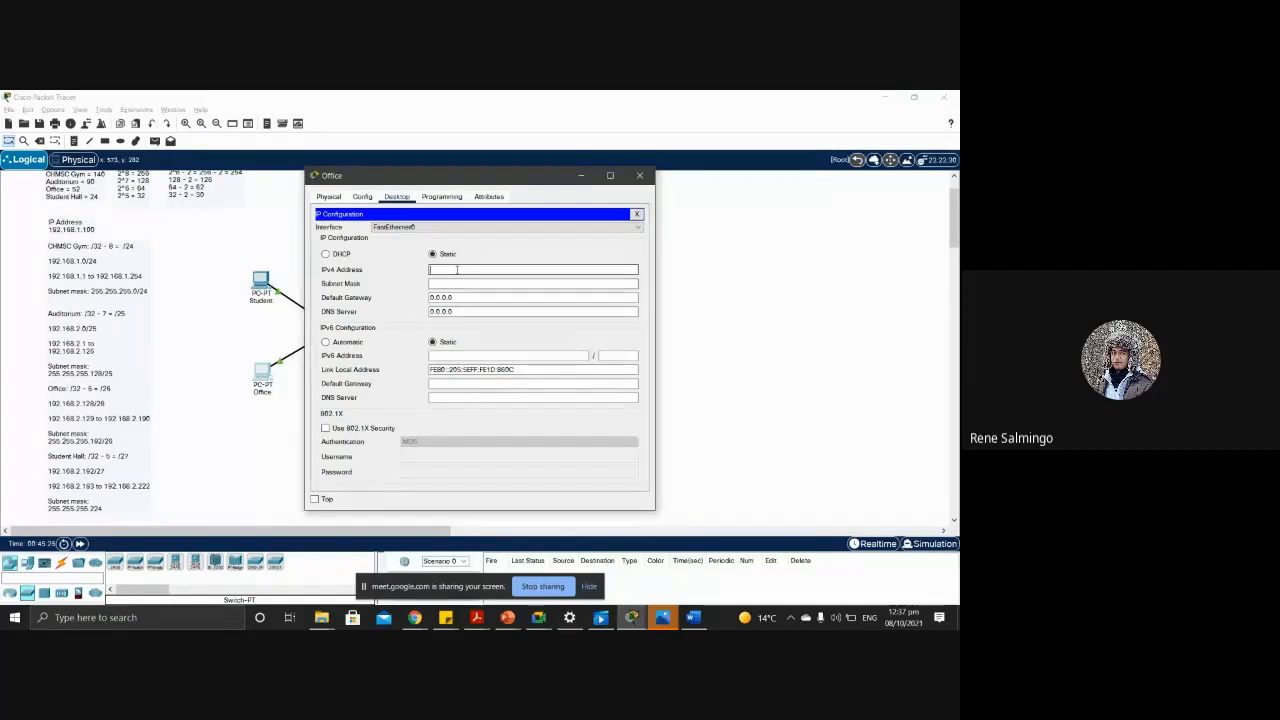
{"action": "type", "text": "19"}
{"action": "type", "text": "2.168.2.128"}
{"action": "left_click", "coordinate": [497, 283]}
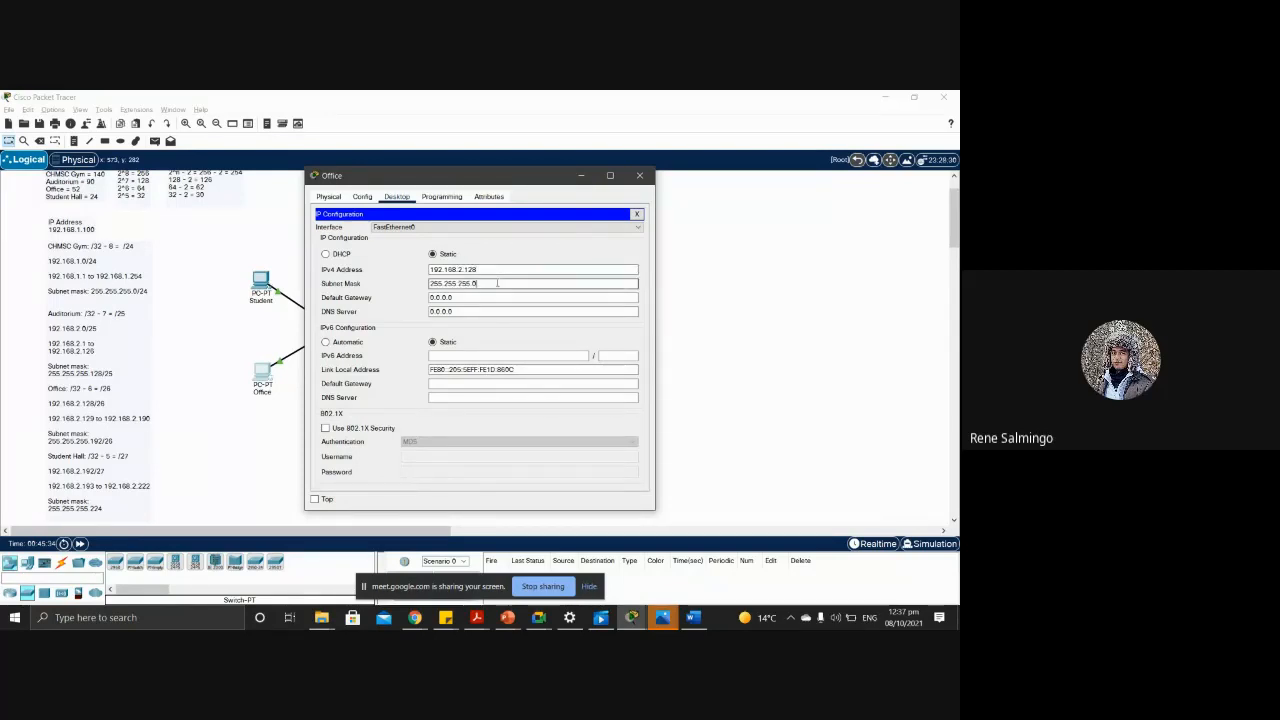
{"action": "key", "text": "BackSpace"}
{"action": "type", "text": "192"}
{"action": "left_click", "coordinate": [512, 300]}
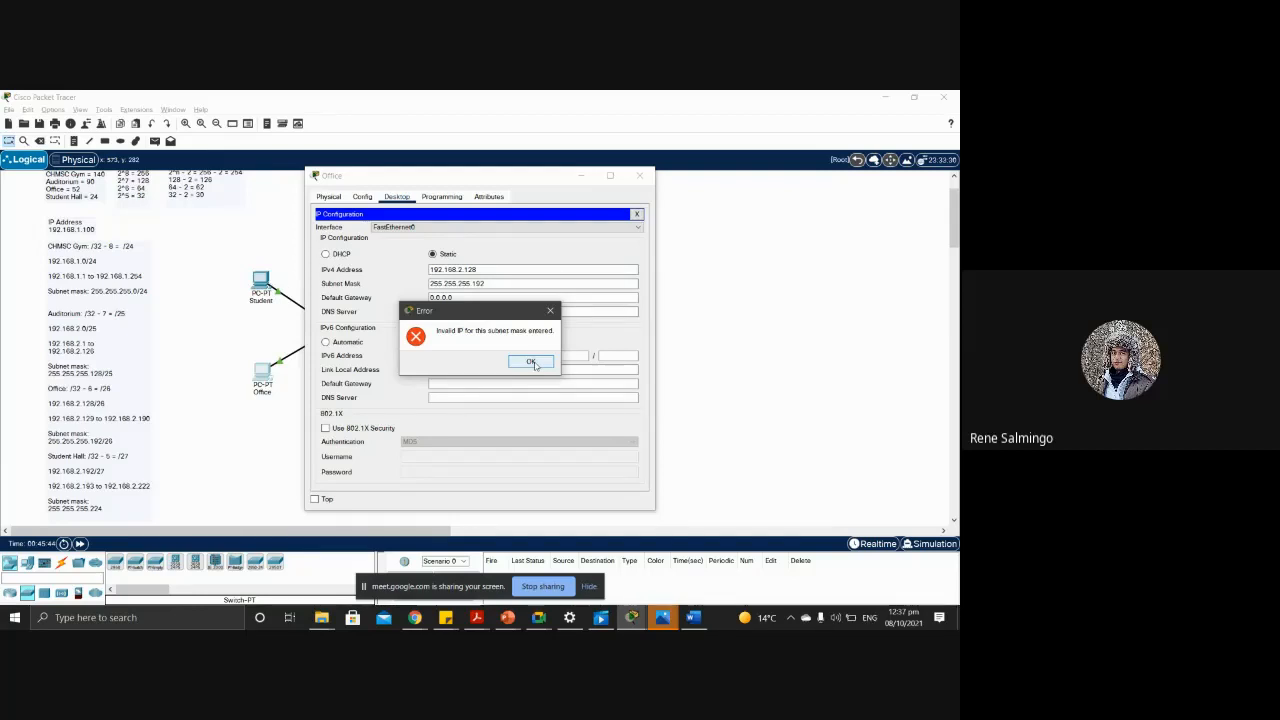
{"action": "left_click", "coordinate": [531, 362]}
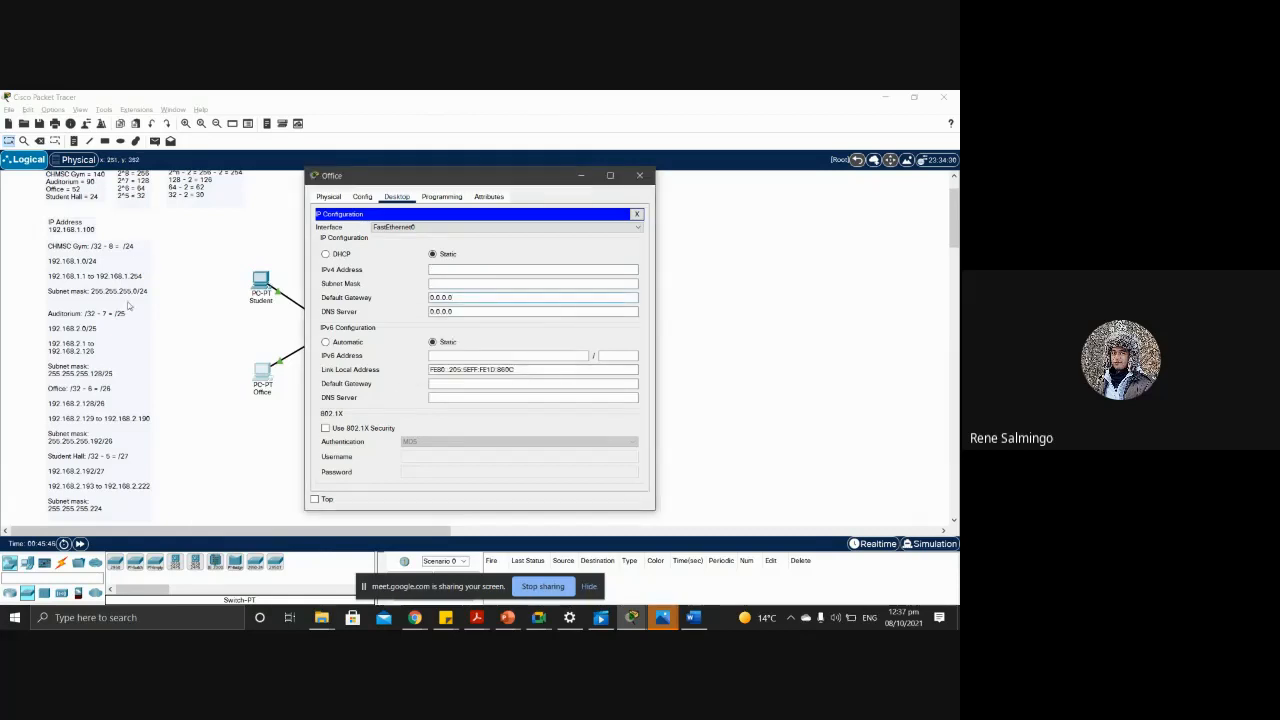
{"action": "left_click", "coordinate": [645, 177]}
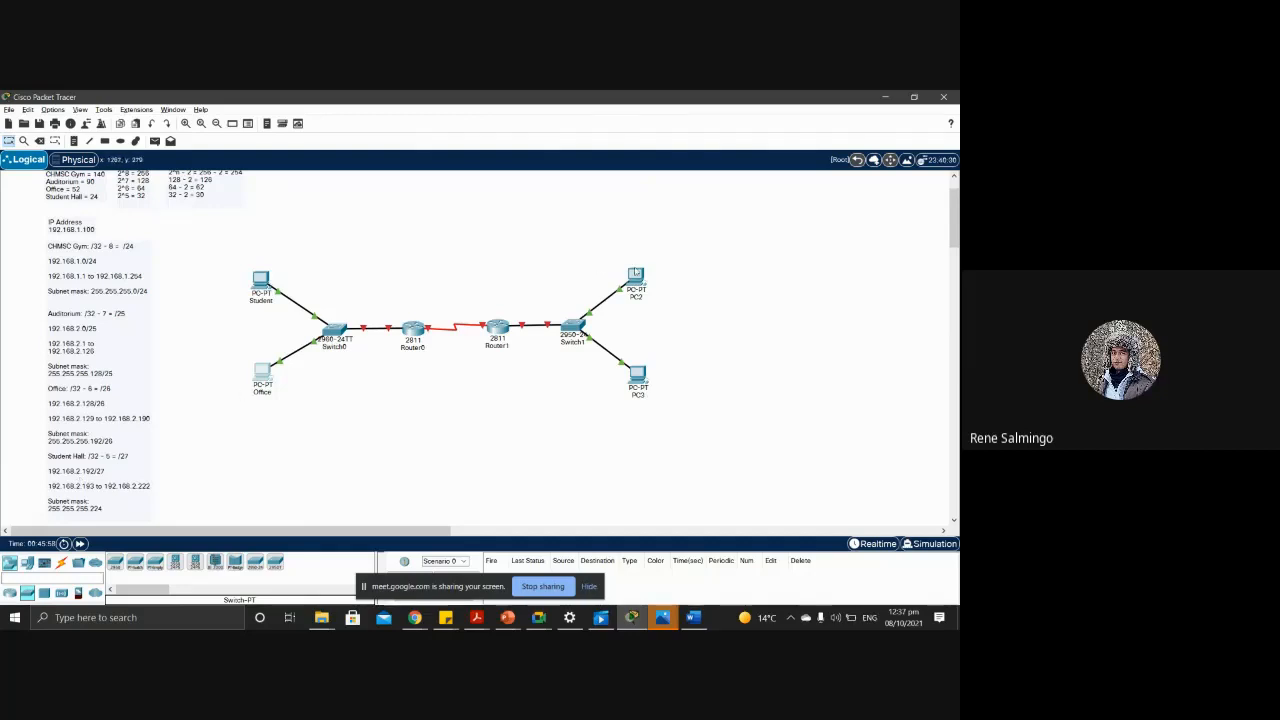
Step: Inspect the address details of the PCs in the topology and the IP configuration of the Office PC
{"action": "mouse_move", "coordinate": [637, 277]}
{"action": "mouse_move", "coordinate": [264, 383]}
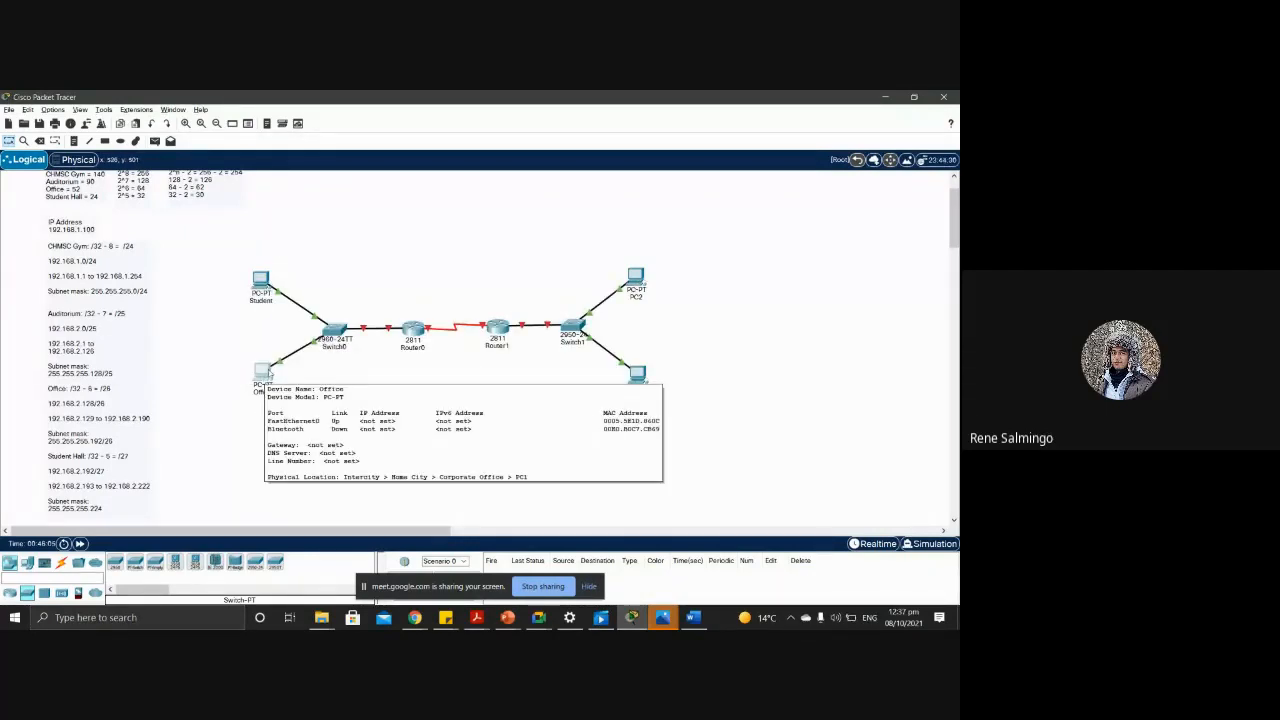
{"action": "mouse_move", "coordinate": [263, 281]}
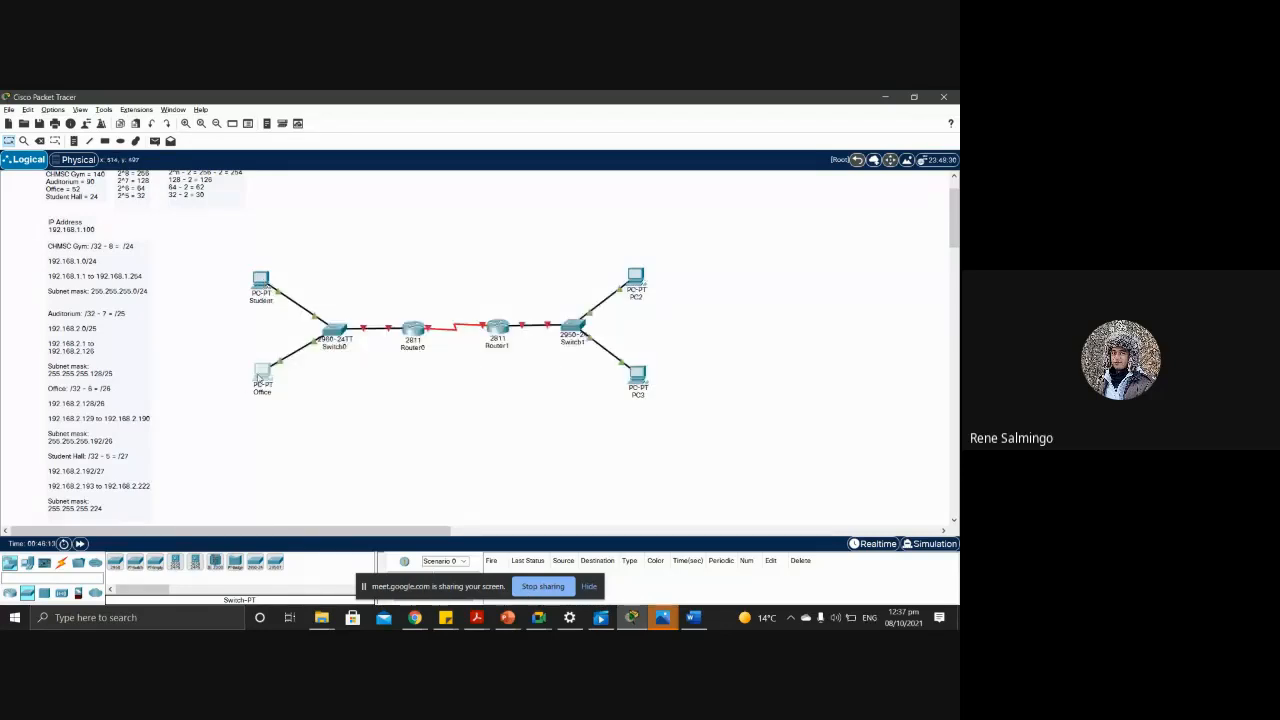
{"action": "left_click", "coordinate": [262, 376]}
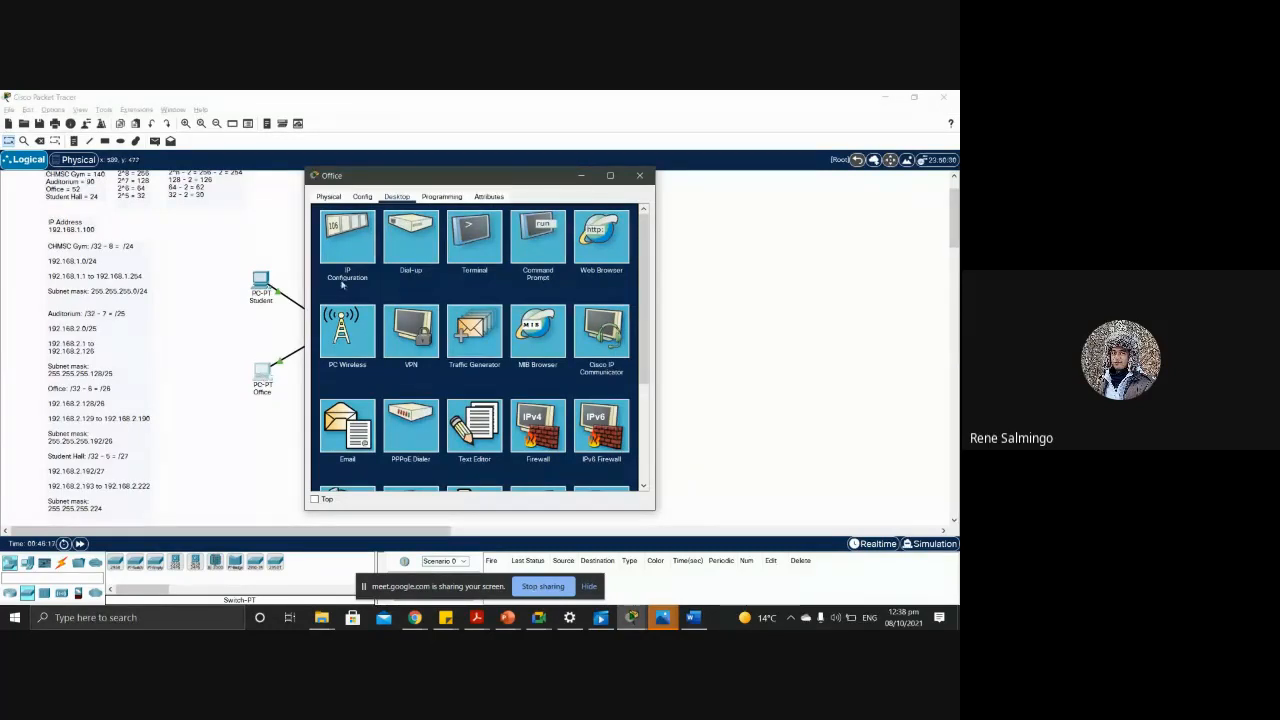
{"action": "left_click", "coordinate": [353, 243]}
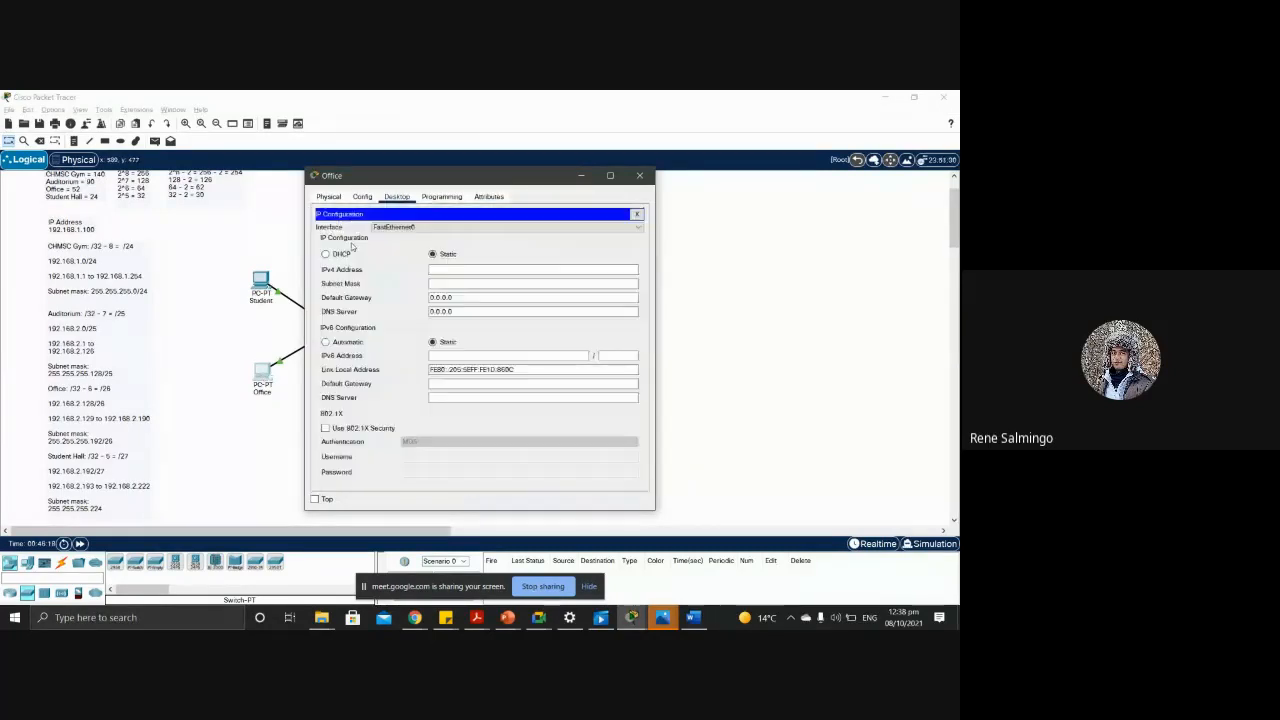
{"action": "left_click", "coordinate": [443, 270]}
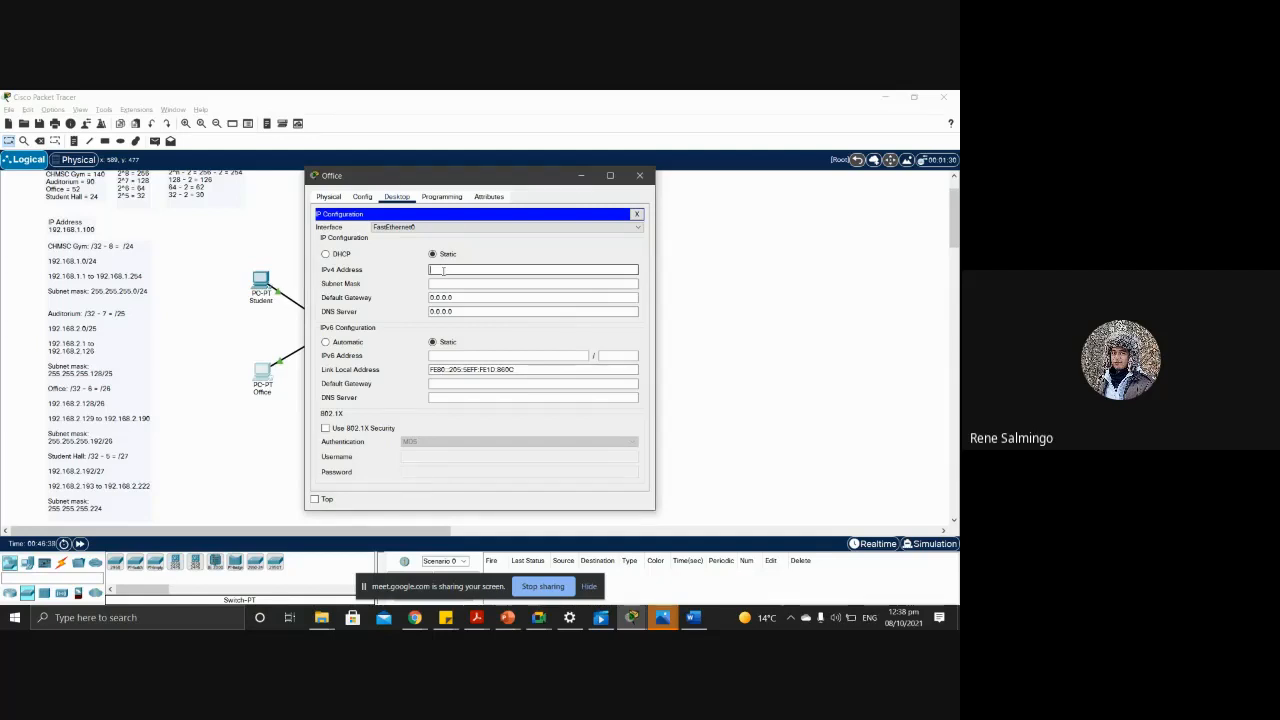
{"action": "left_click", "coordinate": [636, 214]}
{"action": "left_click", "coordinate": [284, 342]}
Step: Clear the Student PC's IPv4 default gateway and check its FastEthernet0 address settings
{"action": "left_click", "coordinate": [266, 286]}
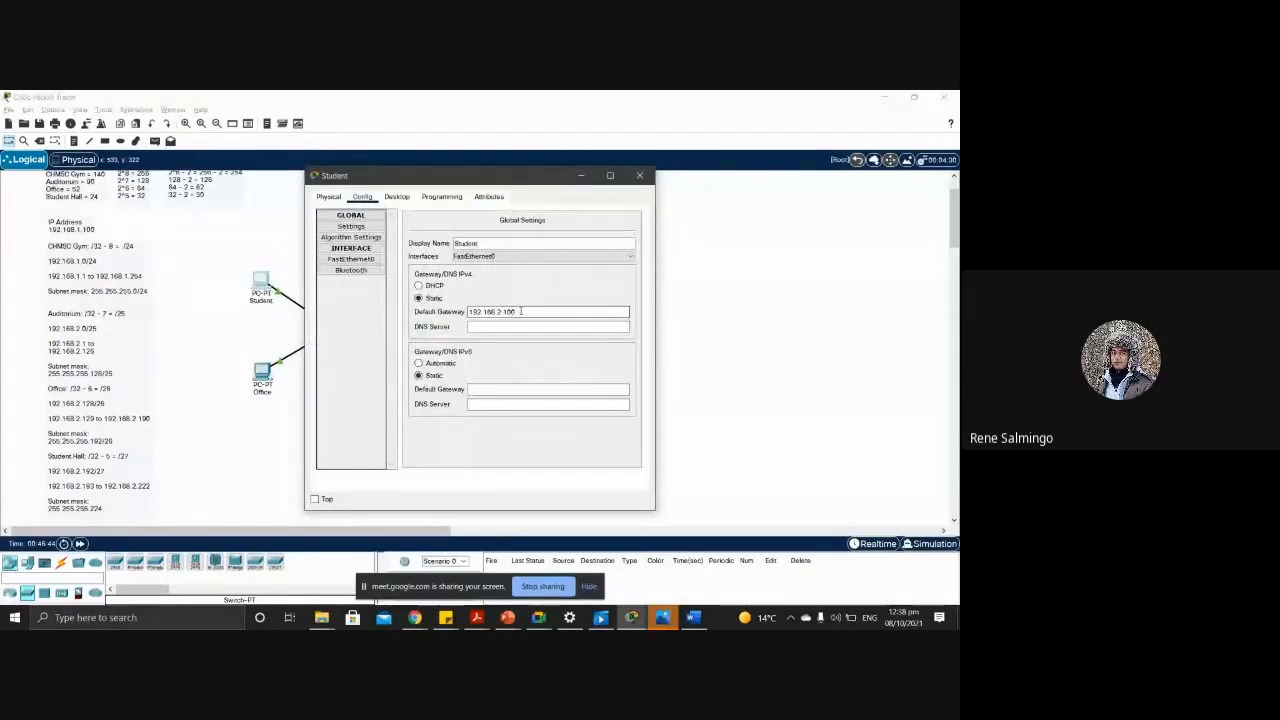
{"action": "left_click_drag", "start_coordinate": [516, 312], "coordinate": [430, 310]}
{"action": "key", "text": "BackSpace"}
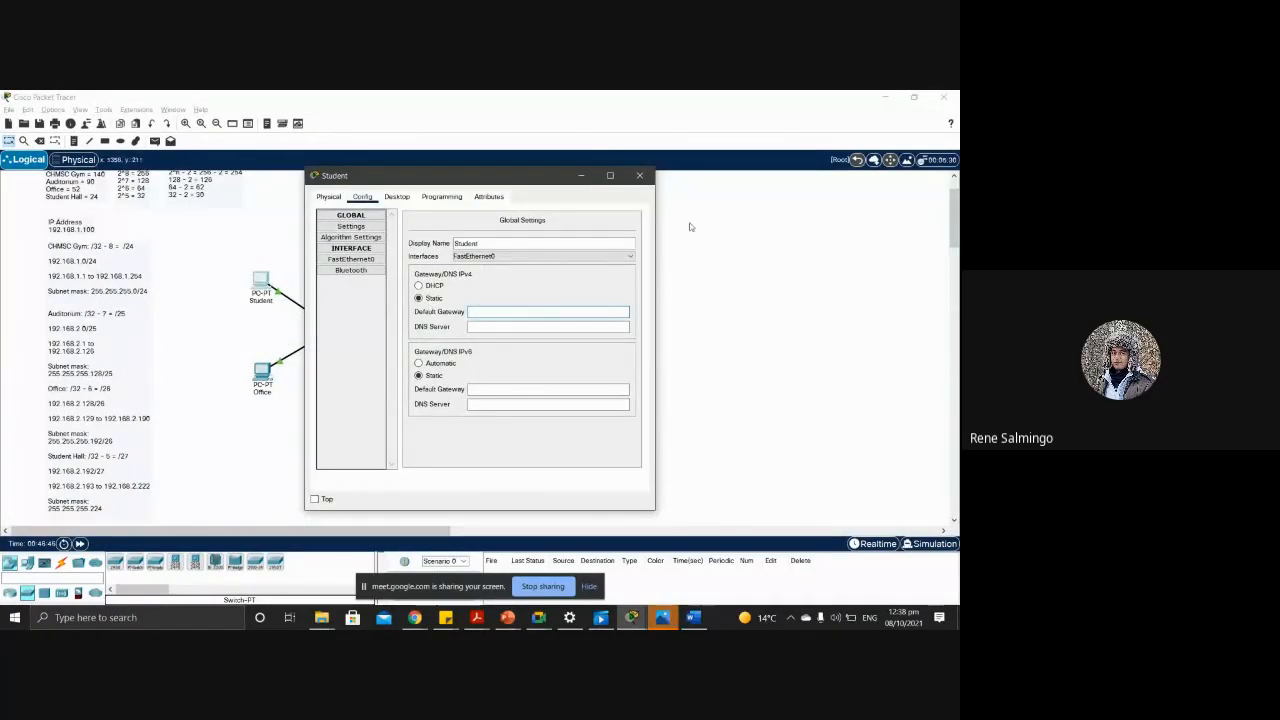
{"action": "left_click", "coordinate": [365, 262]}
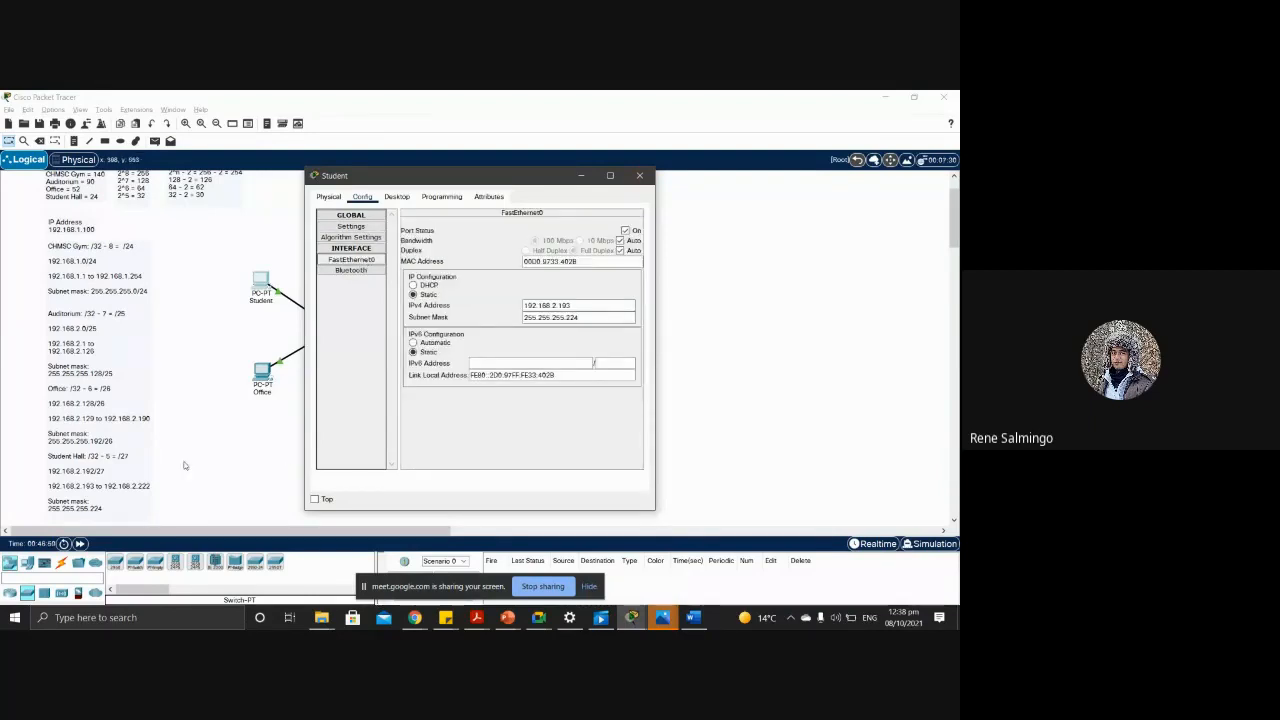
{"action": "left_click", "coordinate": [641, 177]}
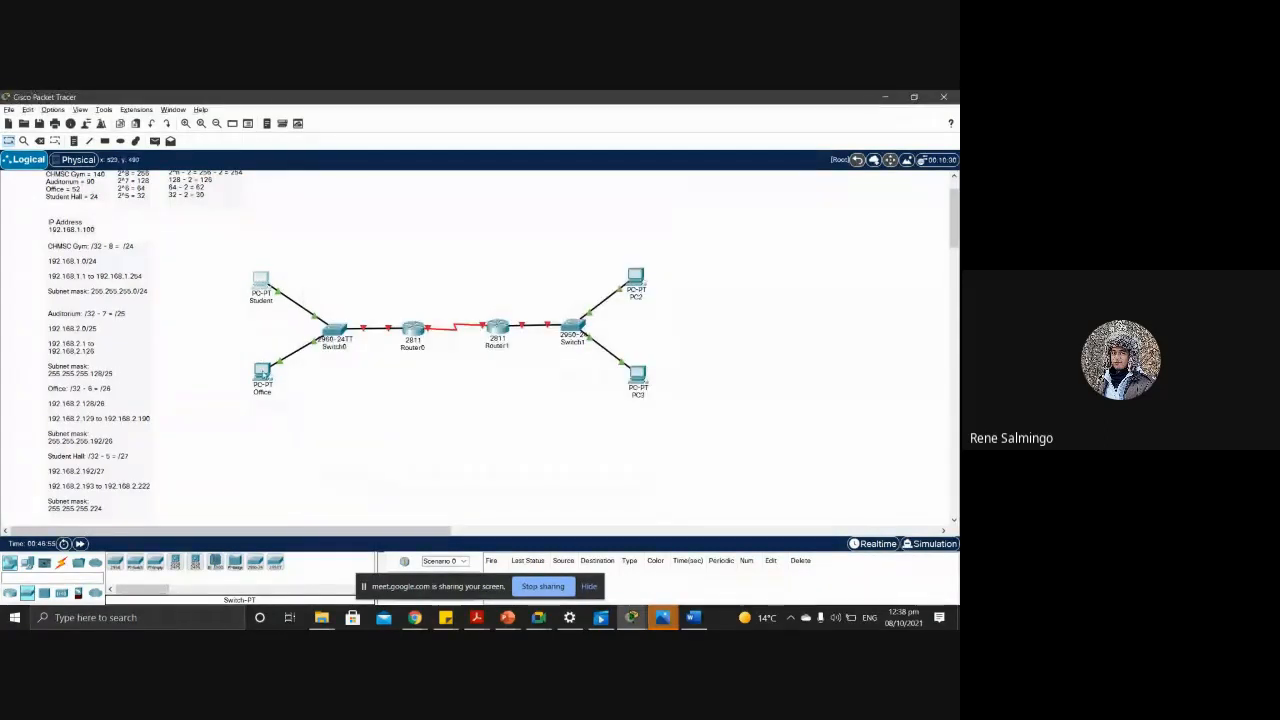
Step: Set the Office PC's static IPv4 address to 192.168.2.129 and its subnet mask to 255.255.255.192
{"action": "left_click", "coordinate": [263, 372]}
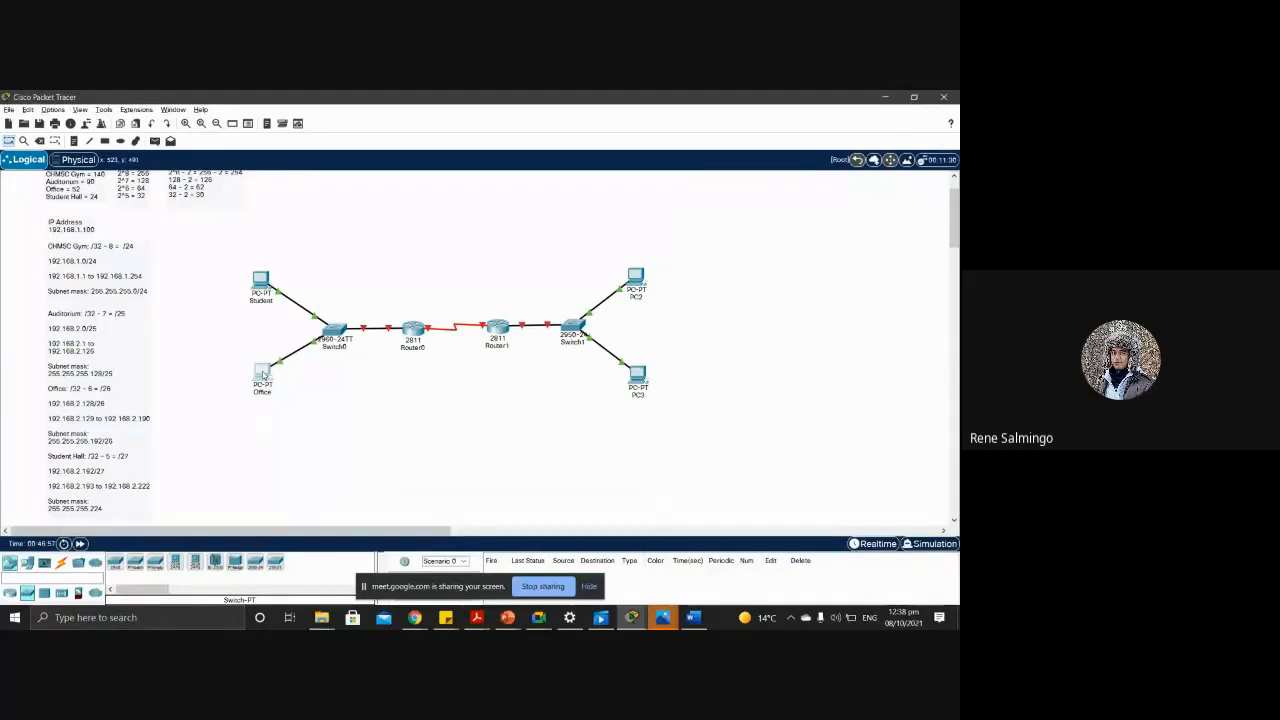
{"action": "left_click", "coordinate": [357, 245]}
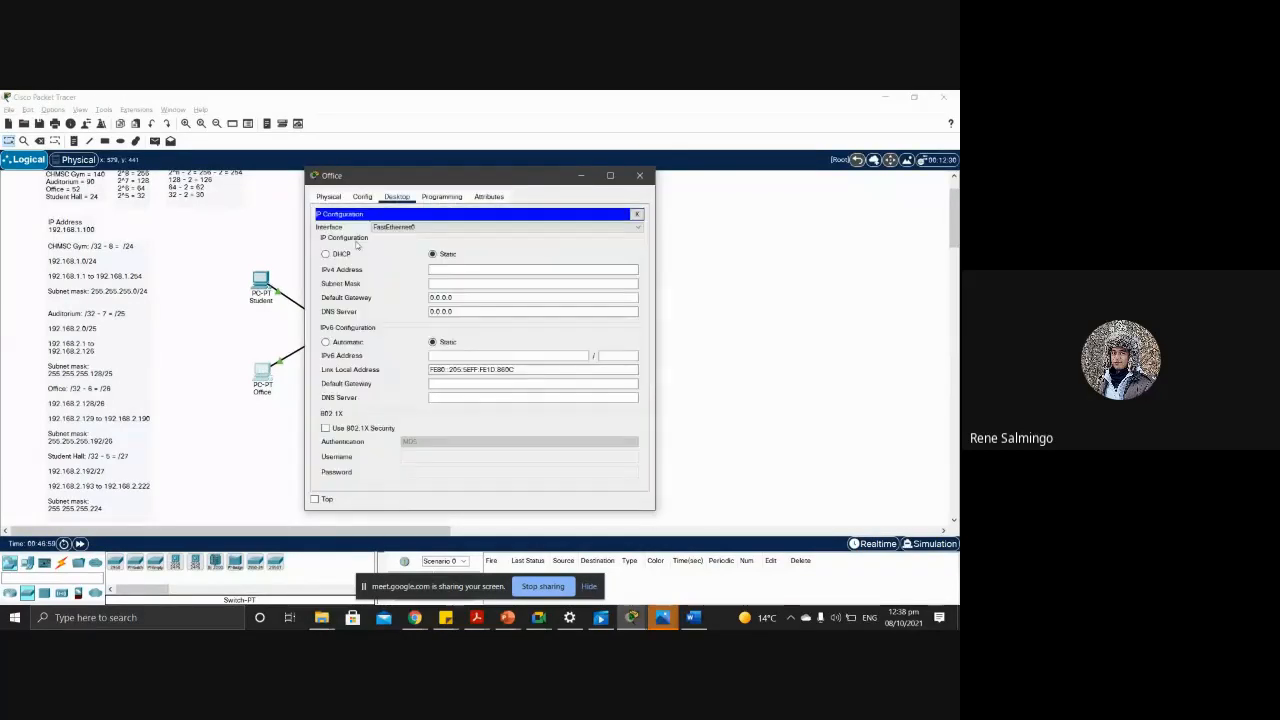
{"action": "left_click", "coordinate": [468, 271]}
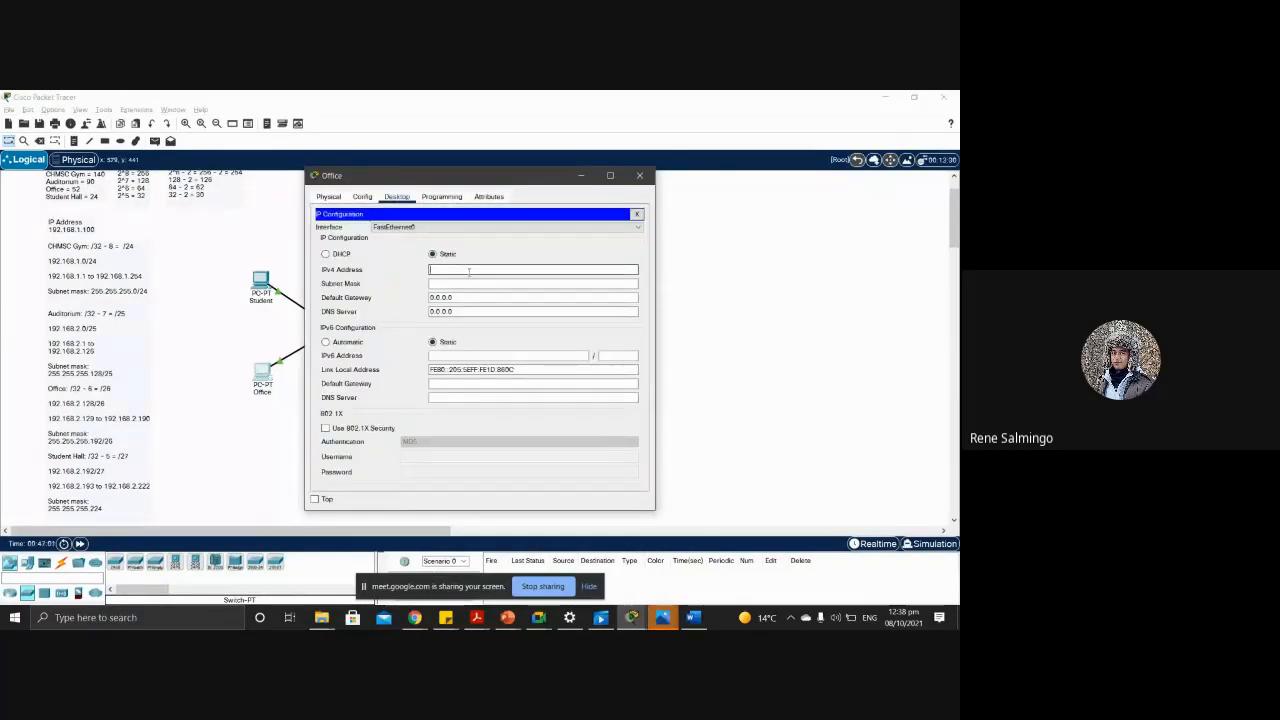
{"action": "type", "text": "192.168.2.129"}
{"action": "left_click", "coordinate": [476, 284]}
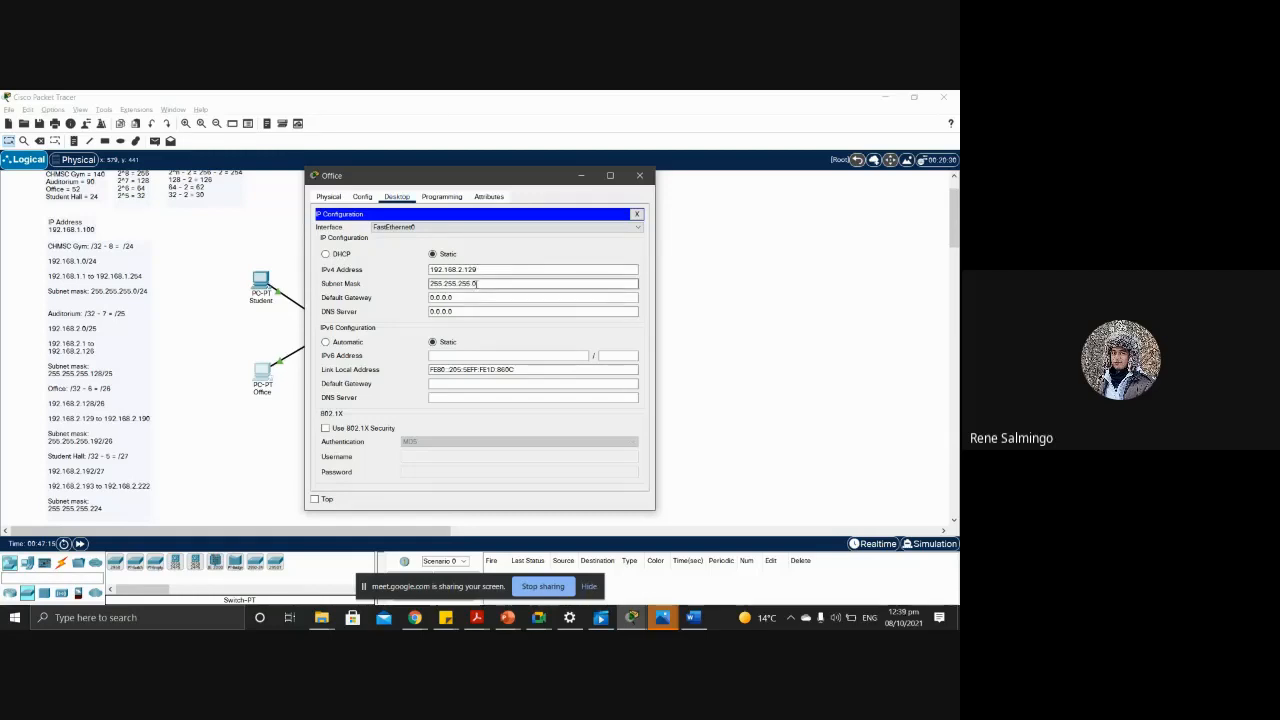
{"action": "key", "text": "BackSpace"}
{"action": "type", "text": "192"}
Step: Clear the Office PC's IPv4 default gateway, check its global settings and close its configuration window
{"action": "left_click", "coordinate": [495, 298]}
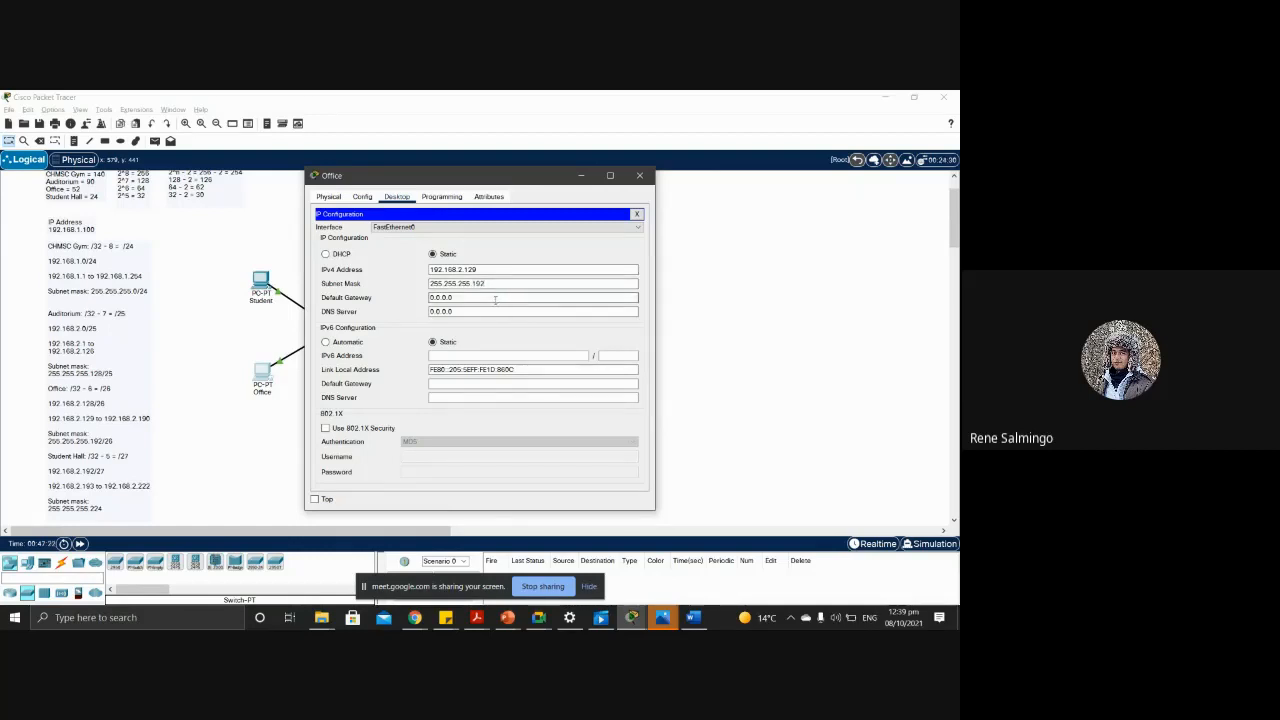
{"action": "key", "text": "BackSpace"}
{"action": "key", "text": "BackSpace"}
{"action": "key", "text": "BackSpace"}
{"action": "key", "text": "BackSpace"}
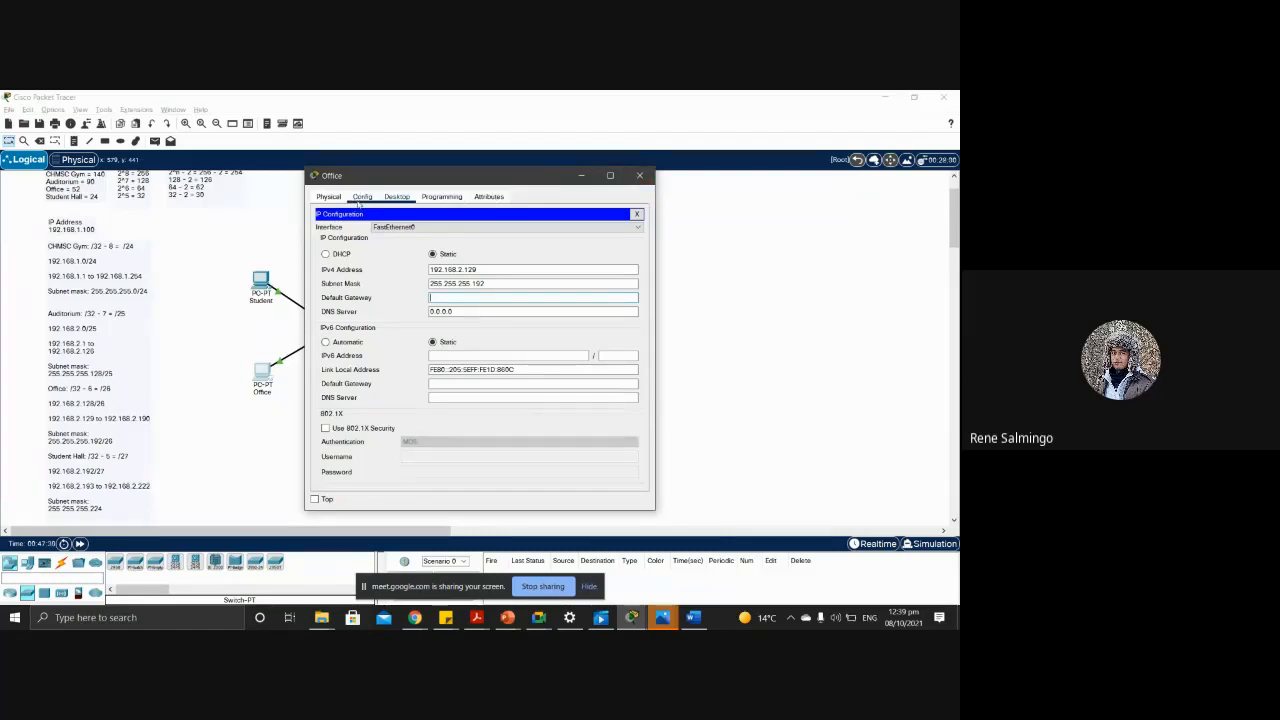
{"action": "left_click", "coordinate": [362, 196]}
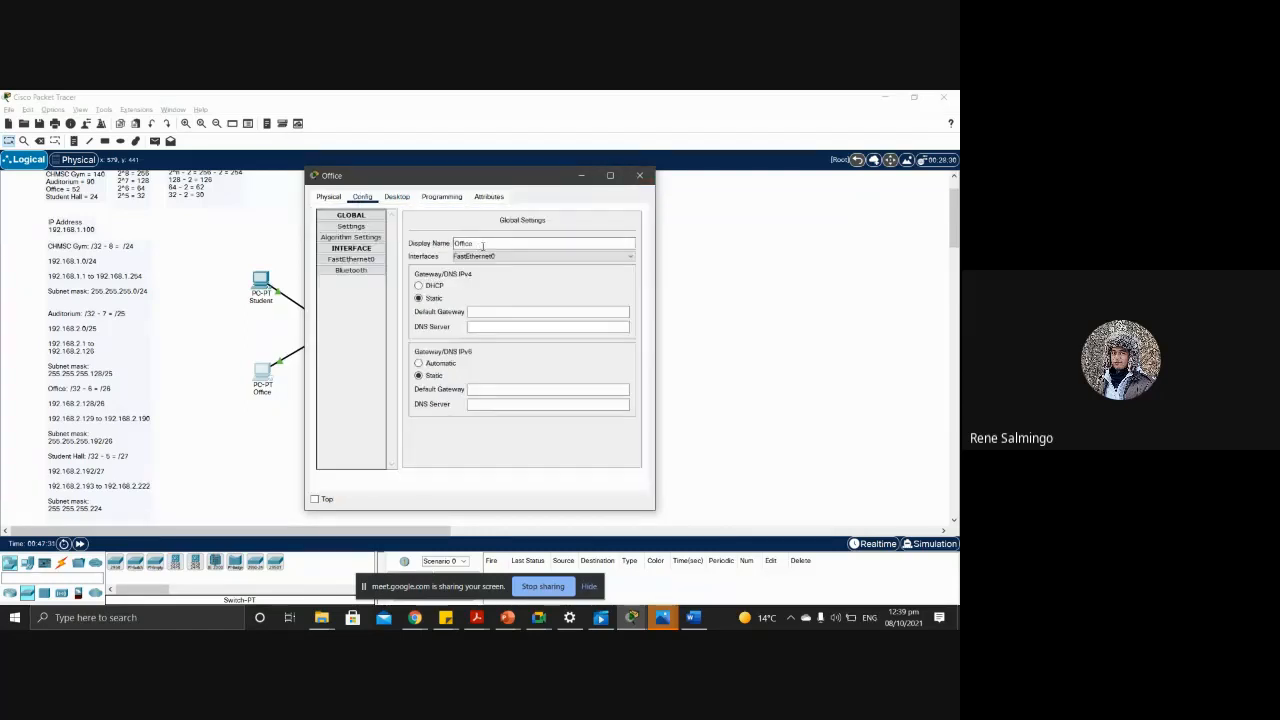
{"action": "left_click", "coordinate": [640, 176]}
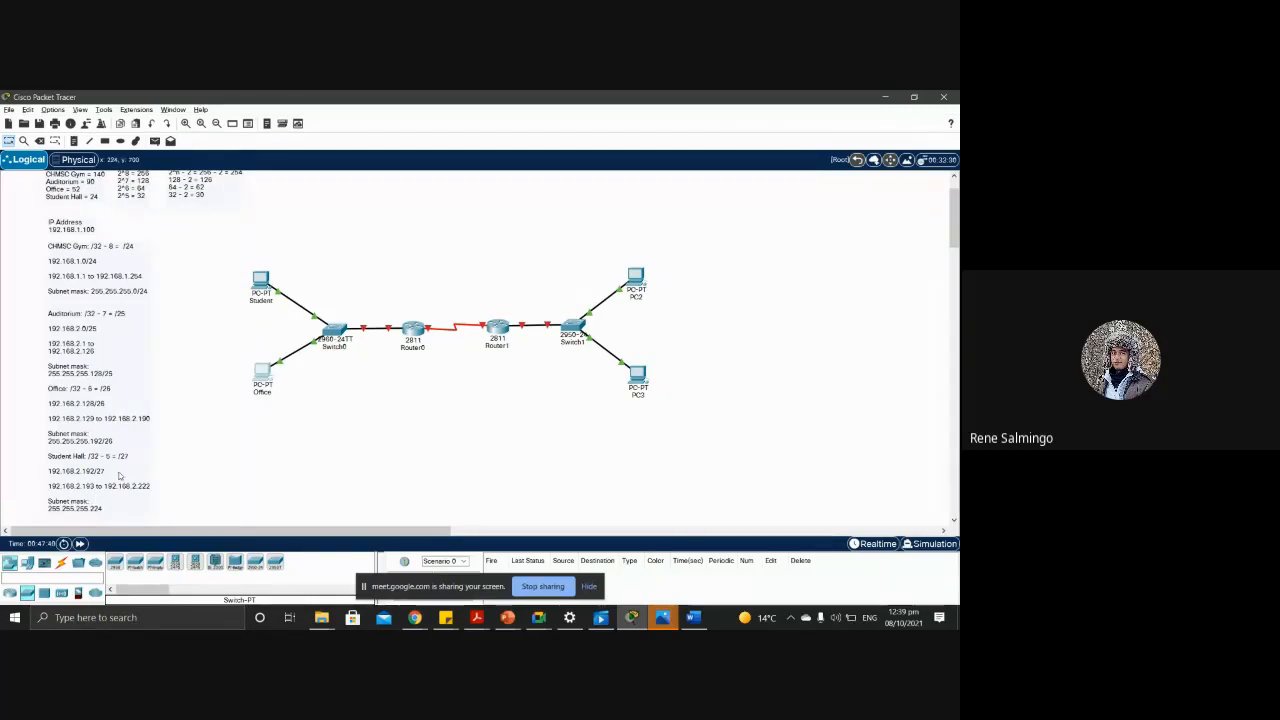
Step: Change the display name of PC2 to Gym
{"action": "mouse_move", "coordinate": [268, 285]}
{"action": "mouse_move", "coordinate": [256, 370]}
{"action": "left_click", "coordinate": [635, 279]}
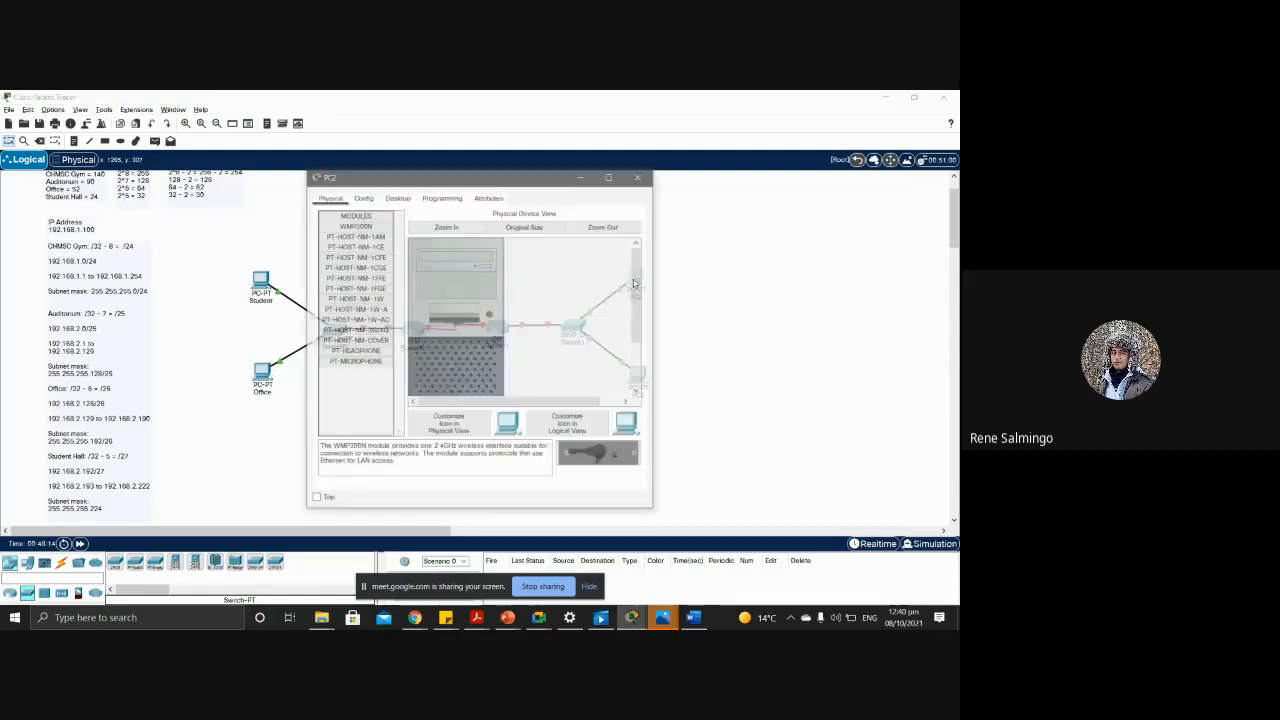
{"action": "left_click", "coordinate": [363, 197]}
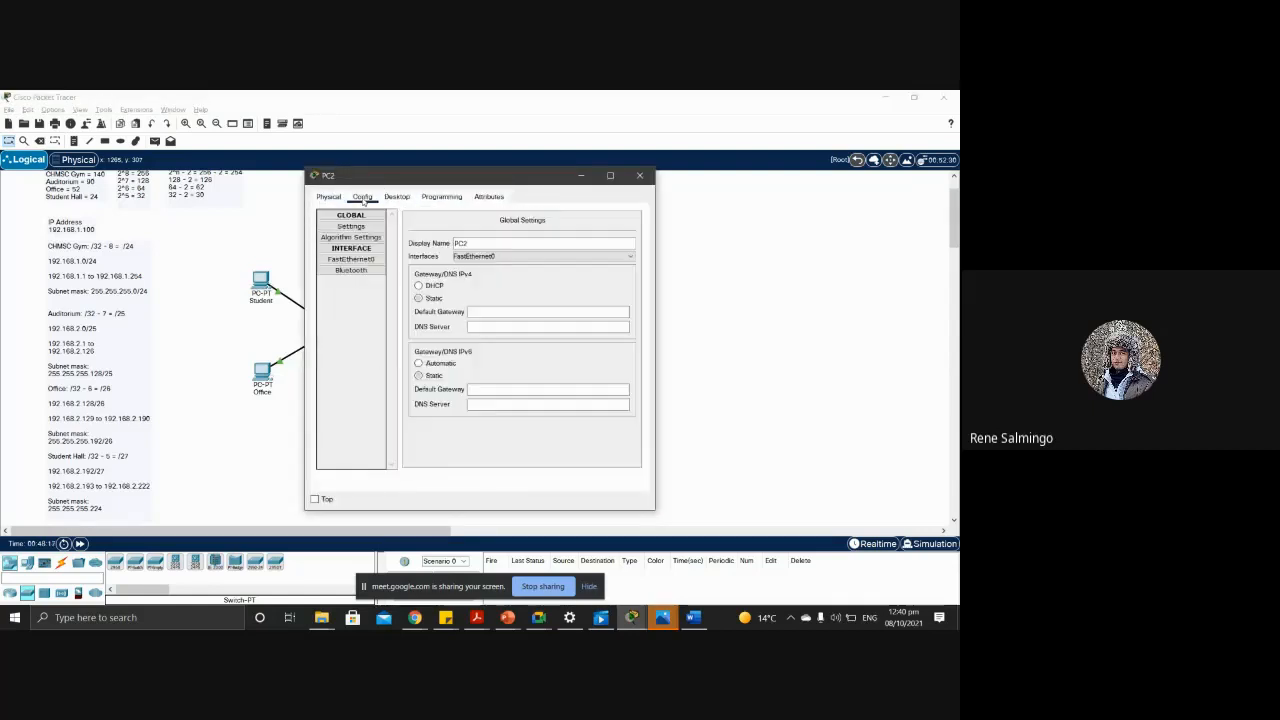
{"action": "left_click", "coordinate": [506, 244]}
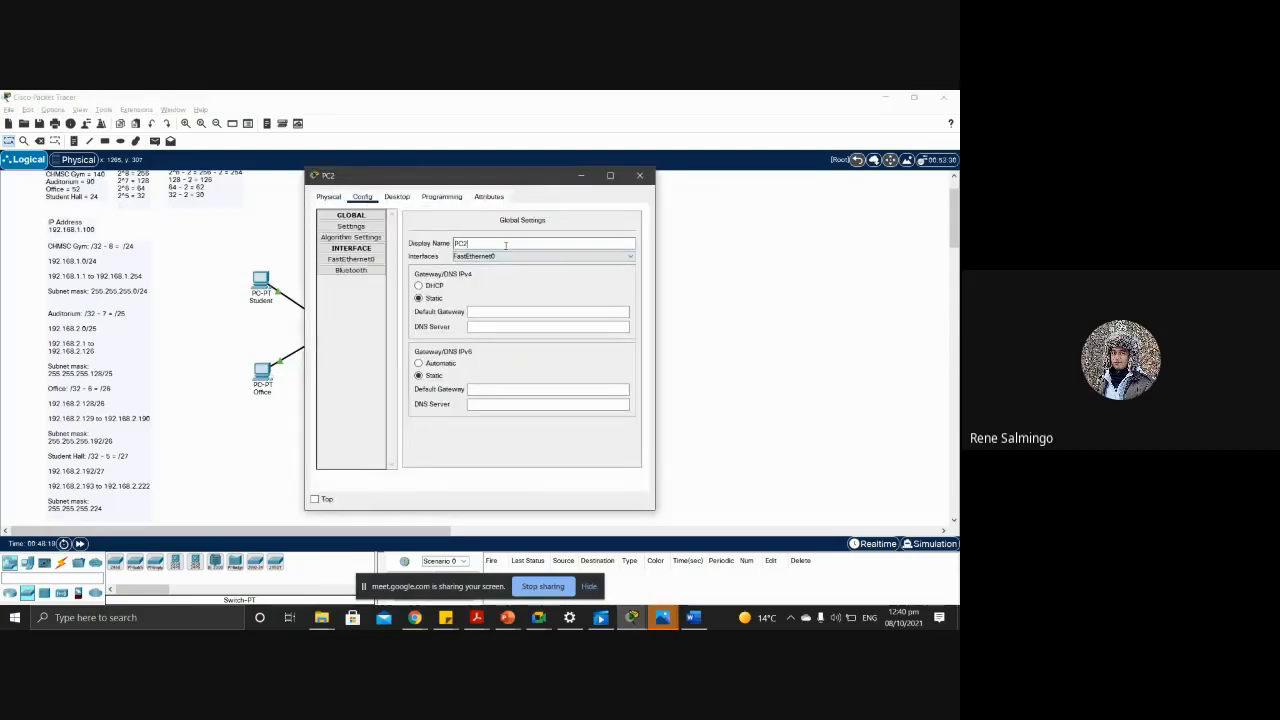
{"action": "double_click", "coordinate": [506, 244]}
{"action": "type", "text": "C"}
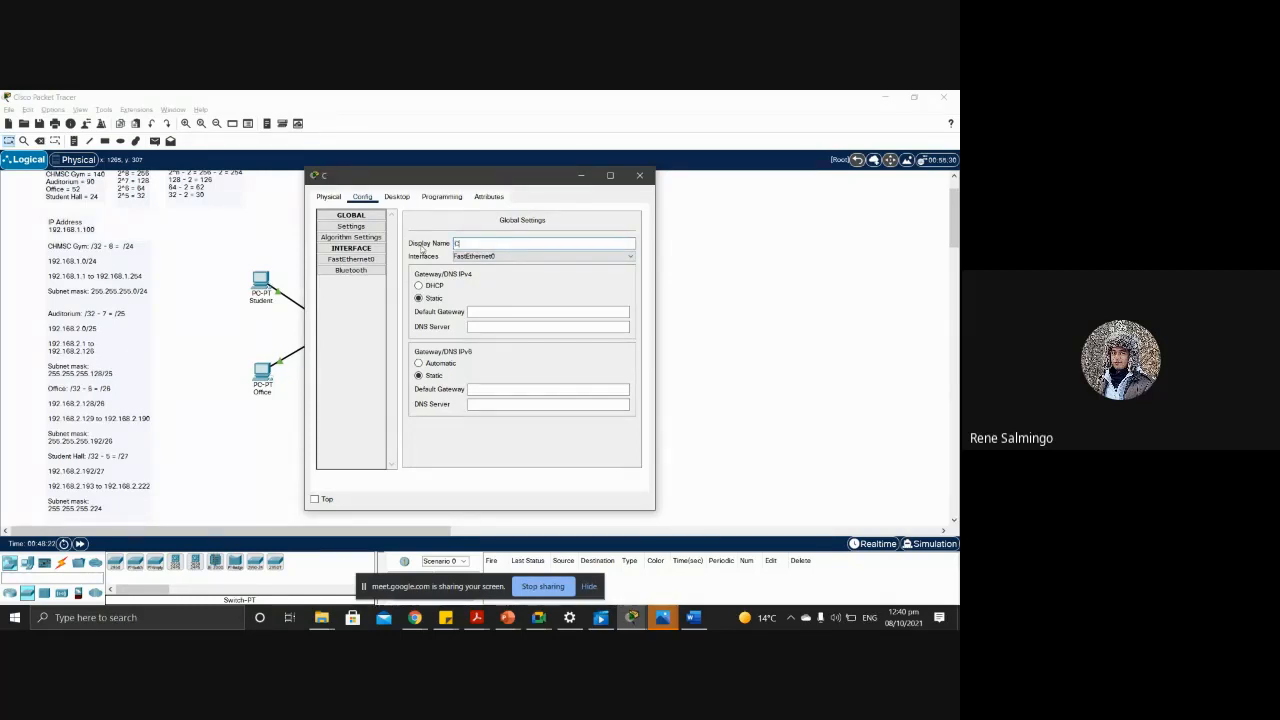
{"action": "type", "text": "HMSC "}
{"action": "type", "text": "Gym"}
Step: Set the Gym PC's FastEthernet0 IPv4 address to 192.168.1.1 with subnet mask 255.255.255.0 and close its configuration window
{"action": "left_click", "coordinate": [368, 260]}
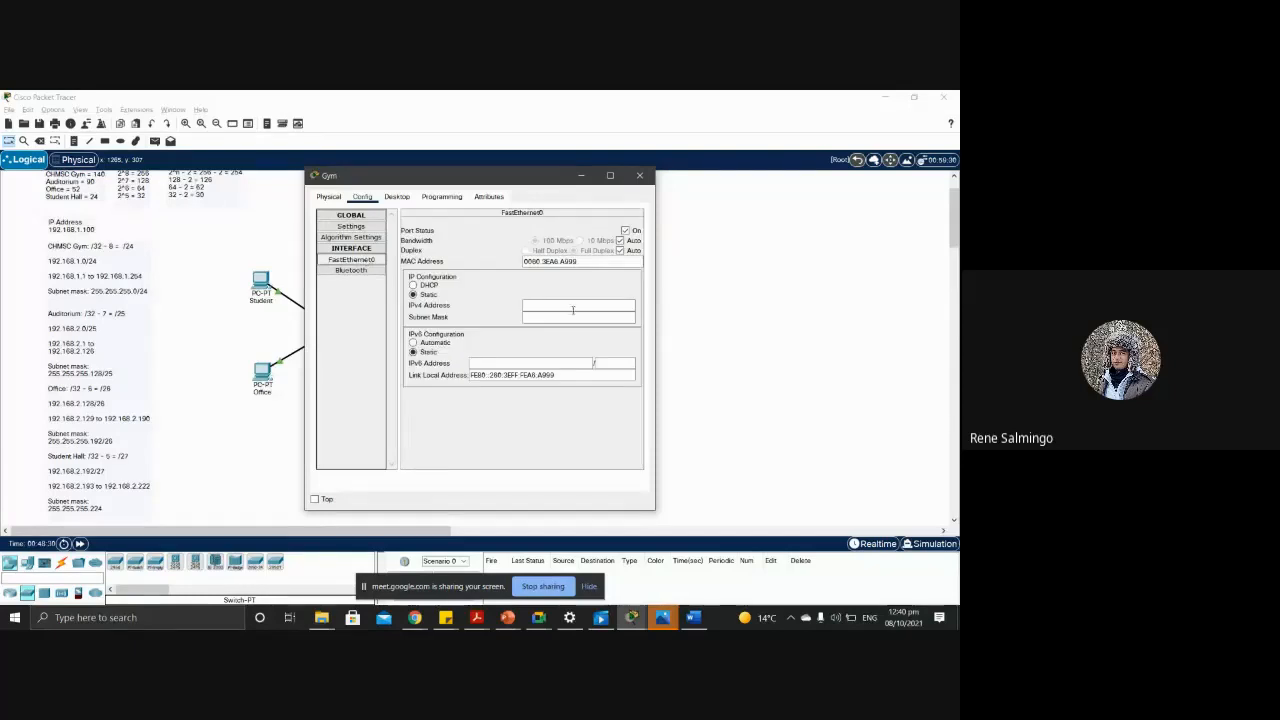
{"action": "left_click", "coordinate": [564, 305]}
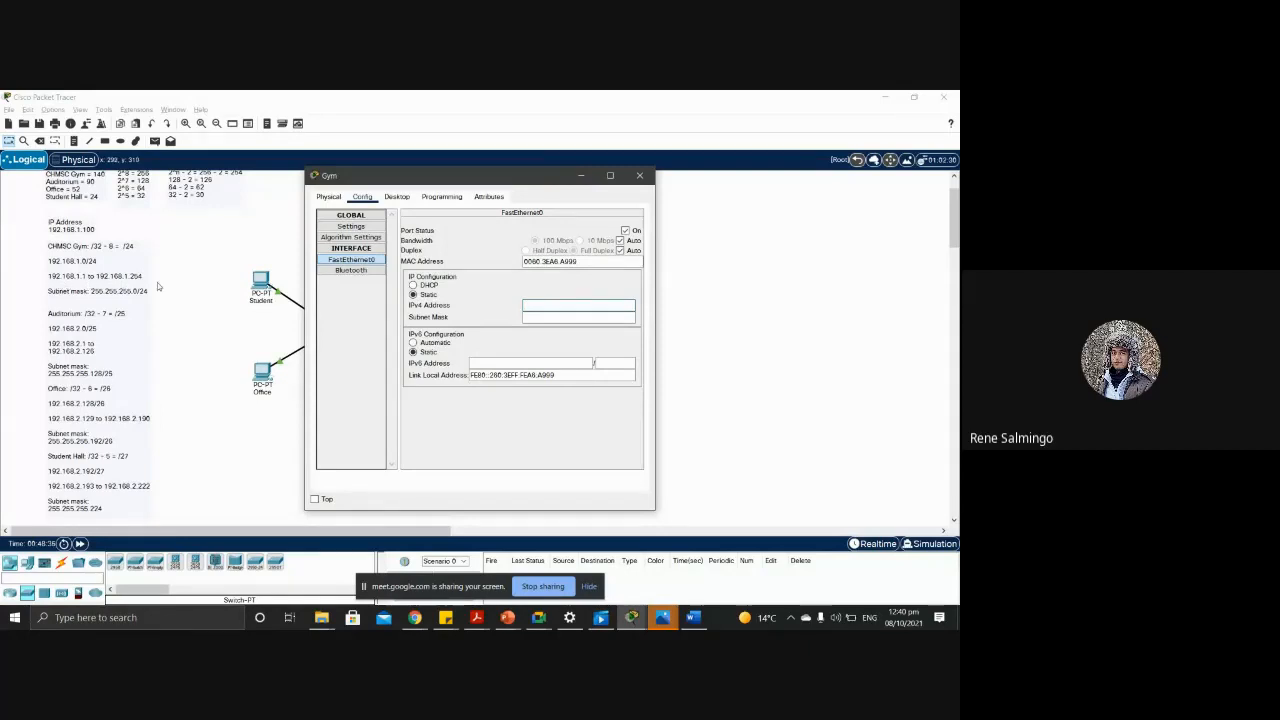
{"action": "type", "text": "192.168.1.1"}
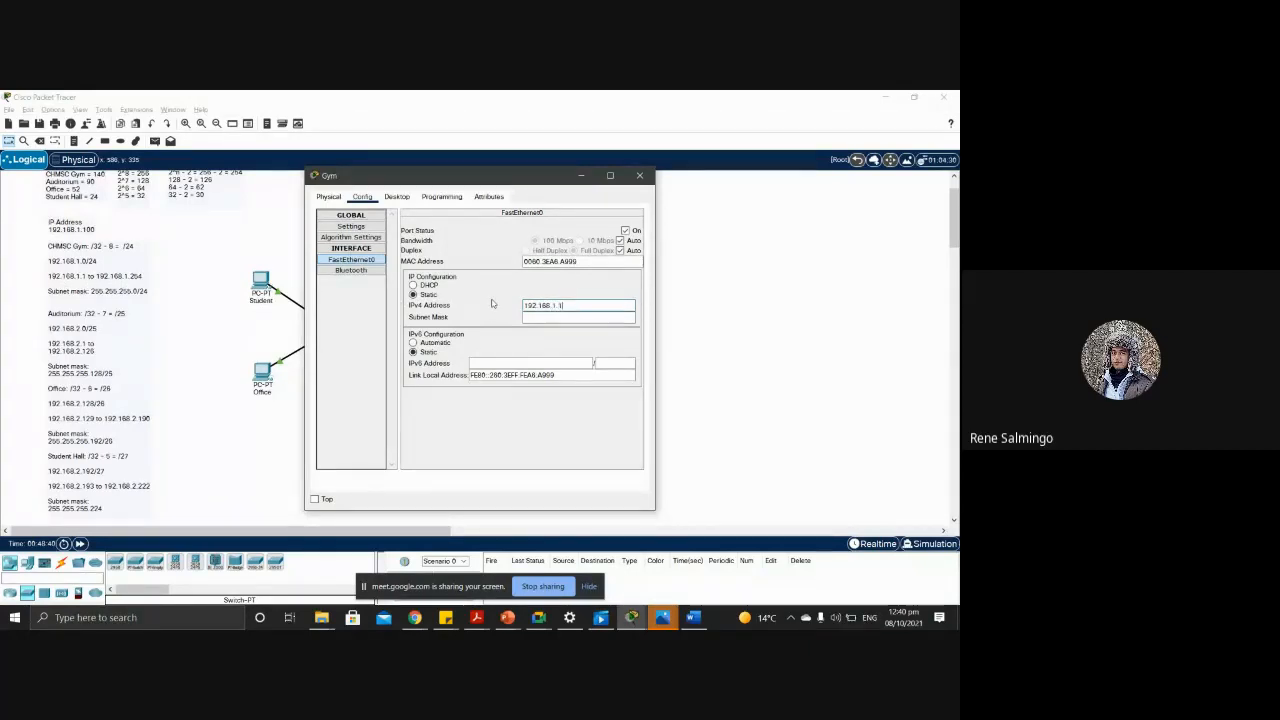
{"action": "left_click", "coordinate": [606, 320]}
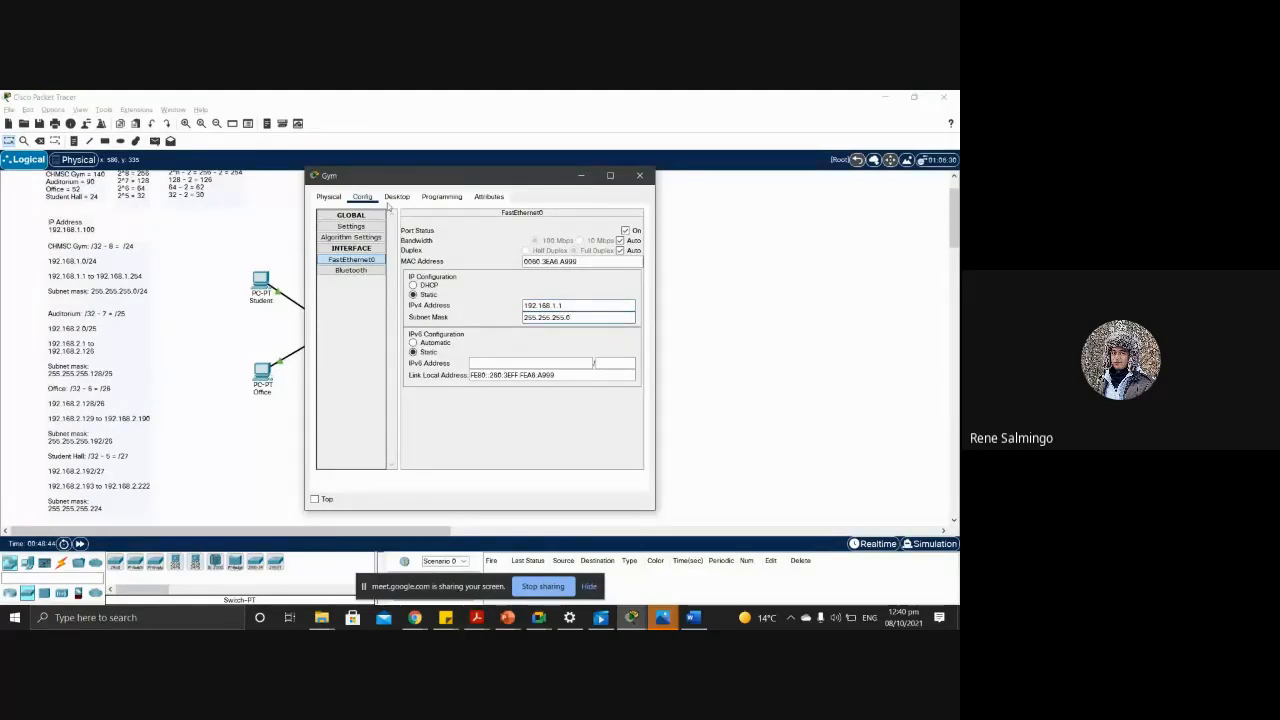
{"action": "left_click", "coordinate": [329, 197]}
{"action": "left_click", "coordinate": [362, 197]}
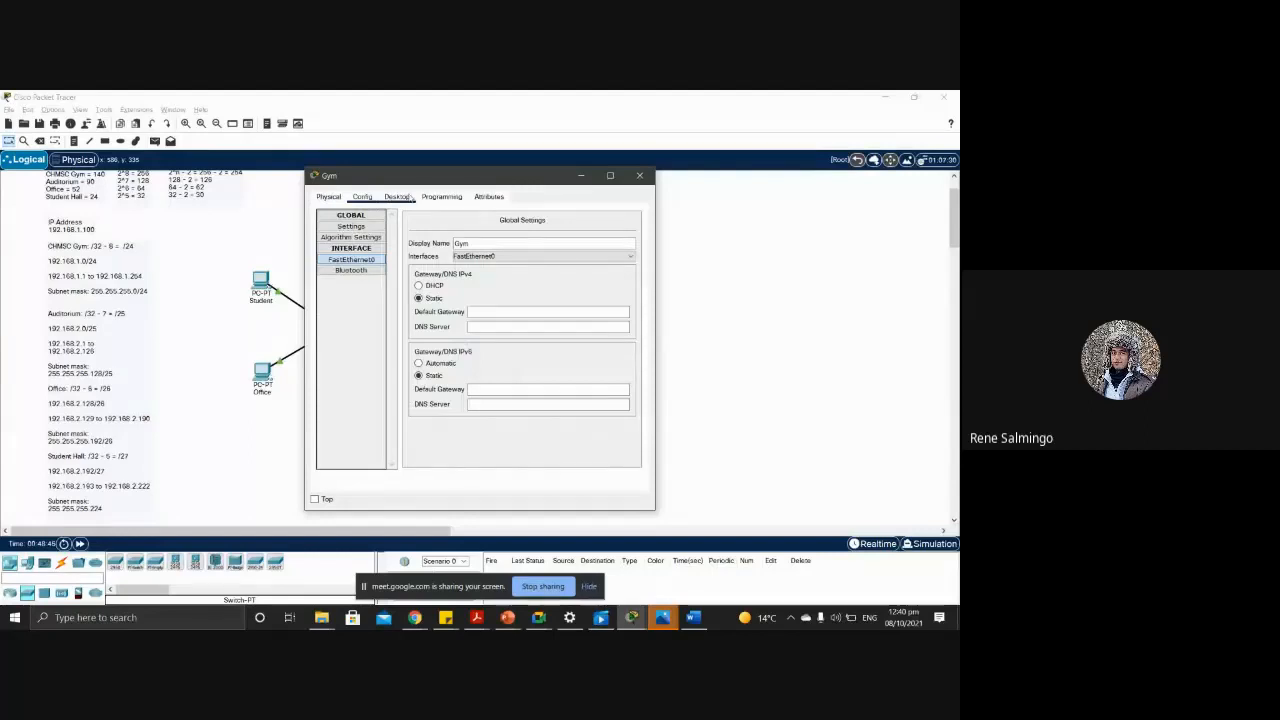
{"action": "left_click", "coordinate": [640, 175]}
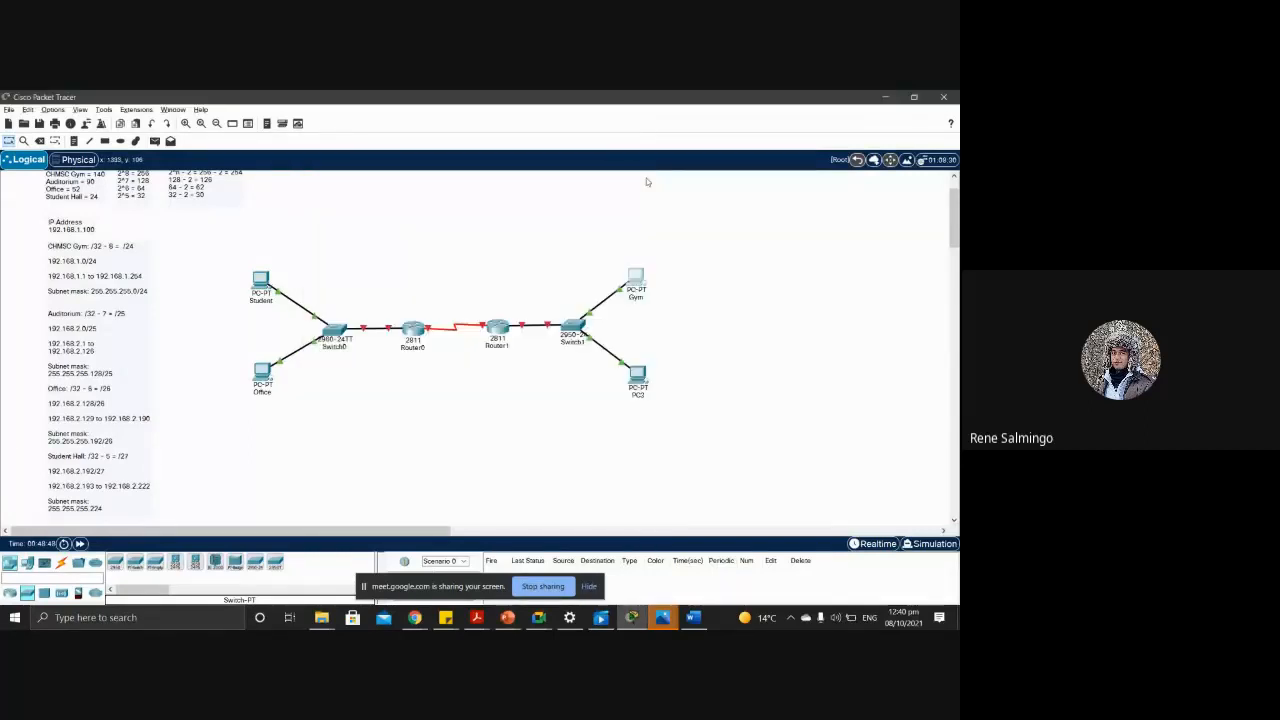
Step: Change the display name of PC3 to Auditorium
{"action": "left_click", "coordinate": [638, 377]}
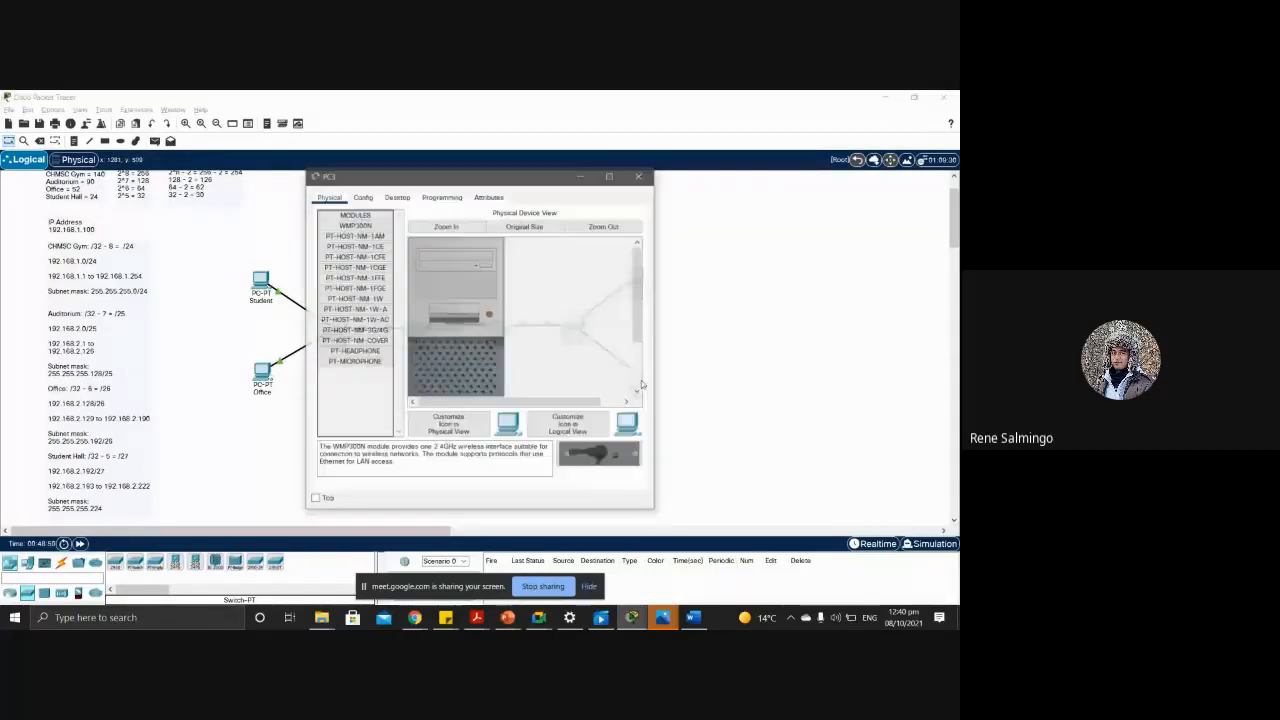
{"action": "left_click", "coordinate": [360, 197]}
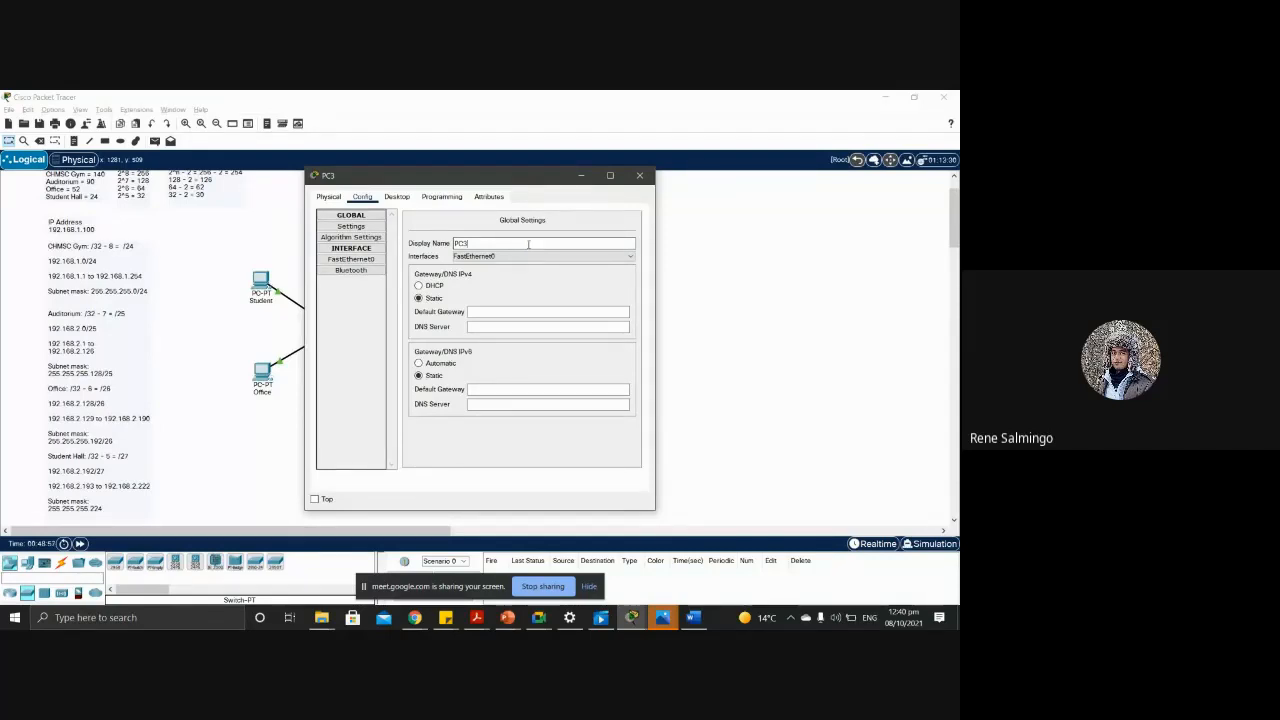
{"action": "left_click_drag", "start_coordinate": [525, 243], "coordinate": [409, 248]}
{"action": "type", "text": "Aud"}
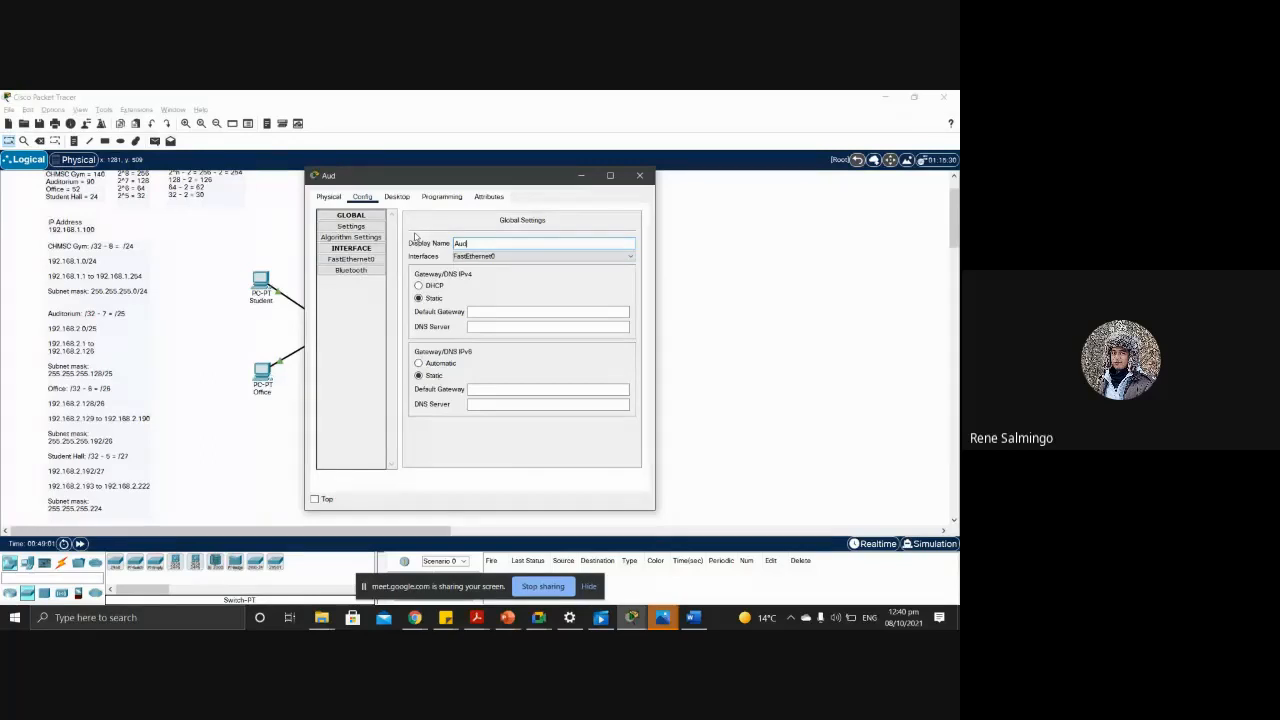
{"action": "type", "text": "itorium"}
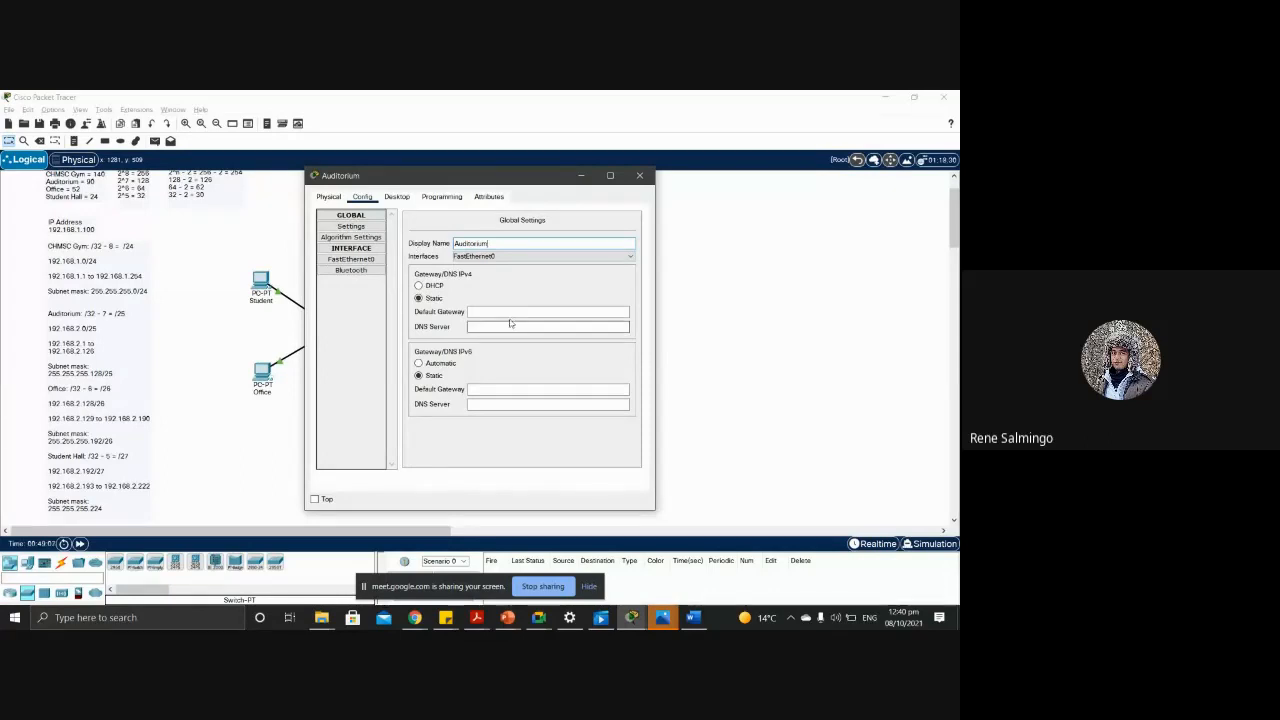
Step: Set the Auditorium PC's FastEthernet0 IPv4 address to 192.168.2.1 with subnet mask 255.255.255.128 and close its configuration window
{"action": "left_click", "coordinate": [351, 259]}
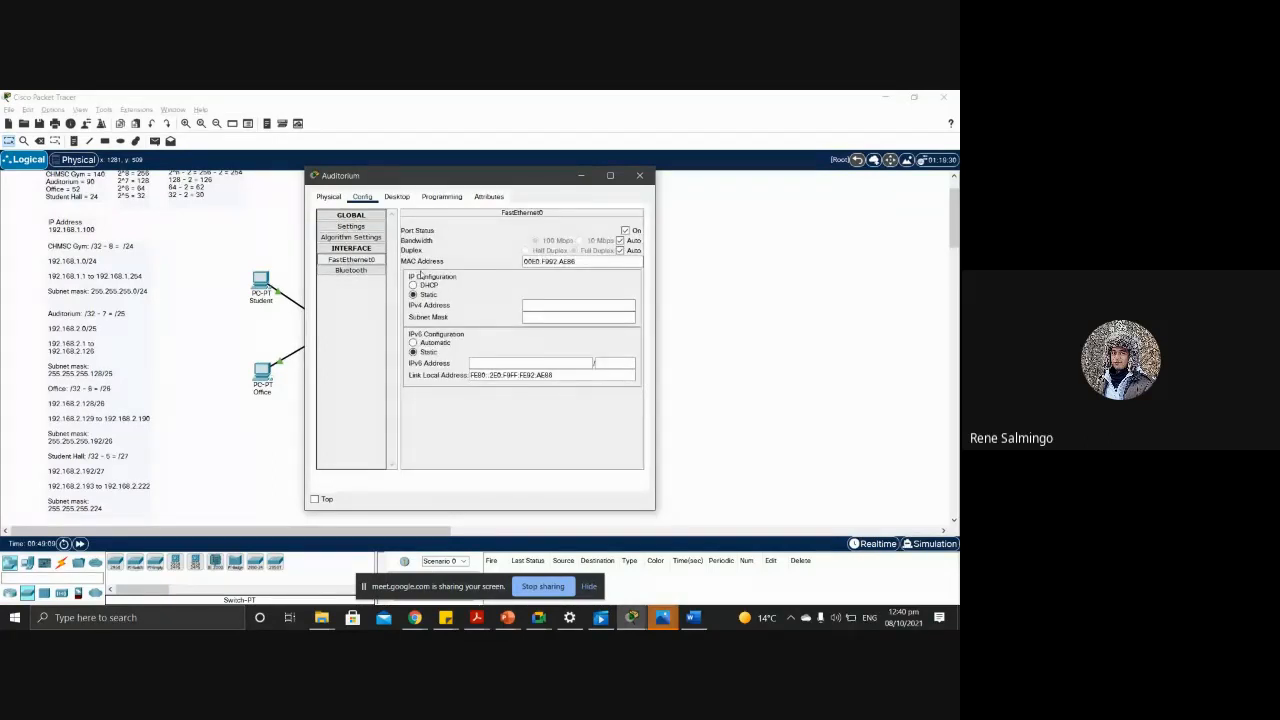
{"action": "left_click", "coordinate": [581, 306]}
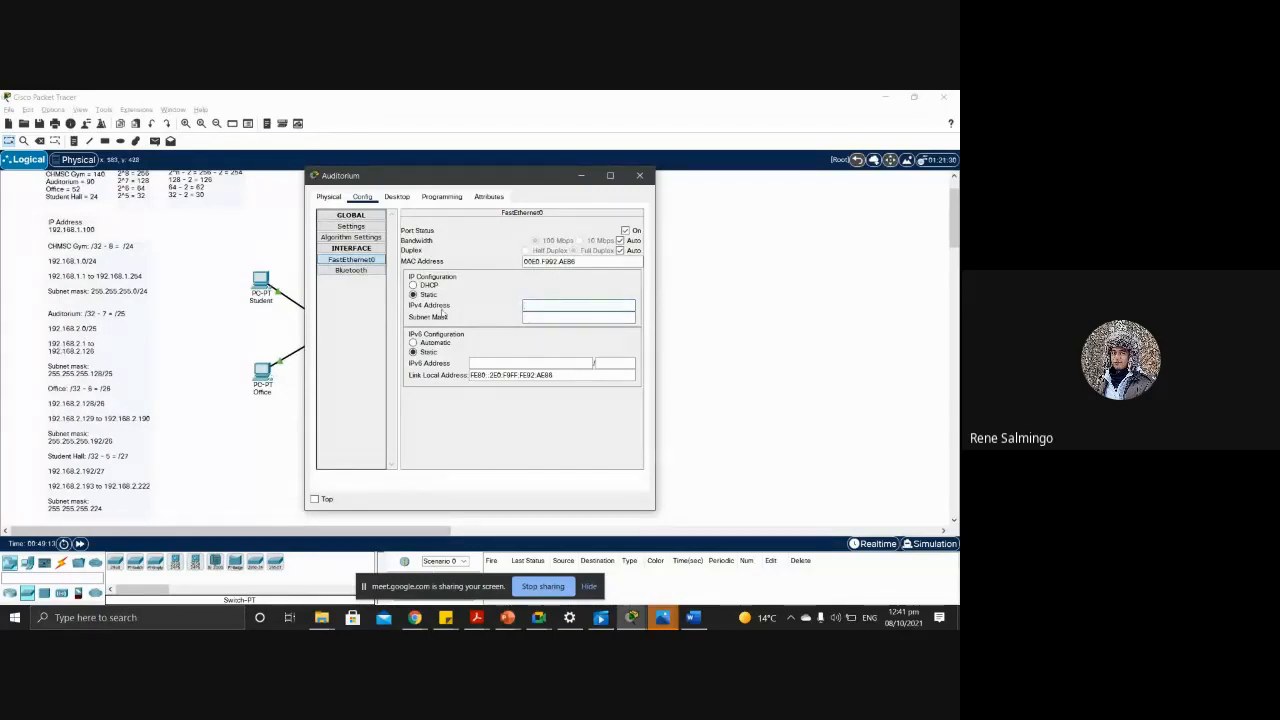
{"action": "type", "text": "192.168.2.1"}
{"action": "left_click", "coordinate": [553, 318]}
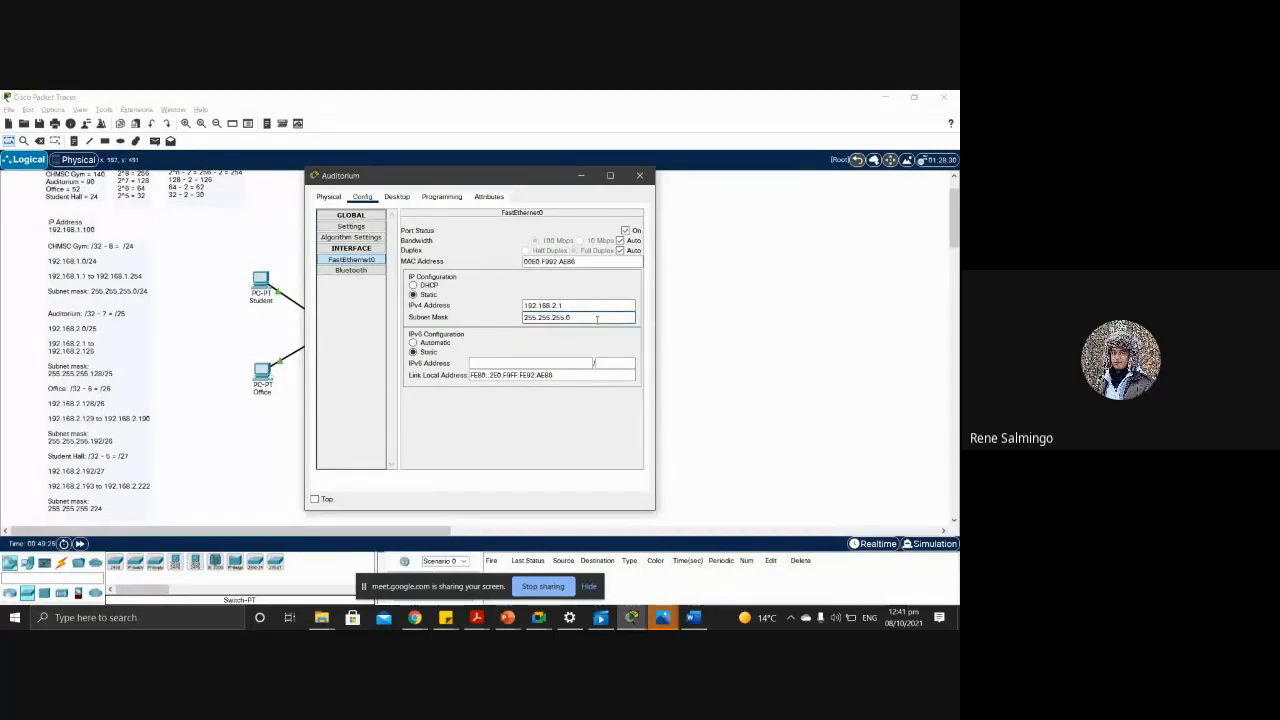
{"action": "double_click", "coordinate": [573, 317]}
{"action": "type", "text": "128"}
{"action": "left_click", "coordinate": [639, 176]}
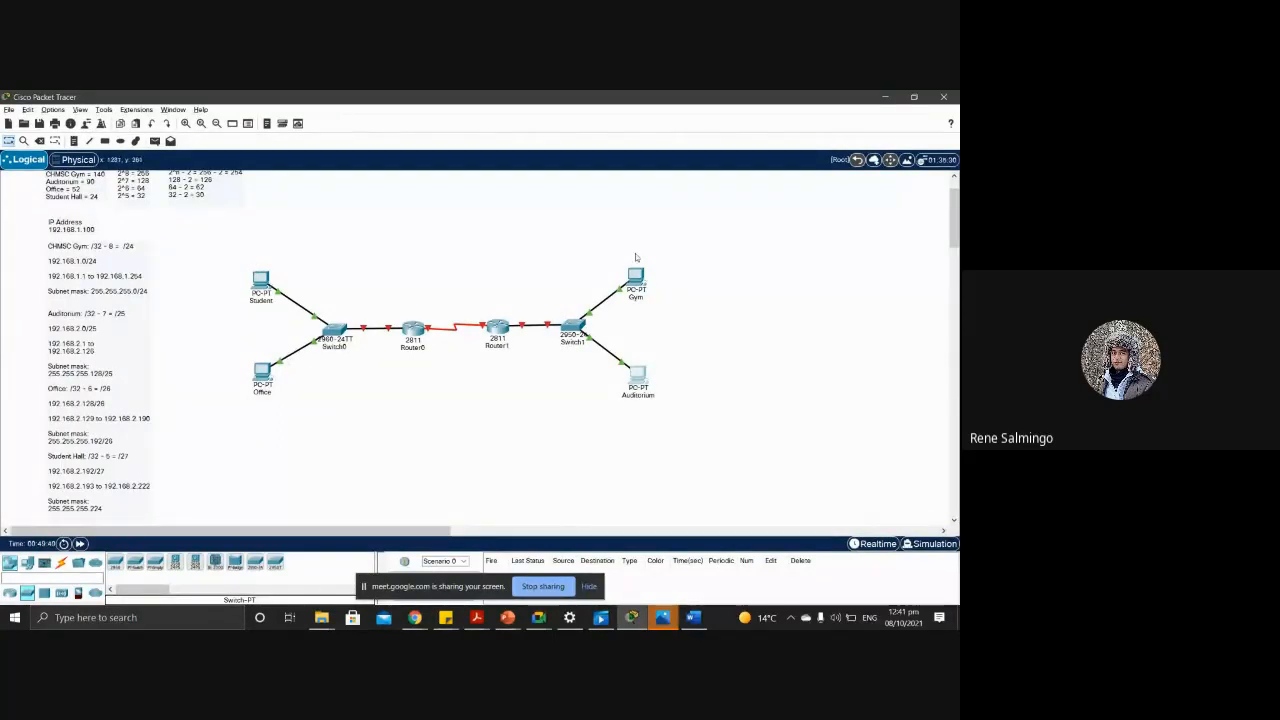
Step: Open Router0's configuration settings and dismiss the notices about the device still booting
{"action": "mouse_move", "coordinate": [636, 275]}
{"action": "mouse_move", "coordinate": [350, 347]}
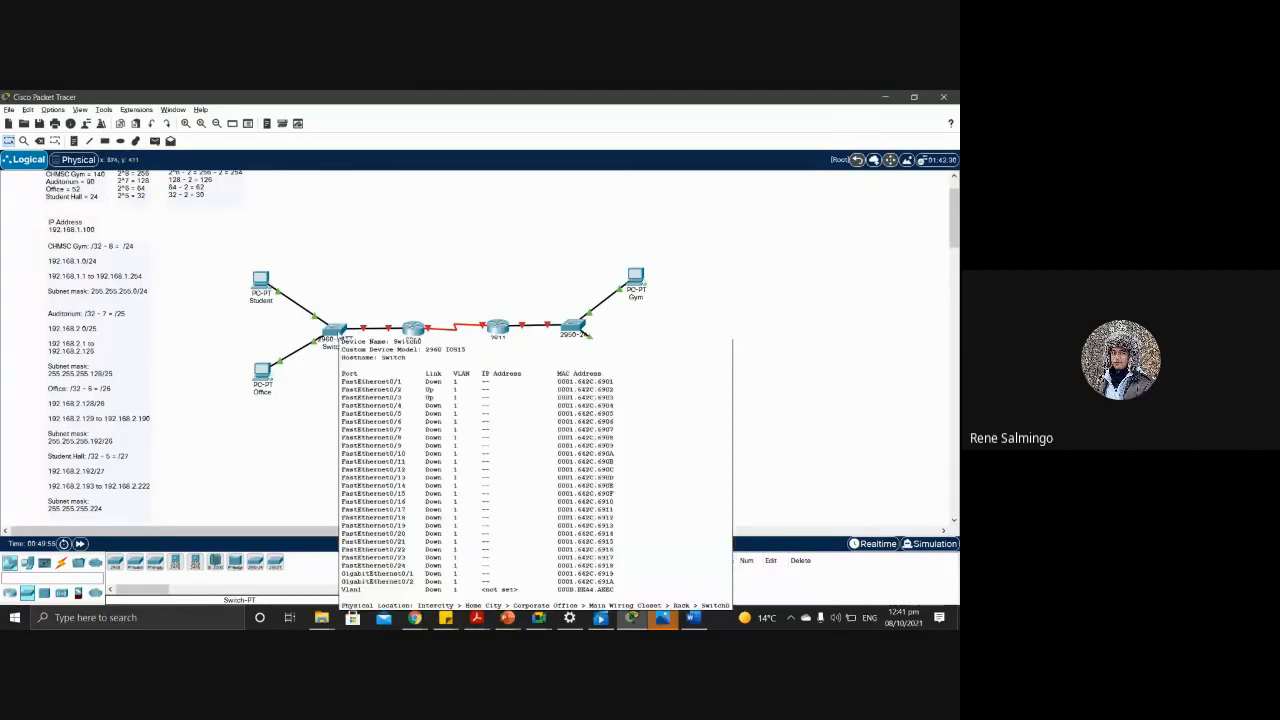
{"action": "mouse_move", "coordinate": [412, 334]}
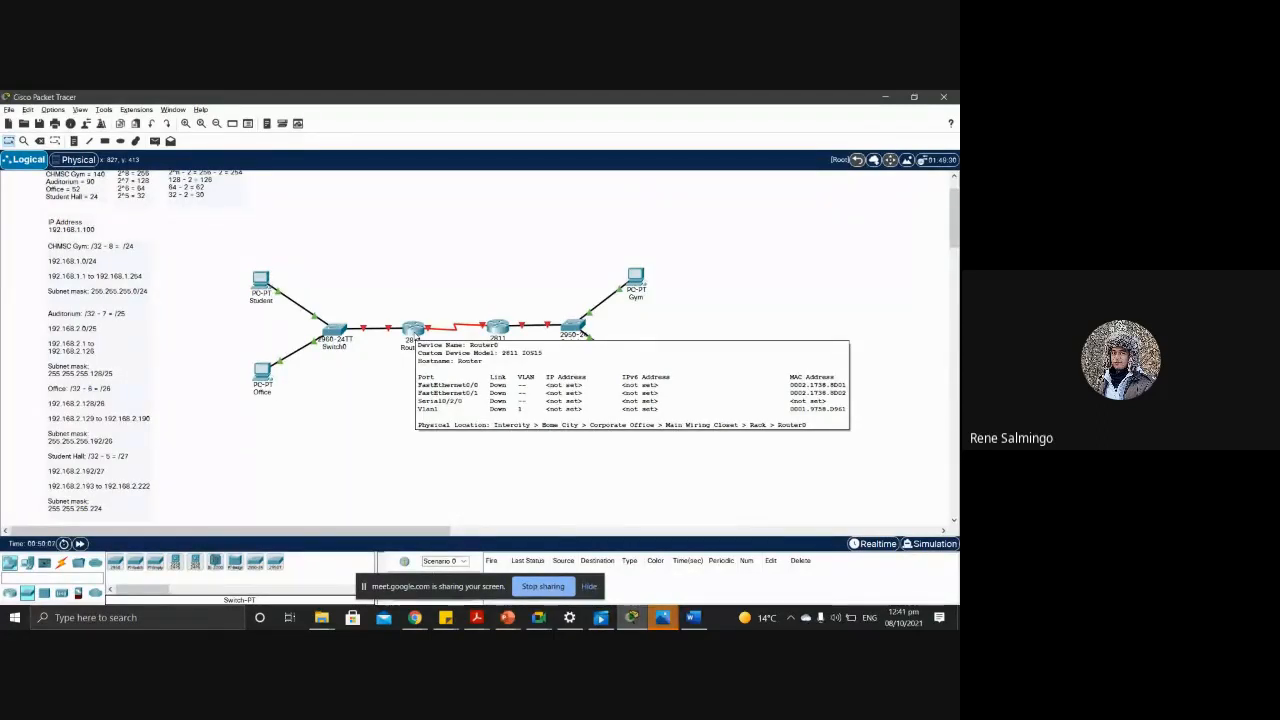
{"action": "left_click", "coordinate": [413, 330]}
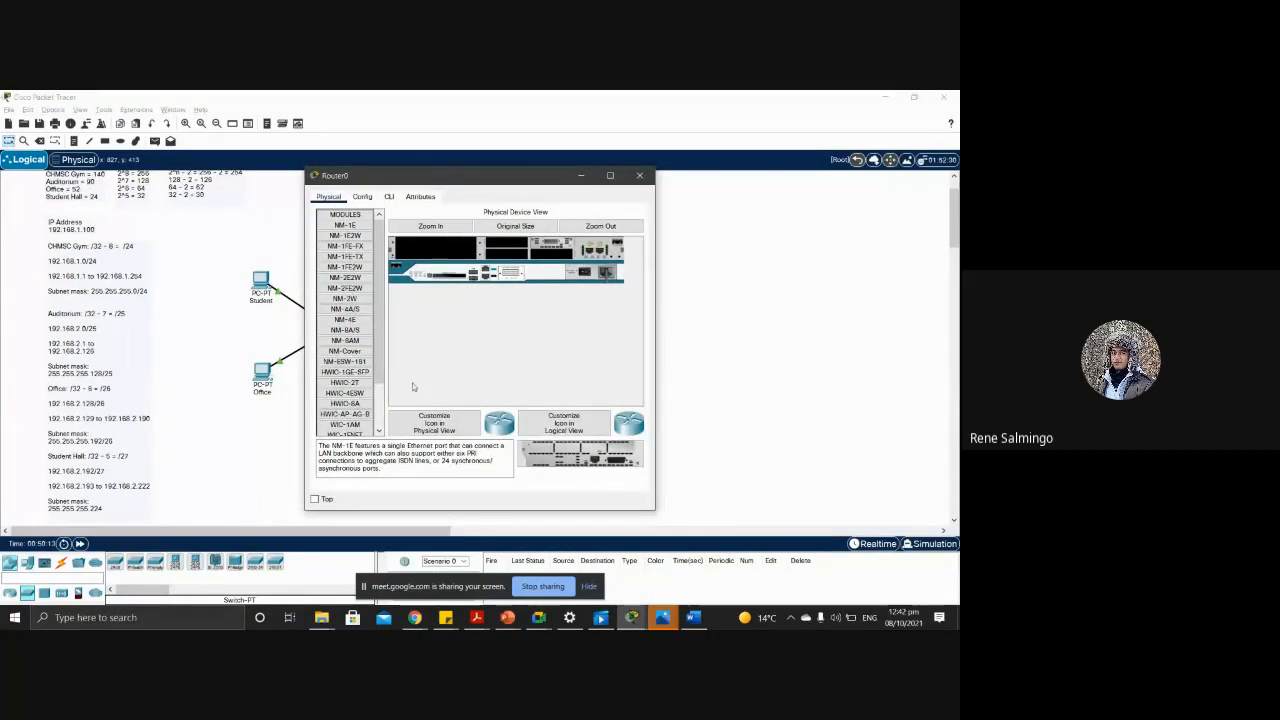
{"action": "left_click", "coordinate": [361, 196]}
{"action": "left_click", "coordinate": [516, 361]}
{"action": "left_click", "coordinate": [361, 196]}
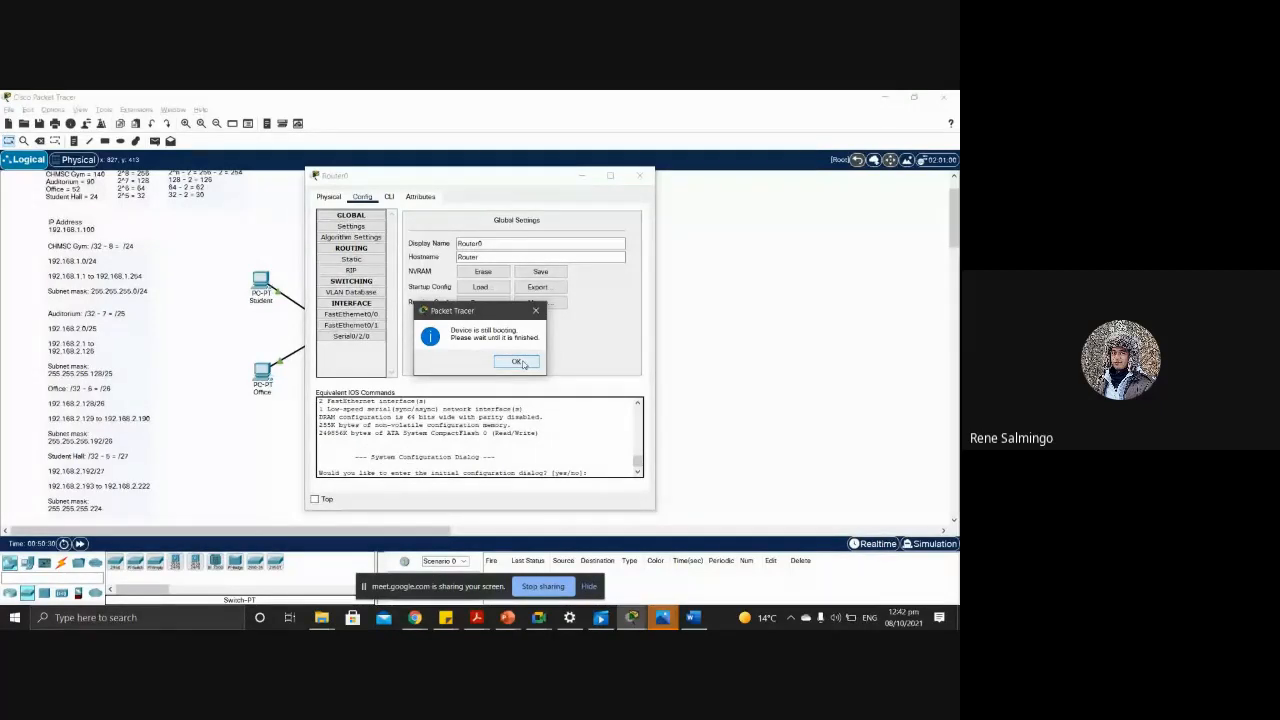
{"action": "left_click", "coordinate": [517, 362]}
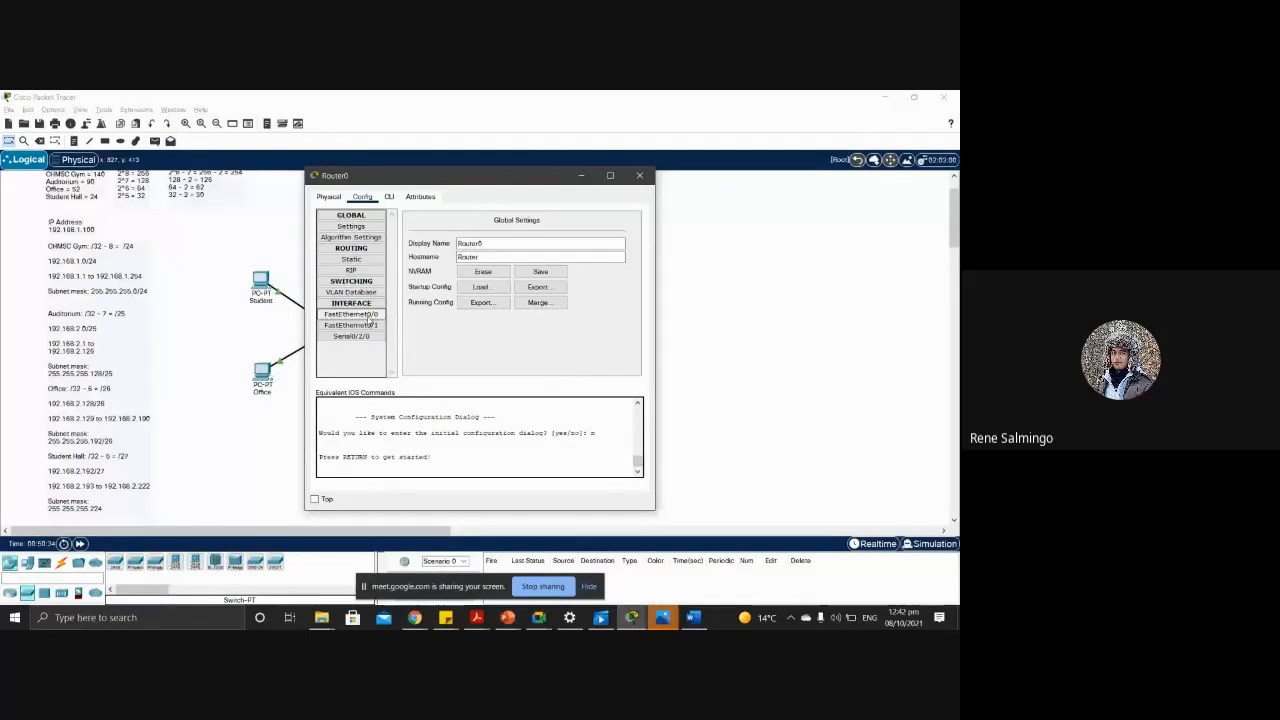
Step: Set Router0's FastEthernet0/0 IPv4 address to 192.168.1.100 with subnet mask 255.255.255.0
{"action": "left_click", "coordinate": [370, 318]}
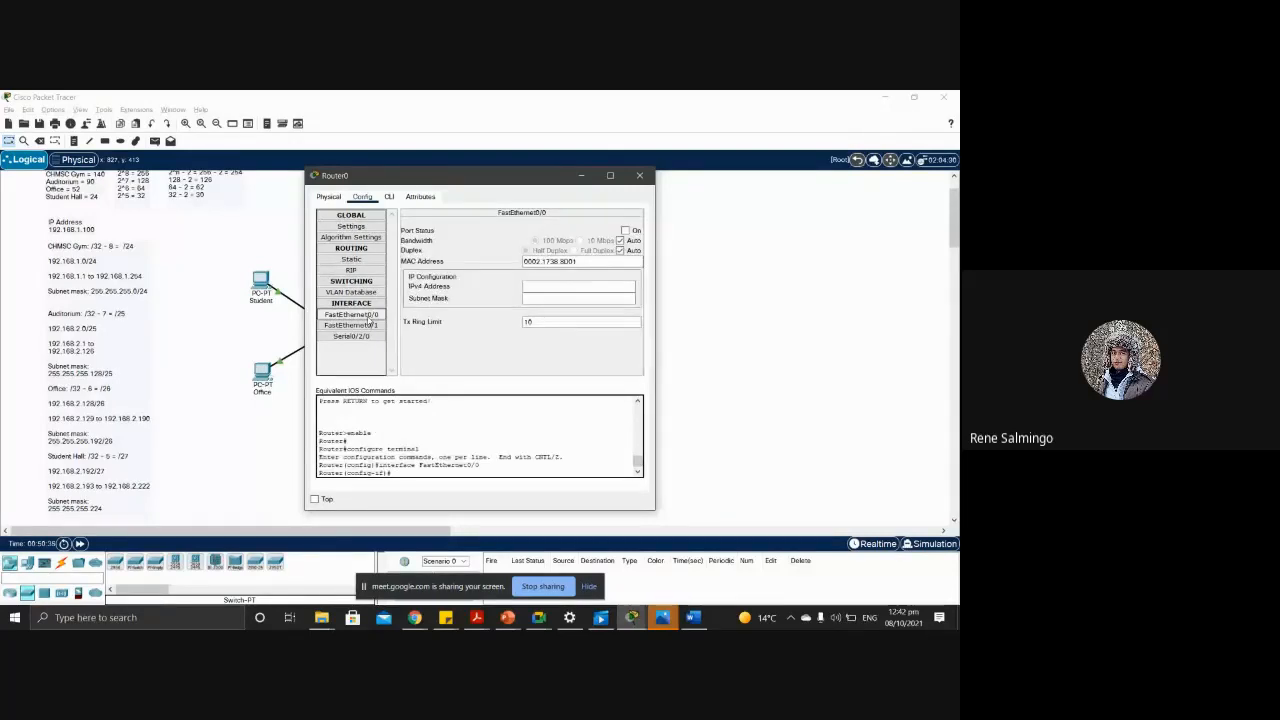
{"action": "left_click", "coordinate": [593, 285]}
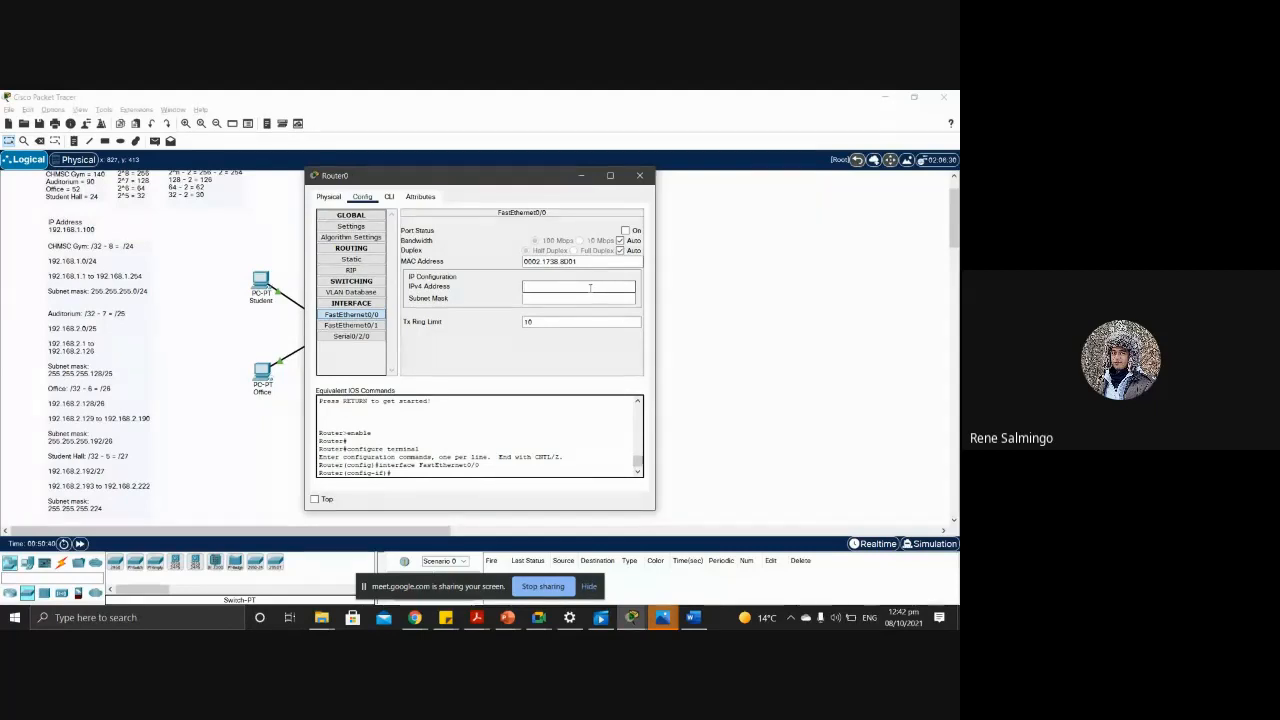
{"action": "type", "text": "192"}
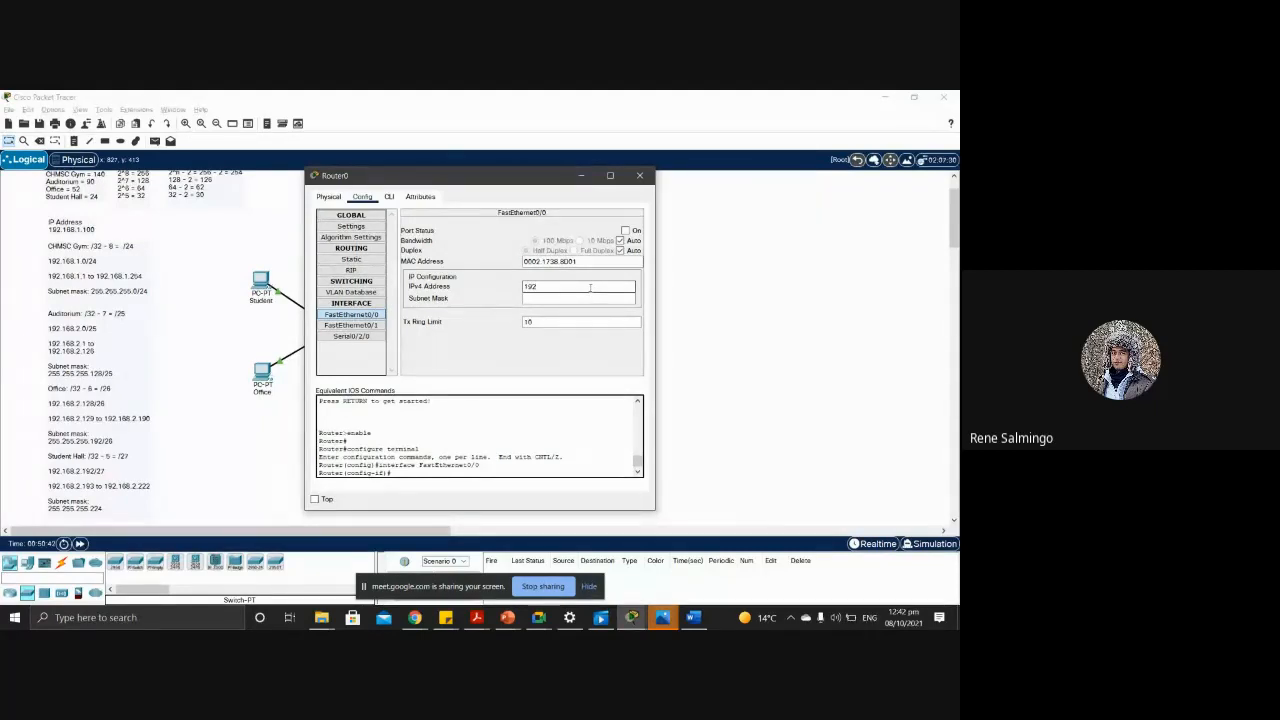
{"action": "type", "text": ".168.1.100"}
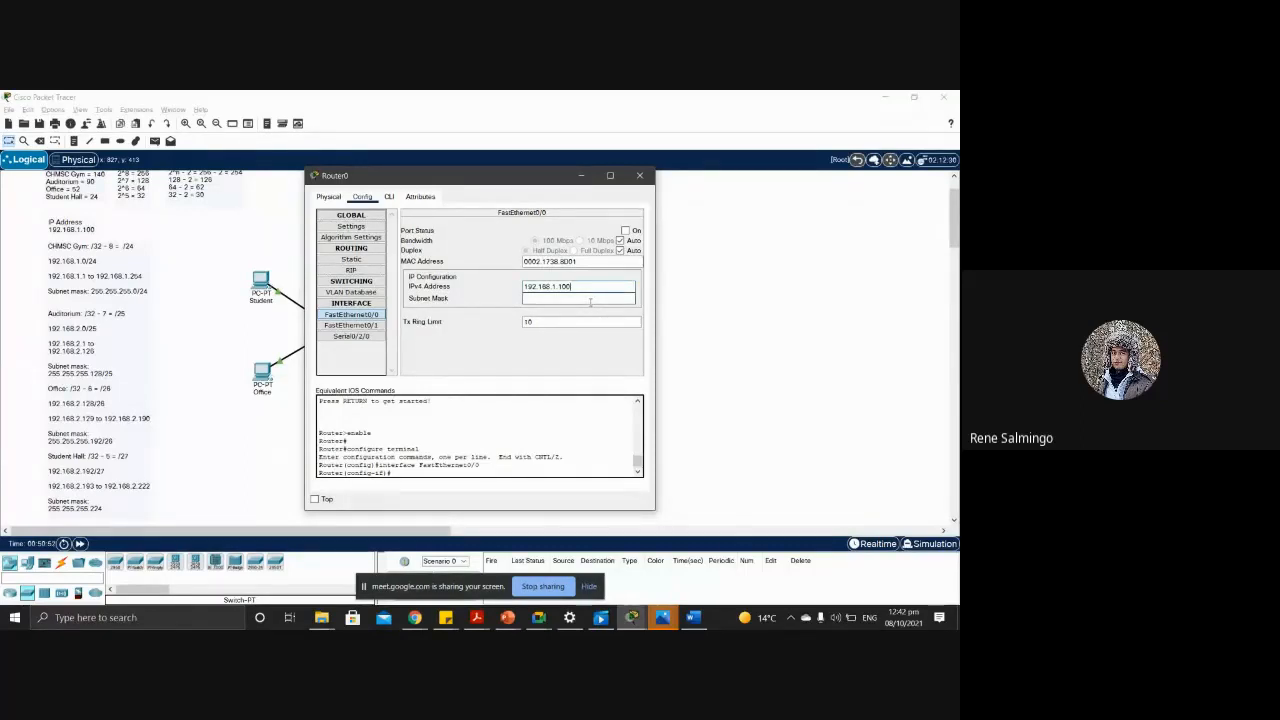
{"action": "left_click", "coordinate": [590, 300]}
{"action": "key", "text": "Return"}
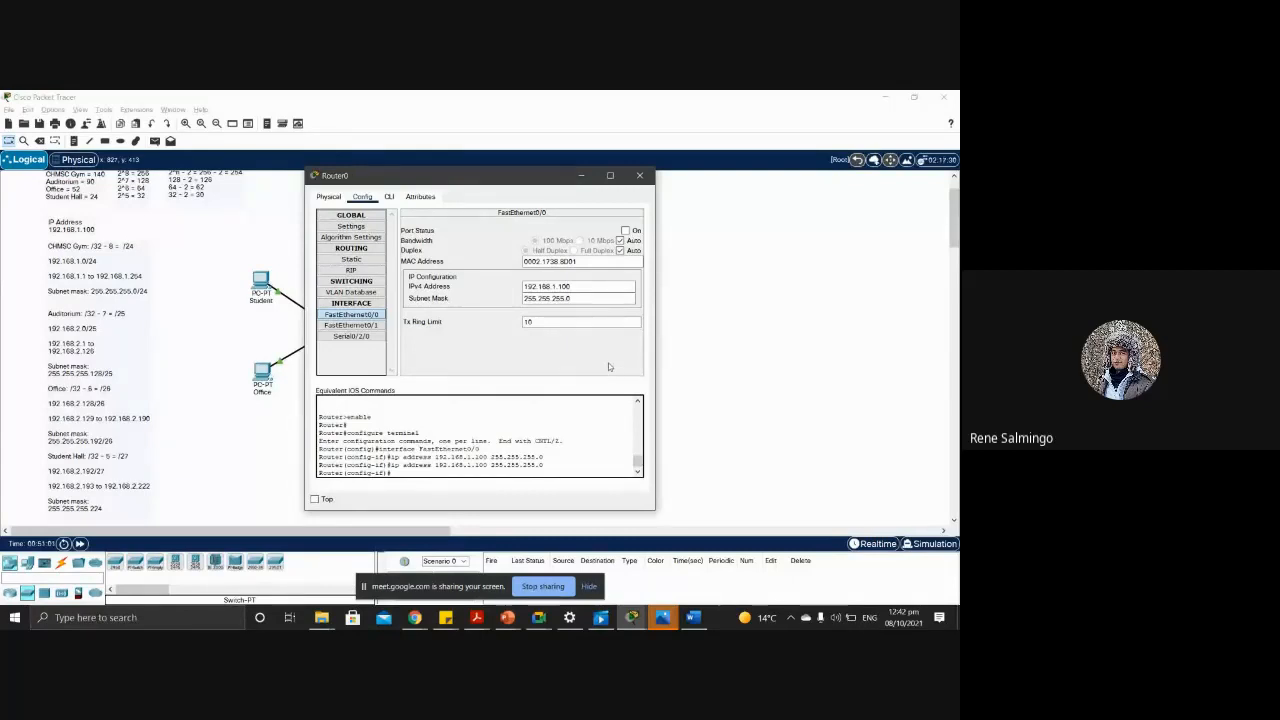
Step: Copy Router0's FastEthernet0/0 address 192.168.1.100 into the Student PC's IPv4 default gateway and close its window
{"action": "left_click_drag", "start_coordinate": [590, 287], "coordinate": [529, 283]}
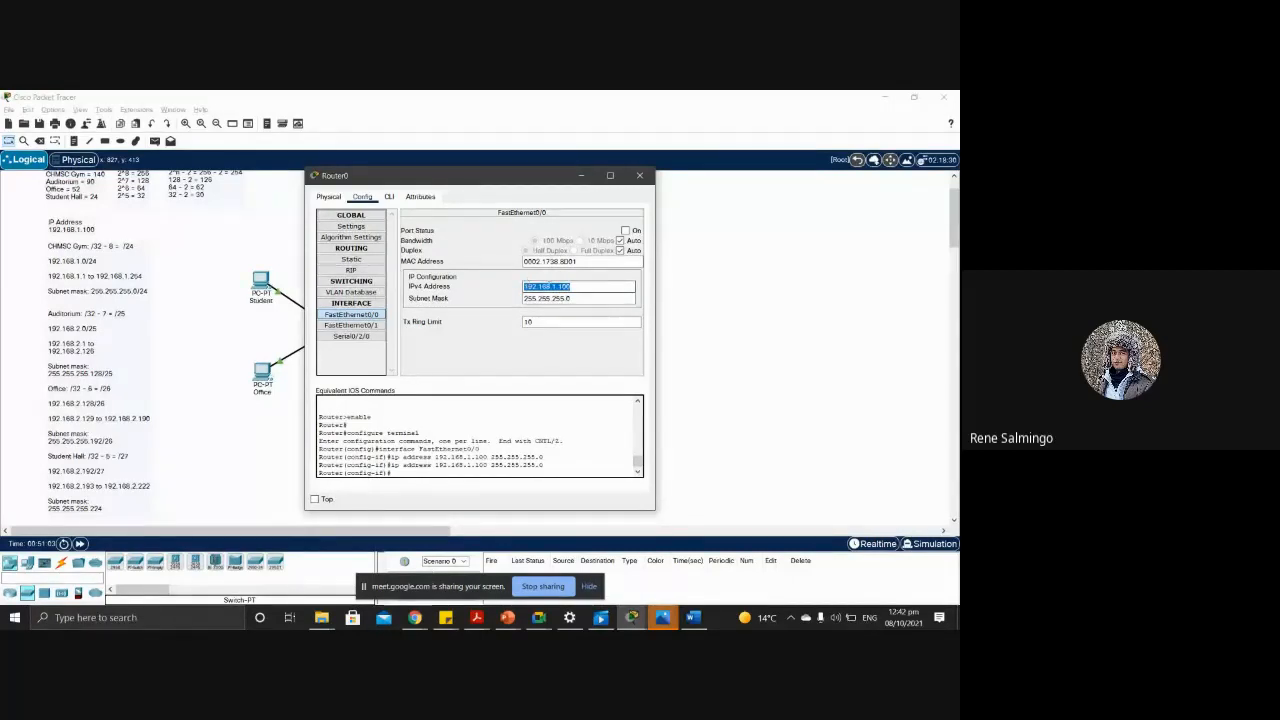
{"action": "right_click", "coordinate": [529, 285]}
{"action": "left_click", "coordinate": [582, 335]}
{"action": "left_click", "coordinate": [640, 176]}
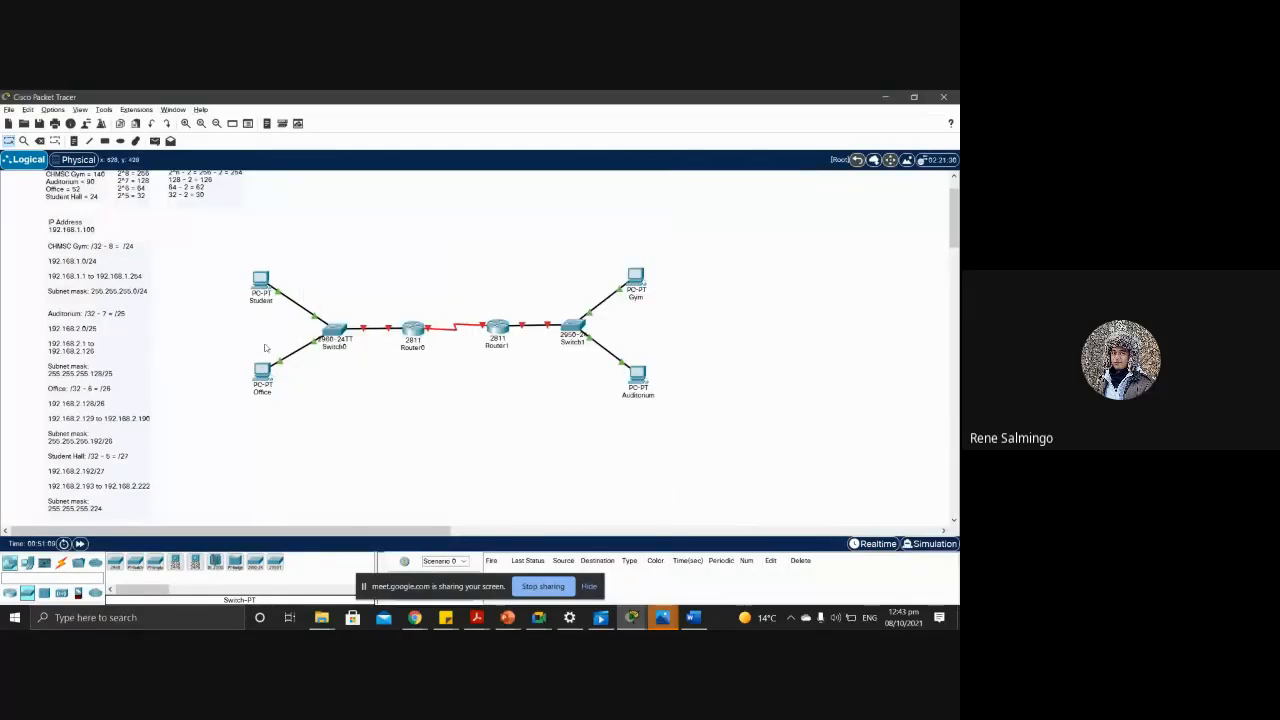
{"action": "left_click", "coordinate": [260, 280]}
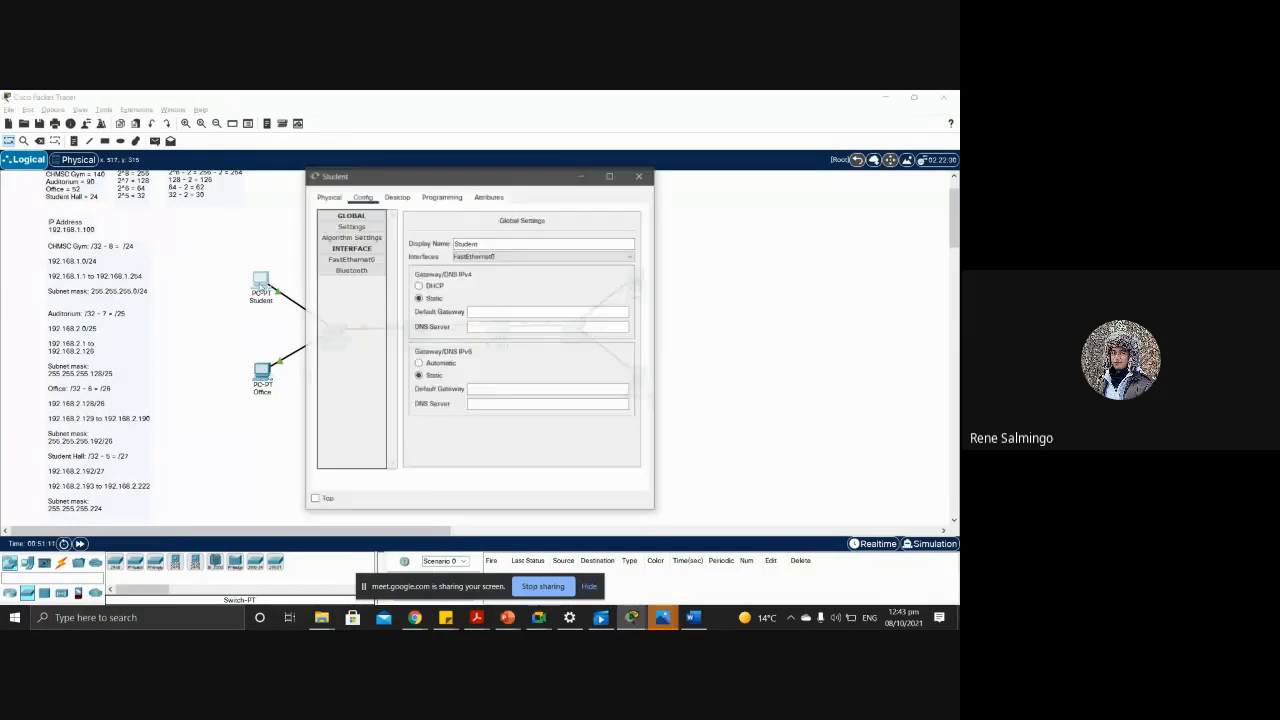
{"action": "right_click", "coordinate": [485, 311]}
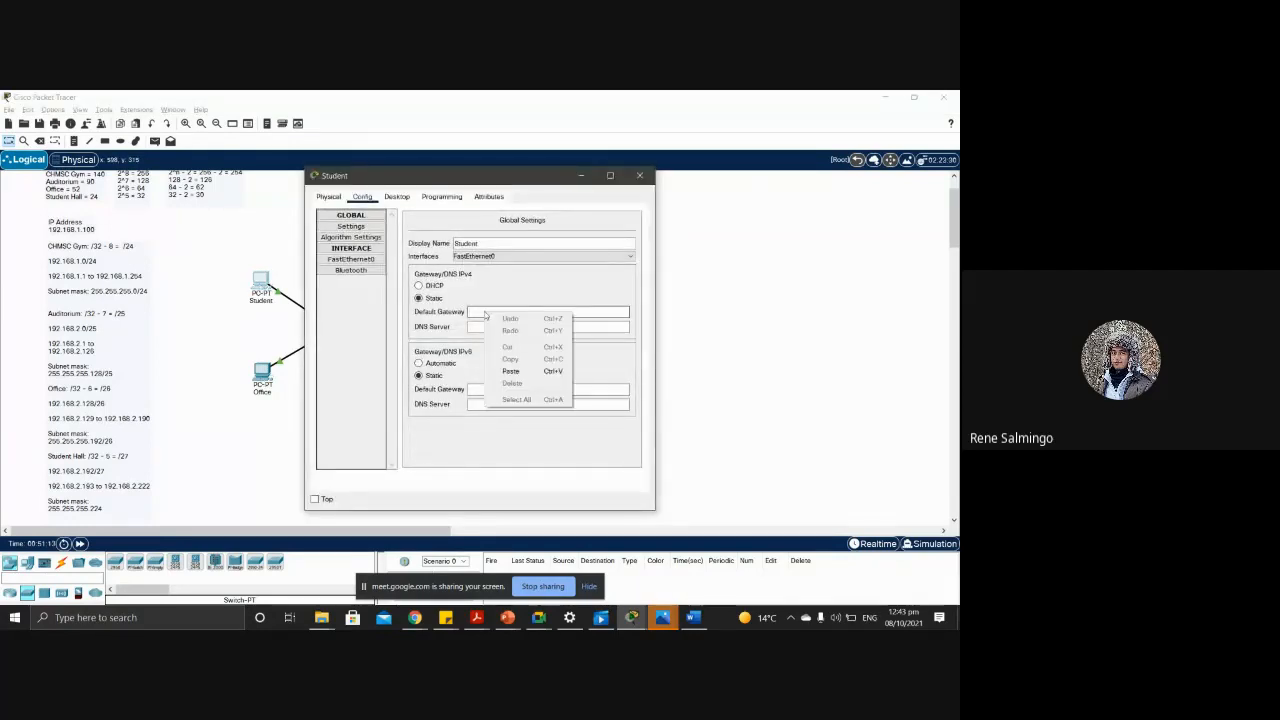
{"action": "left_click", "coordinate": [520, 368]}
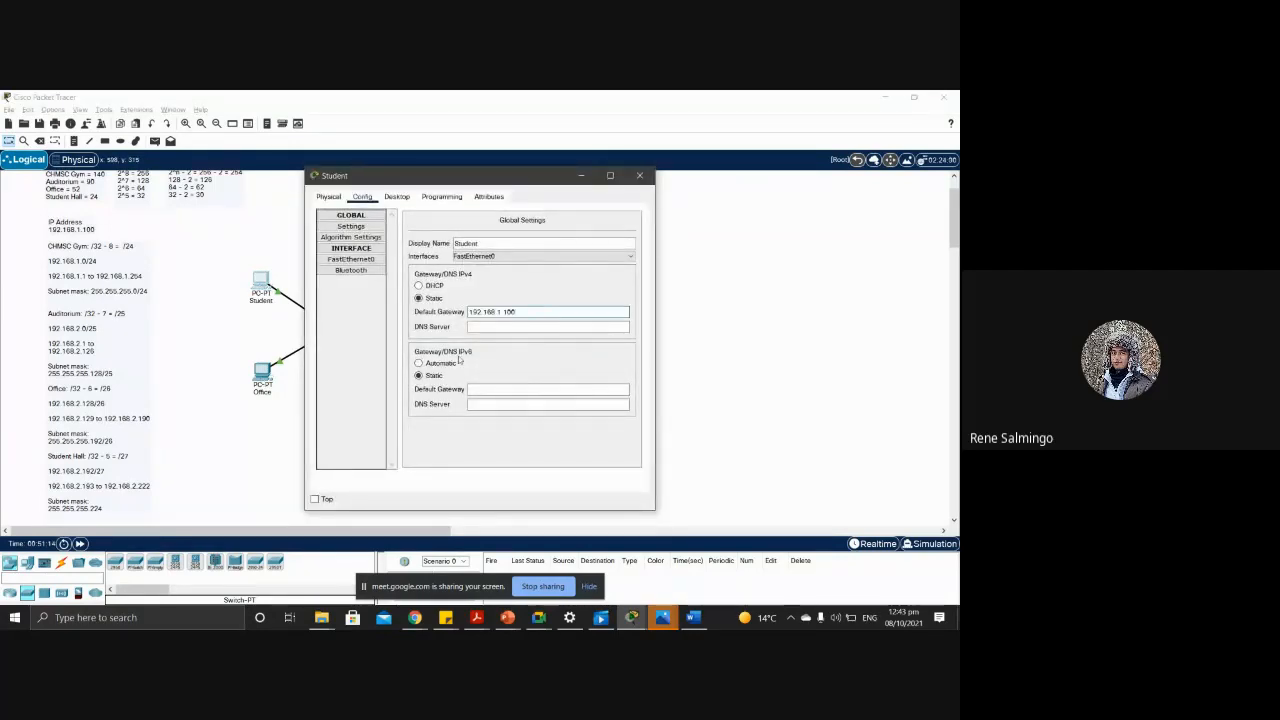
{"action": "left_click", "coordinate": [640, 176]}
Step: Paste 192.168.1.100 as the Office PC's IPv4 default gateway, check its FastEthernet0 settings and close its window
{"action": "left_click", "coordinate": [262, 370]}
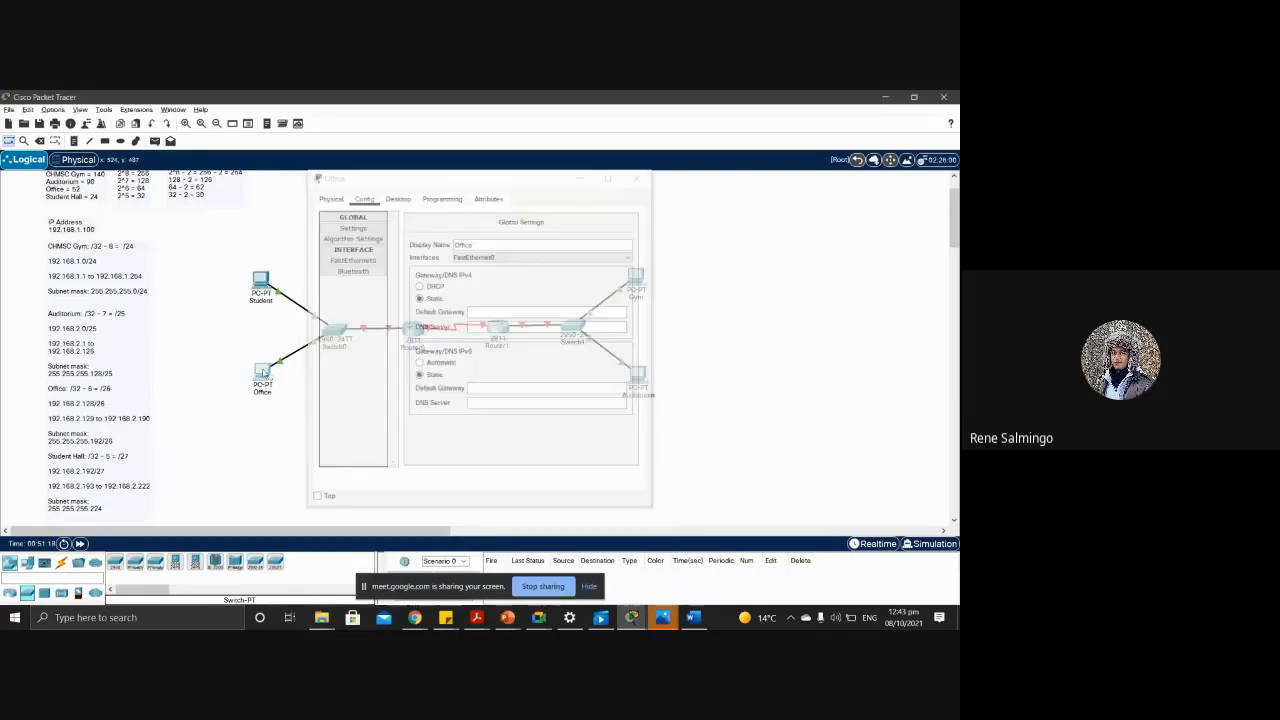
{"action": "right_click", "coordinate": [527, 313]}
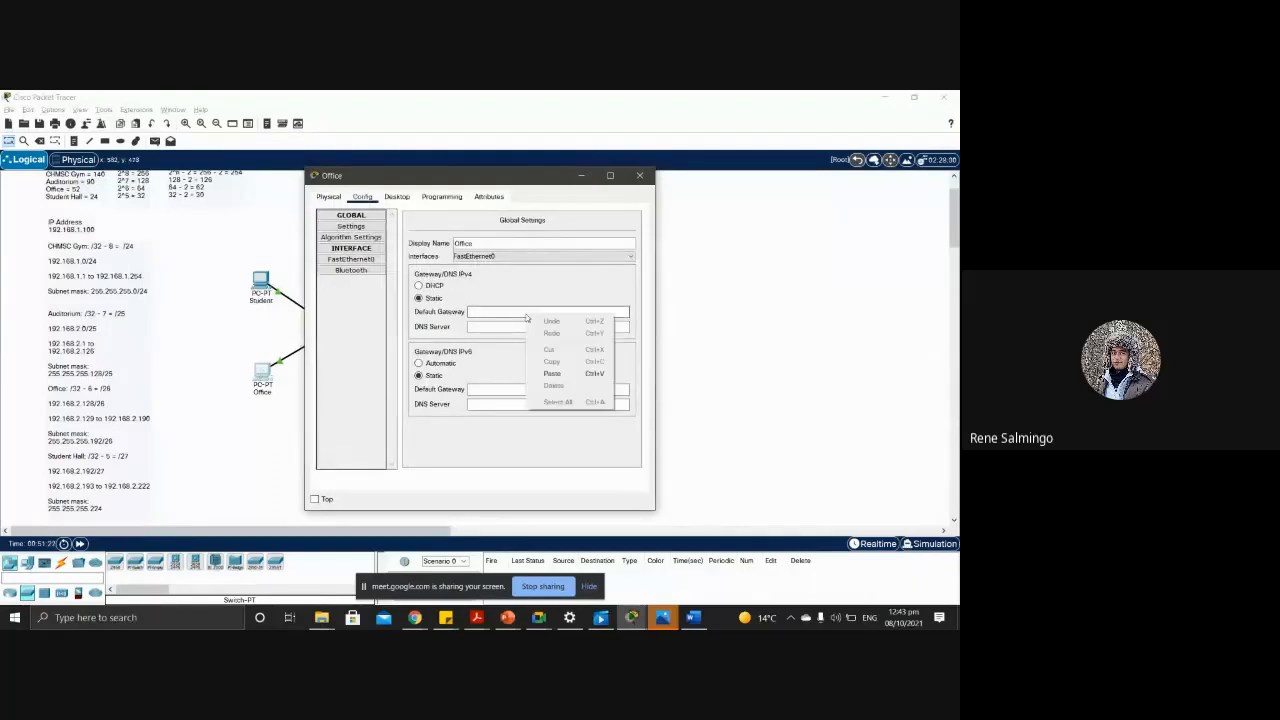
{"action": "left_click", "coordinate": [562, 373]}
{"action": "left_click", "coordinate": [369, 262]}
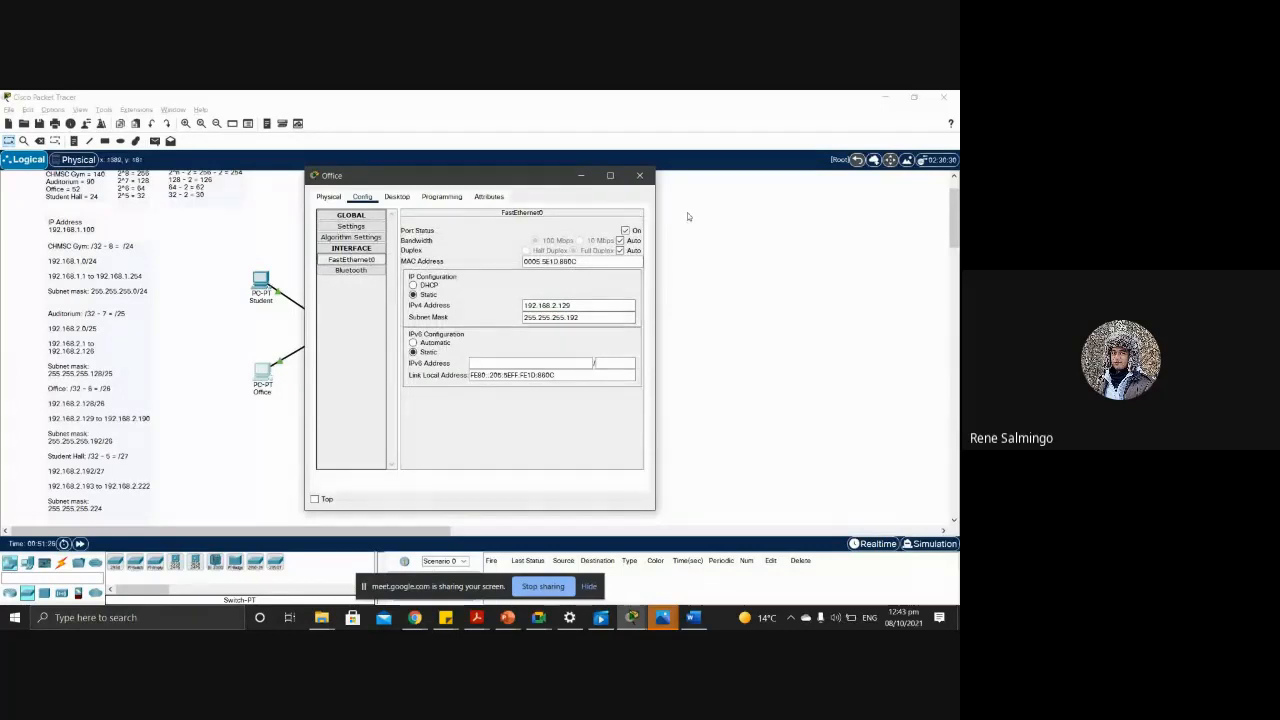
{"action": "left_click", "coordinate": [643, 179]}
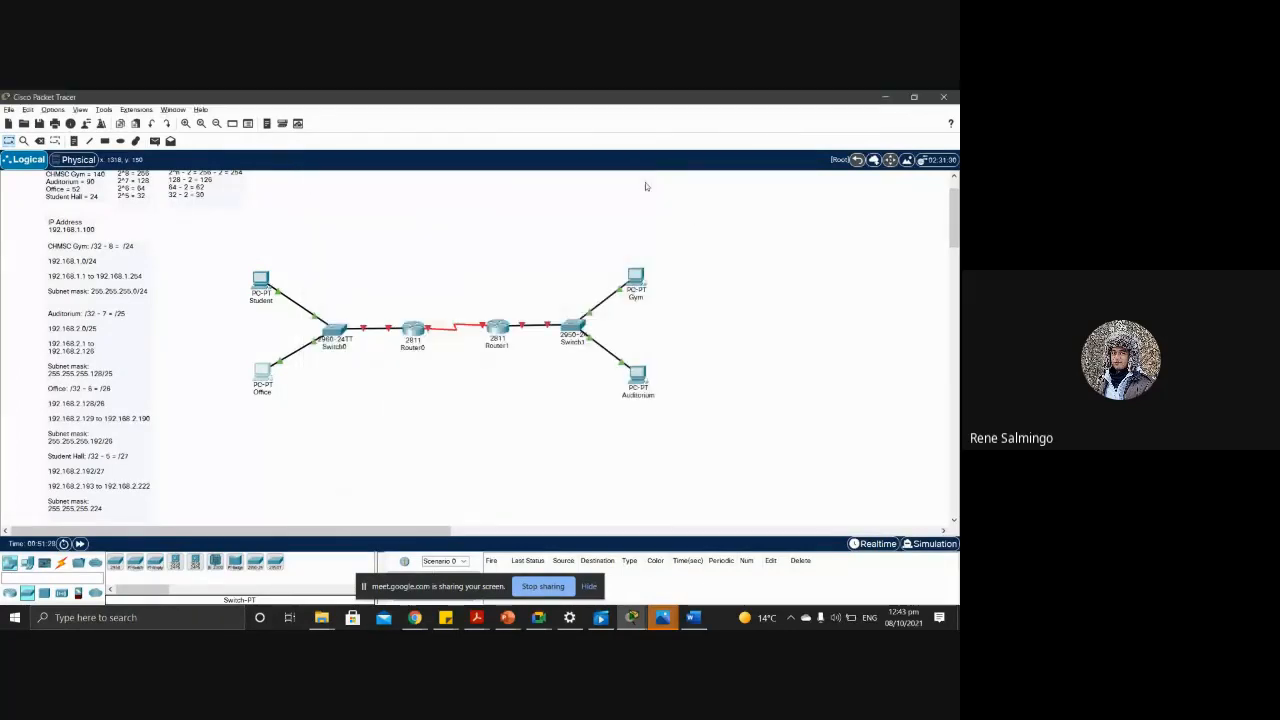
Step: Turn on Router0's FastEthernet0/0 port and return to the network topology
{"action": "left_click", "coordinate": [418, 334]}
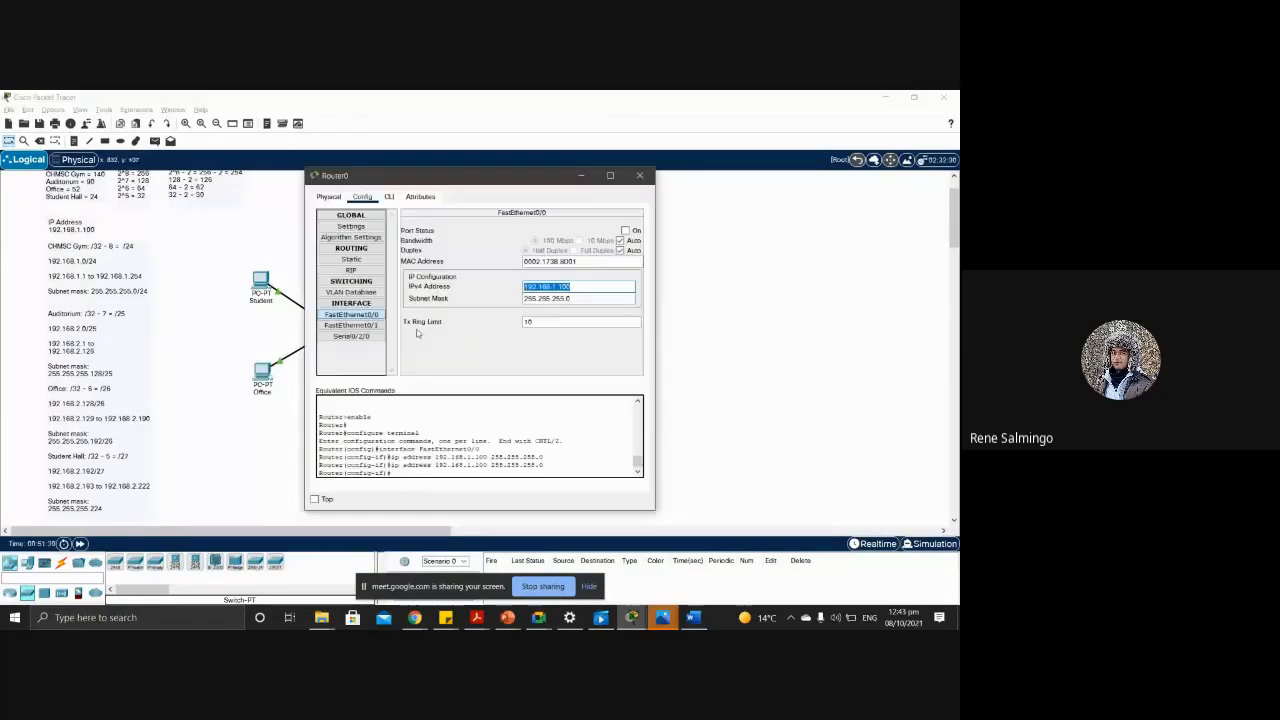
{"action": "left_click", "coordinate": [556, 361]}
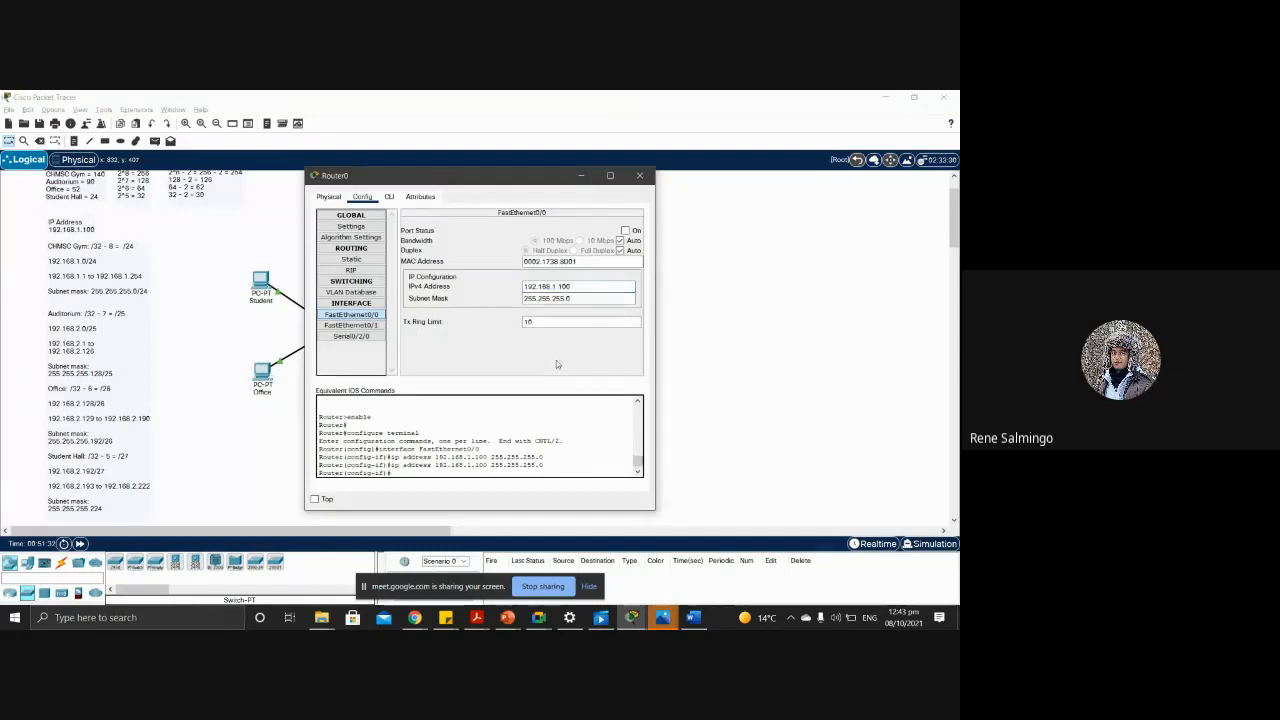
{"action": "left_click", "coordinate": [625, 231]}
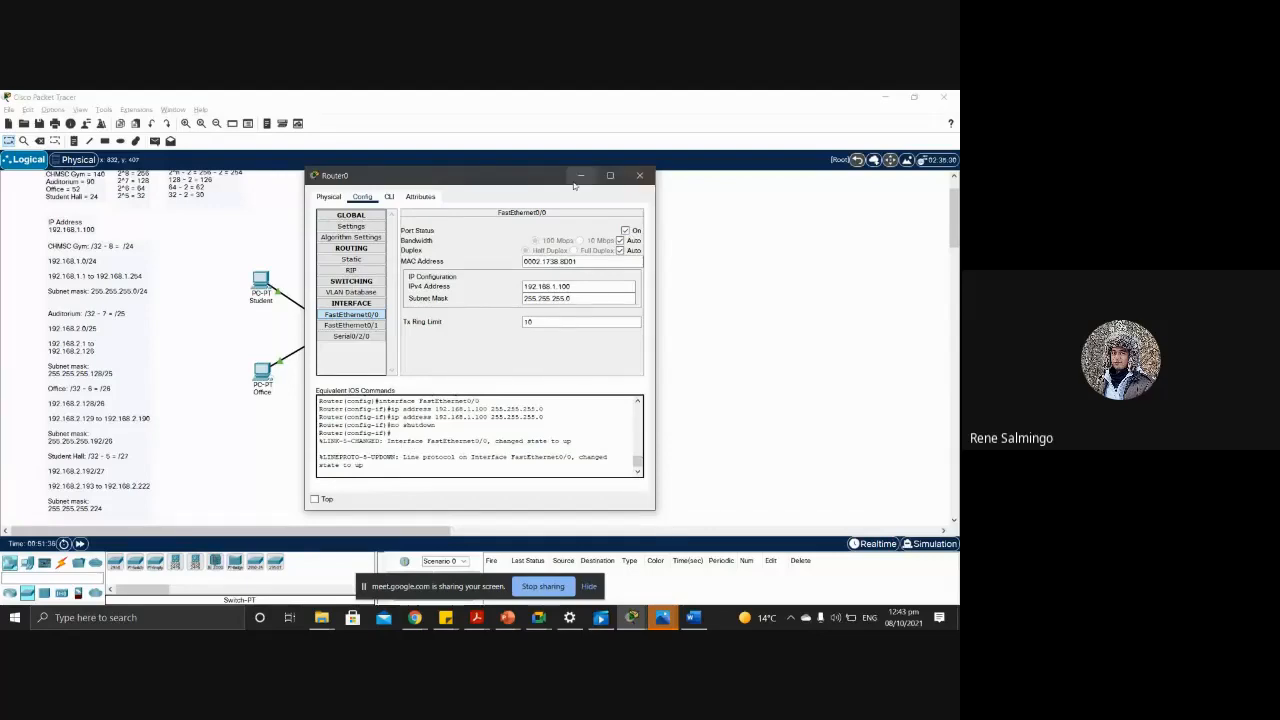
{"action": "left_click_drag", "start_coordinate": [546, 184], "coordinate": [707, 205]}
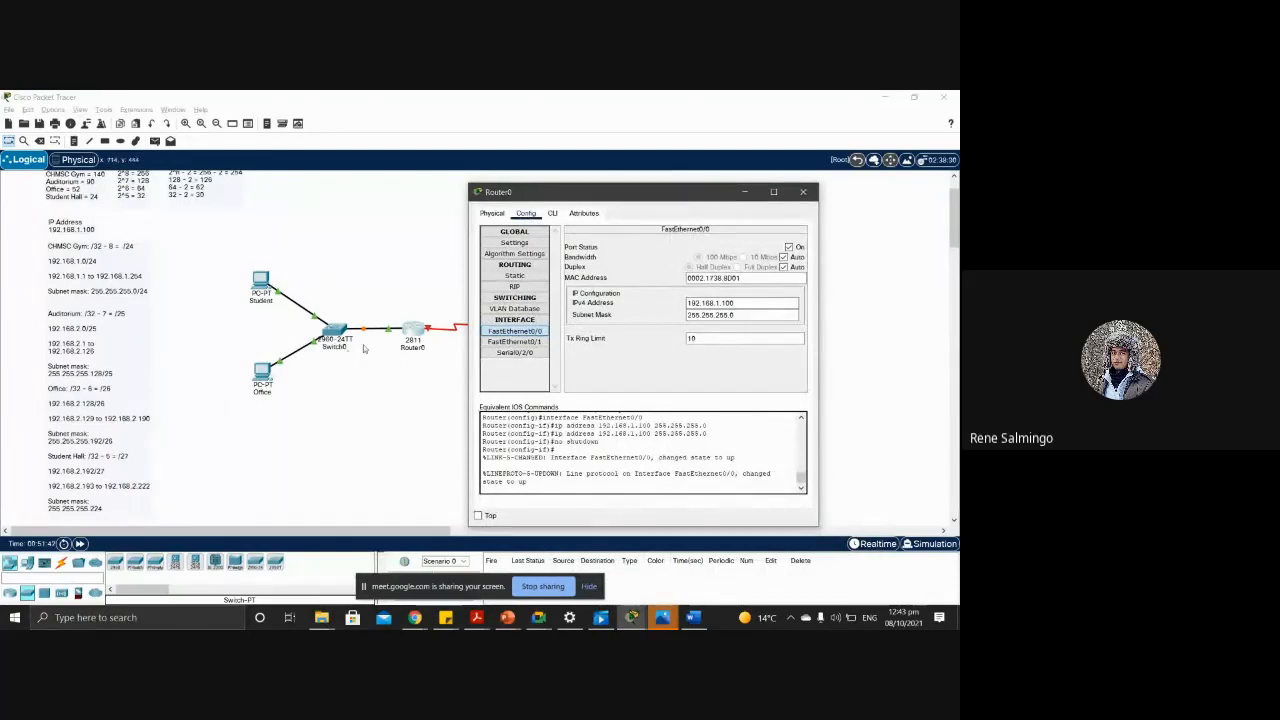
{"action": "left_click", "coordinate": [383, 385]}
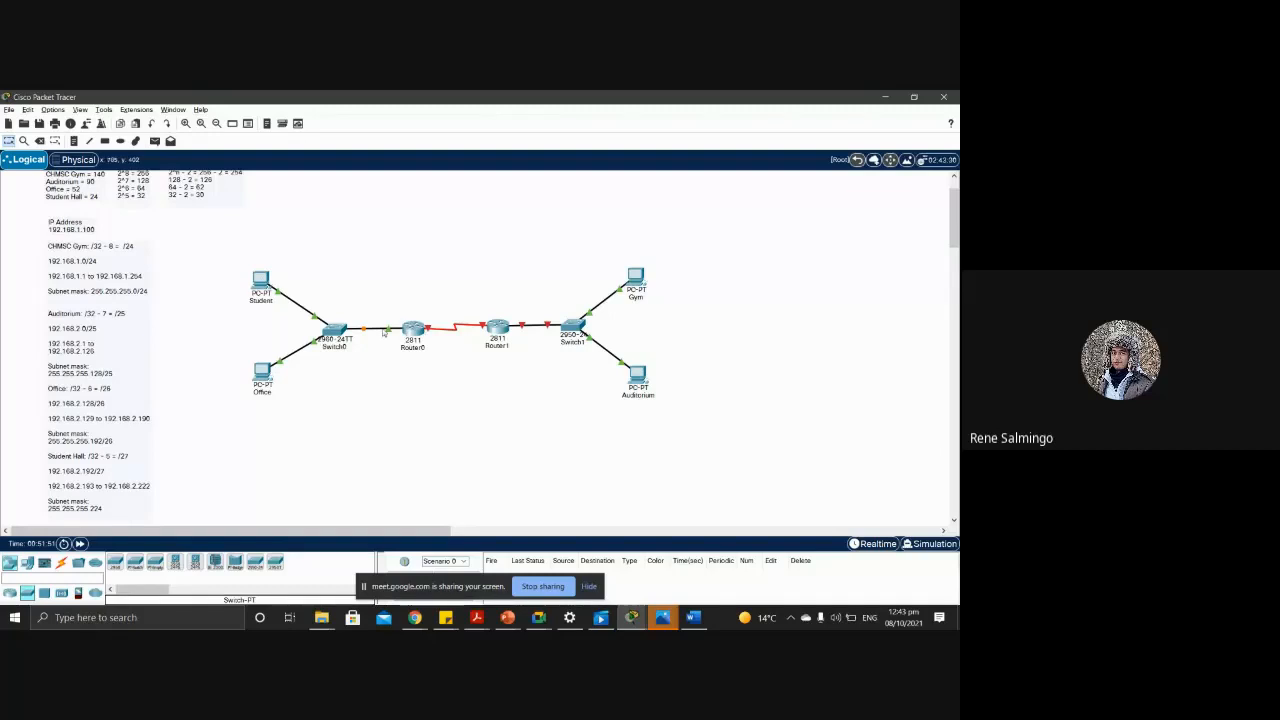
Step: Power on Router1 and open its configuration settings
{"action": "mouse_move", "coordinate": [391, 334]}
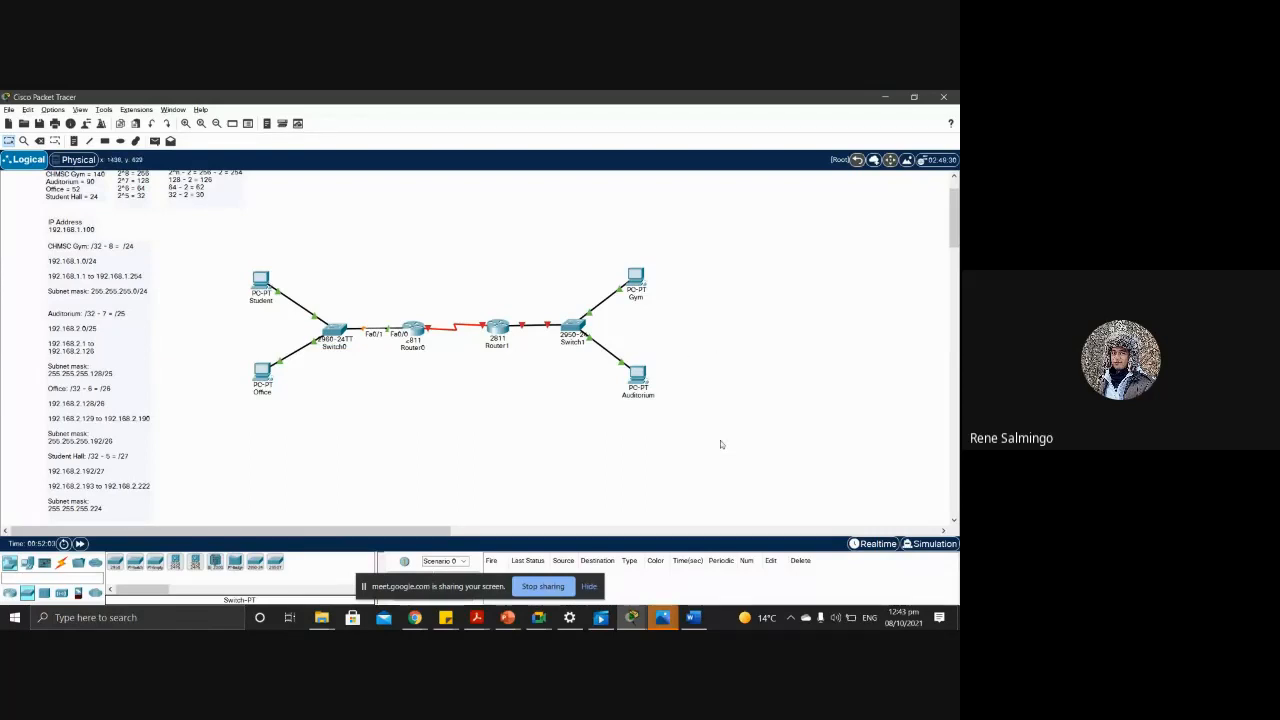
{"action": "mouse_move", "coordinate": [635, 374]}
{"action": "mouse_move", "coordinate": [572, 331]}
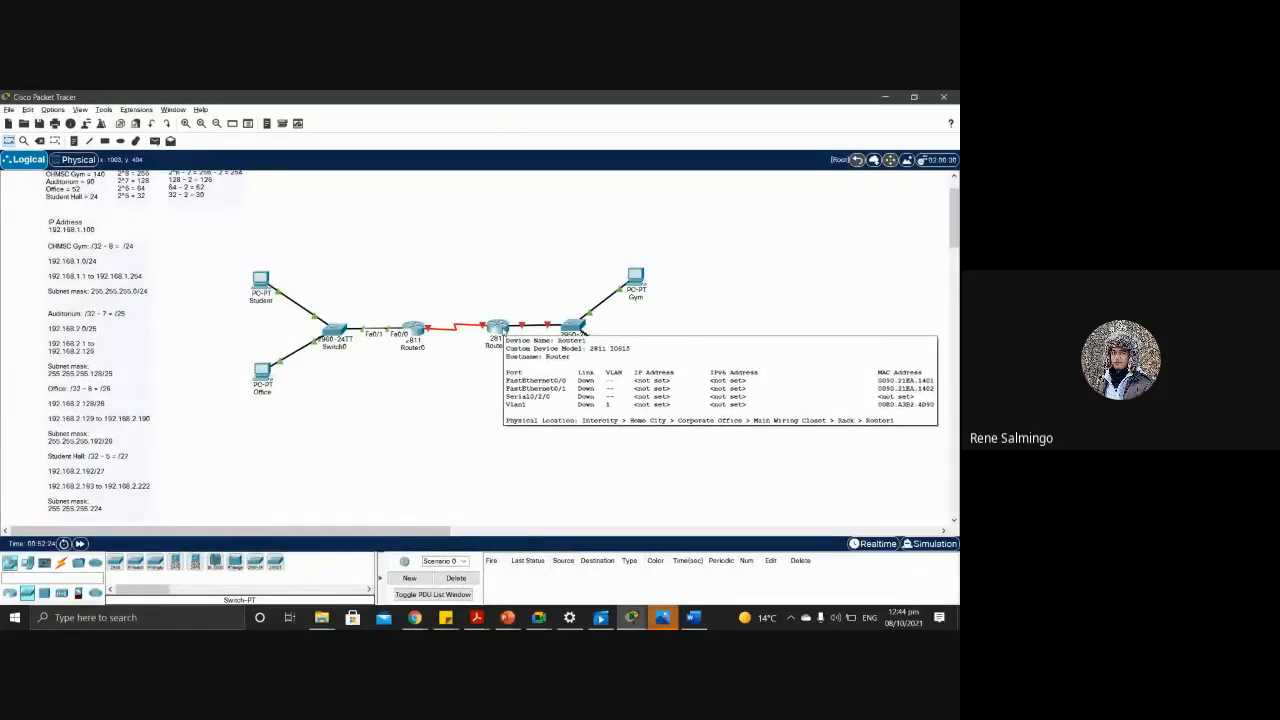
{"action": "left_click", "coordinate": [504, 331]}
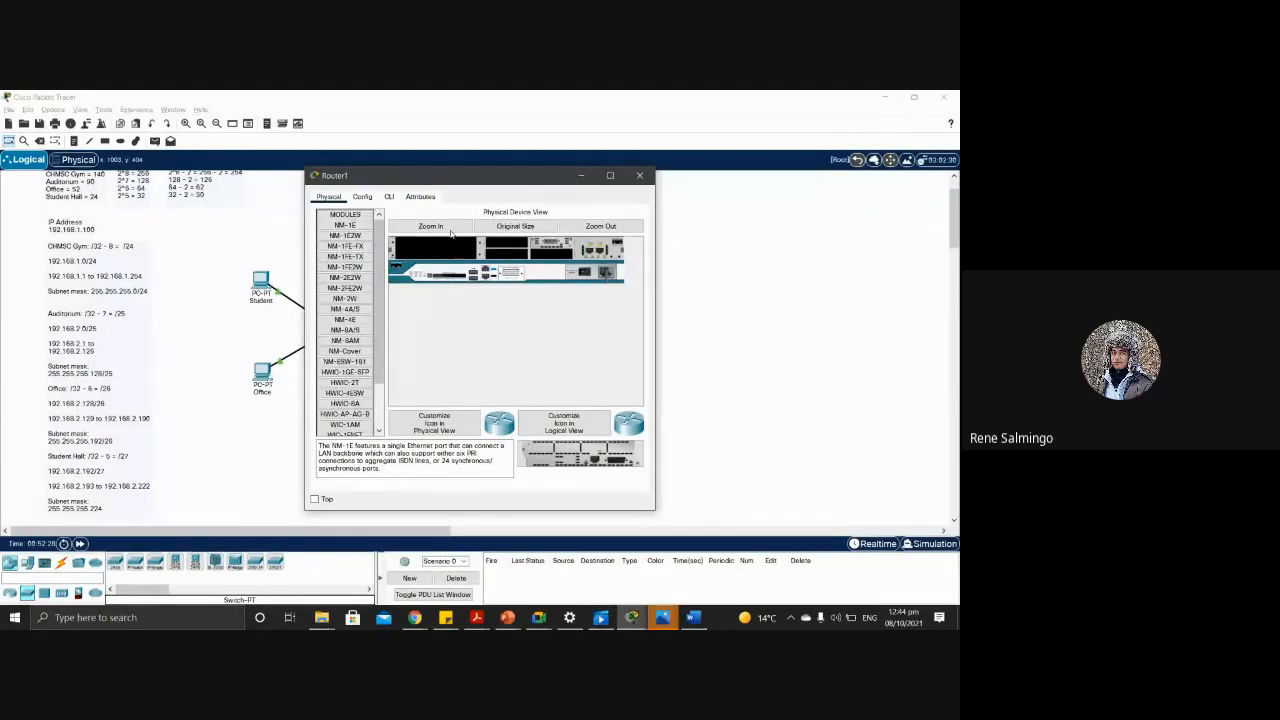
{"action": "left_click", "coordinate": [368, 196]}
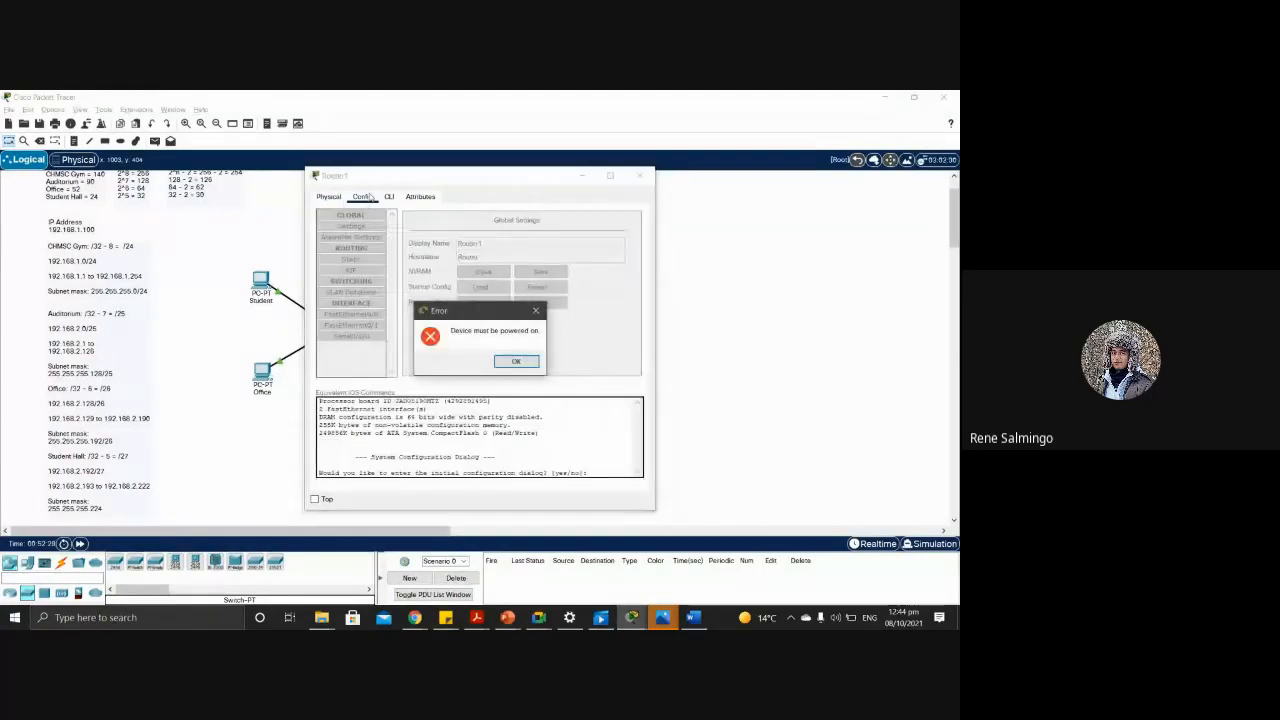
{"action": "left_click", "coordinate": [505, 364]}
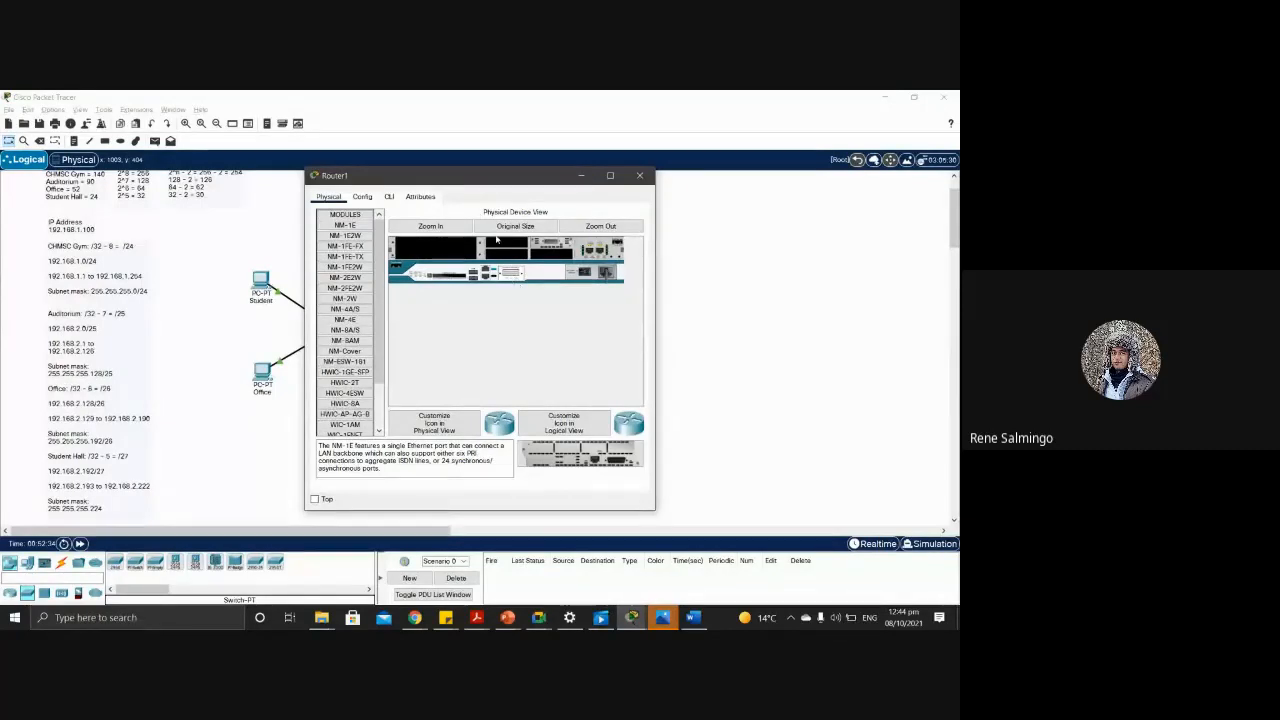
{"action": "left_click", "coordinate": [362, 196]}
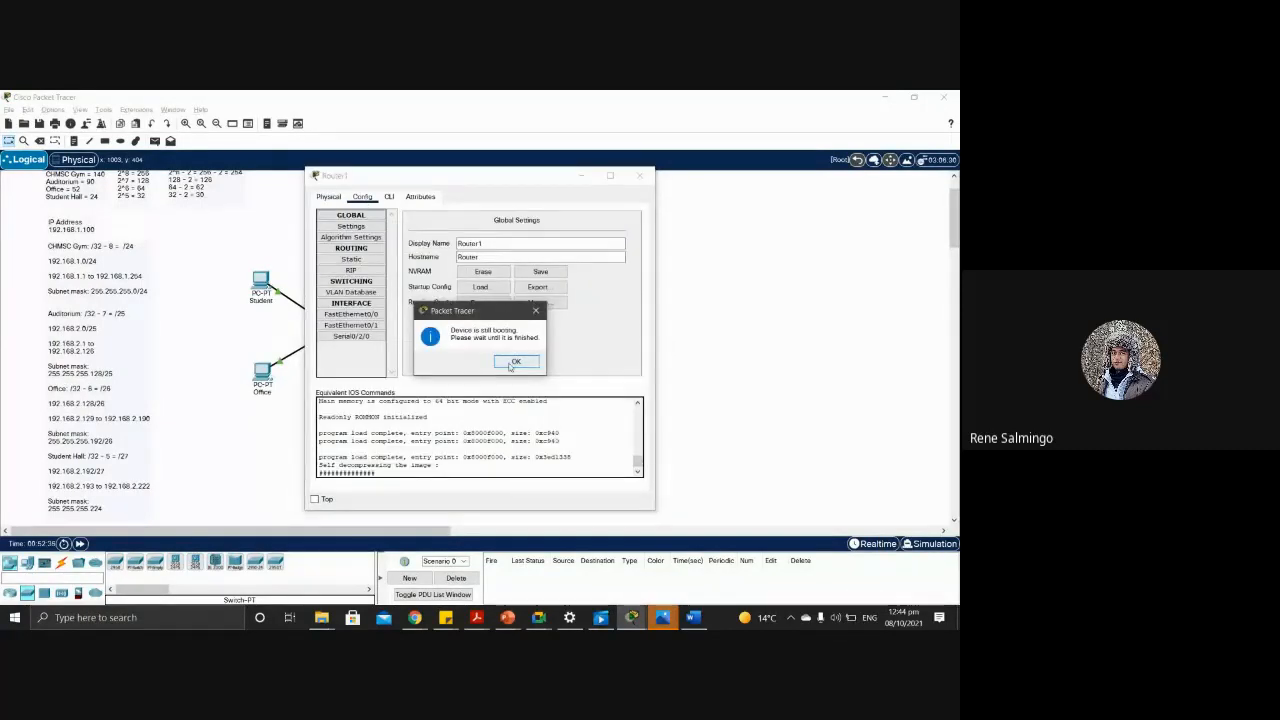
{"action": "left_click", "coordinate": [516, 361]}
{"action": "left_click", "coordinate": [362, 197]}
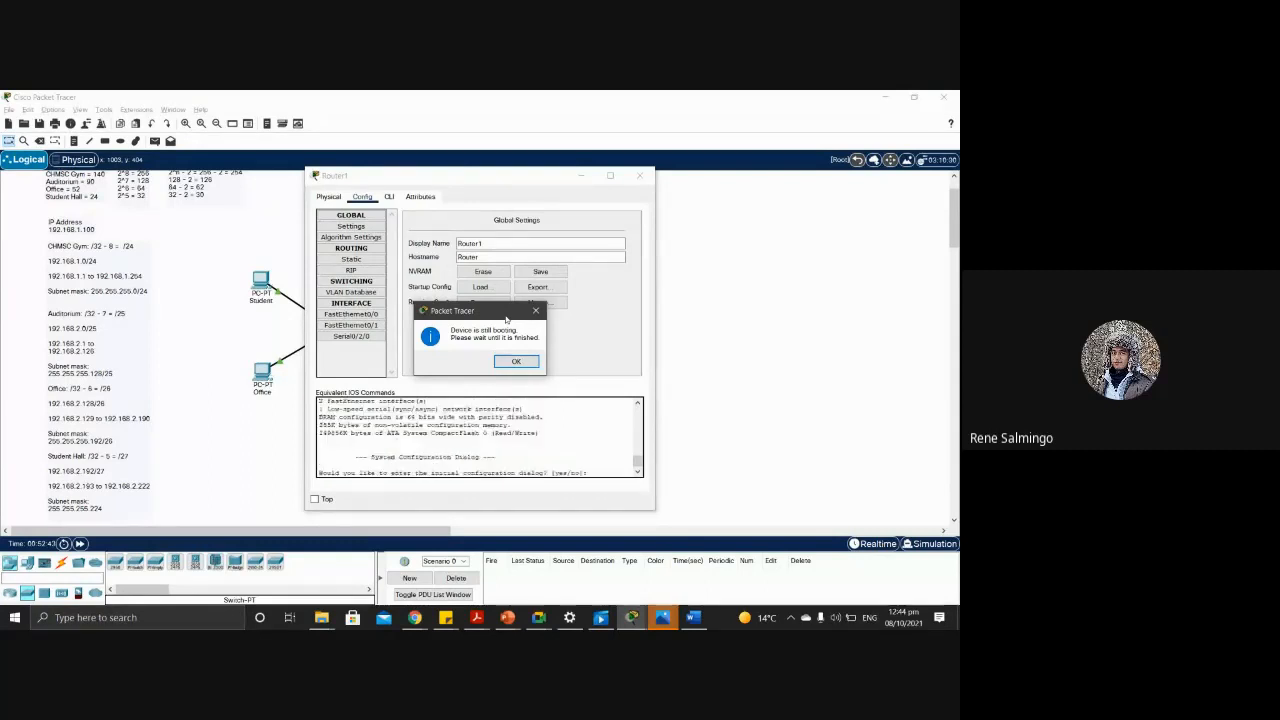
{"action": "left_click", "coordinate": [527, 364]}
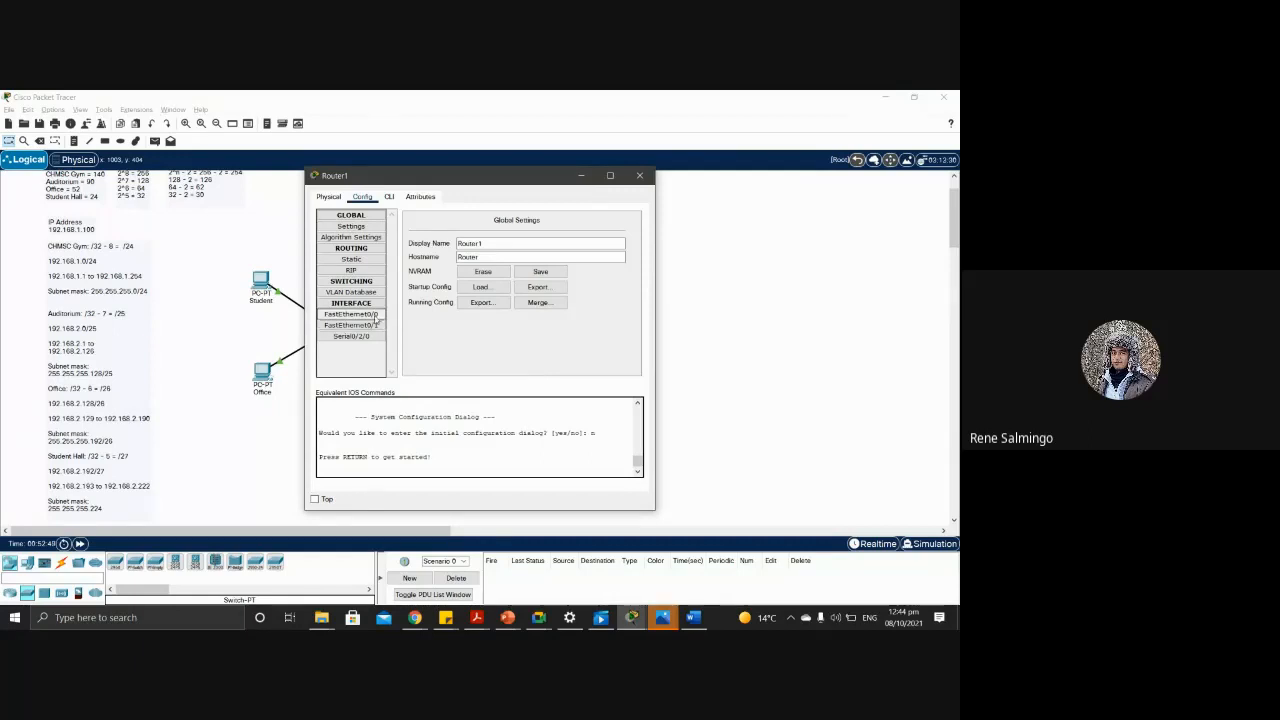
Step: Set Router1's FastEthernet0/0 IPv4 address to 192.168.2.200 with subnet mask 255.255.255.128, and turn on the port
{"action": "left_click", "coordinate": [352, 314]}
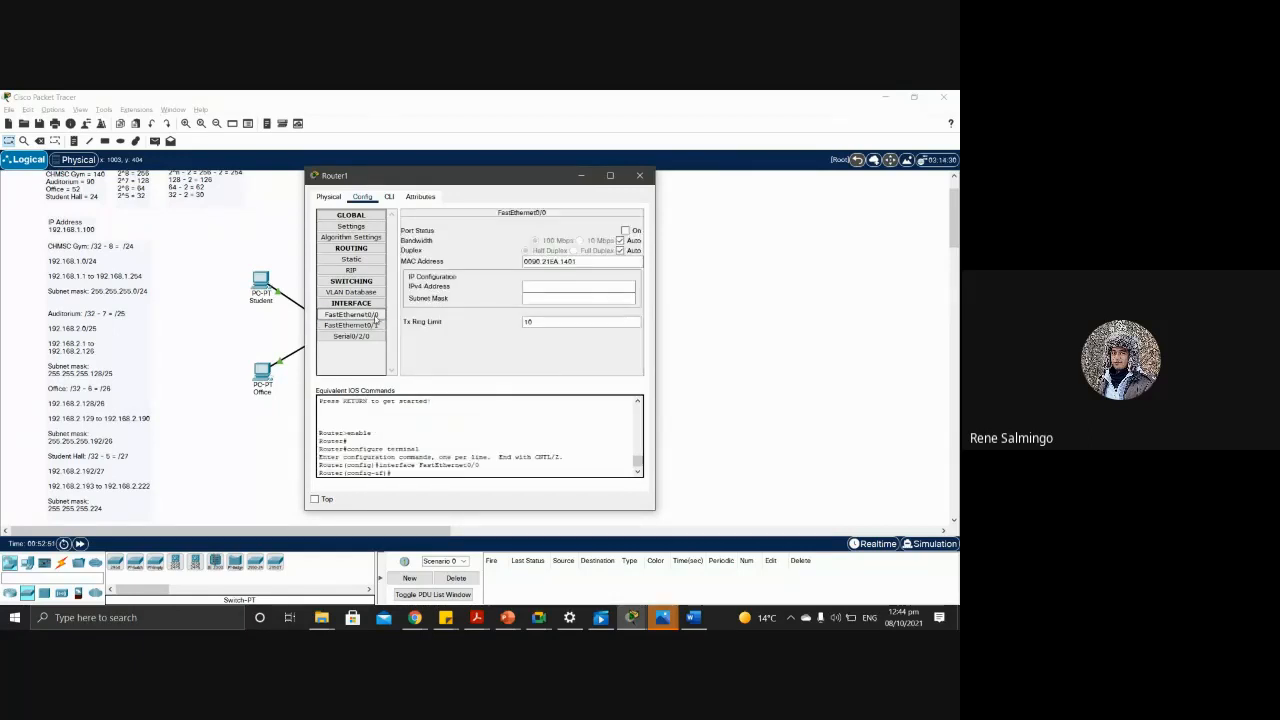
{"action": "left_click", "coordinate": [574, 286]}
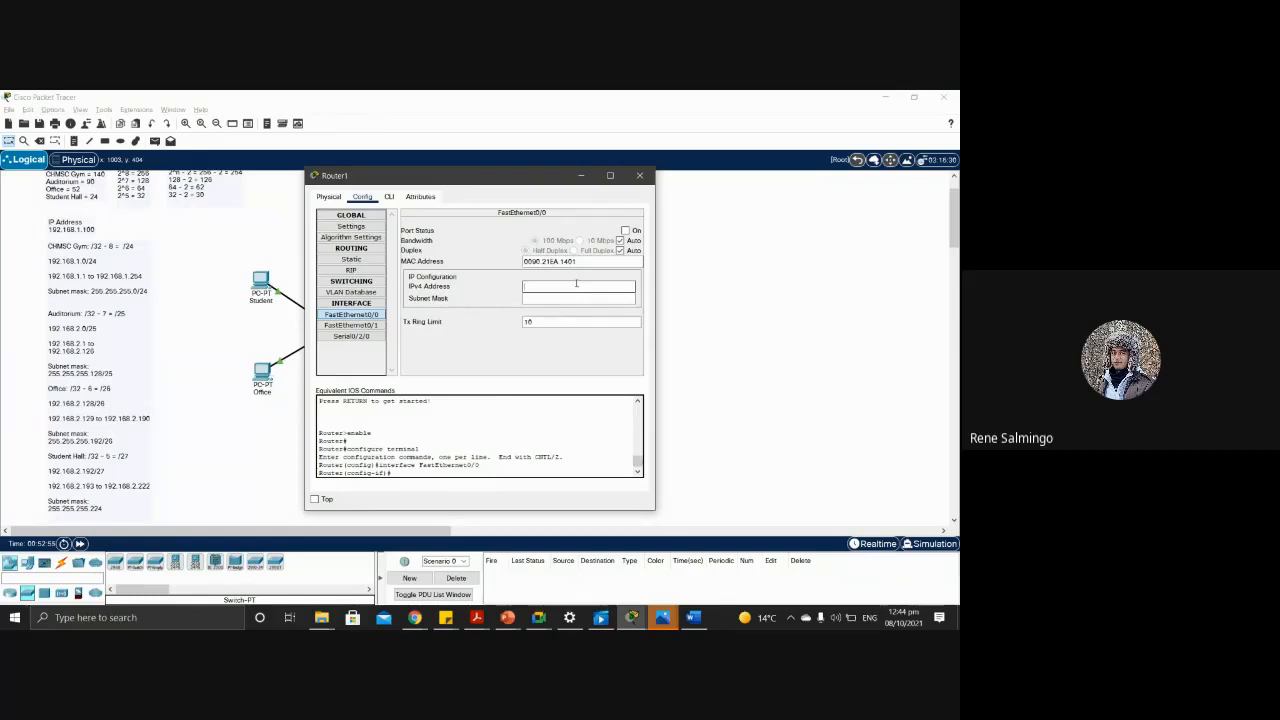
{"action": "type", "text": "192"}
{"action": "type", "text": ".168.2"}
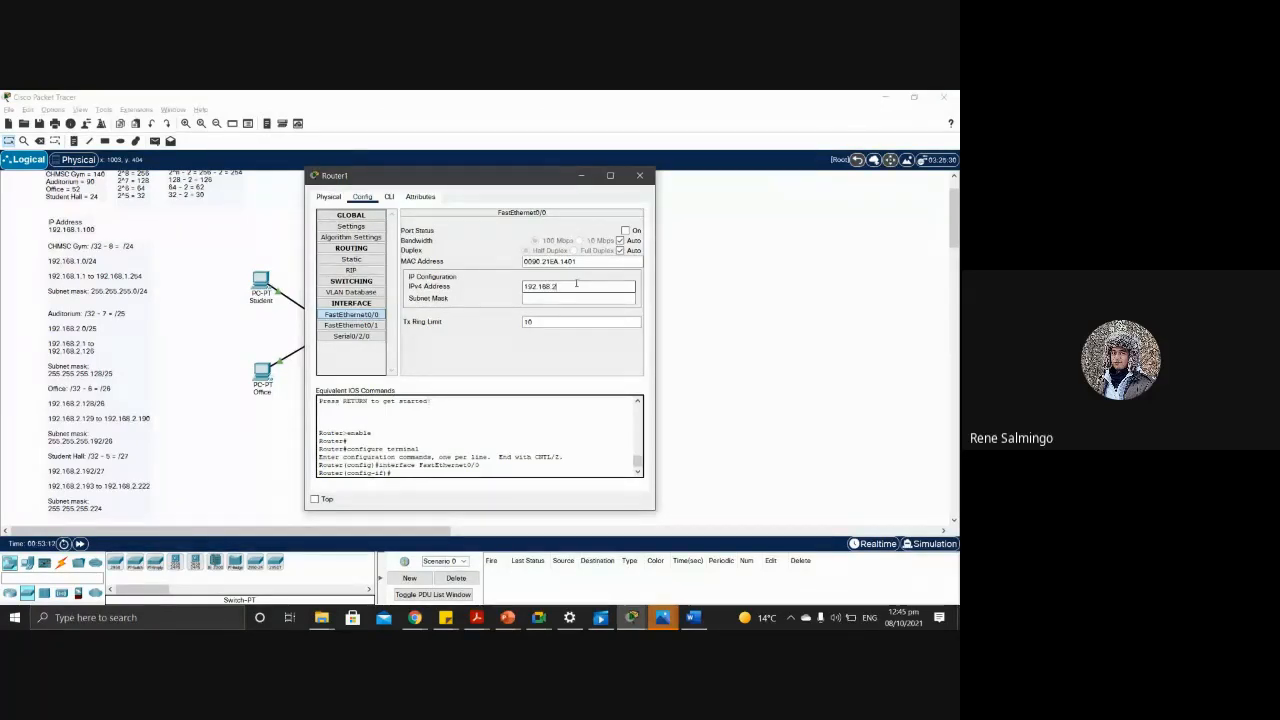
{"action": "type", "text": ".200"}
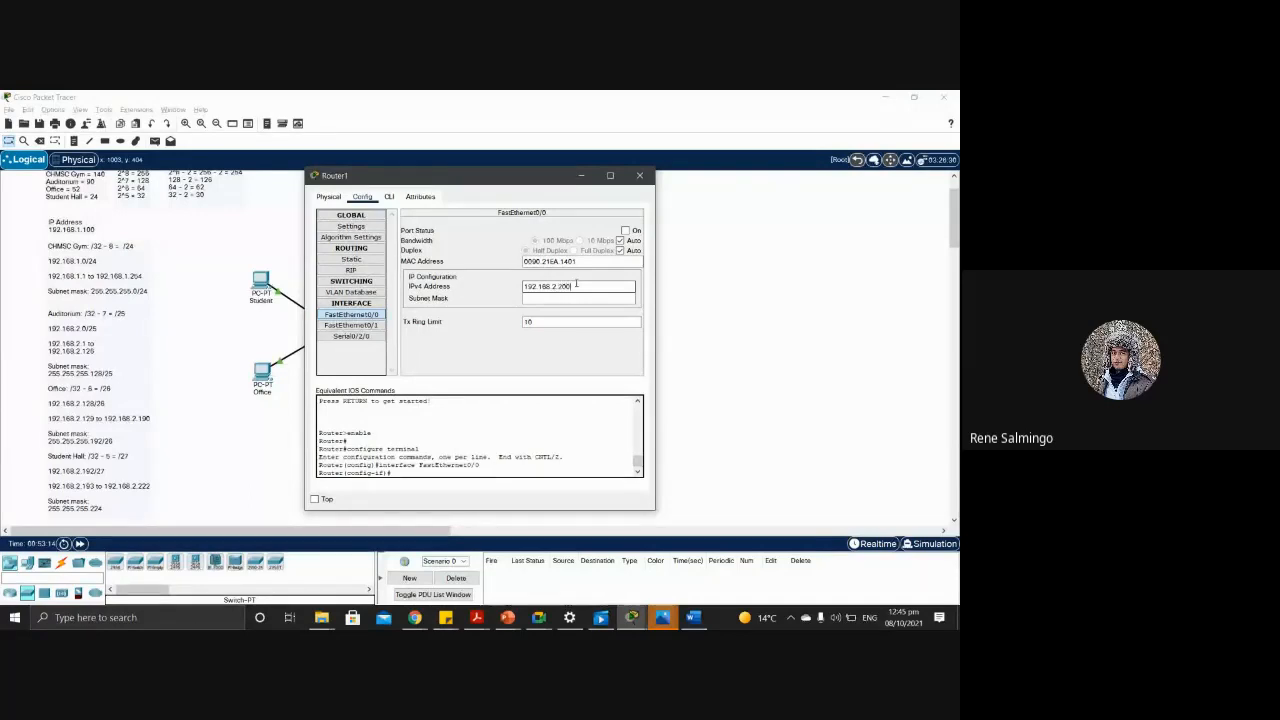
{"action": "left_click", "coordinate": [581, 298]}
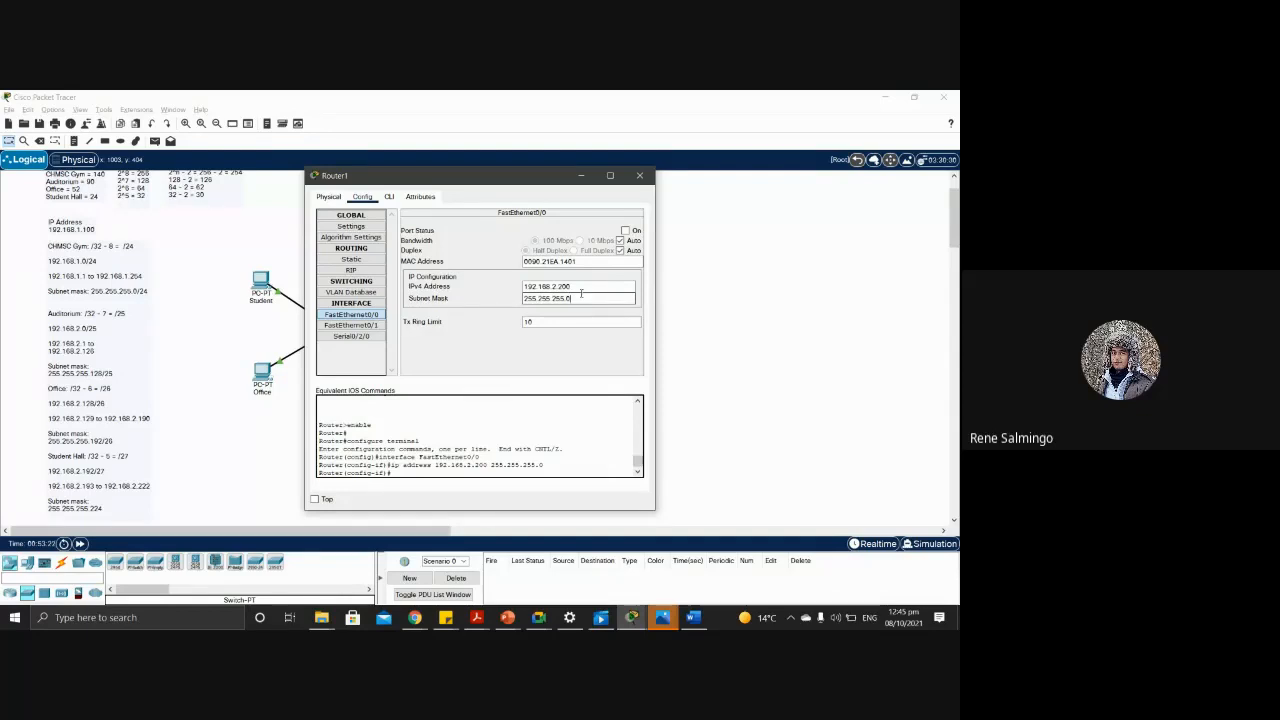
{"action": "key", "text": "BackSpace"}
{"action": "type", "text": "128"}
{"action": "key", "text": "Return"}
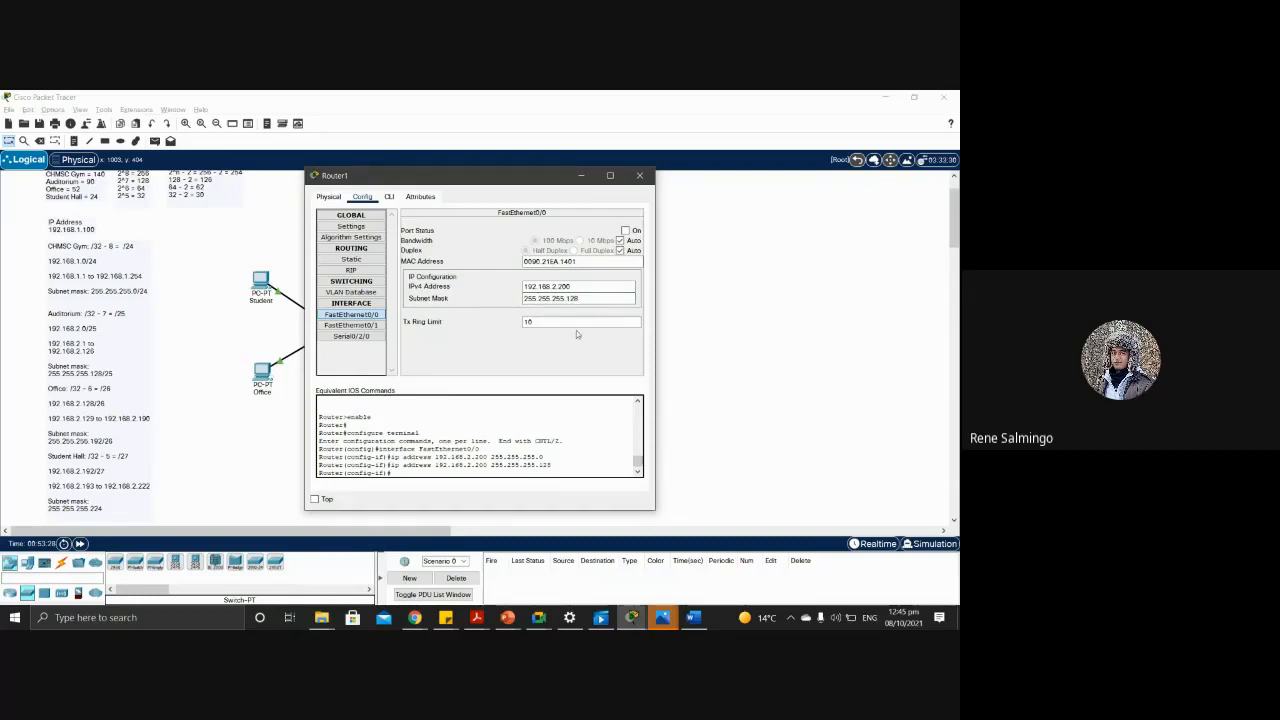
{"action": "mouse_move", "coordinate": [531, 180]}
{"action": "left_mouse_down"}
{"action": "mouse_move", "coordinate": [529, 451]}
{"action": "mouse_move", "coordinate": [524, 183]}
{"action": "left_mouse_up"}
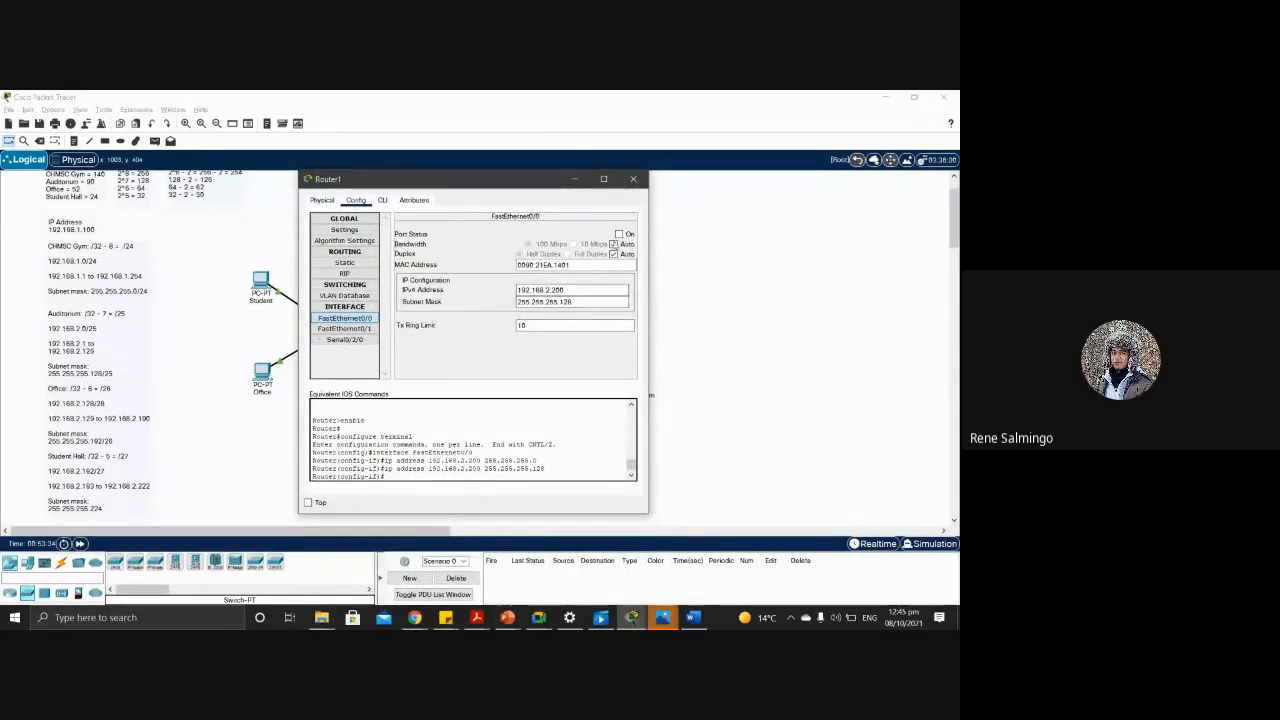
{"action": "left_click", "coordinate": [619, 234]}
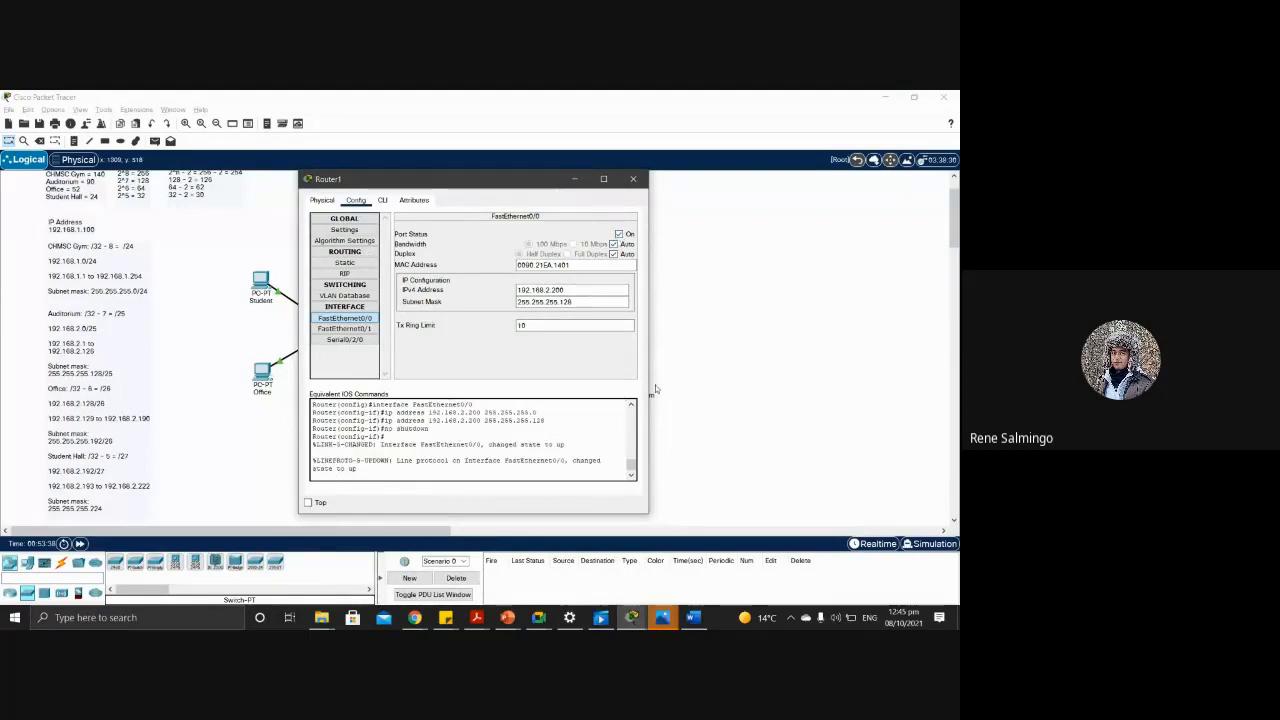
Step: Copy Router1's FastEthernet0/0 address 192.168.2.200 into the Gym PC's IPv4 default gateway and close its window
{"action": "left_click_drag", "start_coordinate": [569, 289], "coordinate": [512, 290]}
{"action": "right_click", "coordinate": [543, 291]}
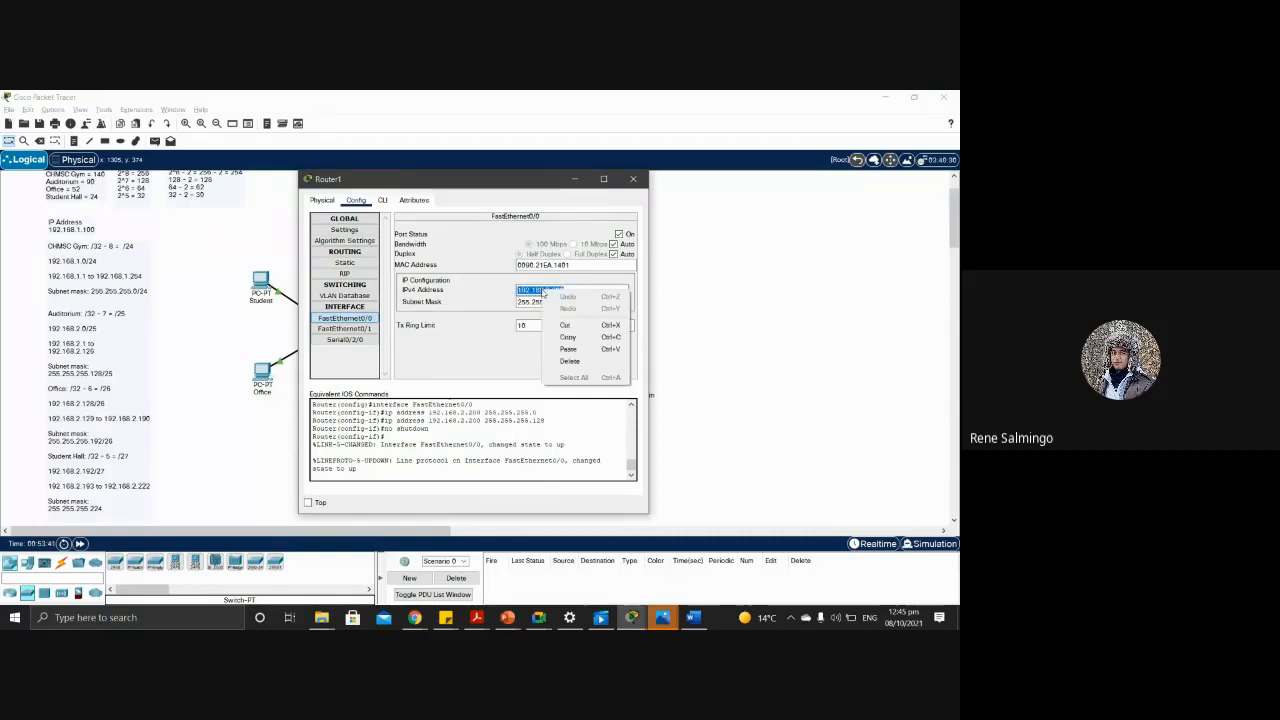
{"action": "left_click", "coordinate": [577, 336]}
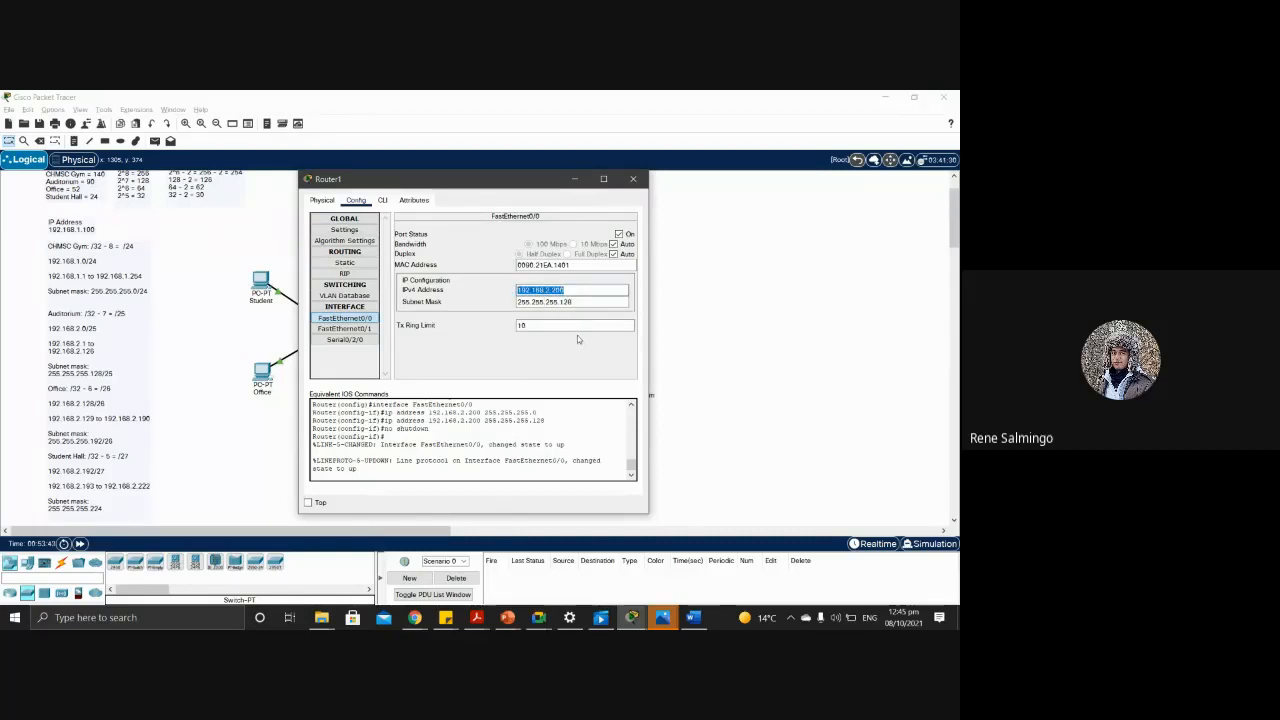
{"action": "left_click", "coordinate": [575, 180]}
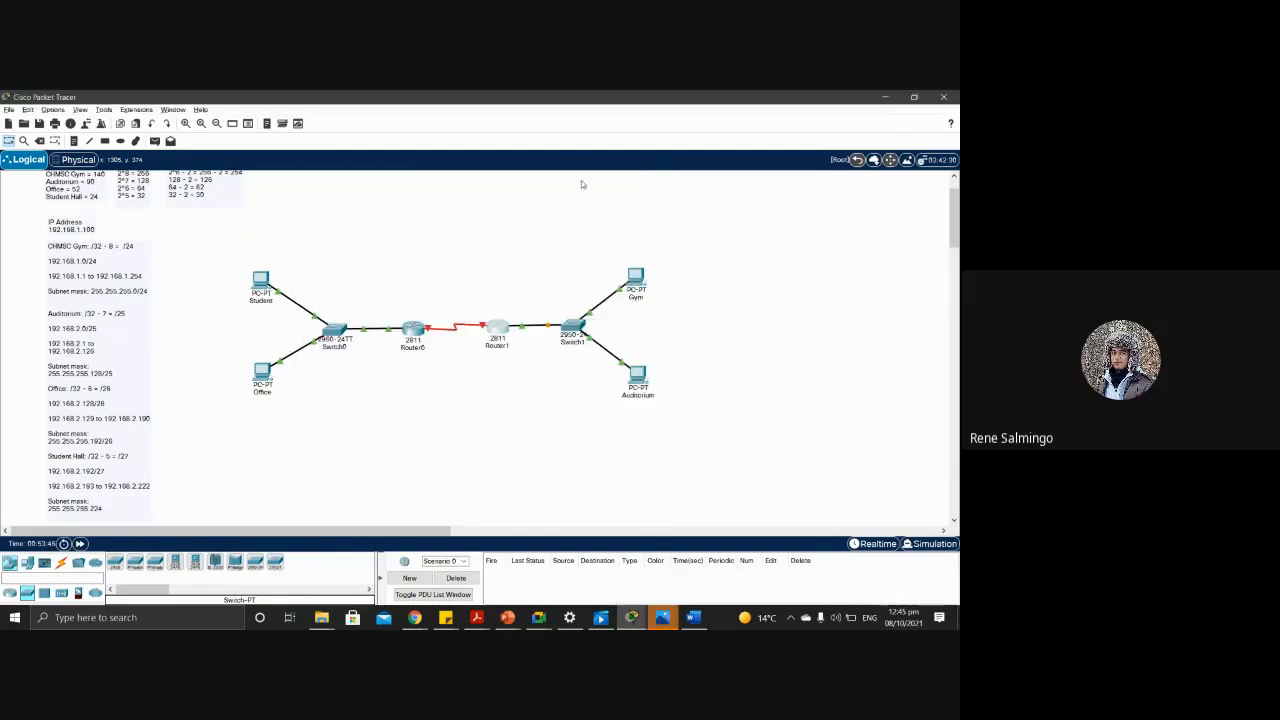
{"action": "left_click", "coordinate": [634, 274]}
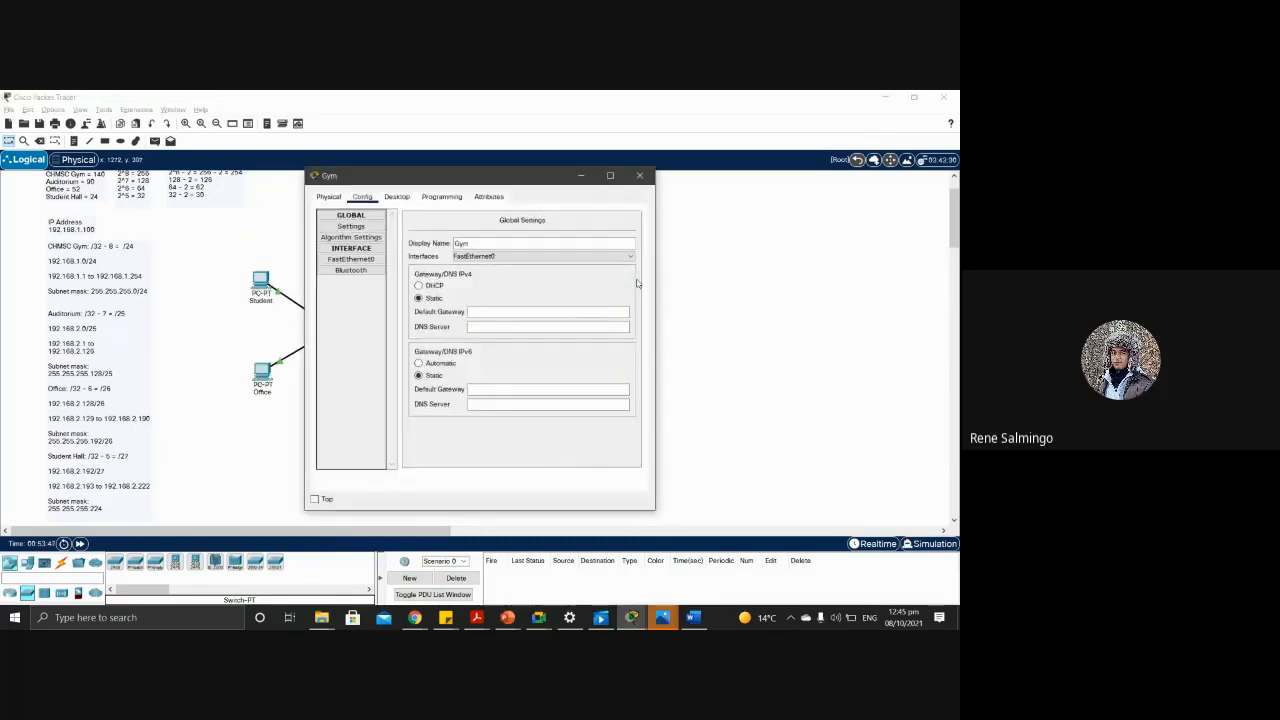
{"action": "right_click", "coordinate": [533, 313]}
{"action": "left_click", "coordinate": [558, 374]}
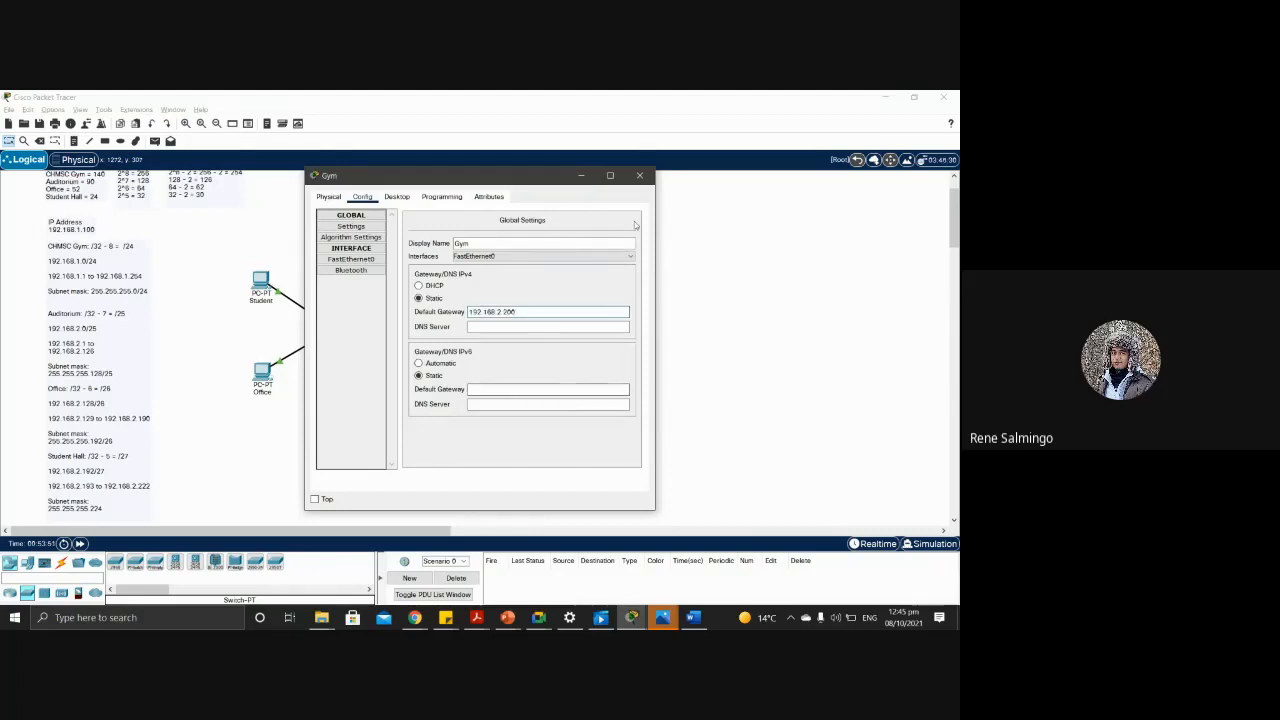
{"action": "left_click", "coordinate": [647, 179]}
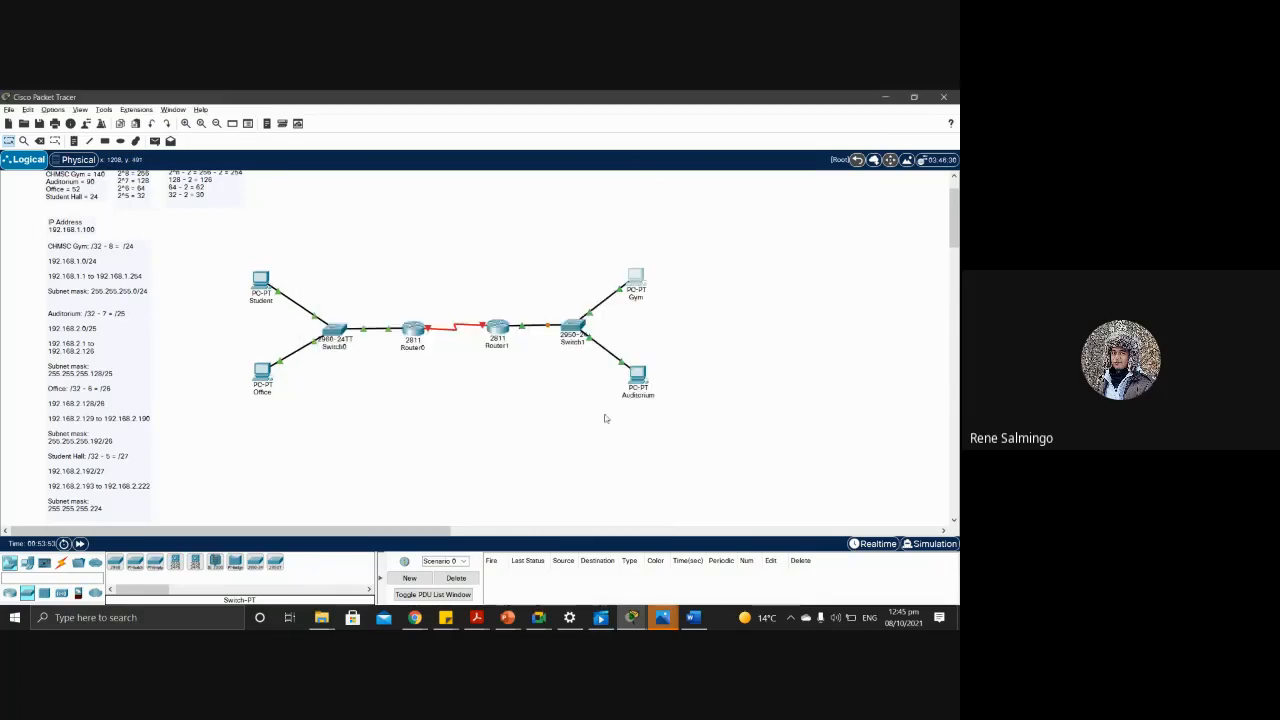
Step: Paste 192.168.2.200 as the Auditorium PC's IPv4 default gateway and close its window
{"action": "left_click", "coordinate": [640, 378]}
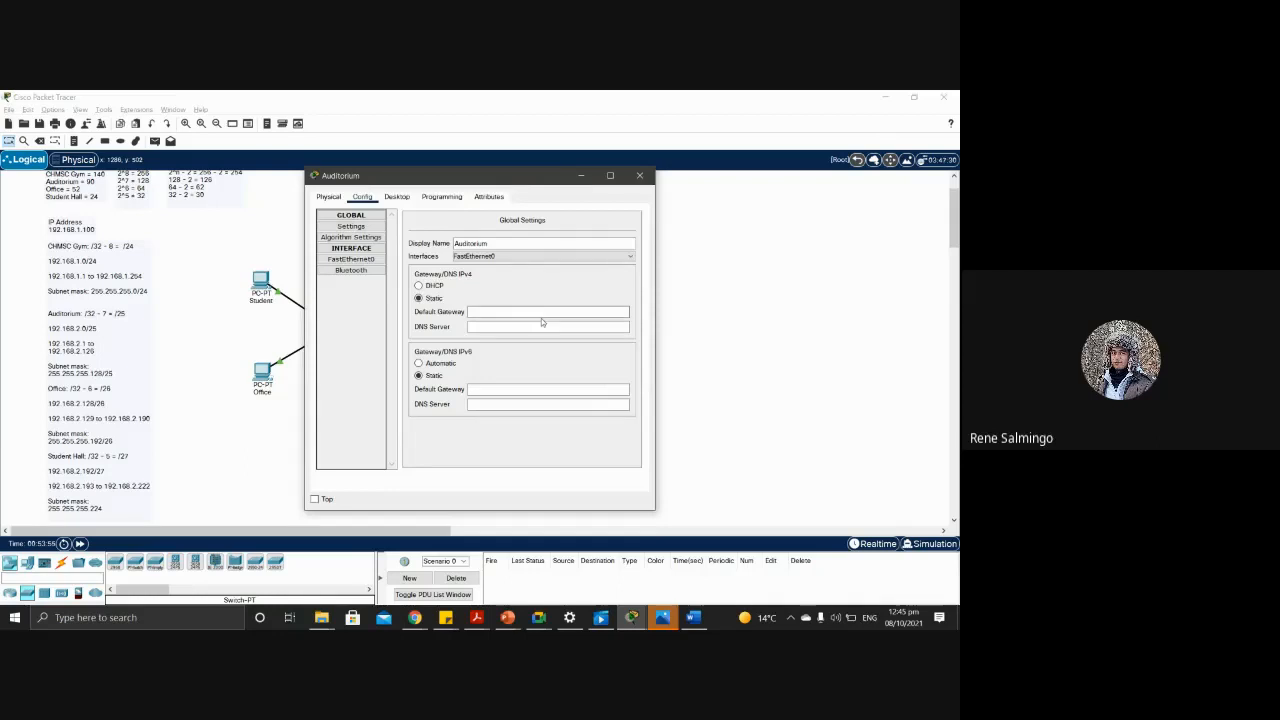
{"action": "right_click", "coordinate": [542, 312]}
{"action": "left_click", "coordinate": [583, 377]}
{"action": "left_click", "coordinate": [640, 176]}
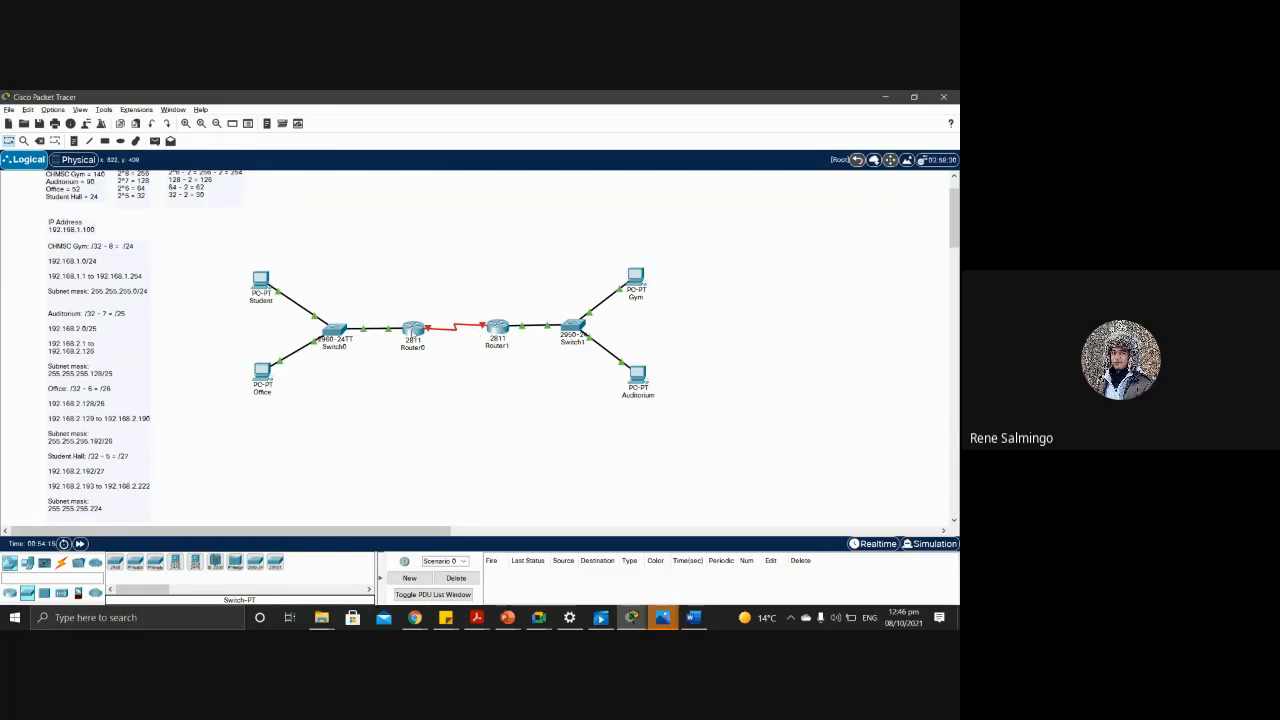
Step: Open the Serial0/2/0 interface settings of Router0
{"action": "mouse_move", "coordinate": [412, 333]}
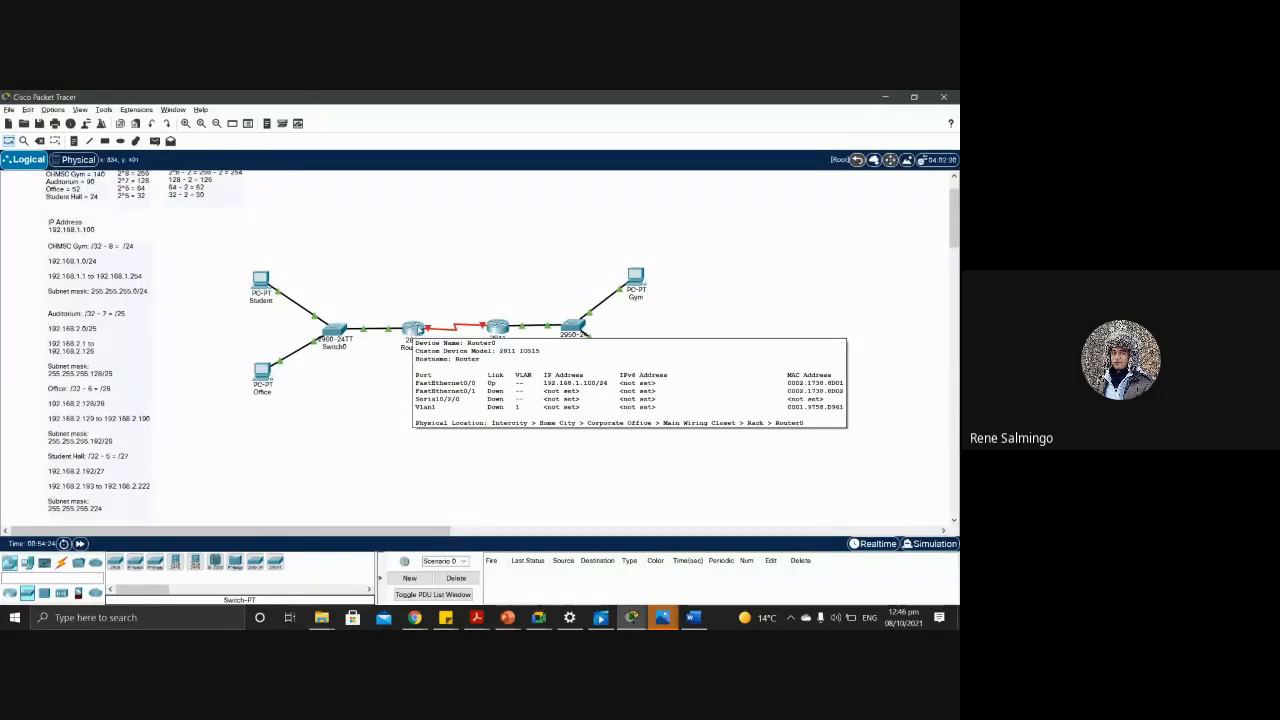
{"action": "left_click", "coordinate": [418, 331]}
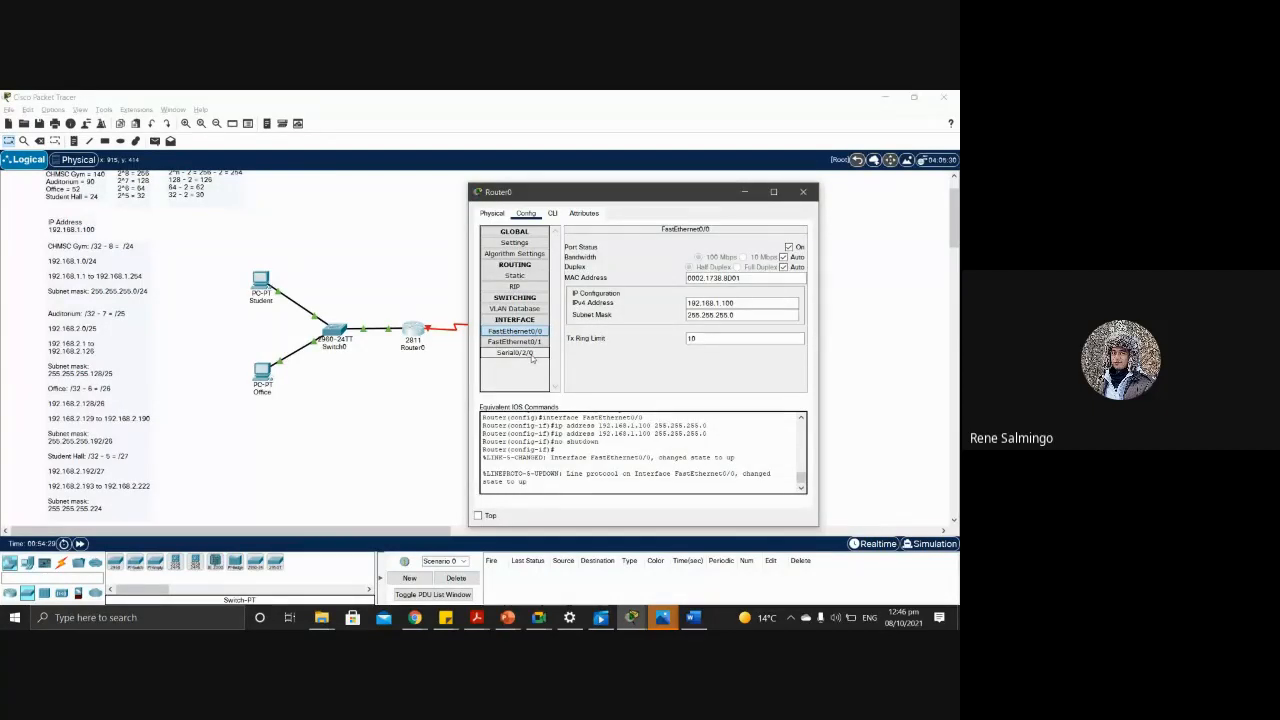
{"action": "left_click", "coordinate": [531, 356]}
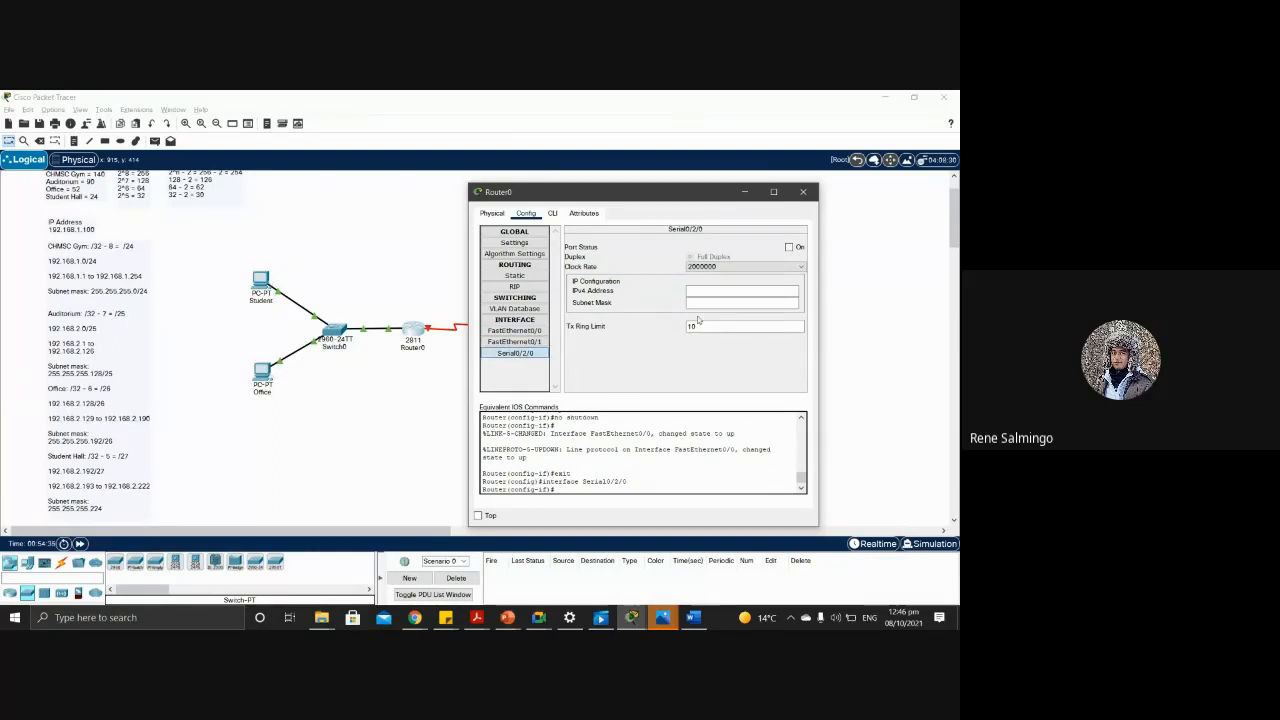
Step: Try to set Router0's Serial0/2/0 IPv4 address to 192.168.1.128
{"action": "left_click", "coordinate": [720, 292]}
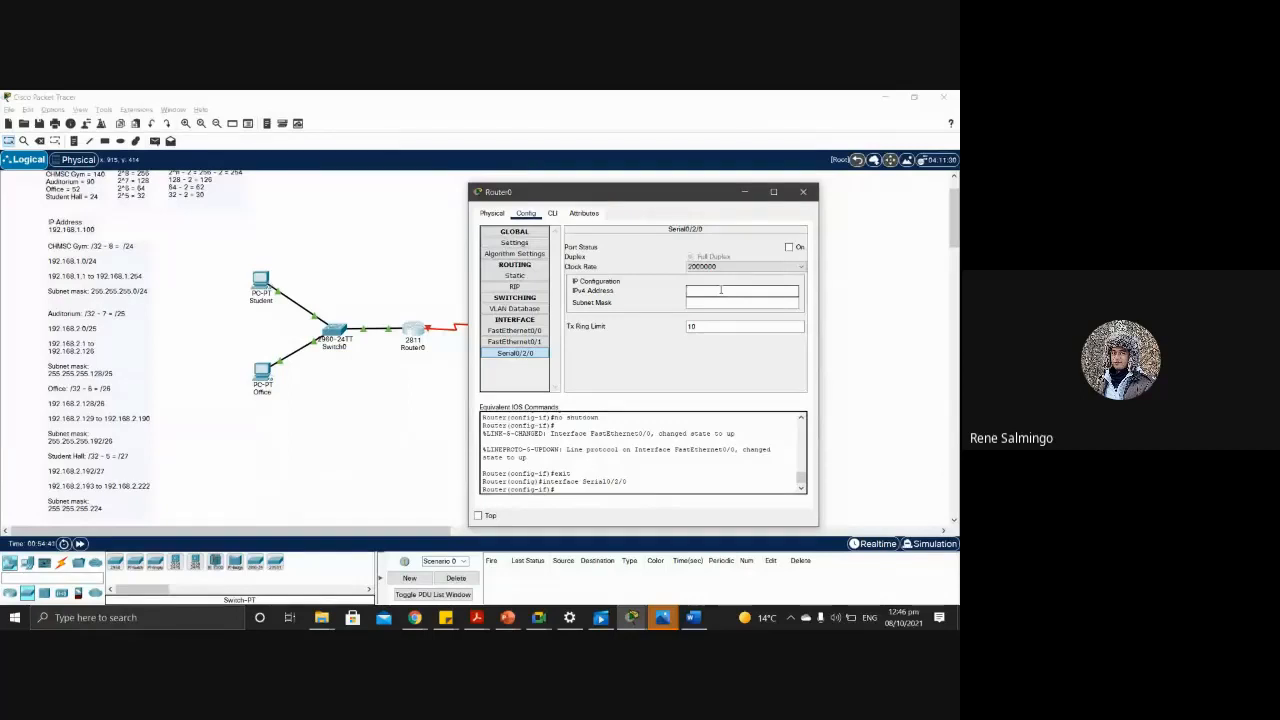
{"action": "type", "text": "192.168."}
{"action": "type", "text": "1"}
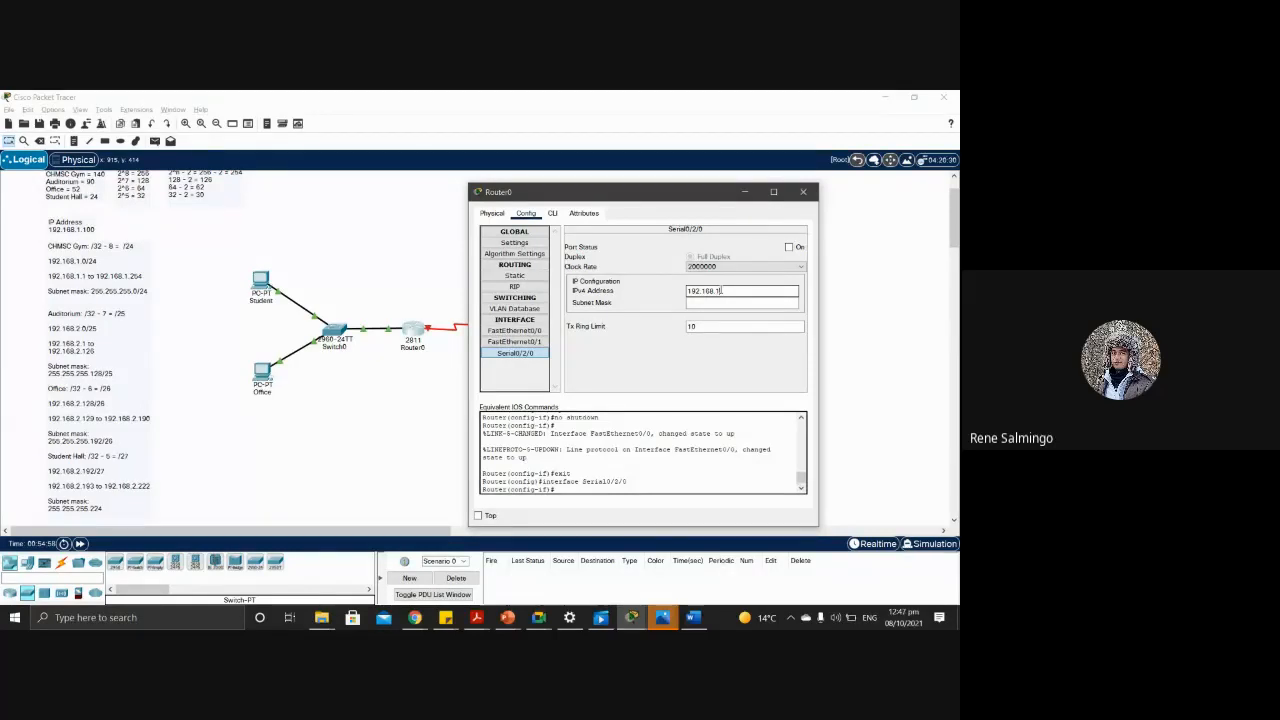
{"action": "type", "text": ".128"}
{"action": "left_click", "coordinate": [753, 302]}
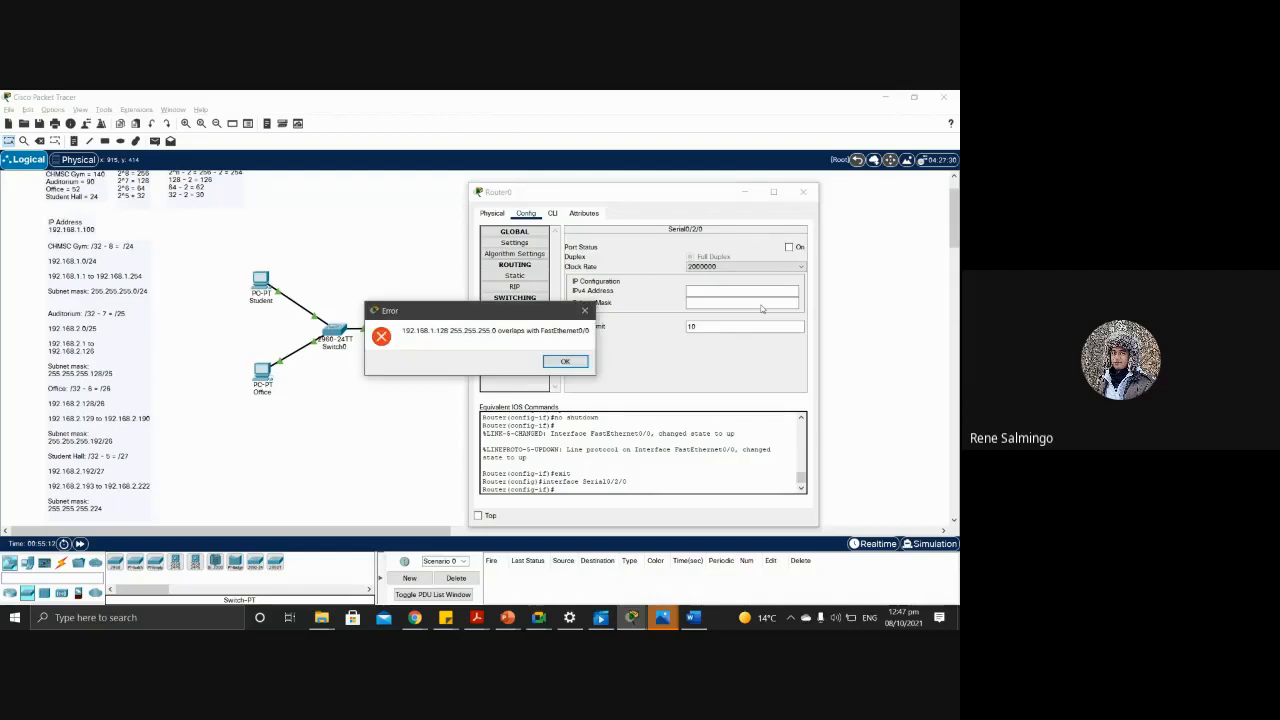
{"action": "left_click", "coordinate": [566, 363]}
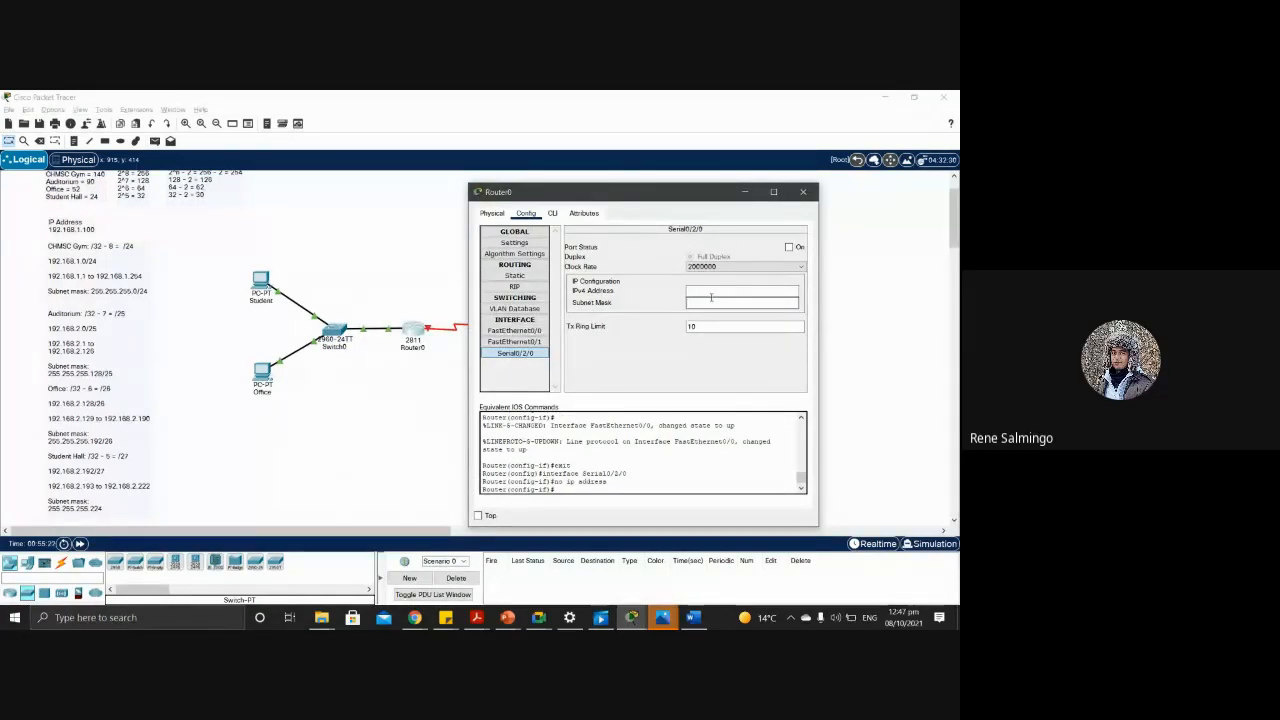
Step: Enter 192.168.2.225 as the IPv4 address of Router0's Serial0/2/0 interface
{"action": "left_click", "coordinate": [722, 288]}
{"action": "type", "text": "192."}
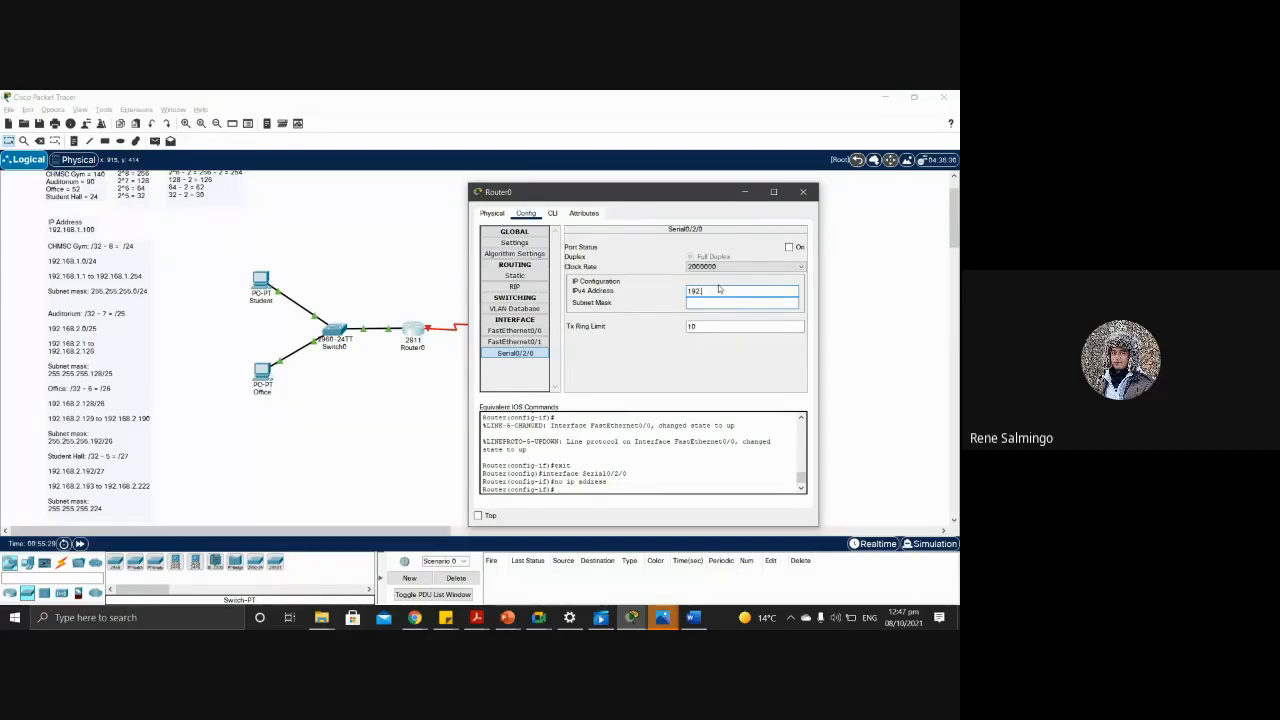
{"action": "type", "text": "168.2.225"}
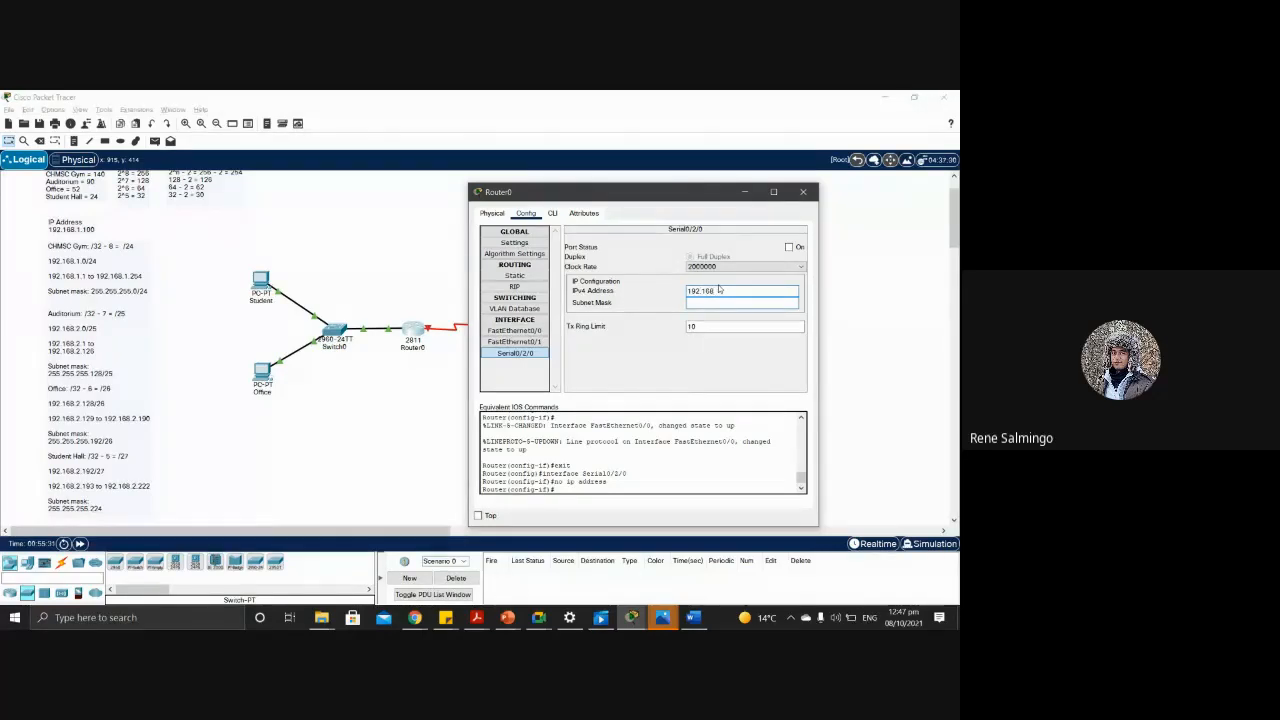
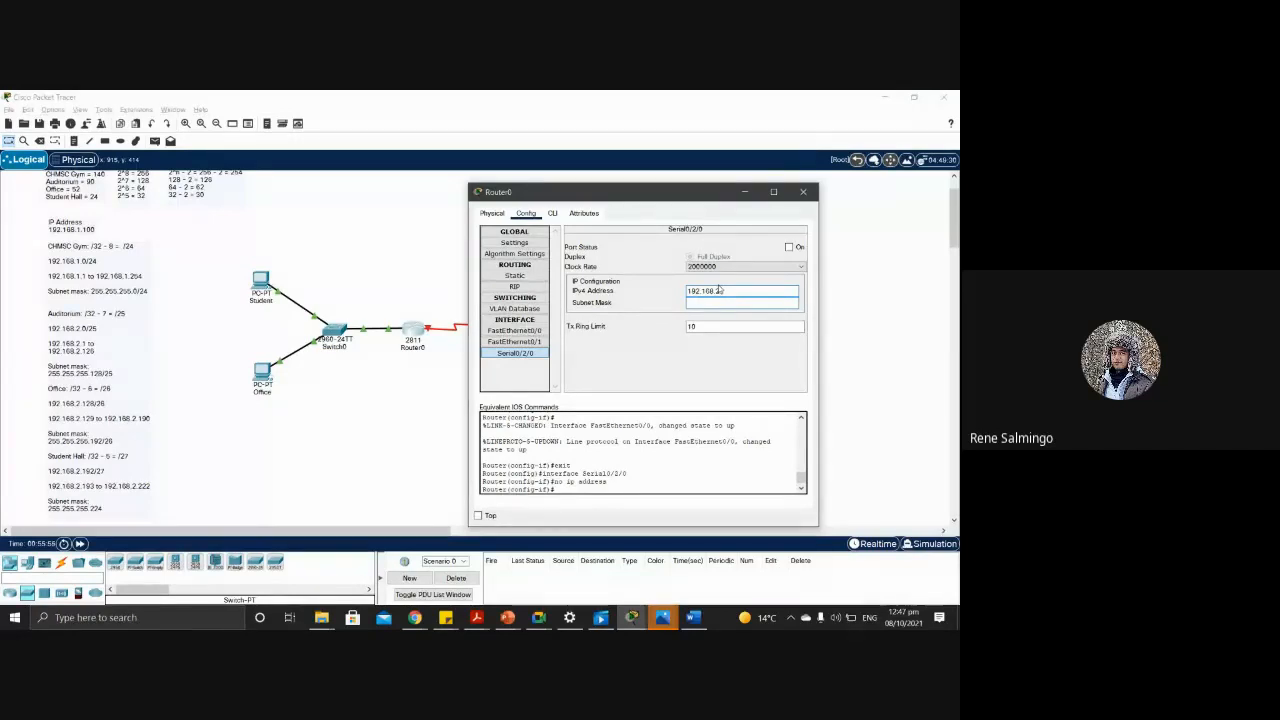
{"action": "type", "text": "225"}
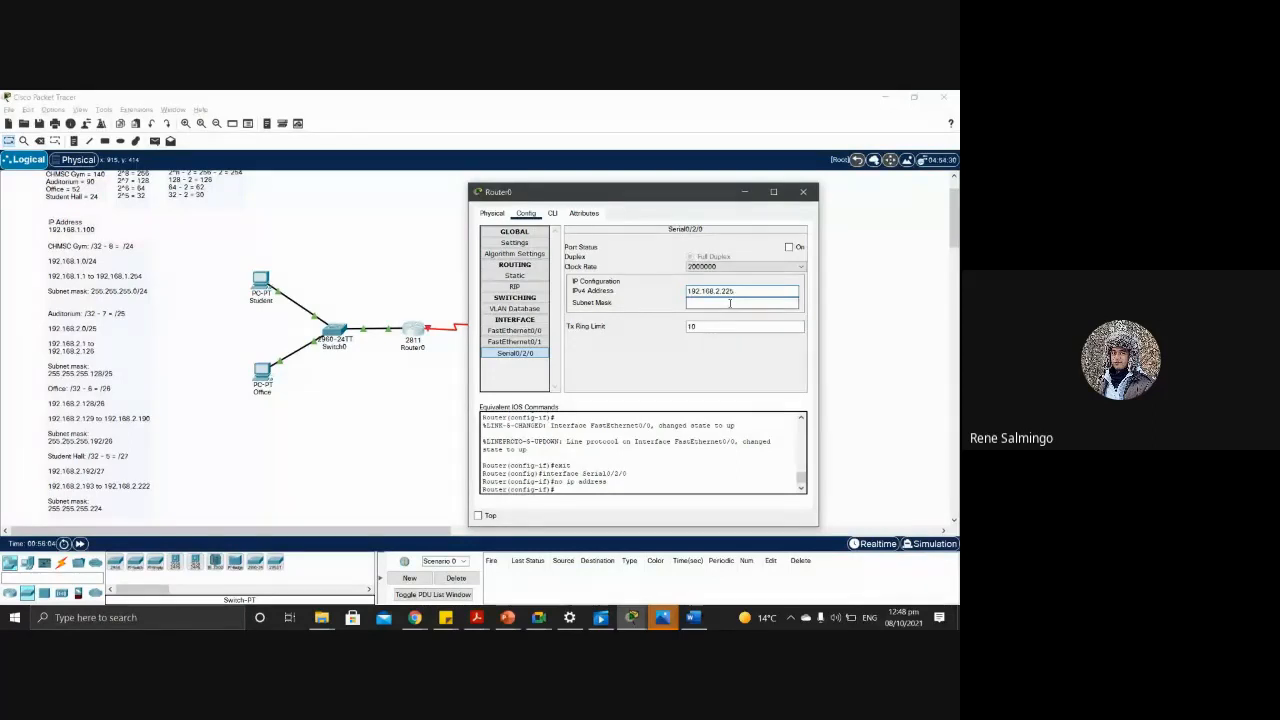
Step: Set the subnet mask of Router0's Serial0/2/0 interface to 255.255.255.224
{"action": "left_click", "coordinate": [730, 303]}
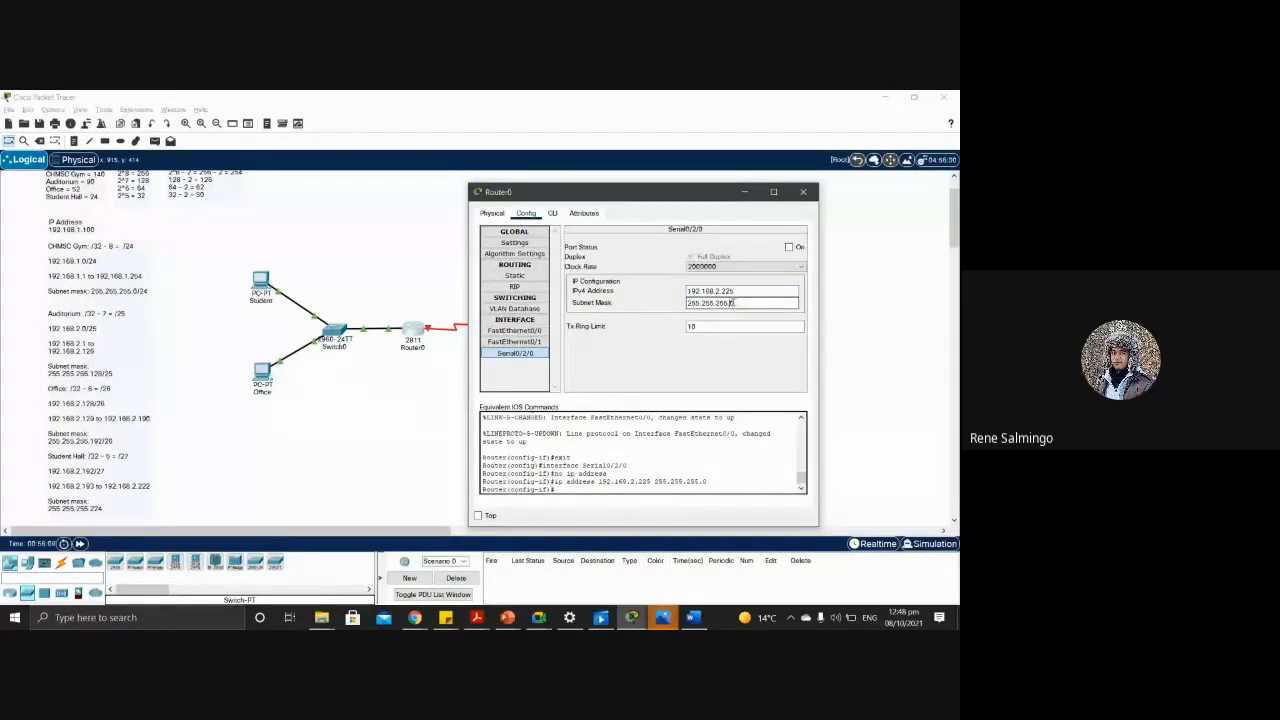
{"action": "left_click_drag", "start_coordinate": [728, 302], "coordinate": [743, 303]}
{"action": "type", "text": "224"}
{"action": "key", "text": "Return"}
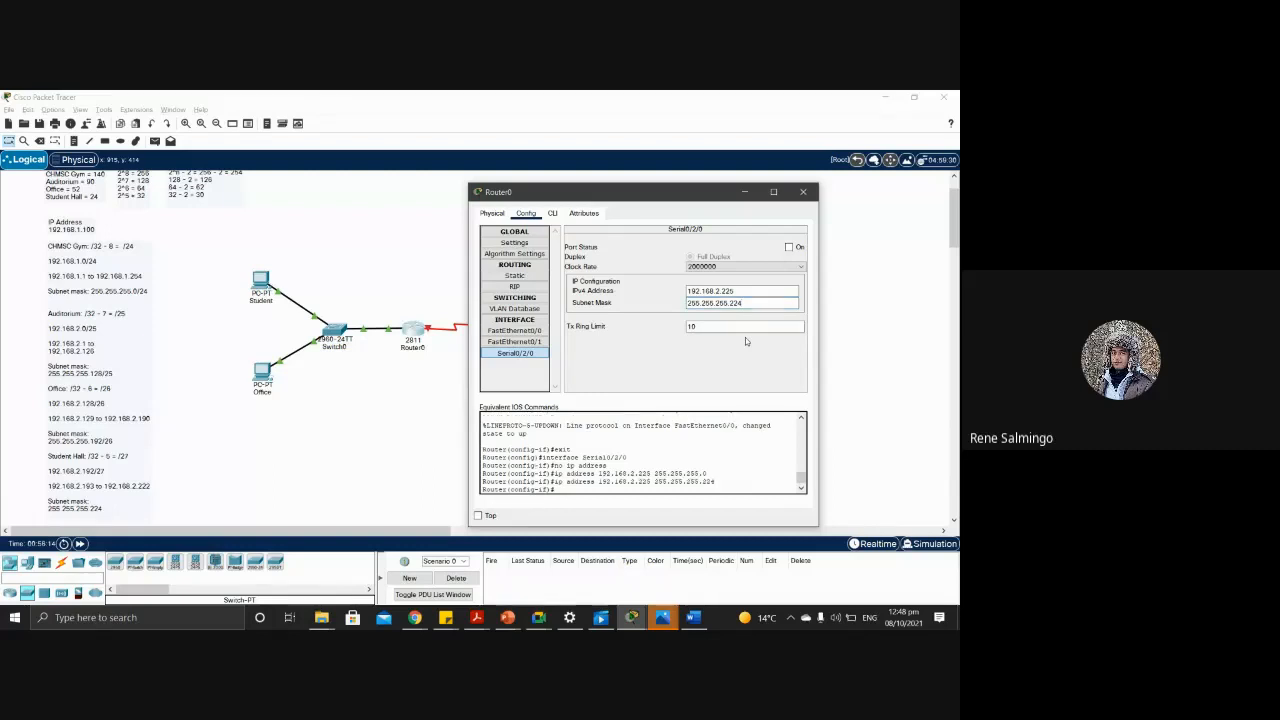
Step: Set Router0's Serial0/2/0 clock rate to 128000, enable the port and close the router's window
{"action": "left_click", "coordinate": [803, 270]}
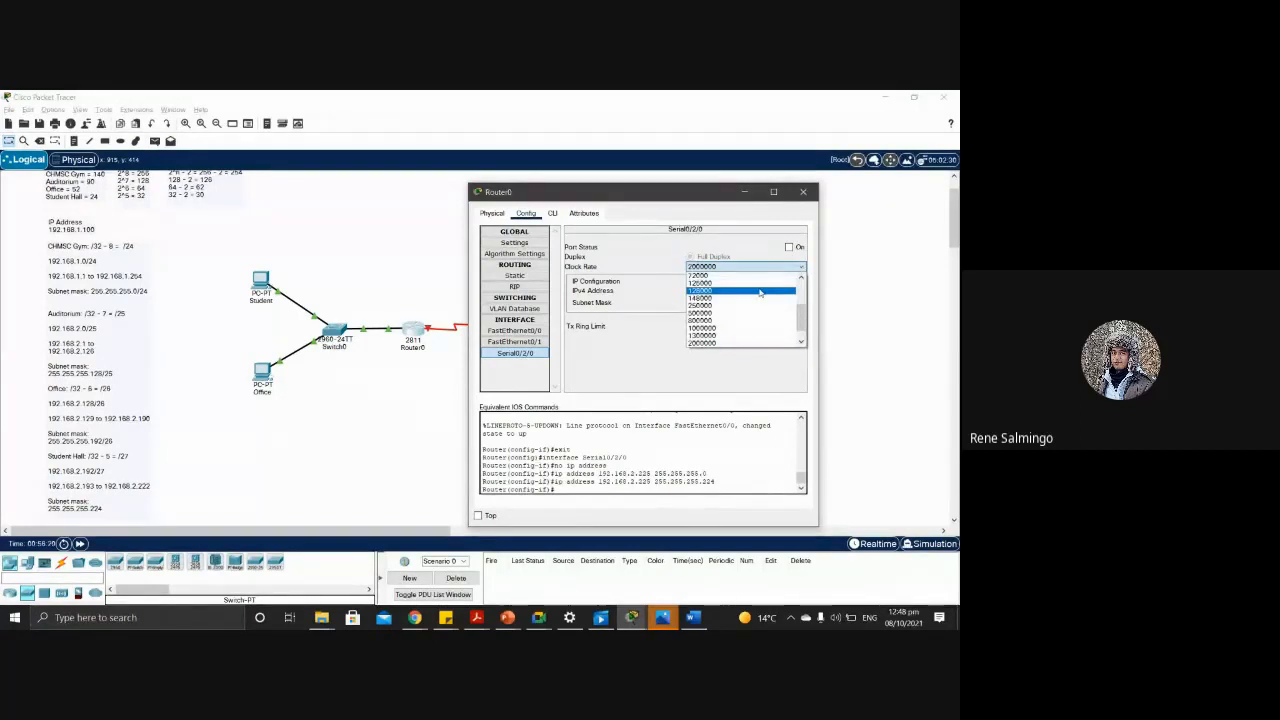
{"action": "left_click", "coordinate": [767, 287]}
{"action": "left_click", "coordinate": [789, 247]}
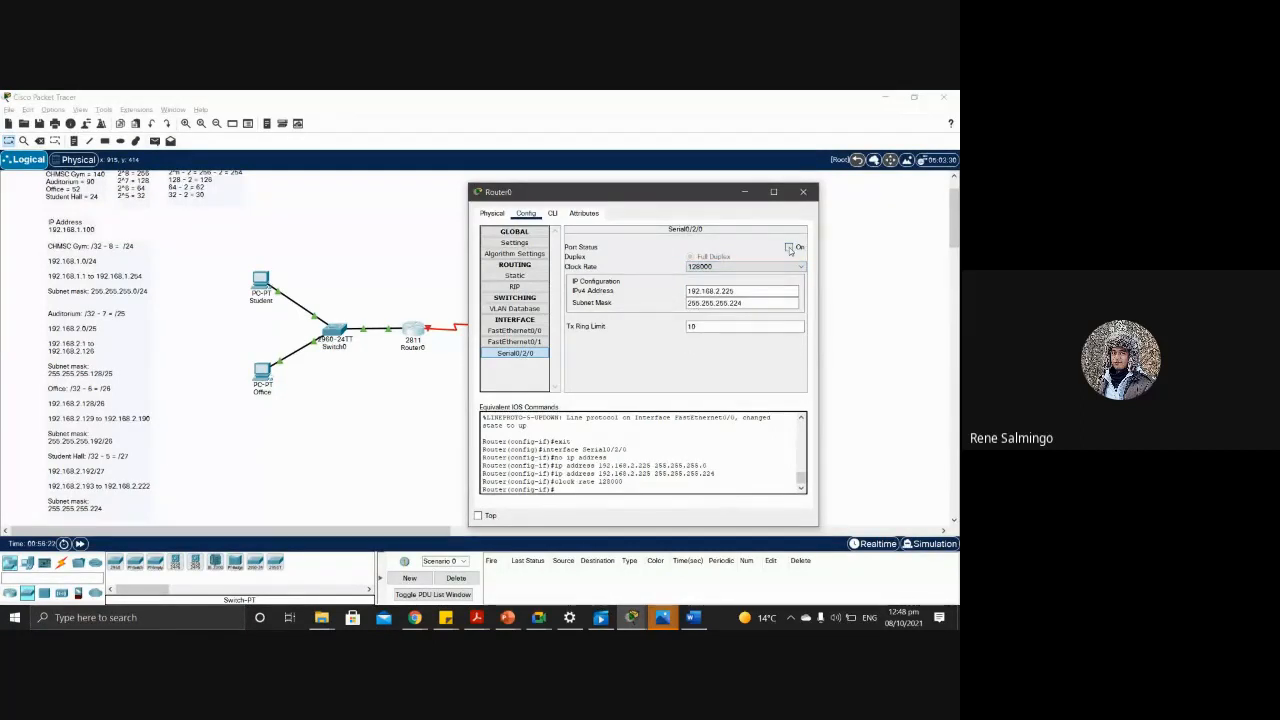
{"action": "left_click", "coordinate": [803, 192]}
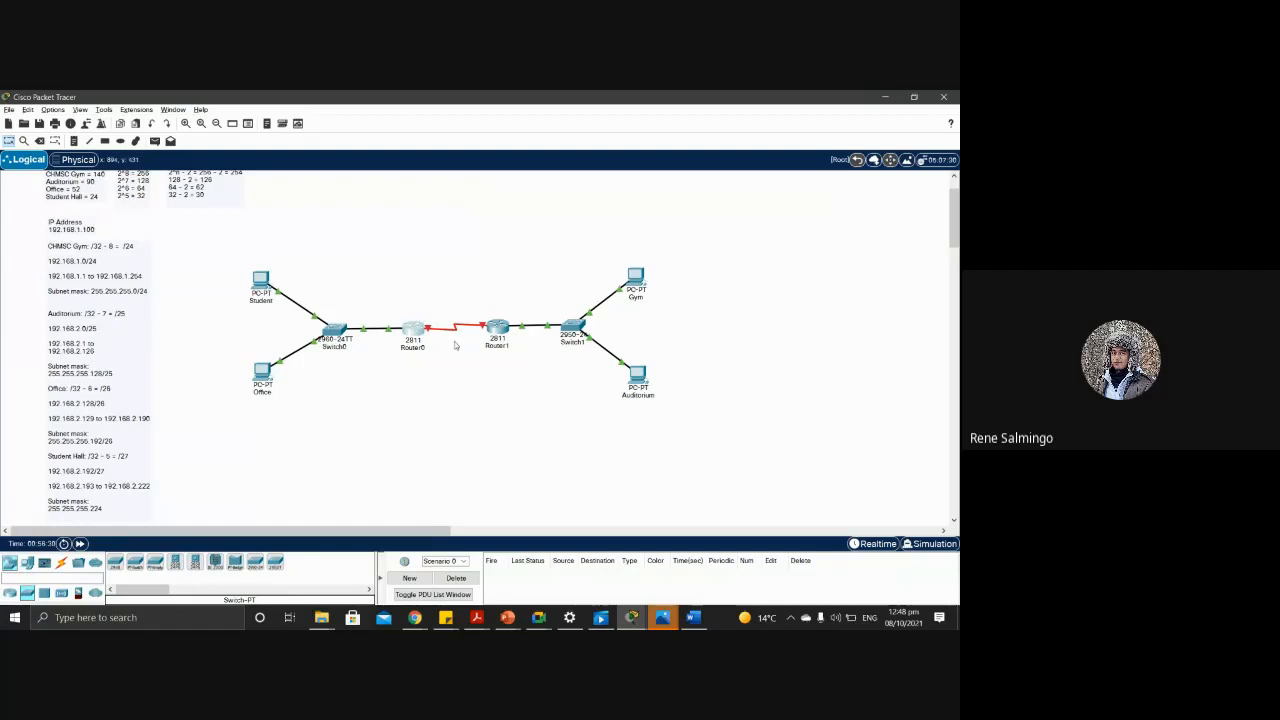
Step: Open Router1's Serial0/2/0 interface settings and choose a clock rate of 128000
{"action": "left_click", "coordinate": [500, 330]}
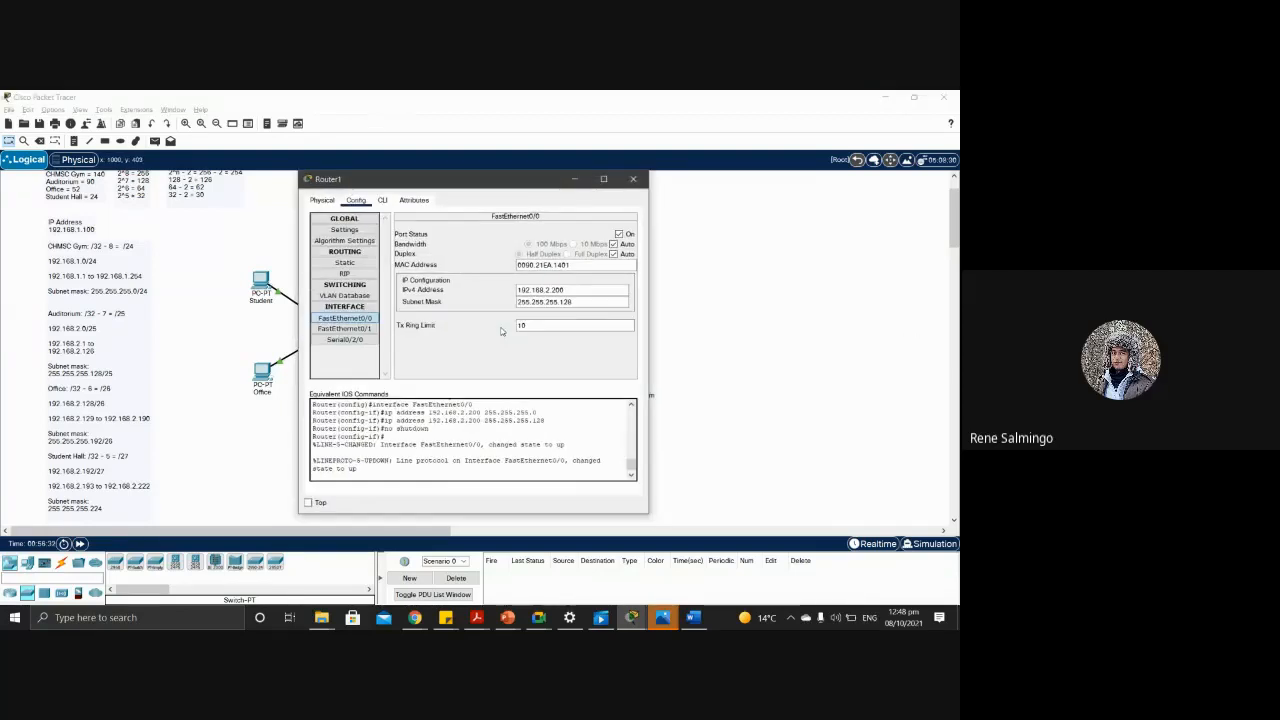
{"action": "left_click", "coordinate": [373, 341]}
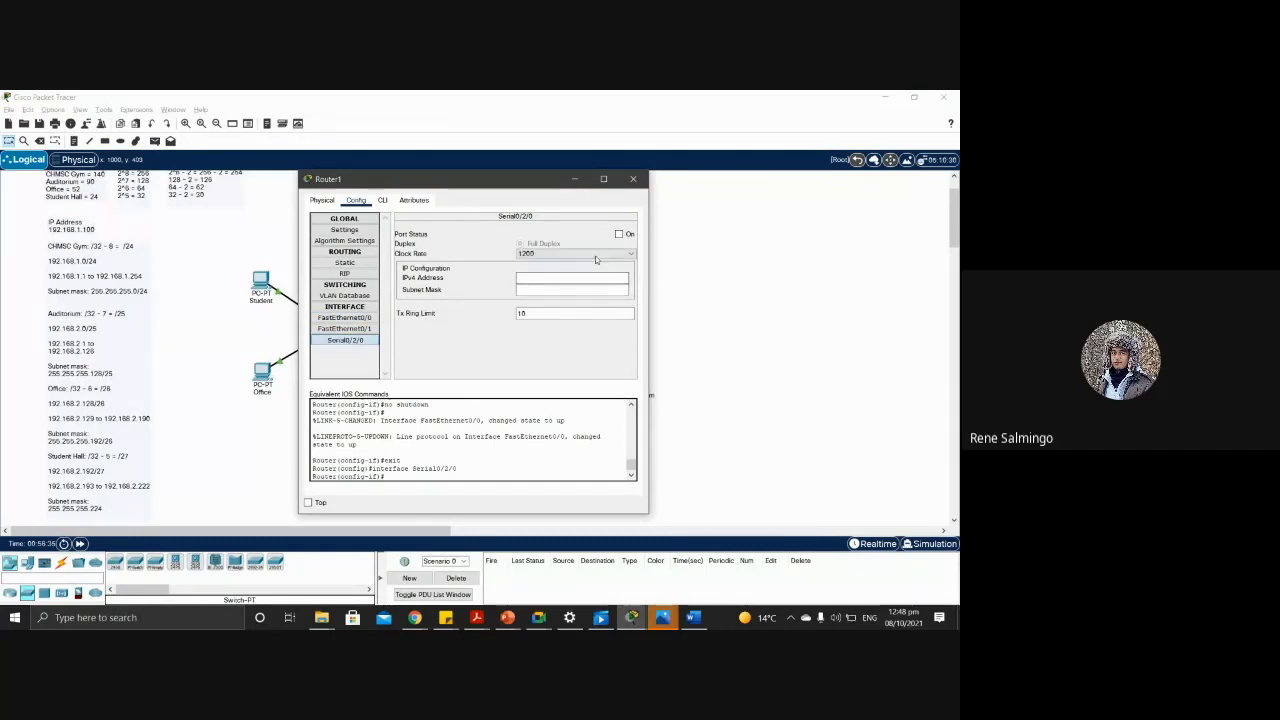
{"action": "left_click", "coordinate": [595, 255]}
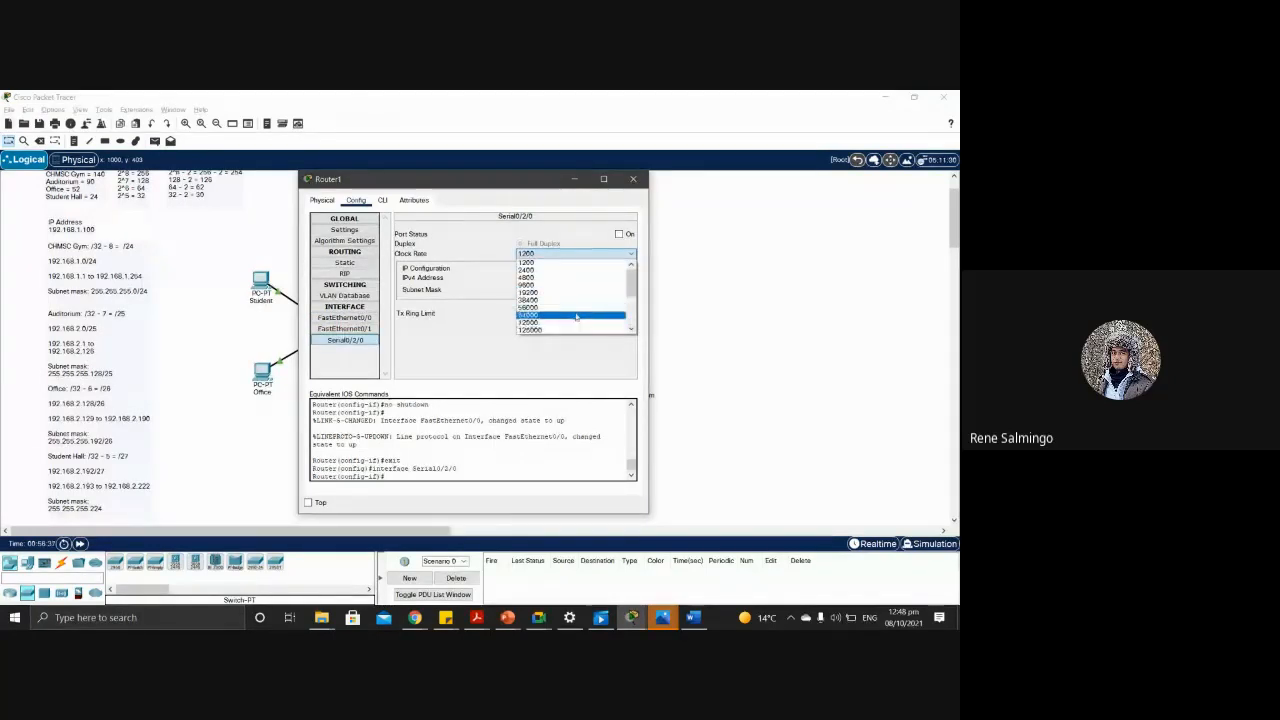
{"action": "scroll", "coordinate": [572, 310], "scroll_direction": "down", "scroll_amount": 2}
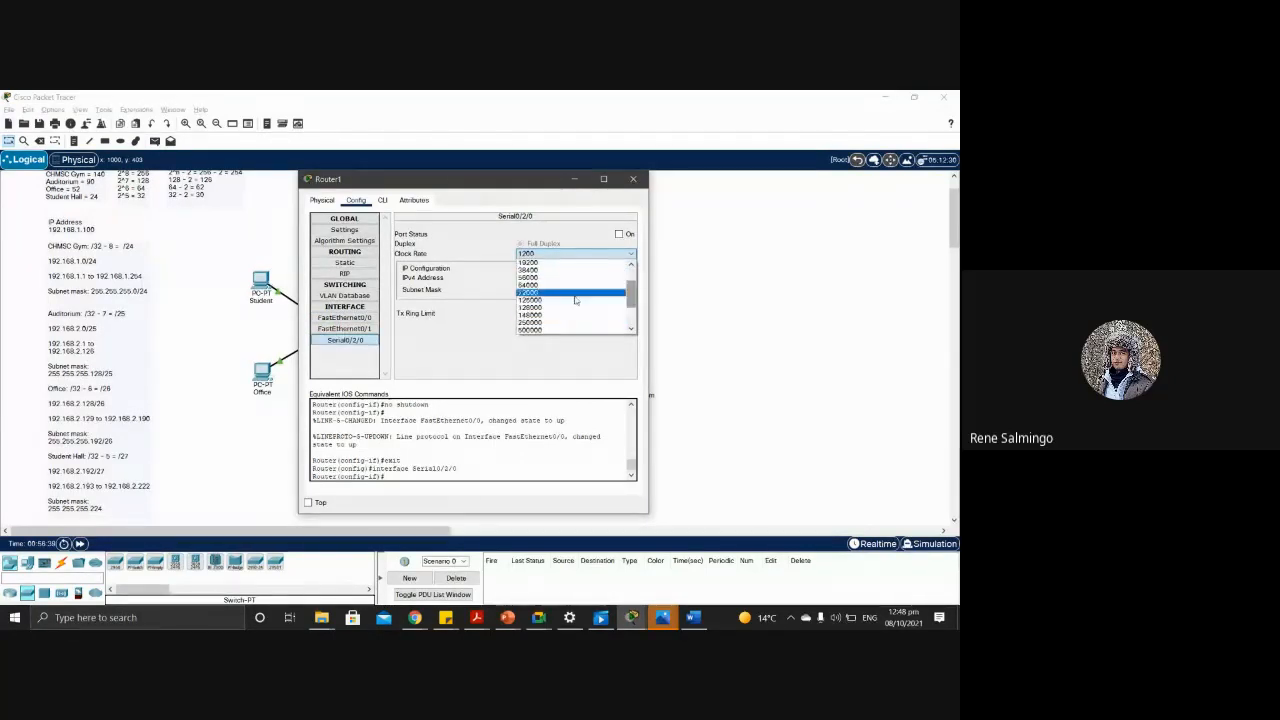
{"action": "left_click", "coordinate": [569, 304]}
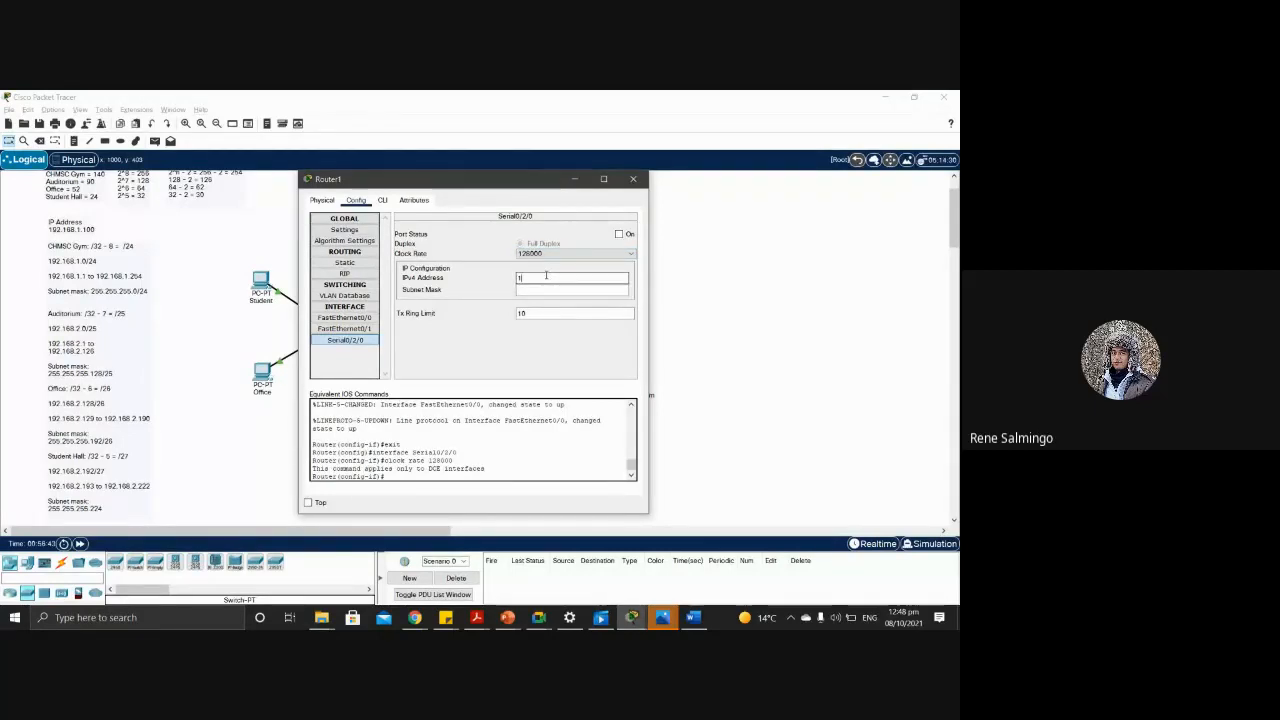
Step: Try to set Router1's Serial0/2/0 IPv4 address to 192.168.2.226 and dismiss the dialog
{"action": "left_click", "coordinate": [546, 277]}
{"action": "type", "text": "192.168.2.22"}
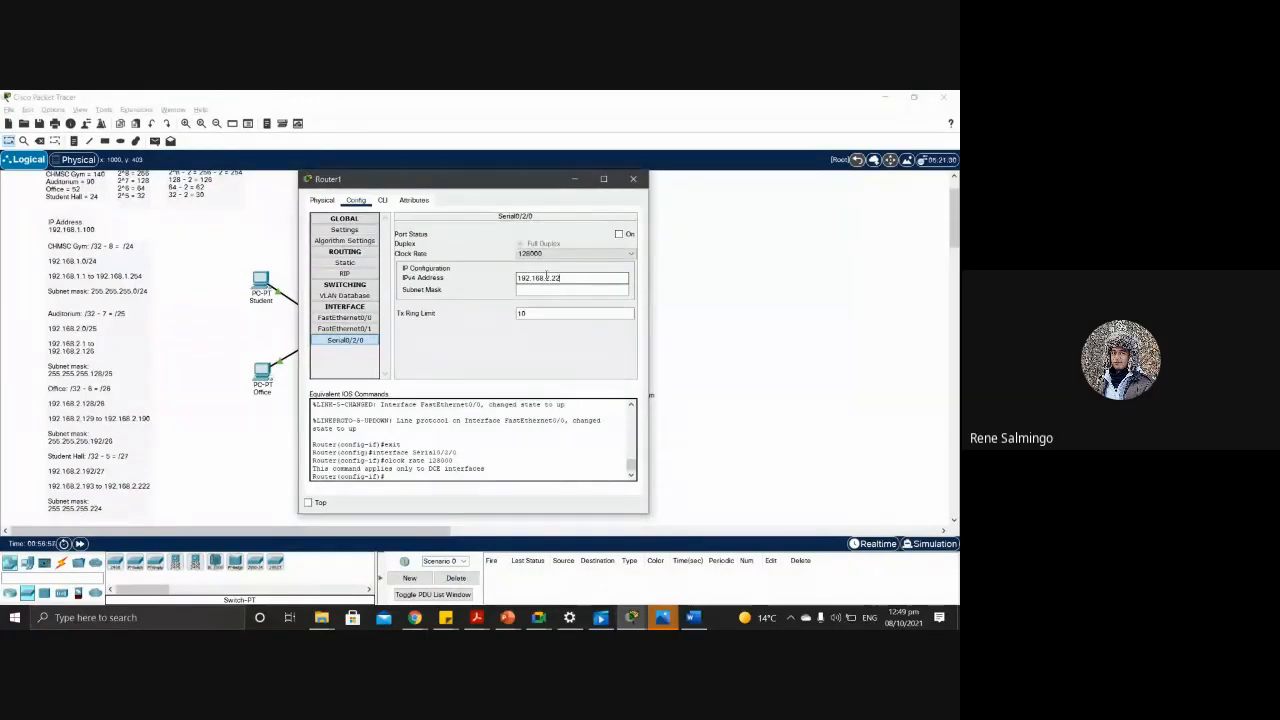
{"action": "type", "text": "6"}
{"action": "left_click", "coordinate": [578, 288]}
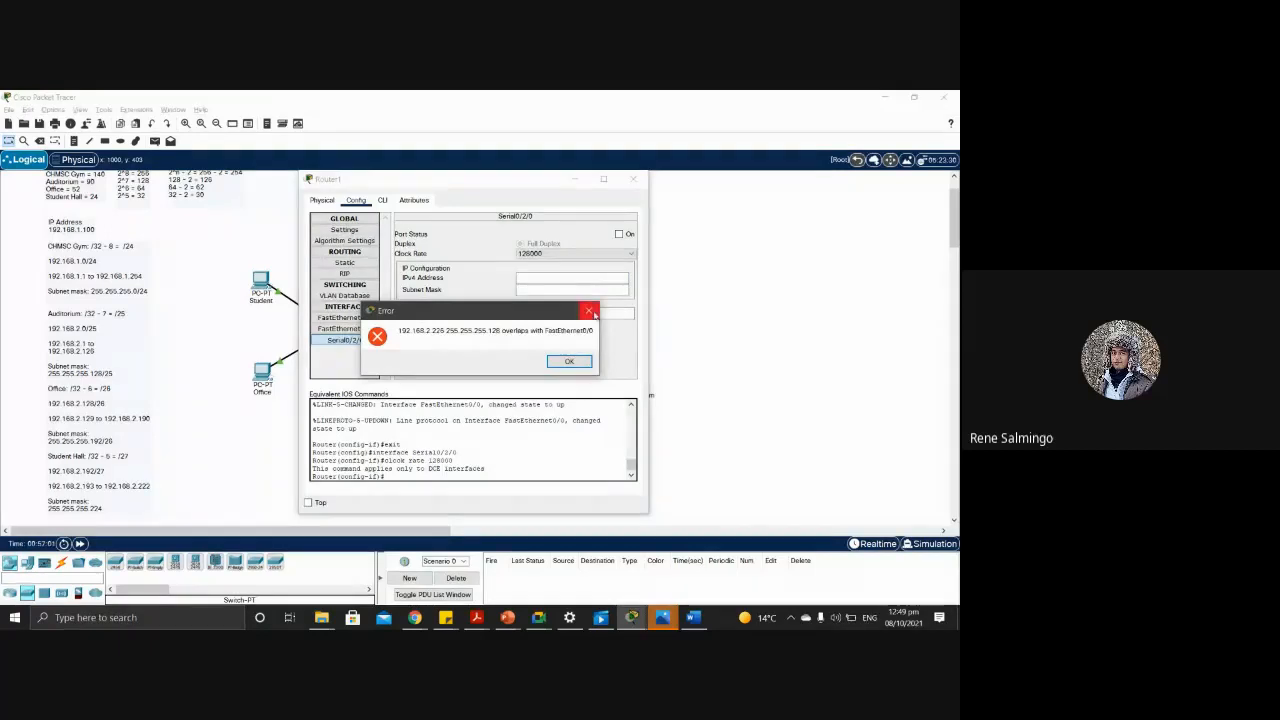
{"action": "left_click", "coordinate": [590, 311]}
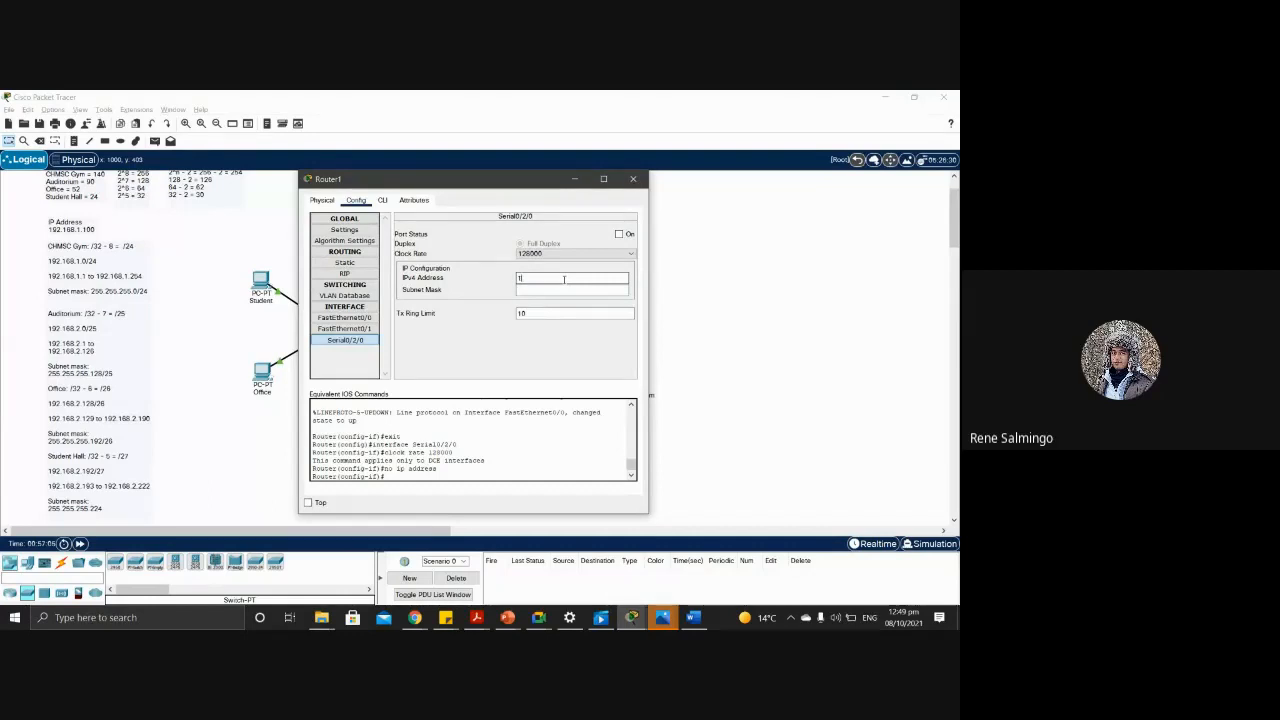
Step: Try 192.168.2.227 as the IPv4 address of Router1's Serial0/2/0 interface
{"action": "type", "text": "192.168.2.227"}
{"action": "left_click", "coordinate": [570, 291]}
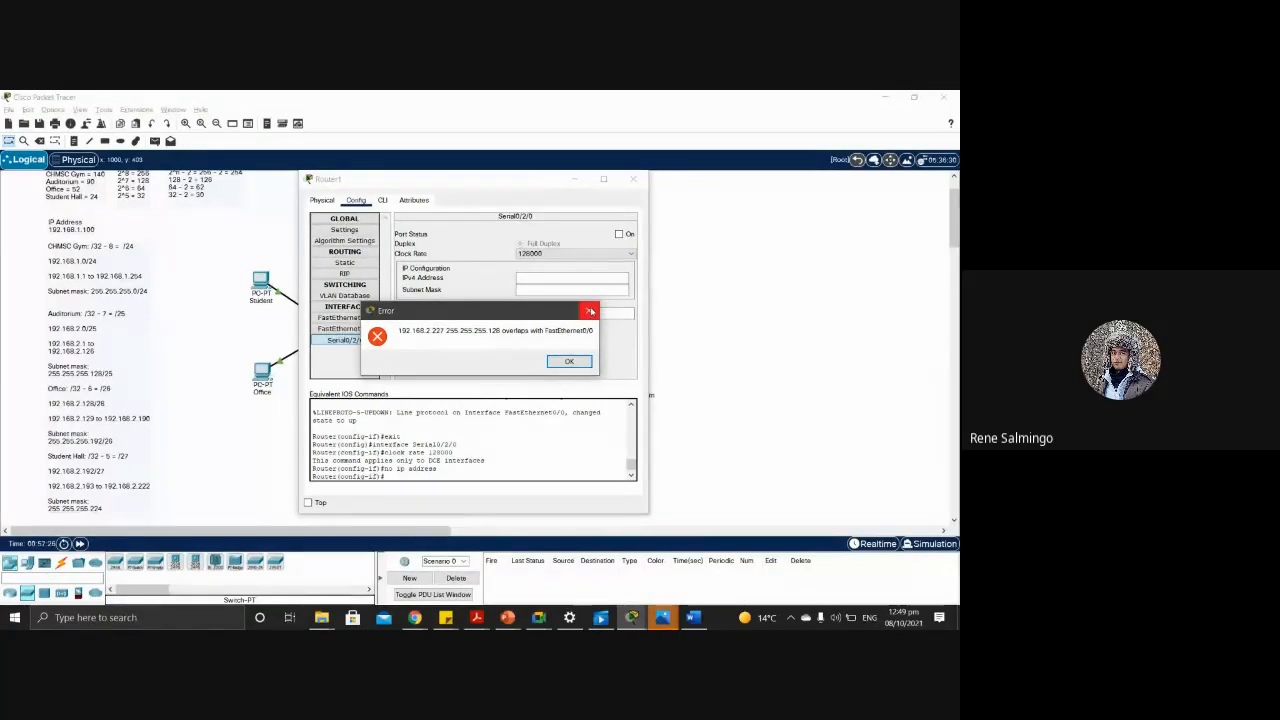
{"action": "left_click", "coordinate": [590, 312]}
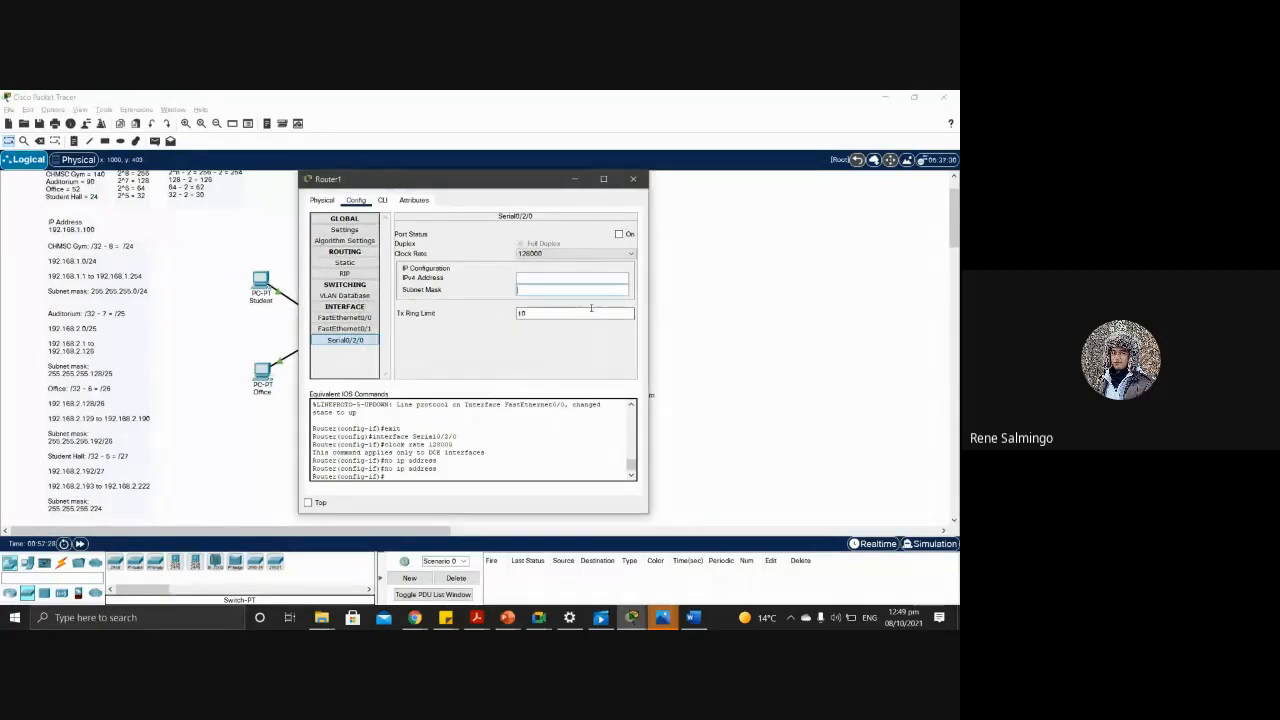
Step: Move Router1's window clear of the network topology and close it
{"action": "left_click_drag", "start_coordinate": [534, 180], "coordinate": [342, 246]}
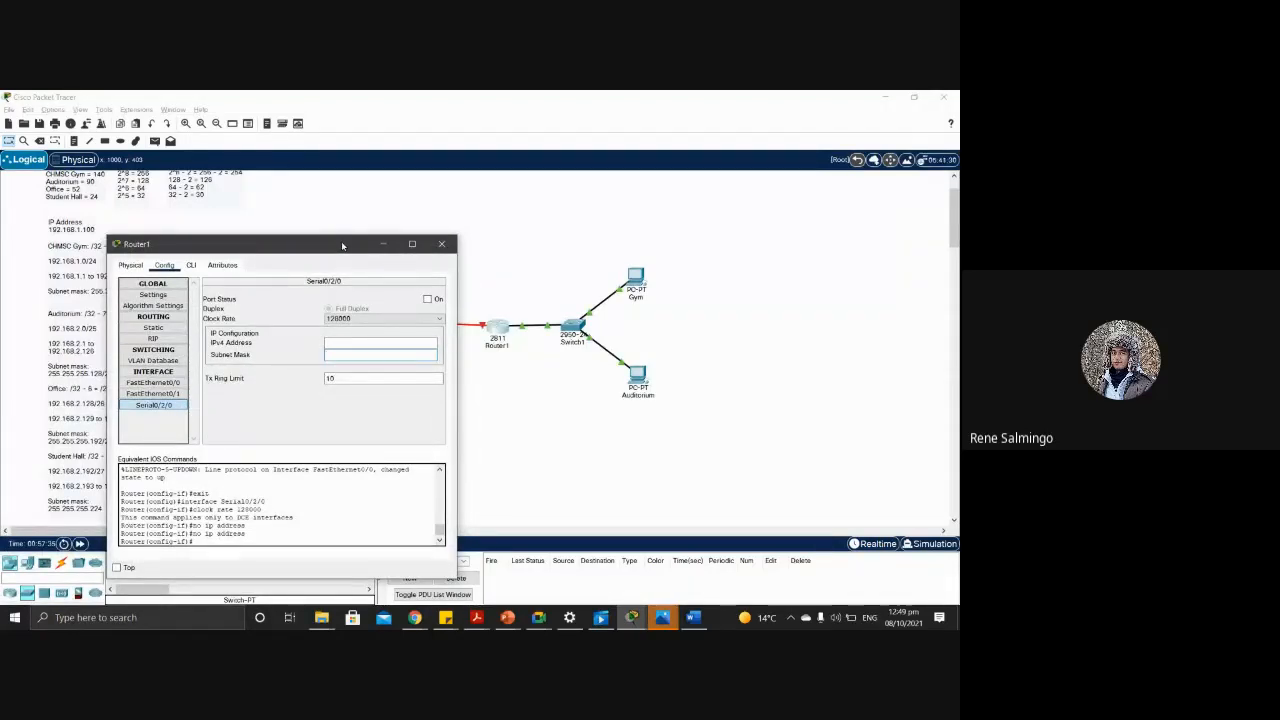
{"action": "left_click_drag", "start_coordinate": [342, 246], "coordinate": [368, 280]}
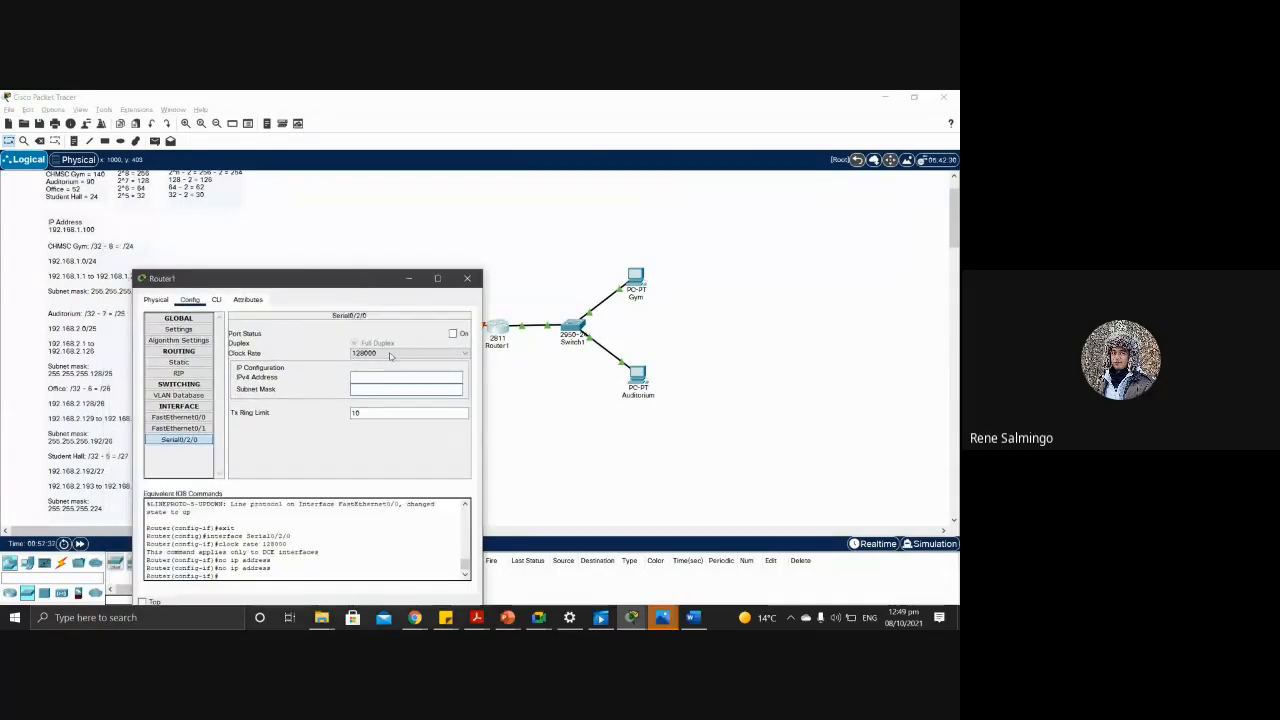
{"action": "left_click", "coordinate": [391, 376]}
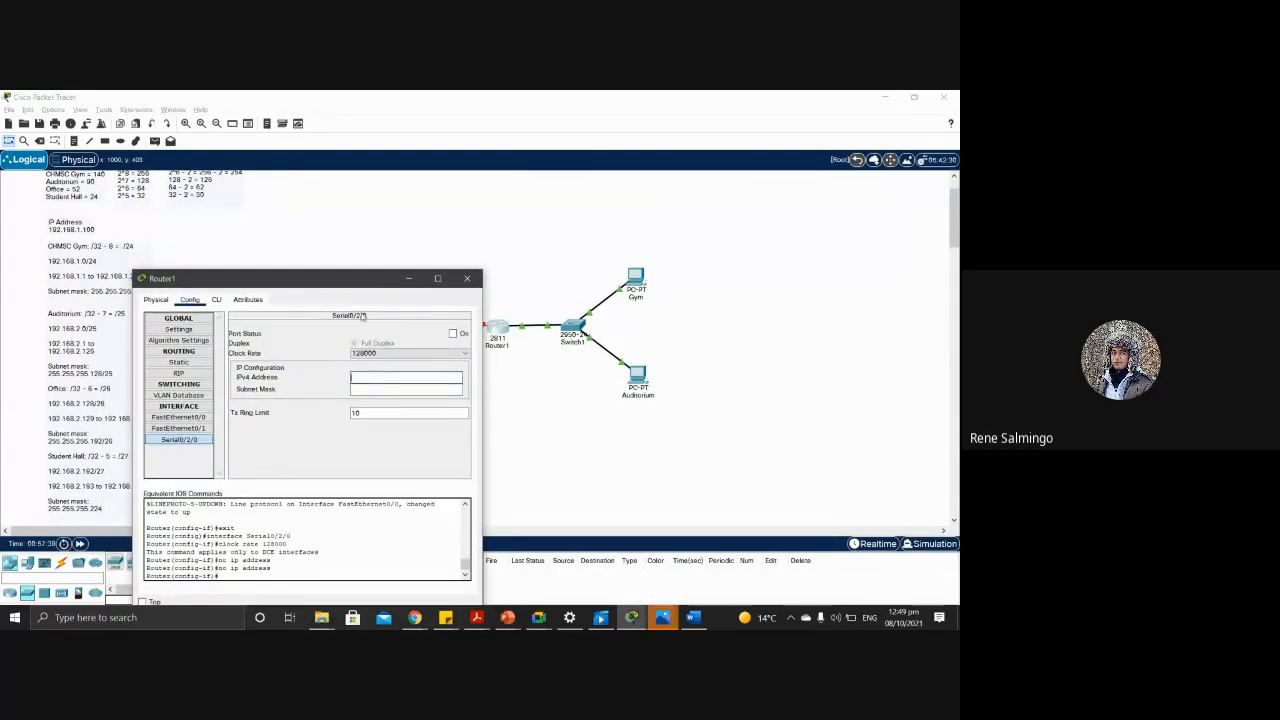
{"action": "left_click_drag", "start_coordinate": [341, 288], "coordinate": [431, 443]}
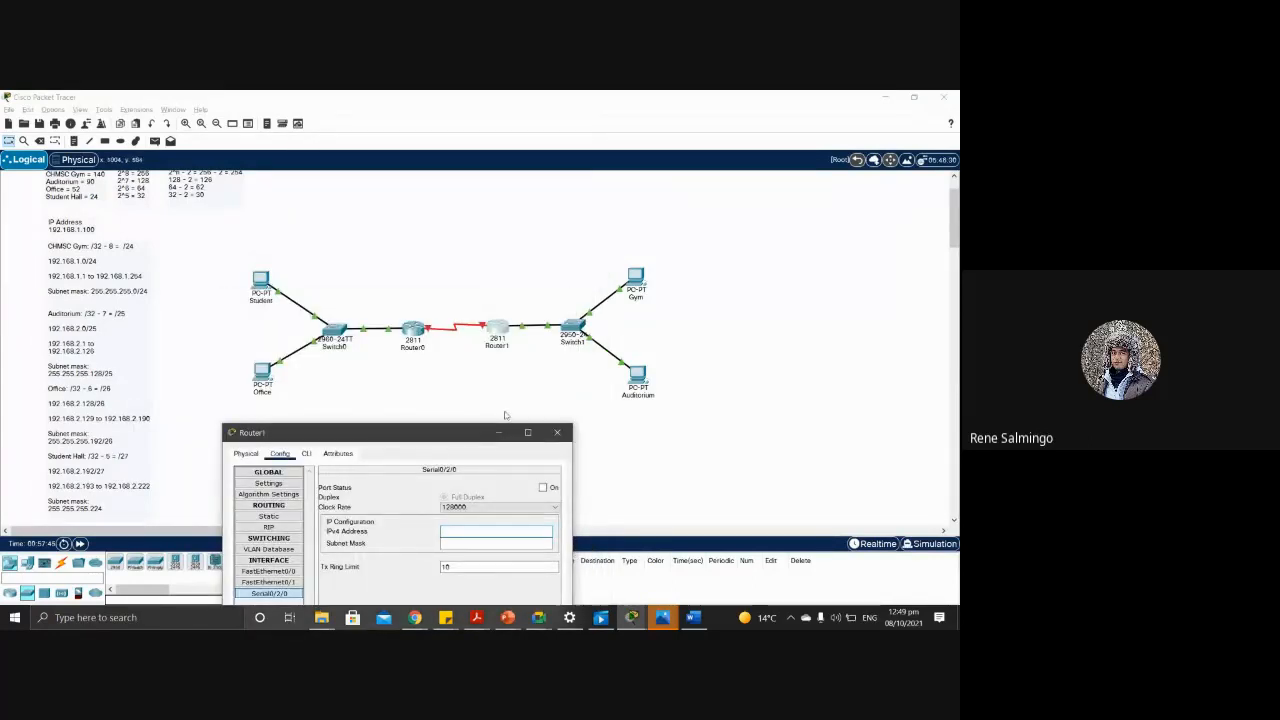
{"action": "left_click", "coordinate": [555, 438]}
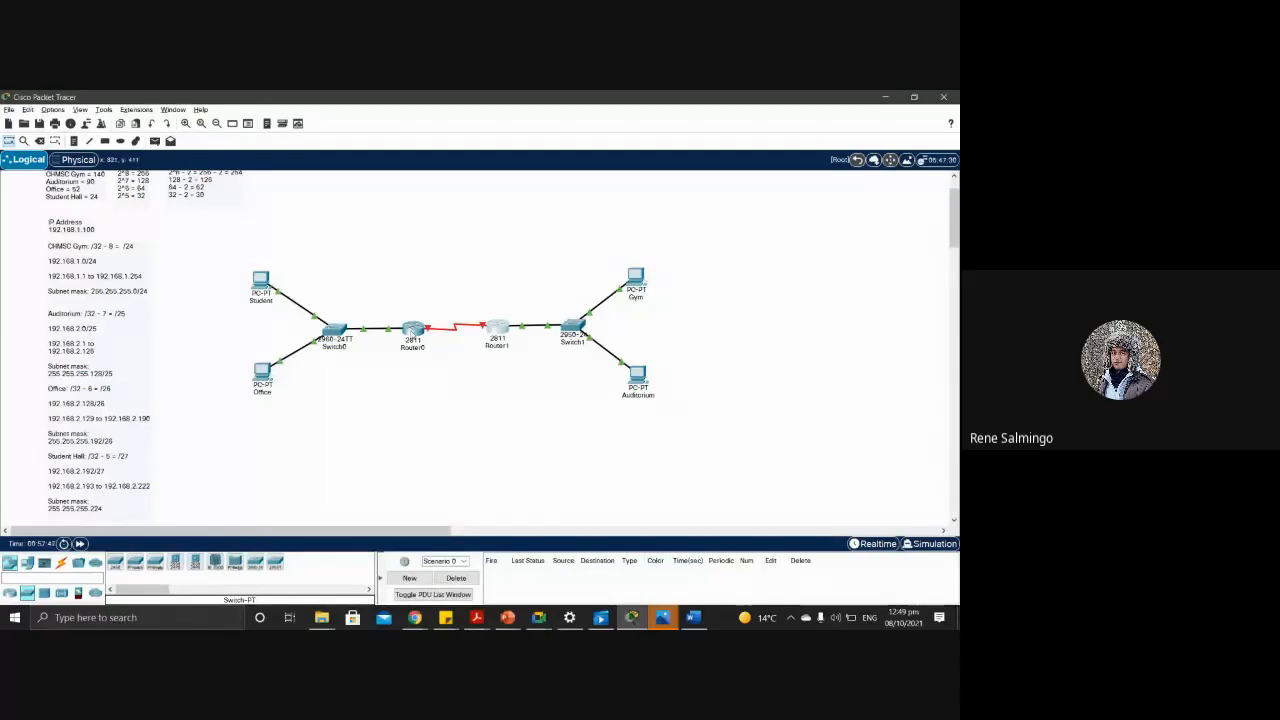
Step: Change Router0's Serial0/2/0 IPv4 address to 192.168.2.226, switch the port off and on again, and close the window
{"action": "left_click", "coordinate": [413, 331]}
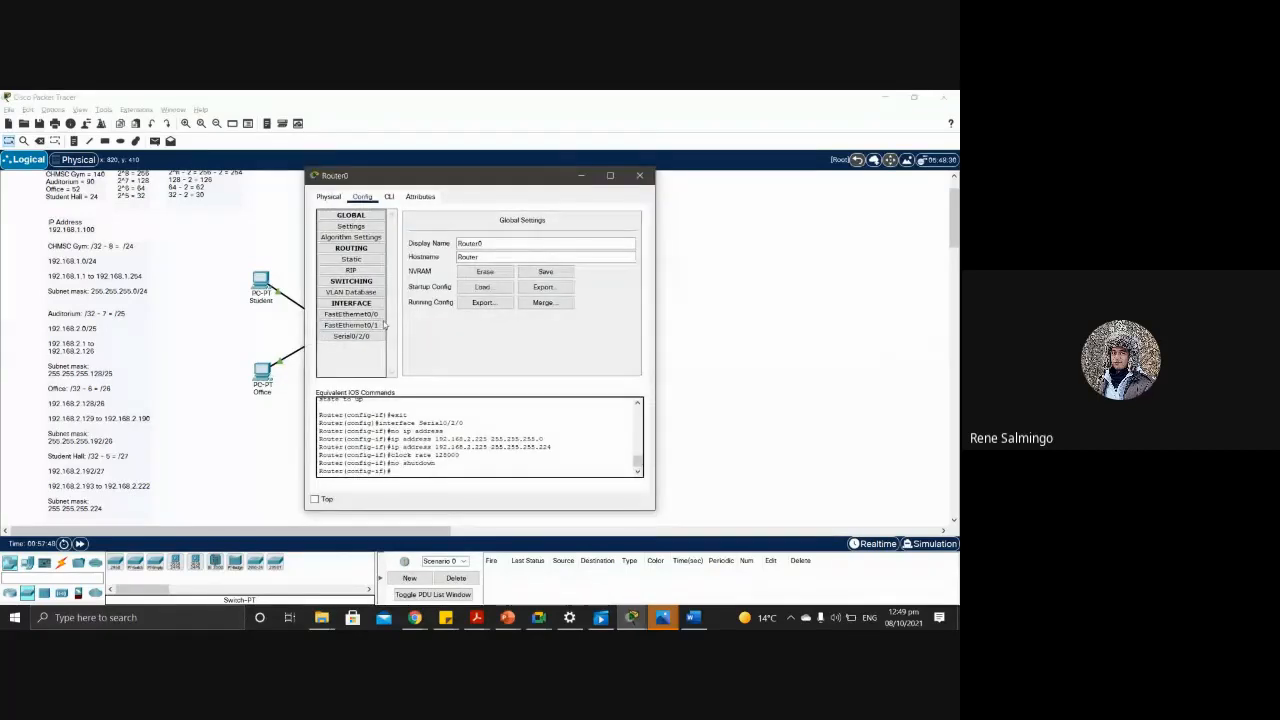
{"action": "left_click", "coordinate": [351, 336]}
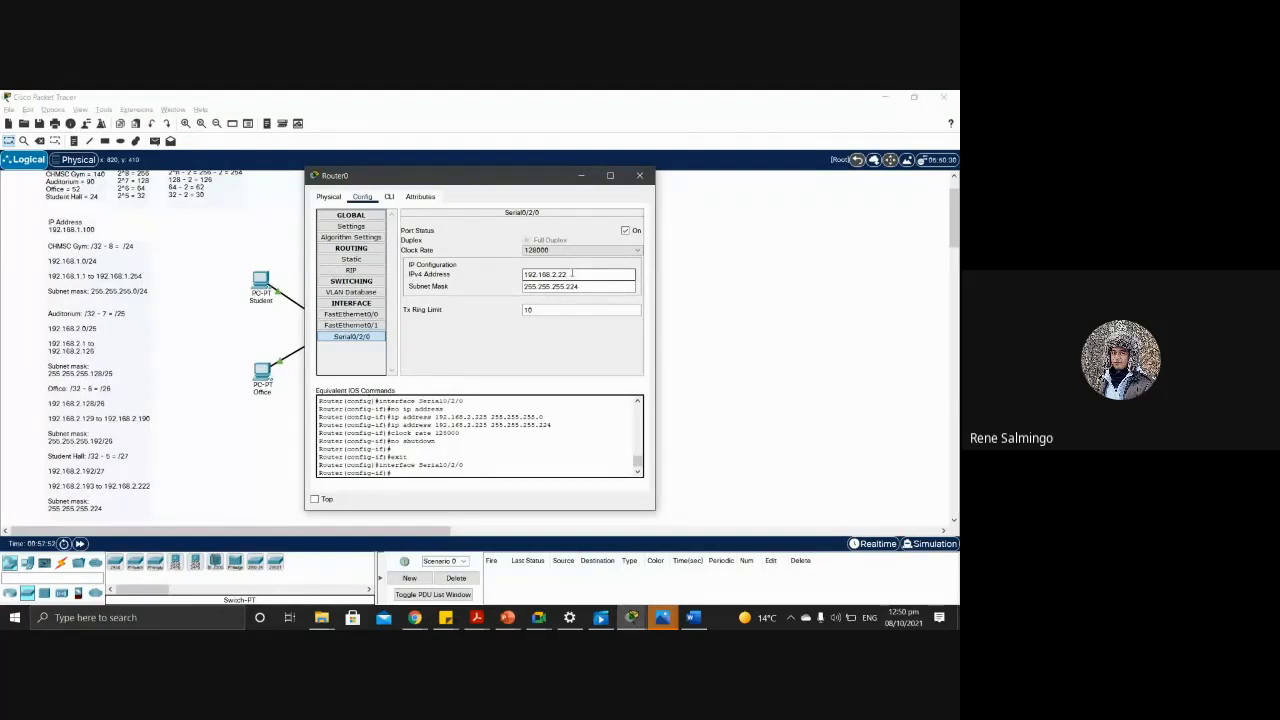
{"action": "type", "text": "6"}
{"action": "left_click", "coordinate": [628, 232]}
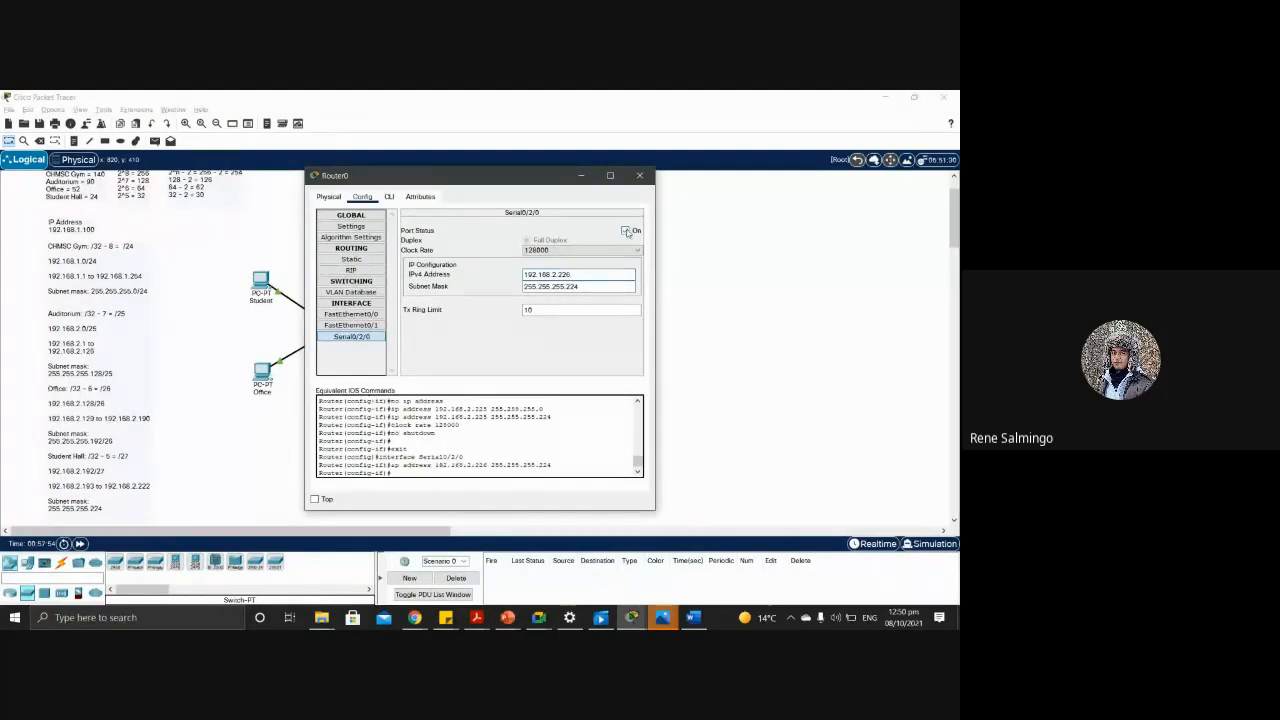
{"action": "left_click", "coordinate": [628, 232]}
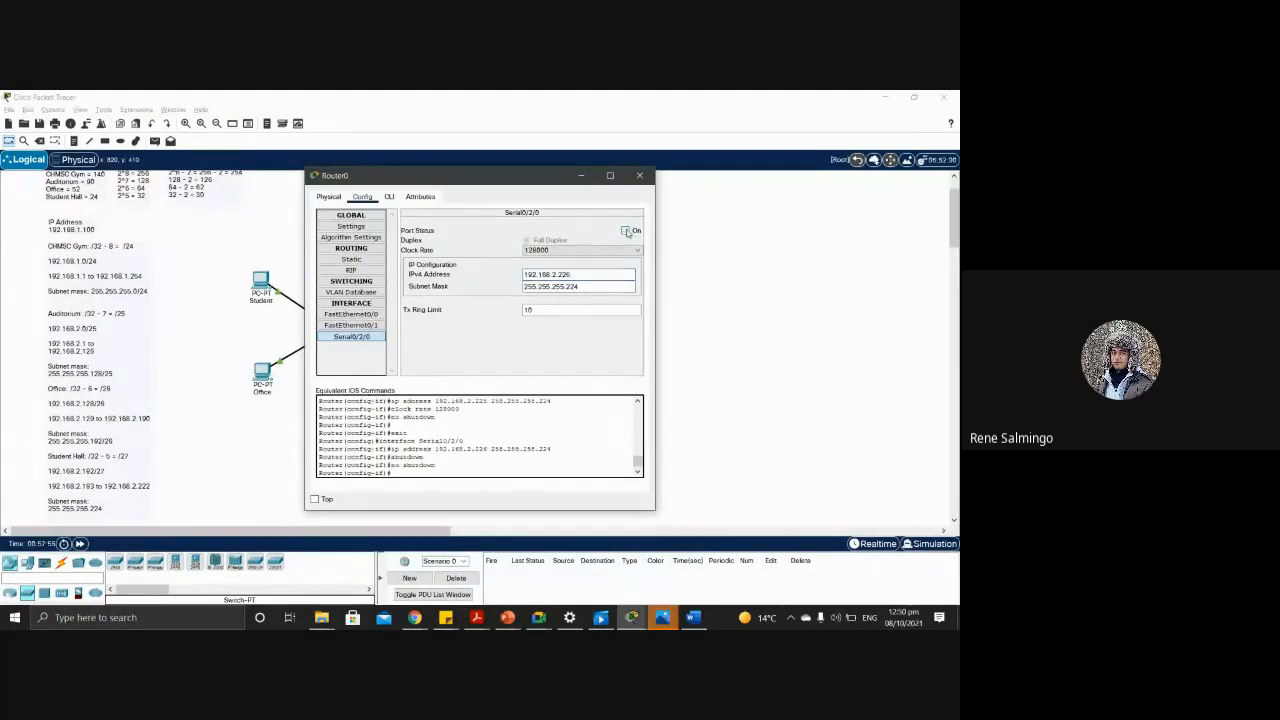
{"action": "left_click", "coordinate": [640, 177]}
Step: Open the Serial0/2/0 interface settings of Router1
{"action": "left_click", "coordinate": [495, 335]}
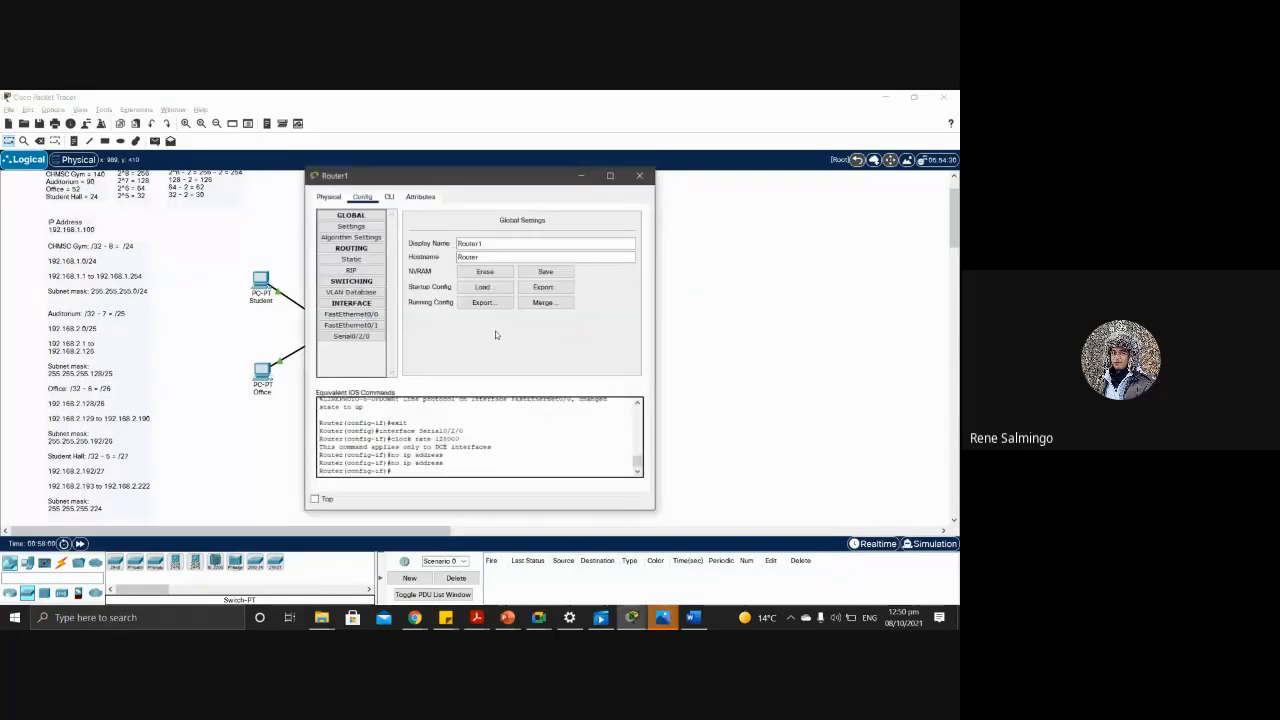
{"action": "left_click", "coordinate": [351, 336]}
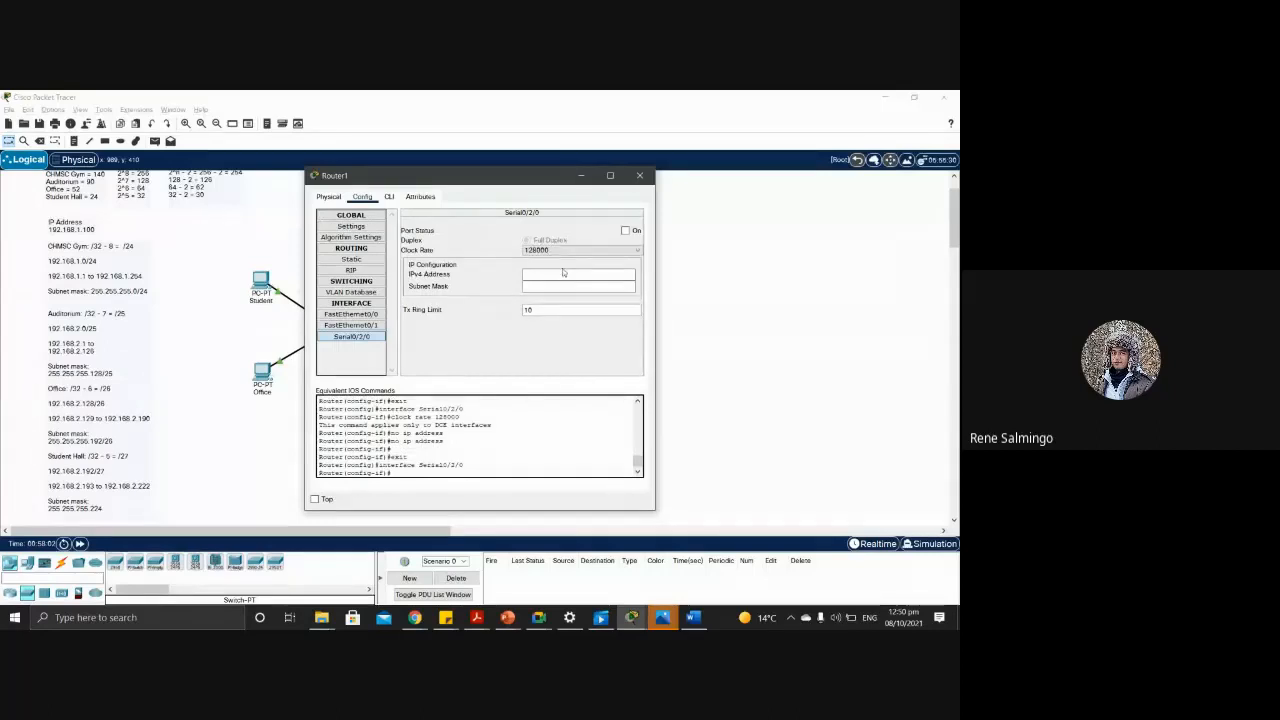
Step: Try to assign 192.168.2.225 as Router1's Serial0/2/0 IPv4 address and dismiss the dialog
{"action": "left_click", "coordinate": [562, 272]}
{"action": "type", "text": "192.16"}
{"action": "type", "text": "8"}
{"action": "type", "text": ".2.1"}
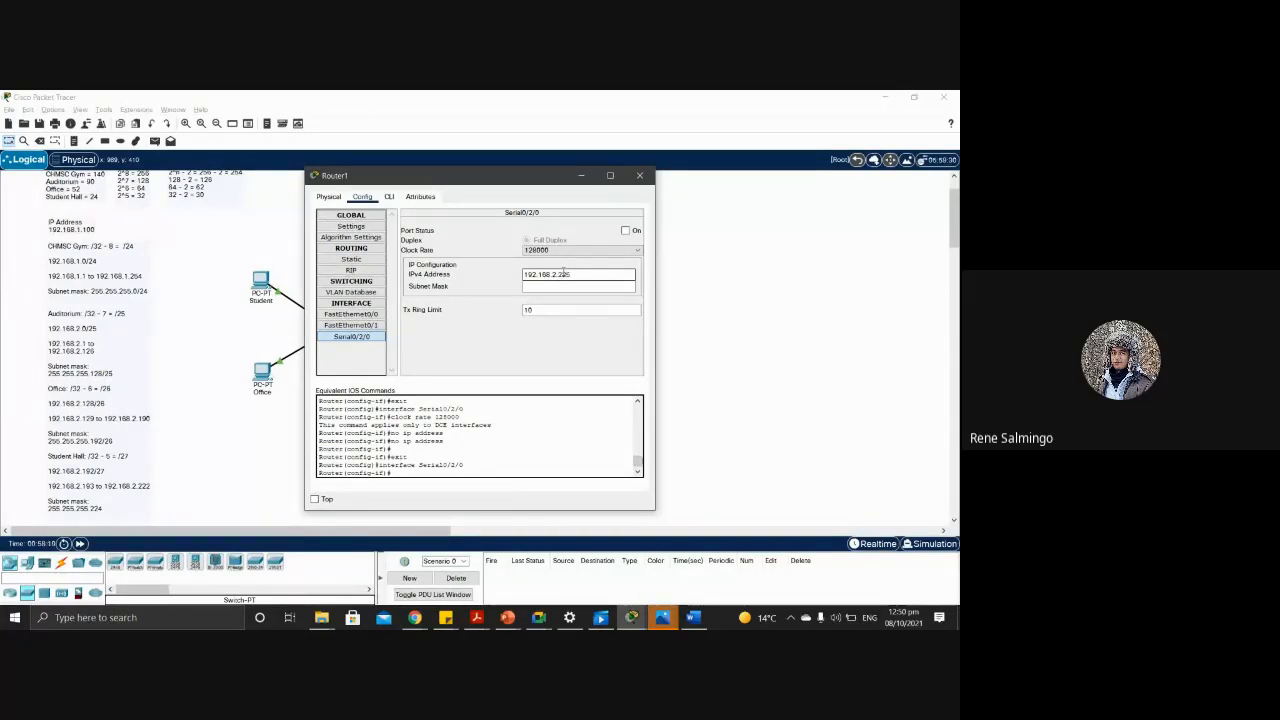
{"action": "left_click", "coordinate": [561, 287]}
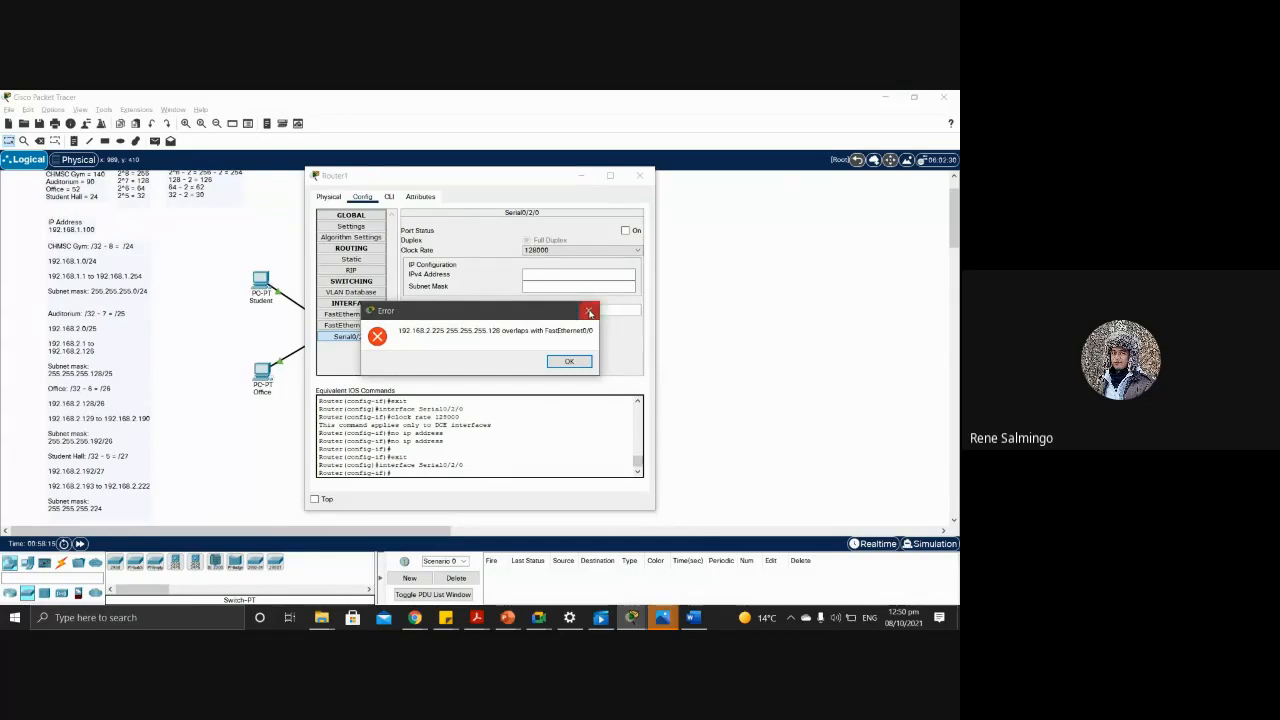
{"action": "left_click", "coordinate": [596, 311]}
Step: Retry Router1's Serial0/2/0 interface with 192.168.2.226 as its IPv4 address
{"action": "left_click", "coordinate": [562, 274]}
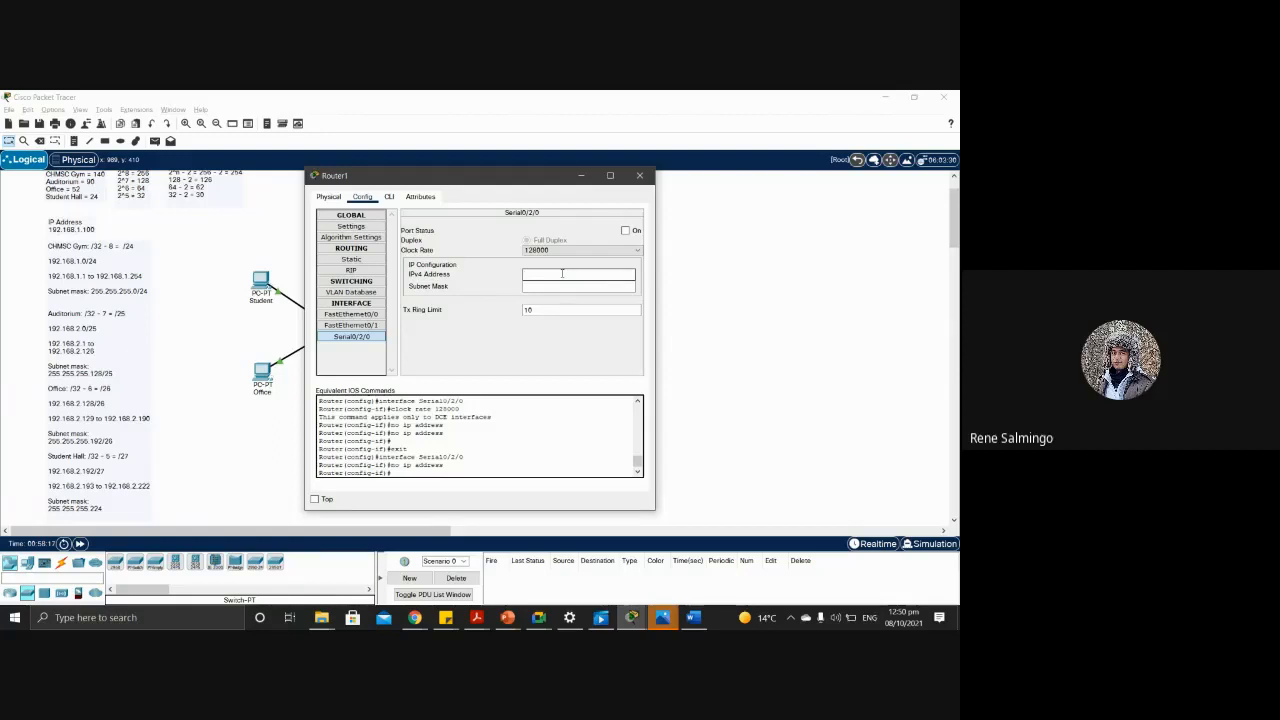
{"action": "type", "text": "192.168.2.2"}
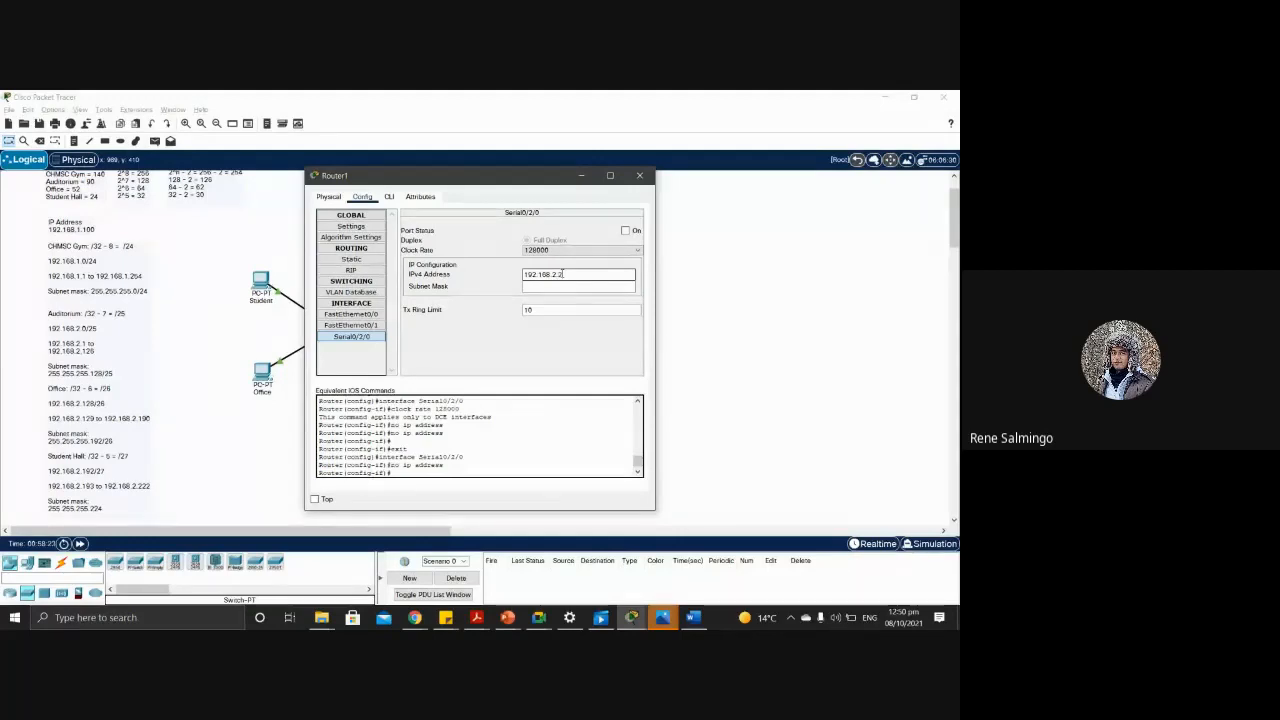
{"action": "type", "text": "30"}
{"action": "left_click", "coordinate": [567, 287]}
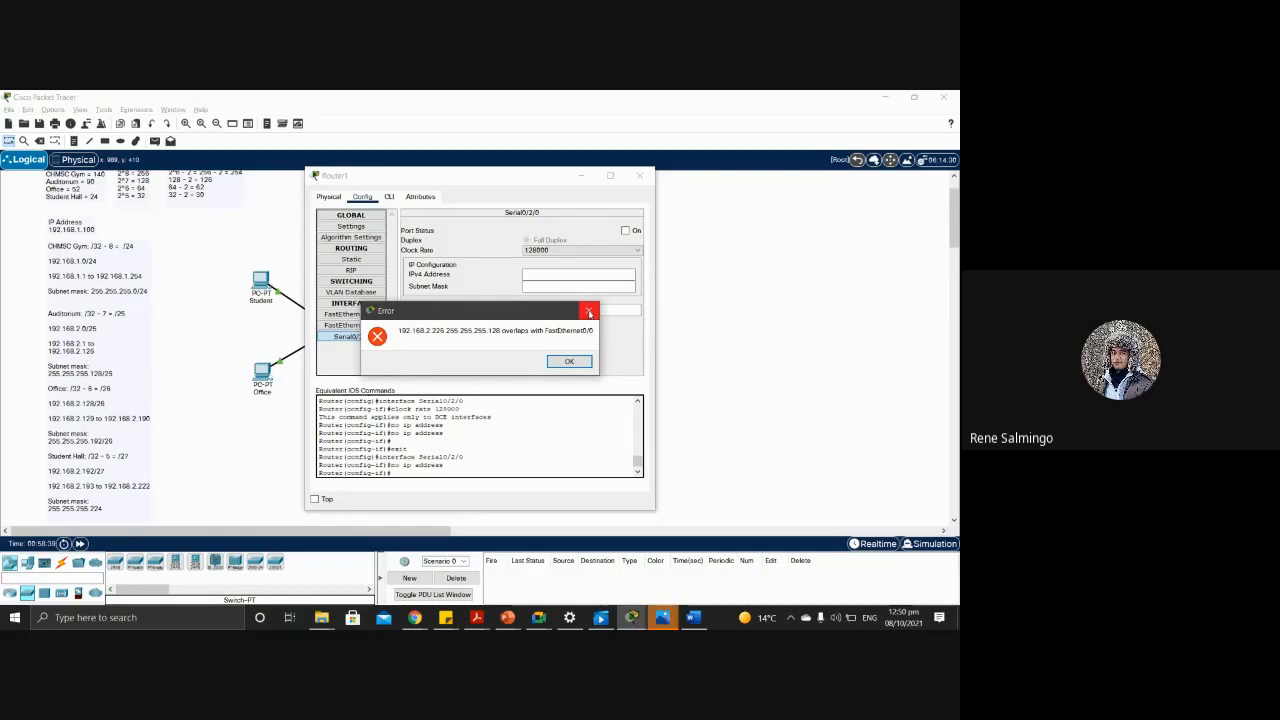
{"action": "left_click", "coordinate": [592, 312]}
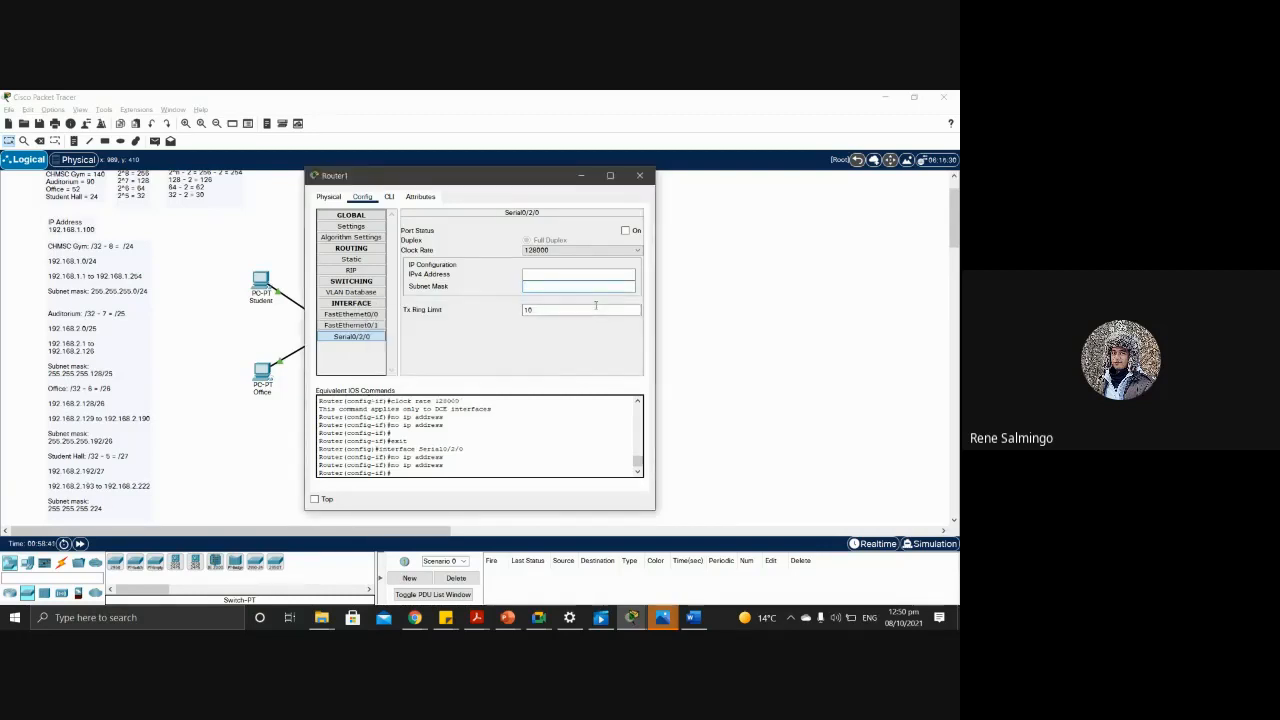
Step: Try to assign an IPv4 address beginning with 192.168.2 to Router1's Serial0/2/0 interface and dismiss the dialog
{"action": "left_click", "coordinate": [604, 273]}
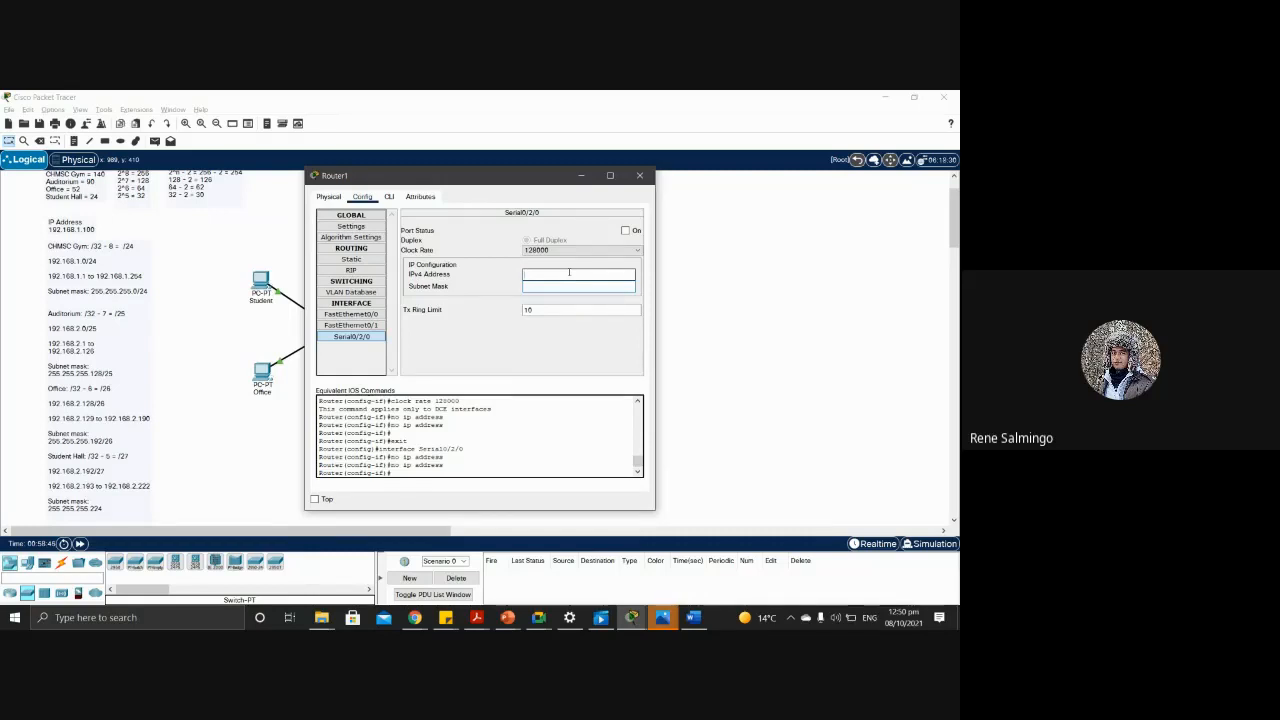
{"action": "type", "text": "192.168."}
{"action": "type", "text": "2"}
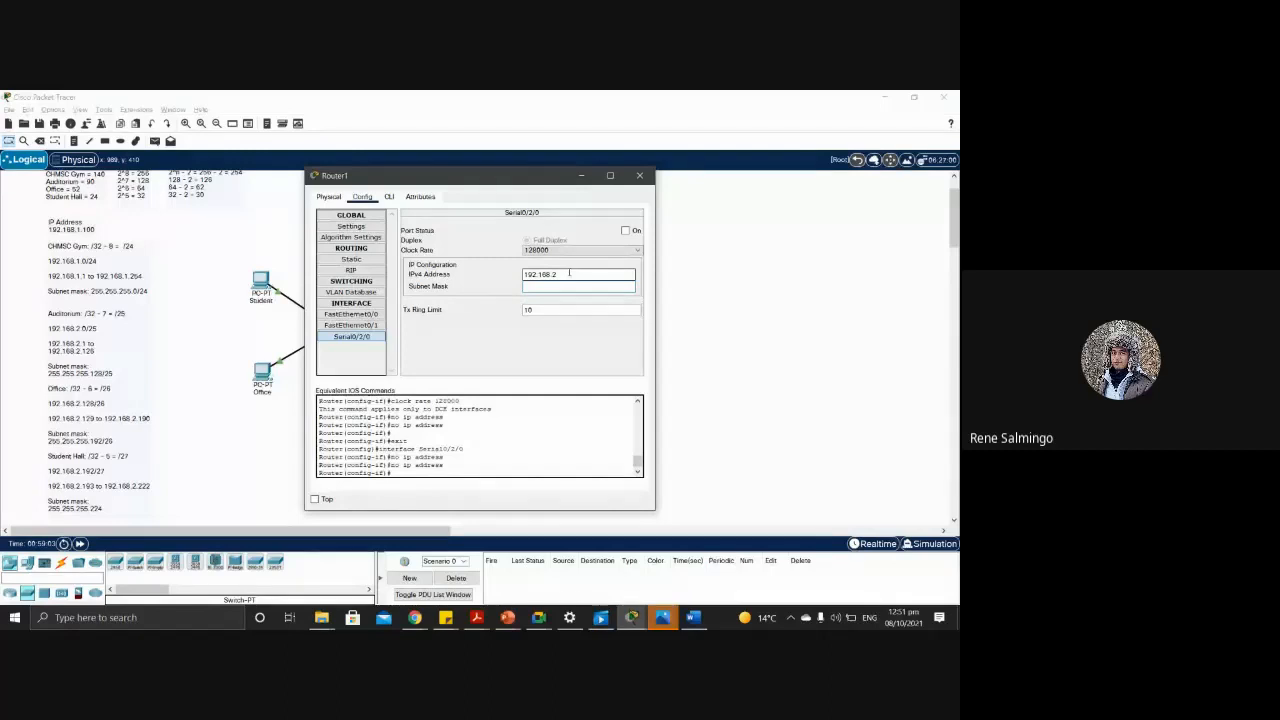
{"action": "type", "text": "."}
{"action": "type", "text": "56"}
{"action": "key", "text": "Tab"}
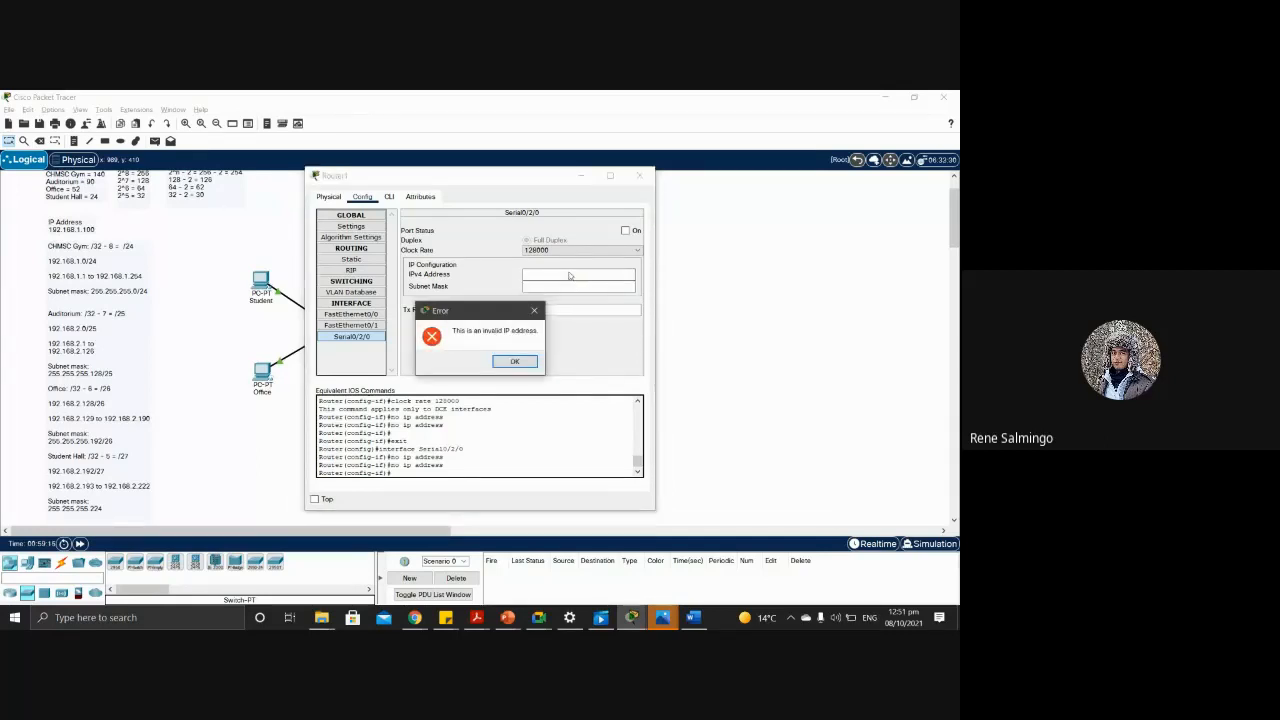
{"action": "left_click", "coordinate": [514, 361]}
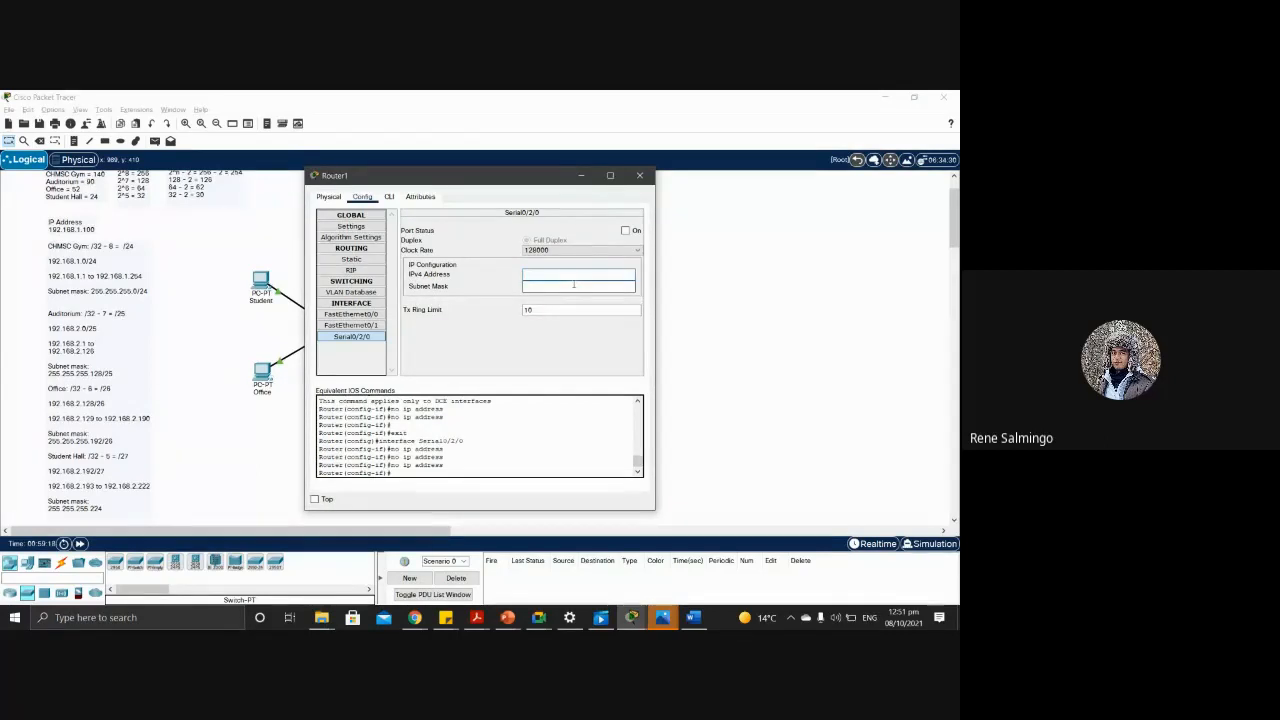
Step: Try 192.168.2.200 as the IPv4 address of Router1's Serial0/2/0 interface, dismiss the dialog and close the router's window
{"action": "type", "text": "192.168"}
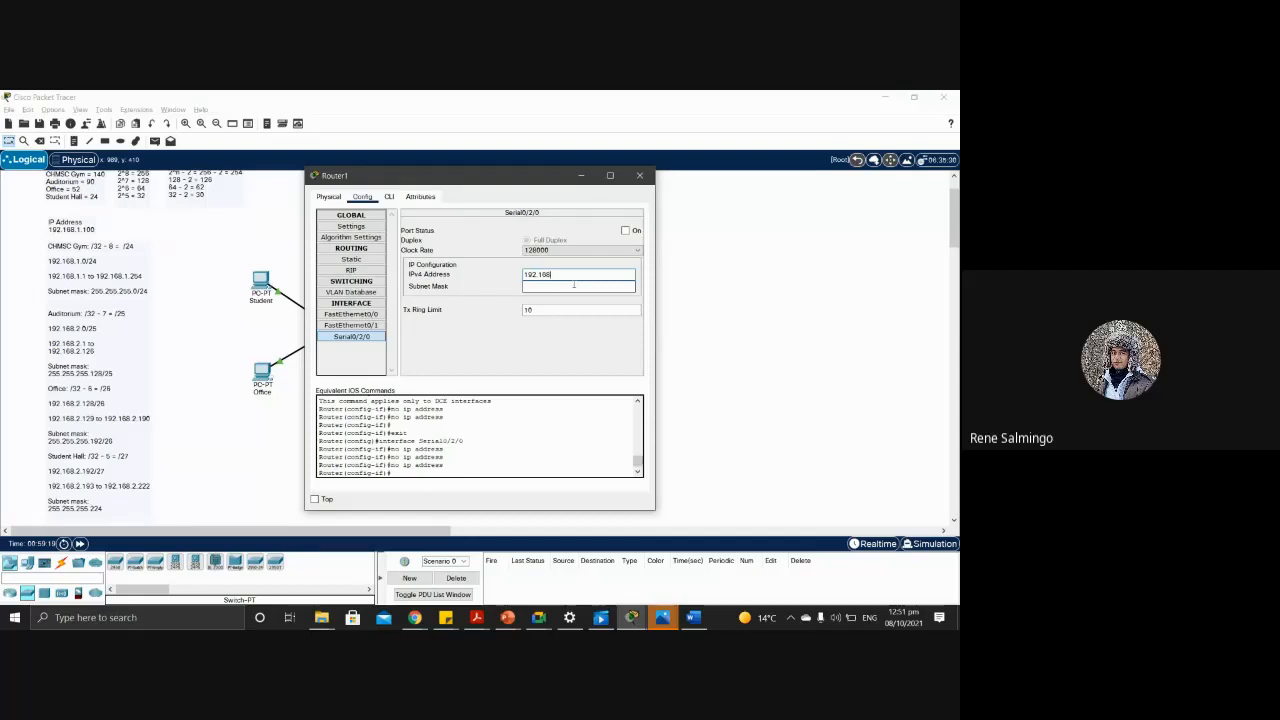
{"action": "type", "text": ".2"}
{"action": "type", "text": "200"}
{"action": "key", "text": "Return"}
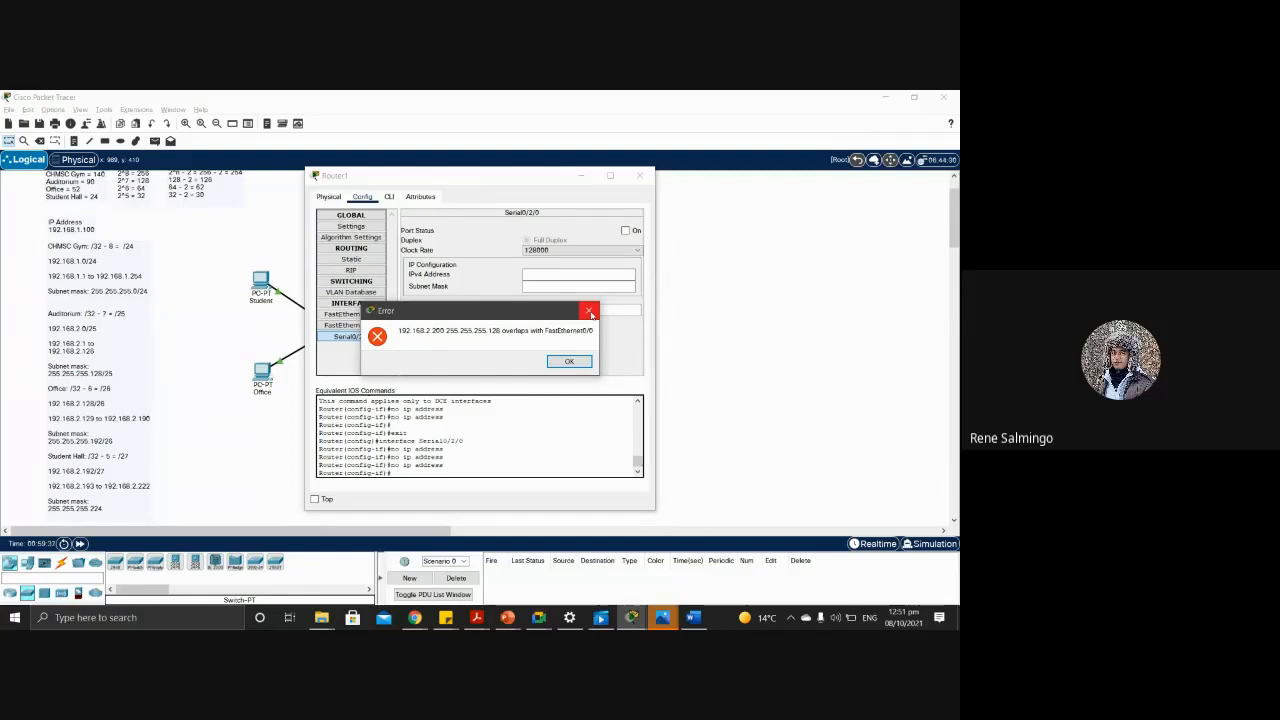
{"action": "left_click", "coordinate": [590, 314]}
{"action": "left_click", "coordinate": [640, 175]}
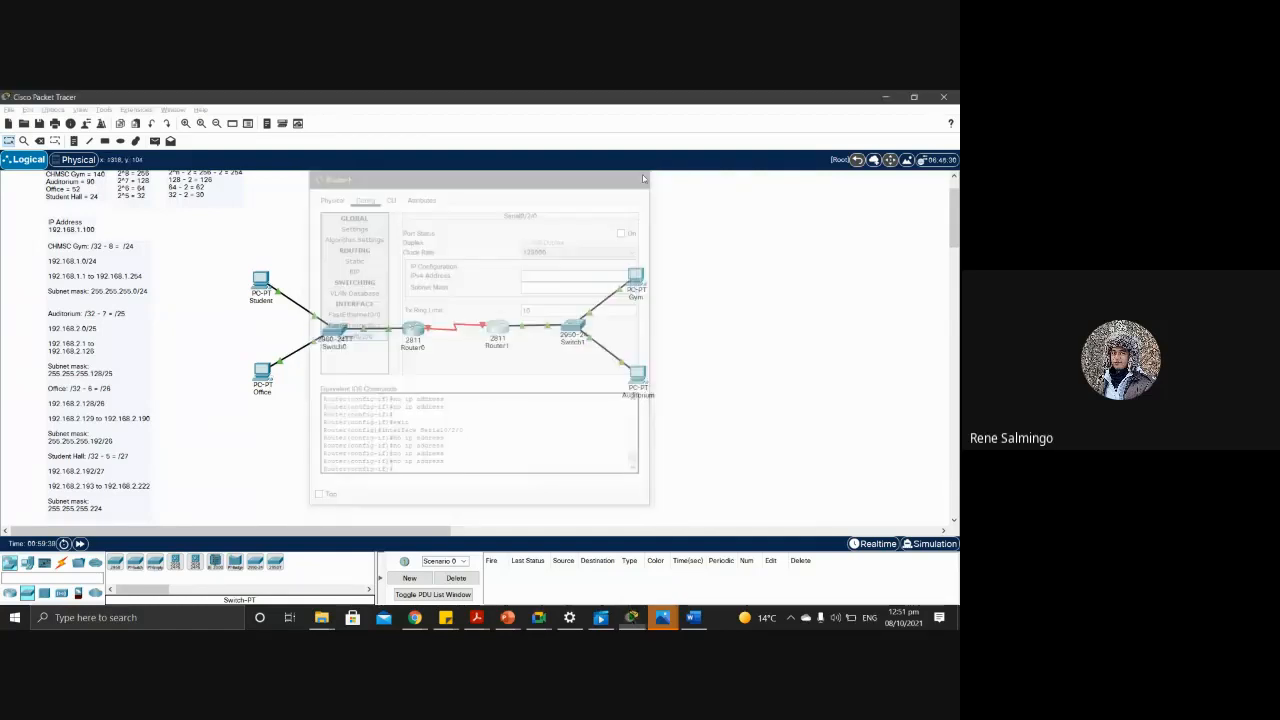
Step: Review the default gateway and FastEthernet0 addressing of the Office and Student PCs
{"action": "left_click", "coordinate": [262, 373]}
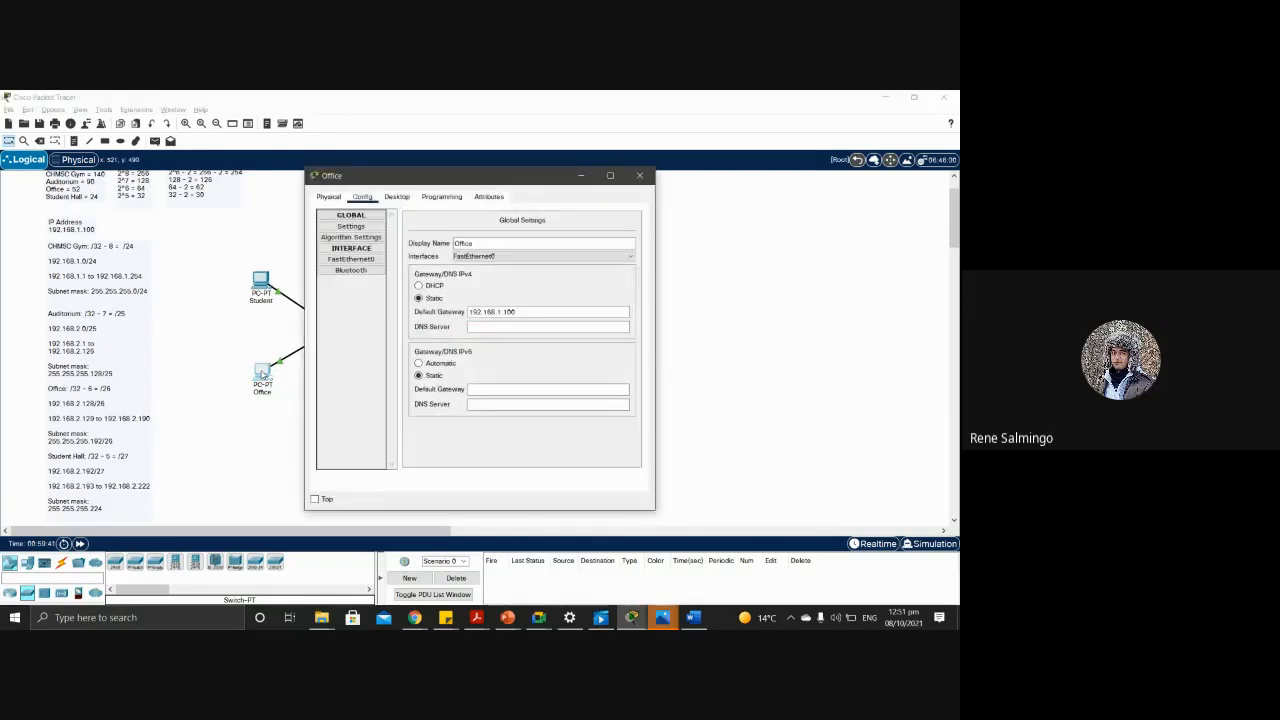
{"action": "left_click", "coordinate": [350, 259]}
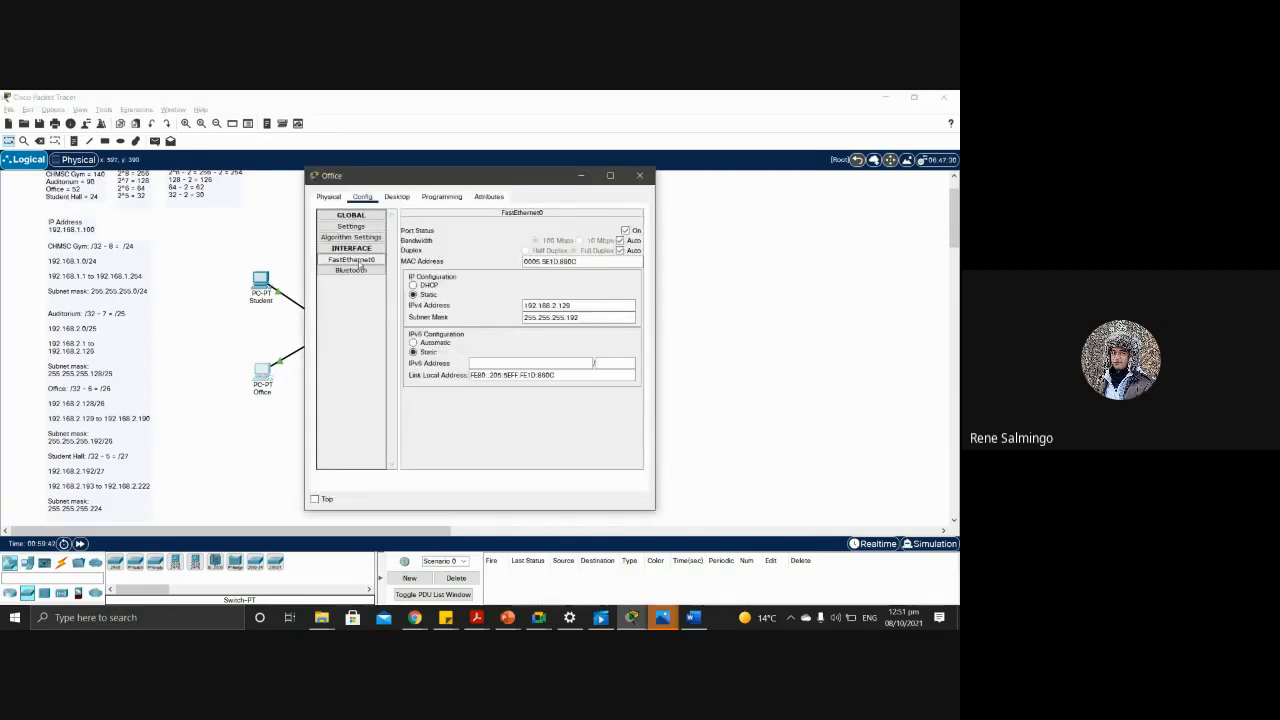
{"action": "left_click", "coordinate": [640, 175]}
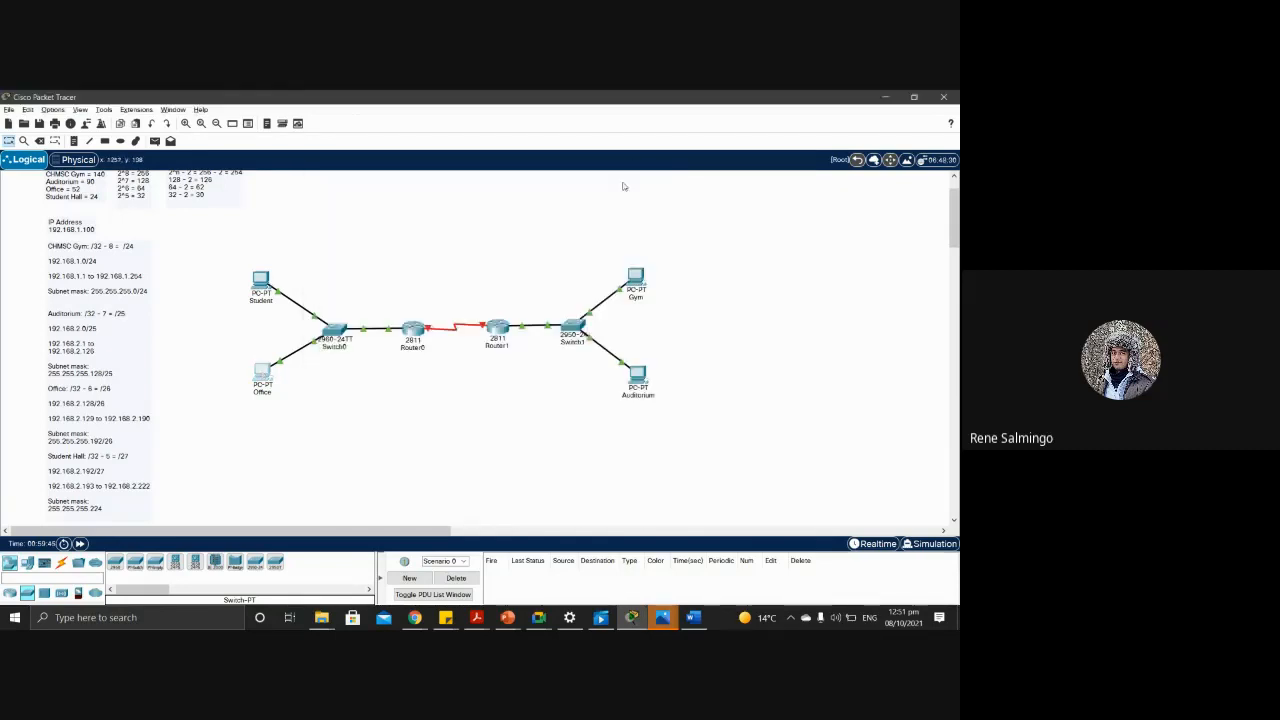
{"action": "left_click", "coordinate": [259, 284]}
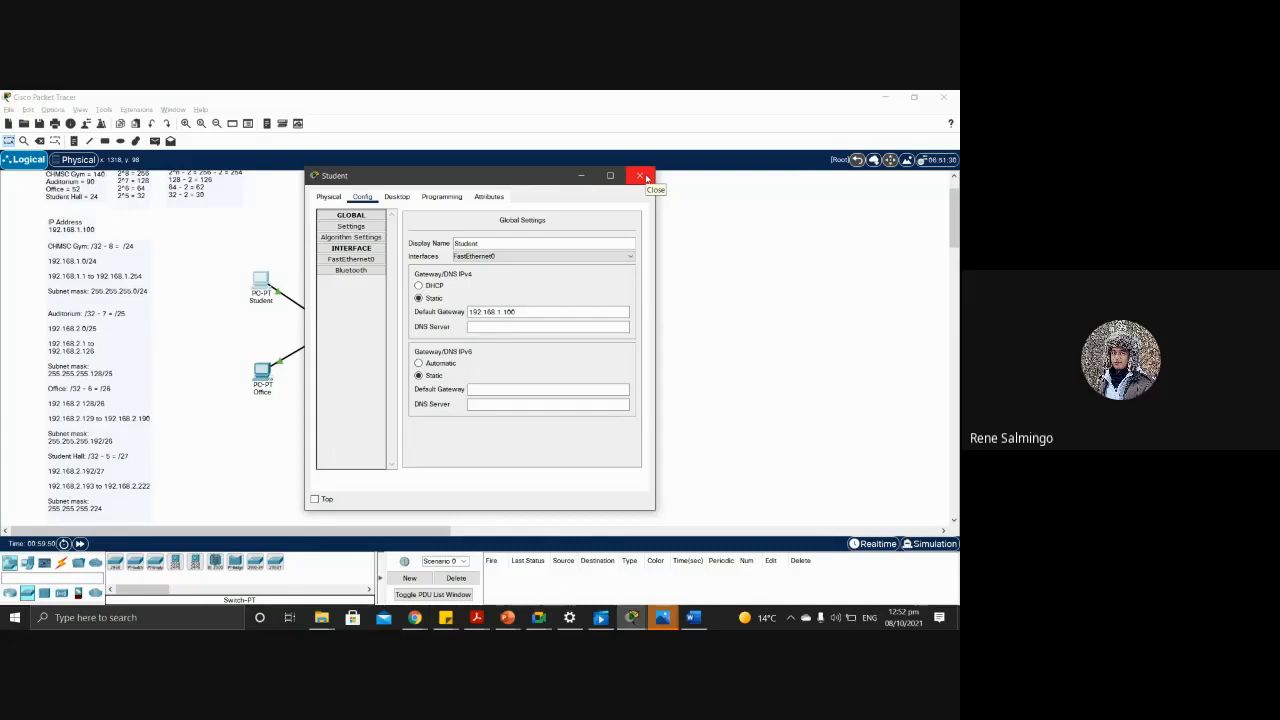
{"action": "left_click", "coordinate": [372, 262]}
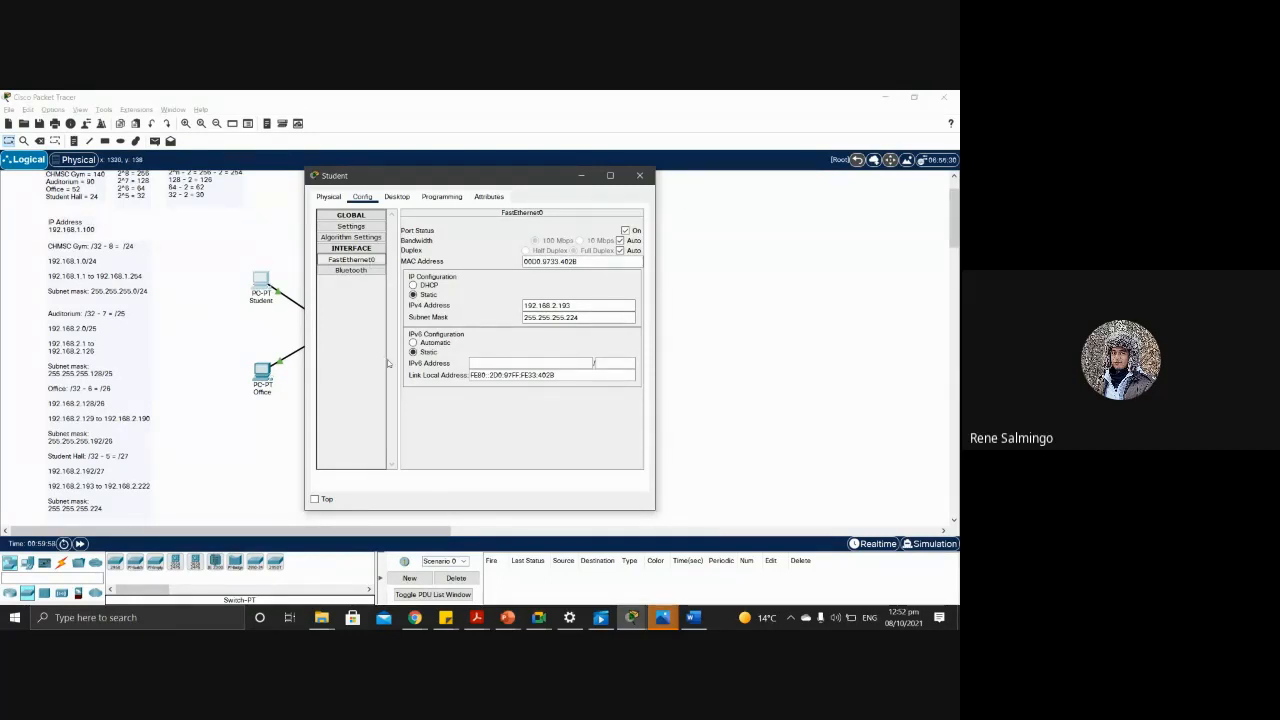
{"action": "left_click", "coordinate": [640, 175]}
{"action": "left_click", "coordinate": [262, 372]}
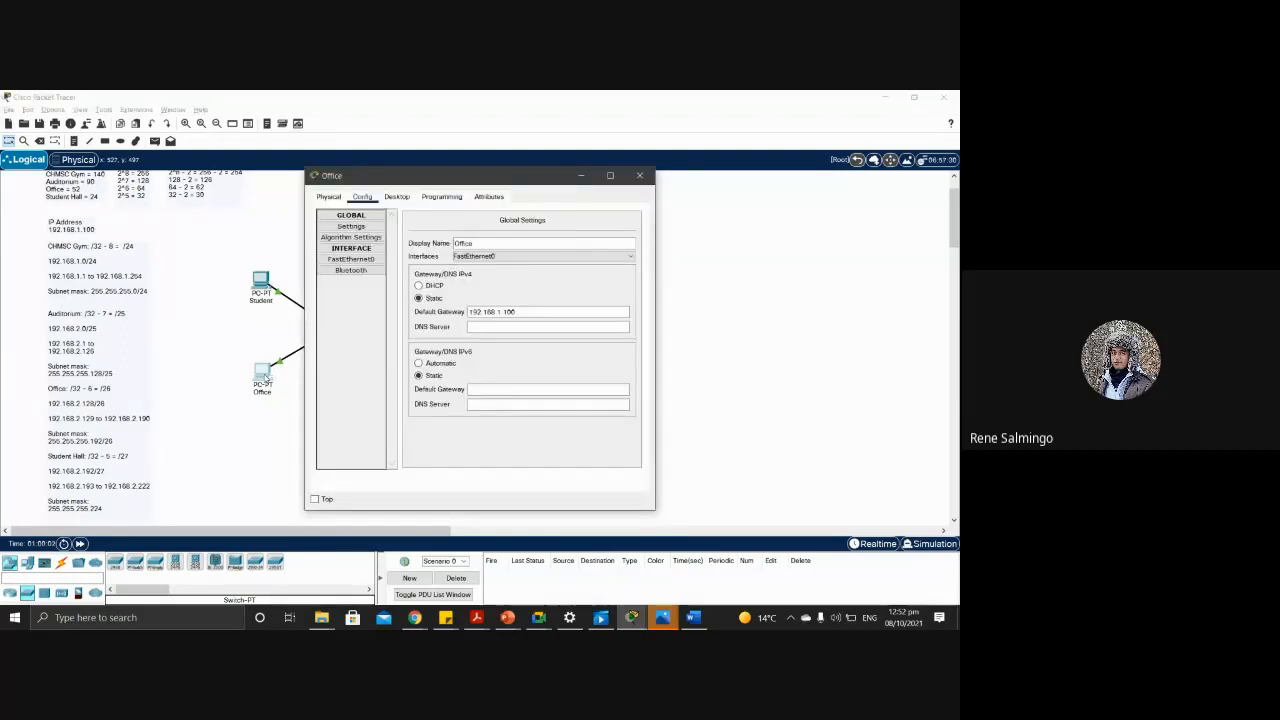
{"action": "left_click", "coordinate": [364, 261]}
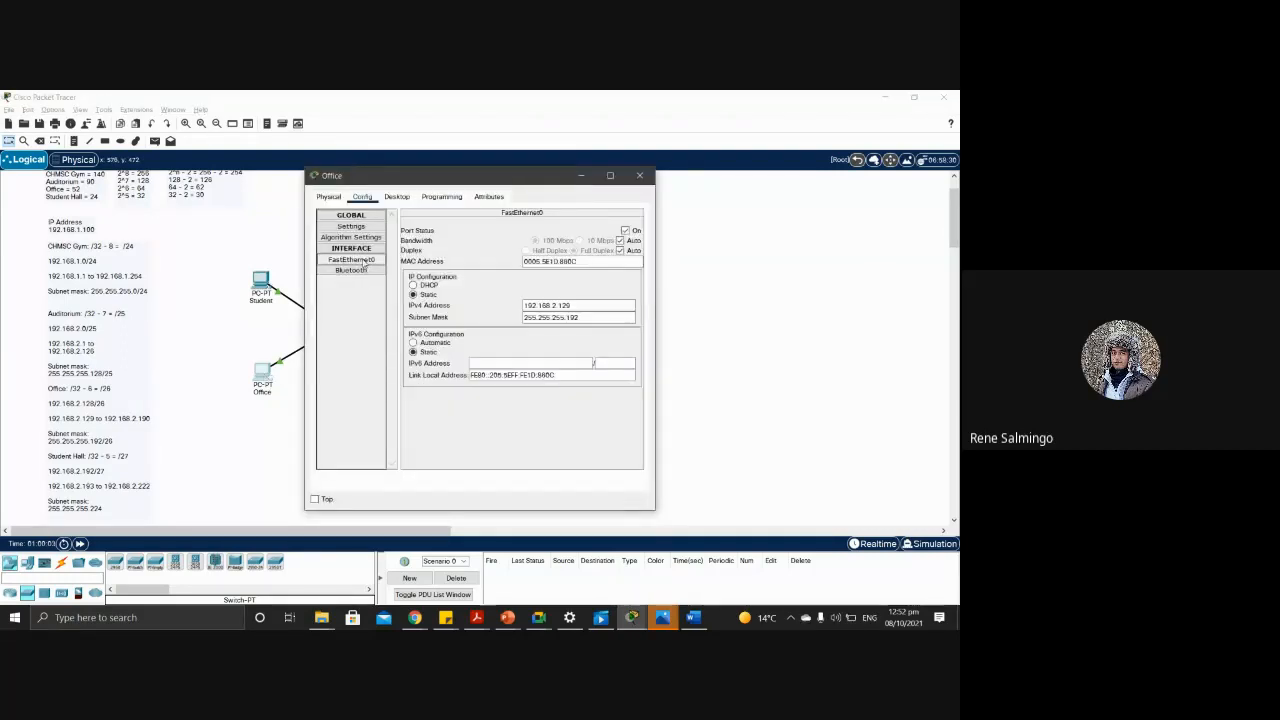
{"action": "left_click", "coordinate": [640, 175]}
Step: Check the default gateway, IPv4 address and subnet mask configured on the Gym and Auditorium PCs
{"action": "left_click", "coordinate": [630, 285]}
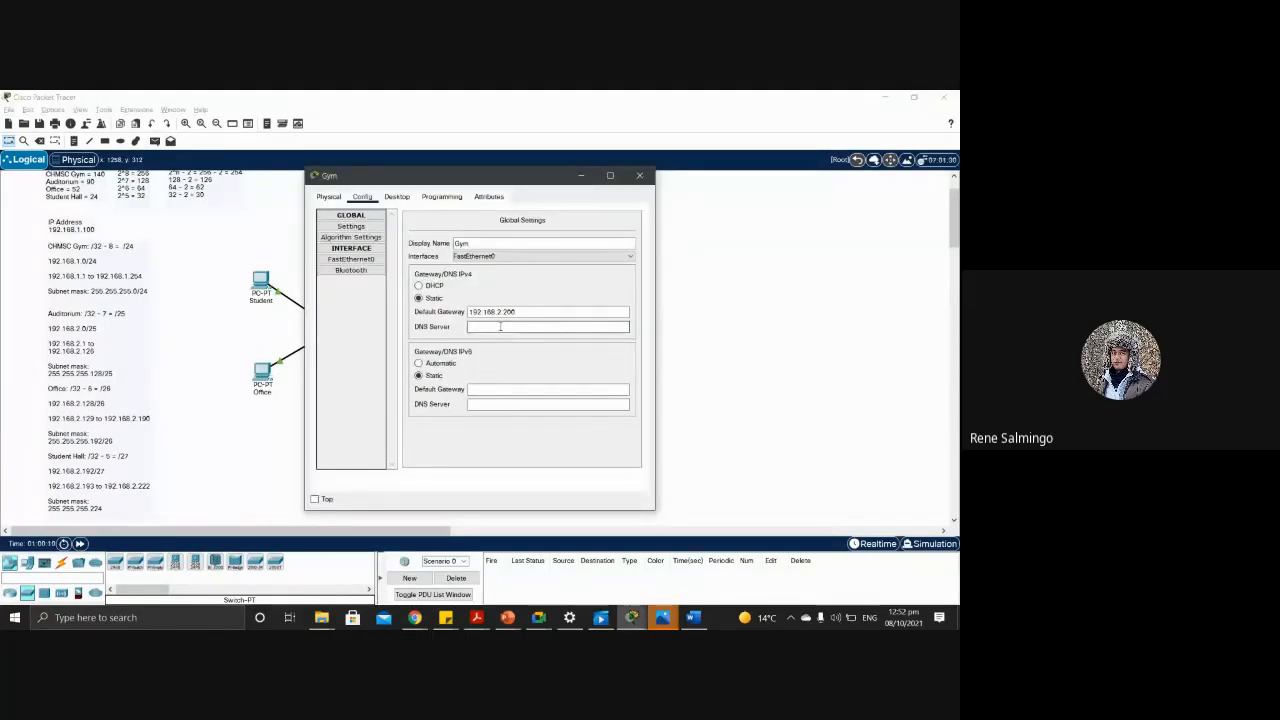
{"action": "left_click", "coordinate": [372, 260]}
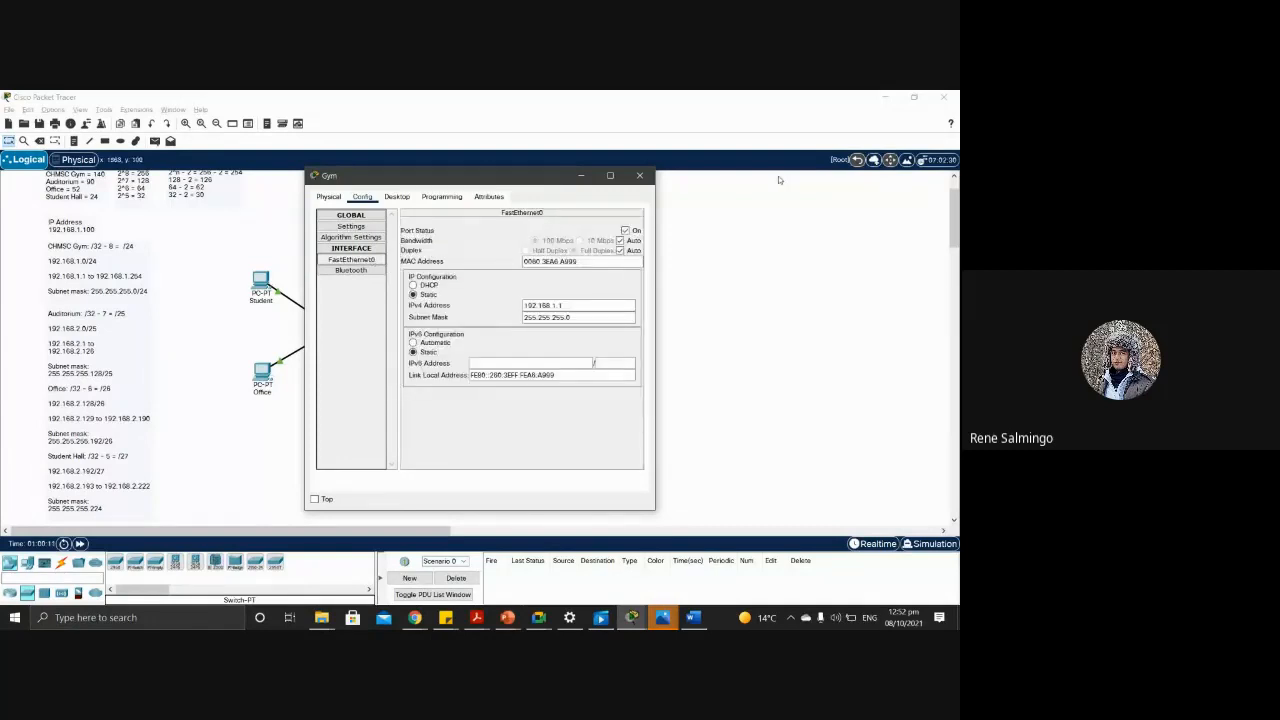
{"action": "left_click", "coordinate": [643, 182]}
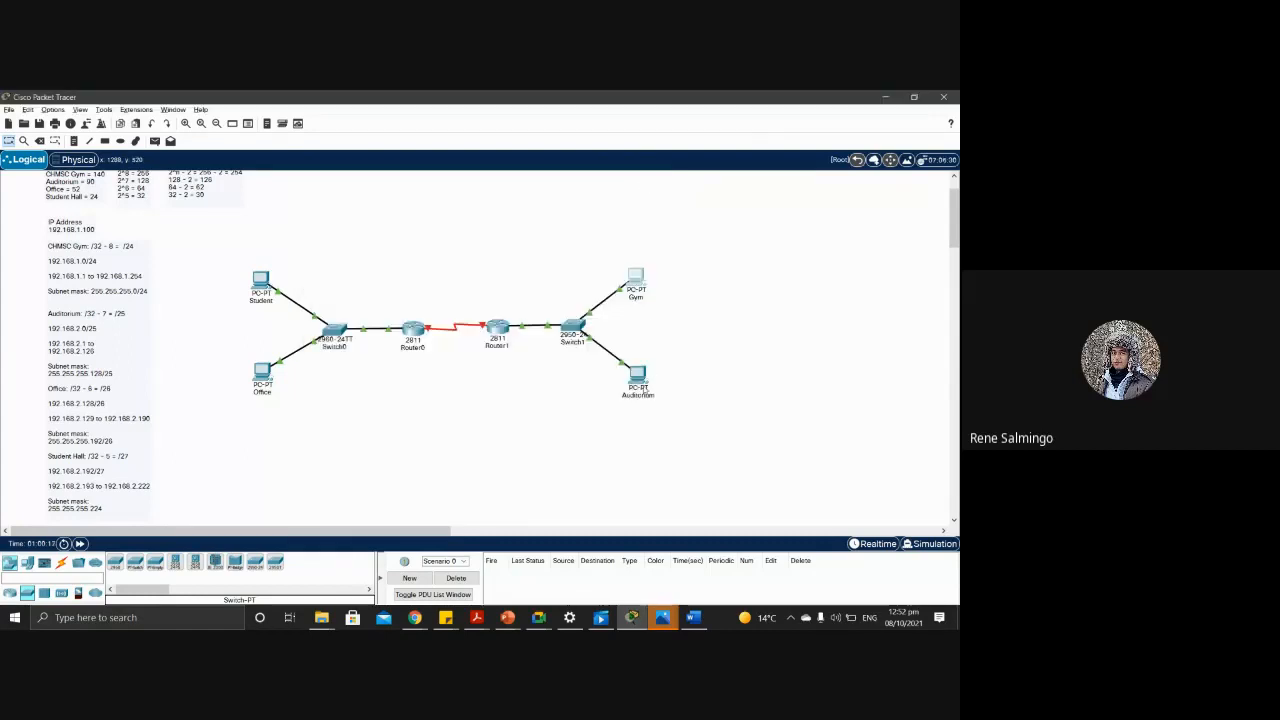
{"action": "left_click", "coordinate": [637, 378]}
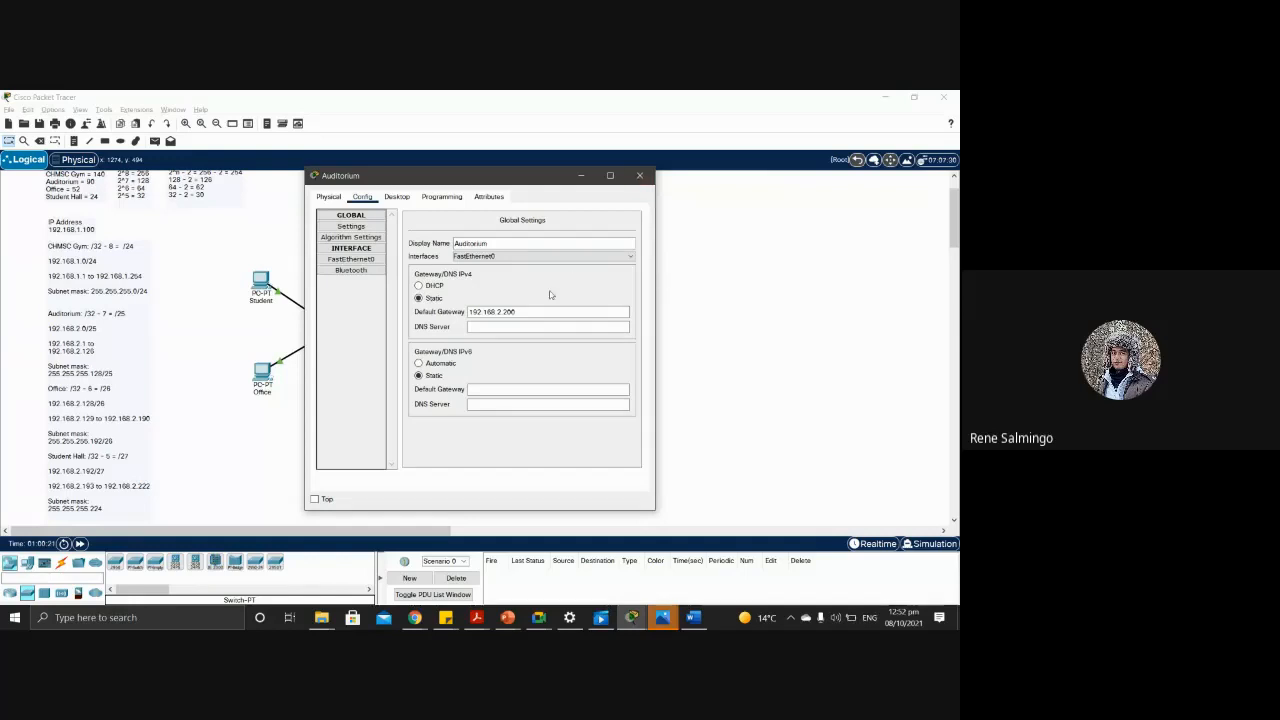
{"action": "left_click", "coordinate": [519, 313]}
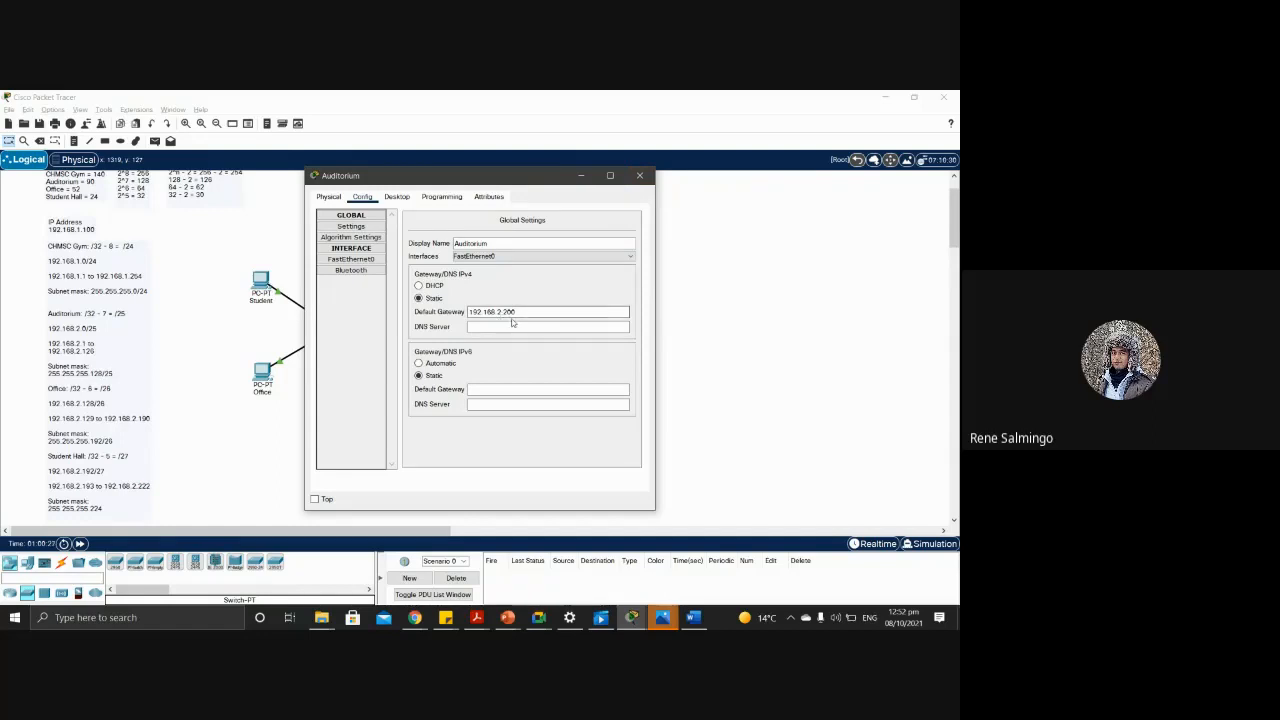
{"action": "left_click", "coordinate": [352, 259]}
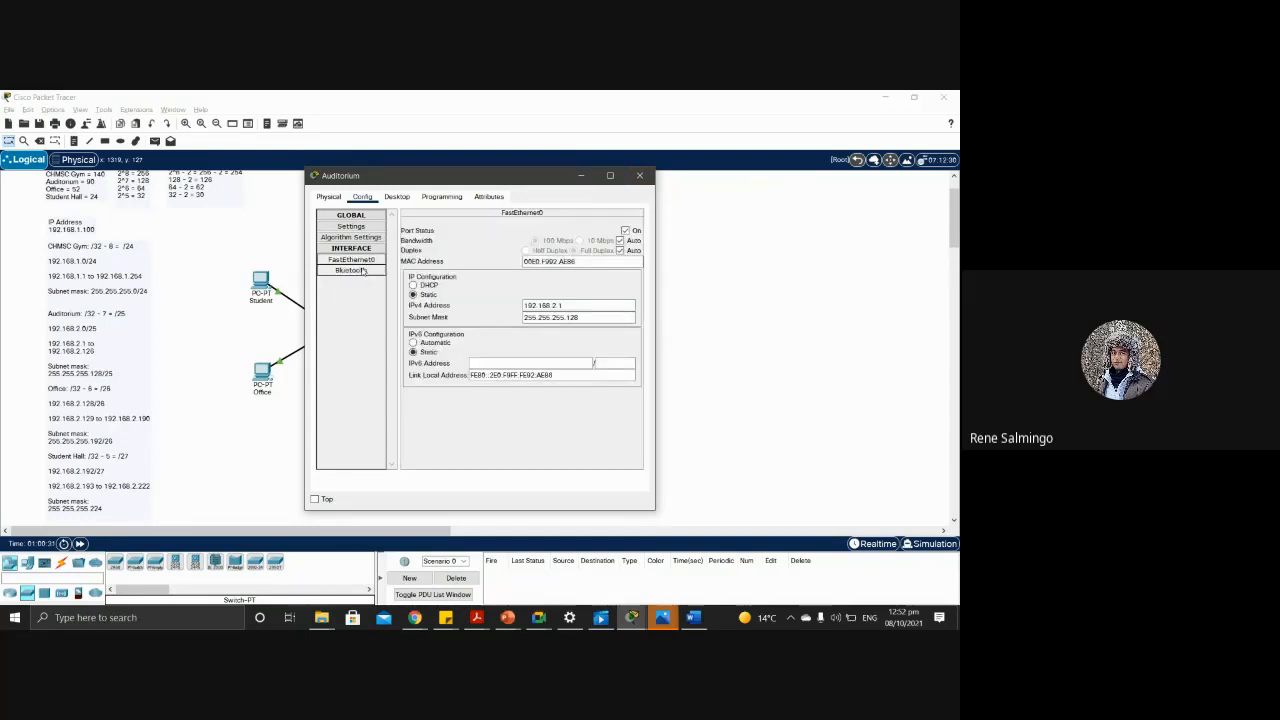
{"action": "left_click", "coordinate": [640, 176]}
Step: Inspect the Serial0/2/0 interface settings of Router0 and close its window
{"action": "left_click", "coordinate": [413, 330]}
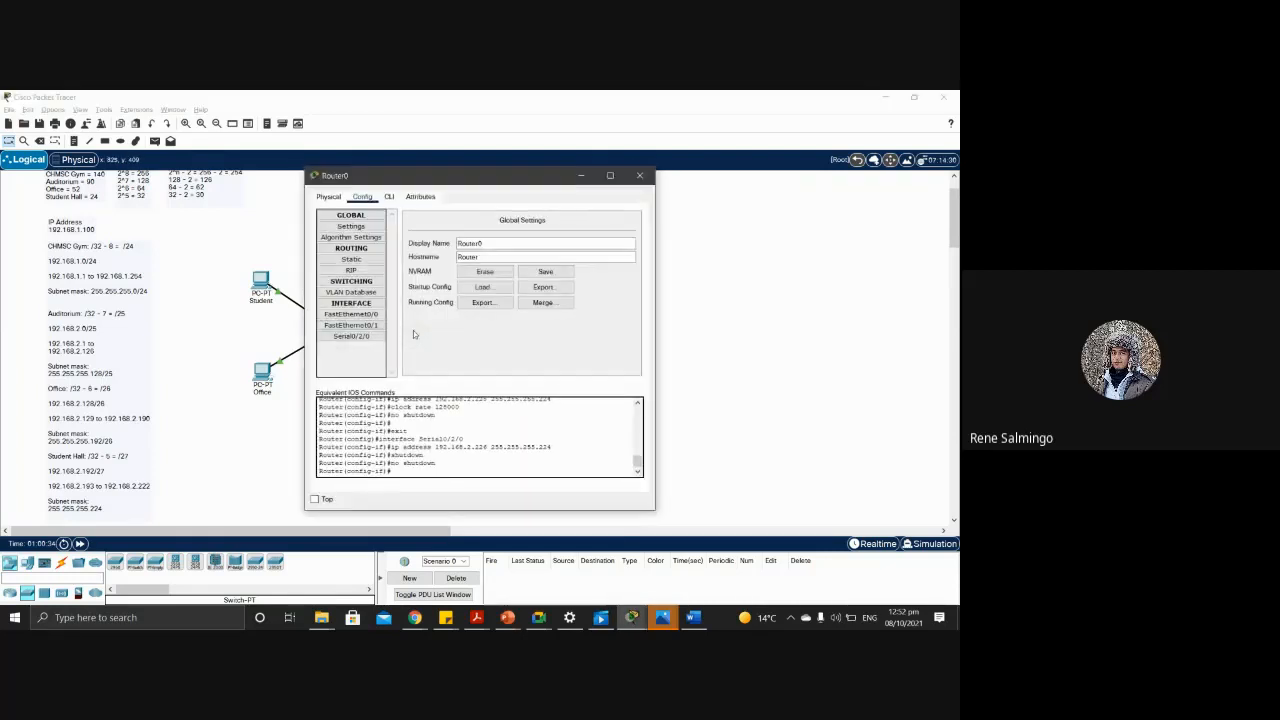
{"action": "left_click", "coordinate": [356, 337]}
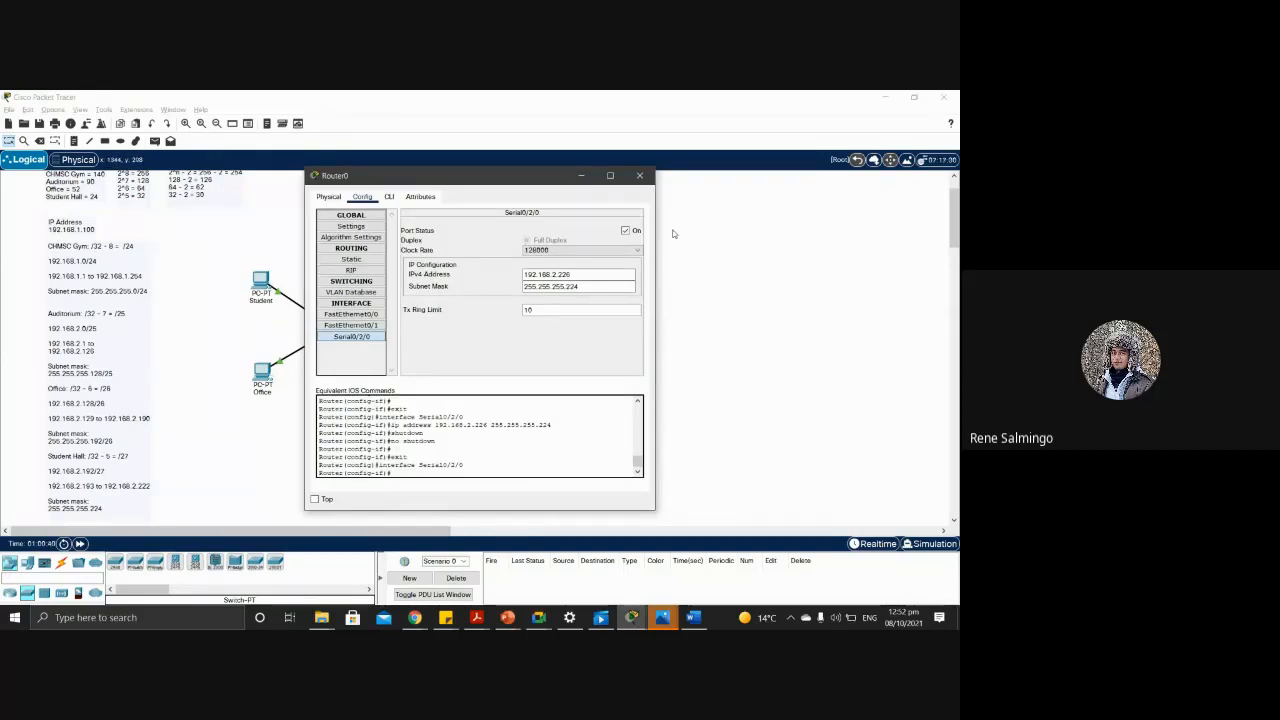
{"action": "left_click", "coordinate": [640, 176]}
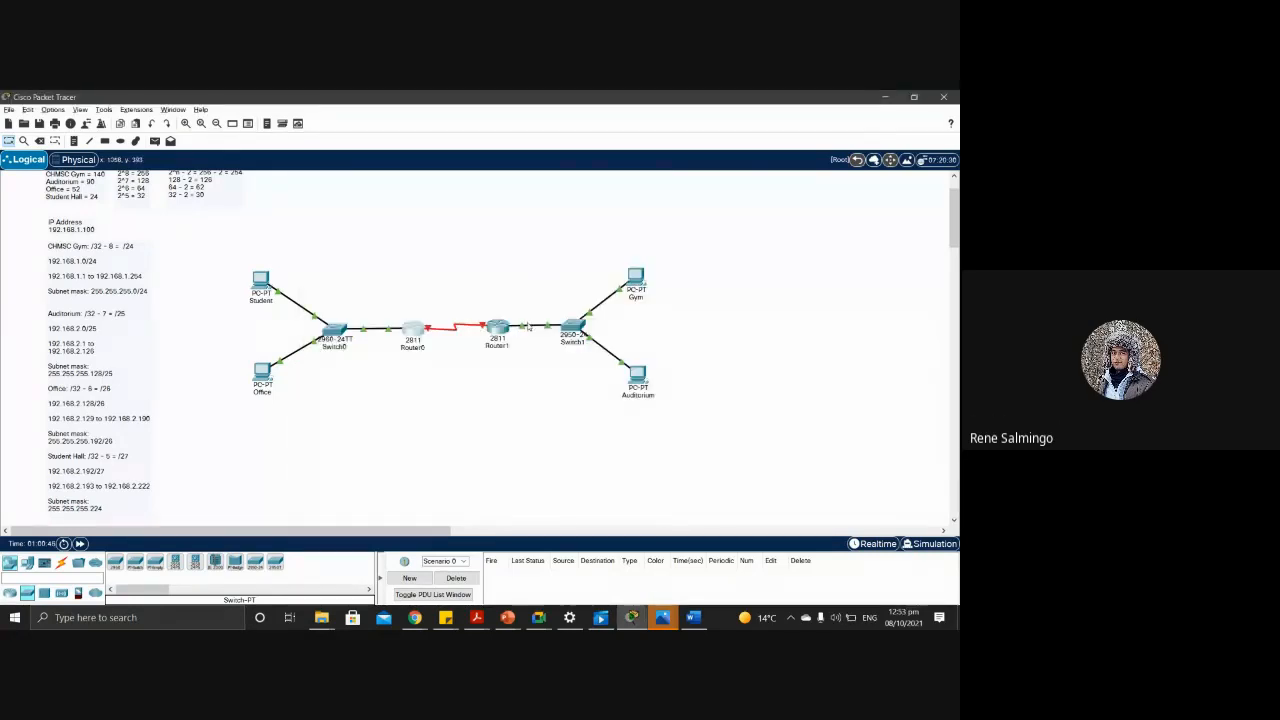
Step: Try to assign 192.168.2.150 to Router1's Serial0/2/0 interface, dismiss the dialog and close the router's window
{"action": "left_click", "coordinate": [498, 330]}
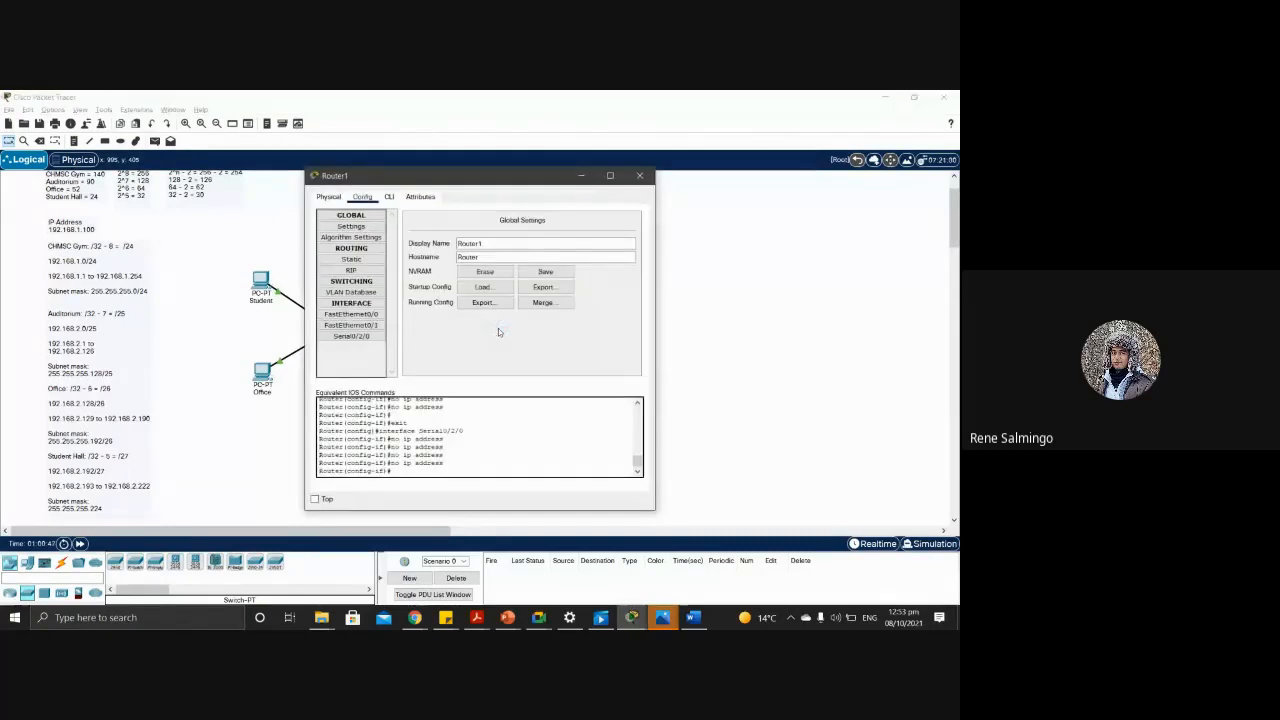
{"action": "left_click", "coordinate": [351, 336]}
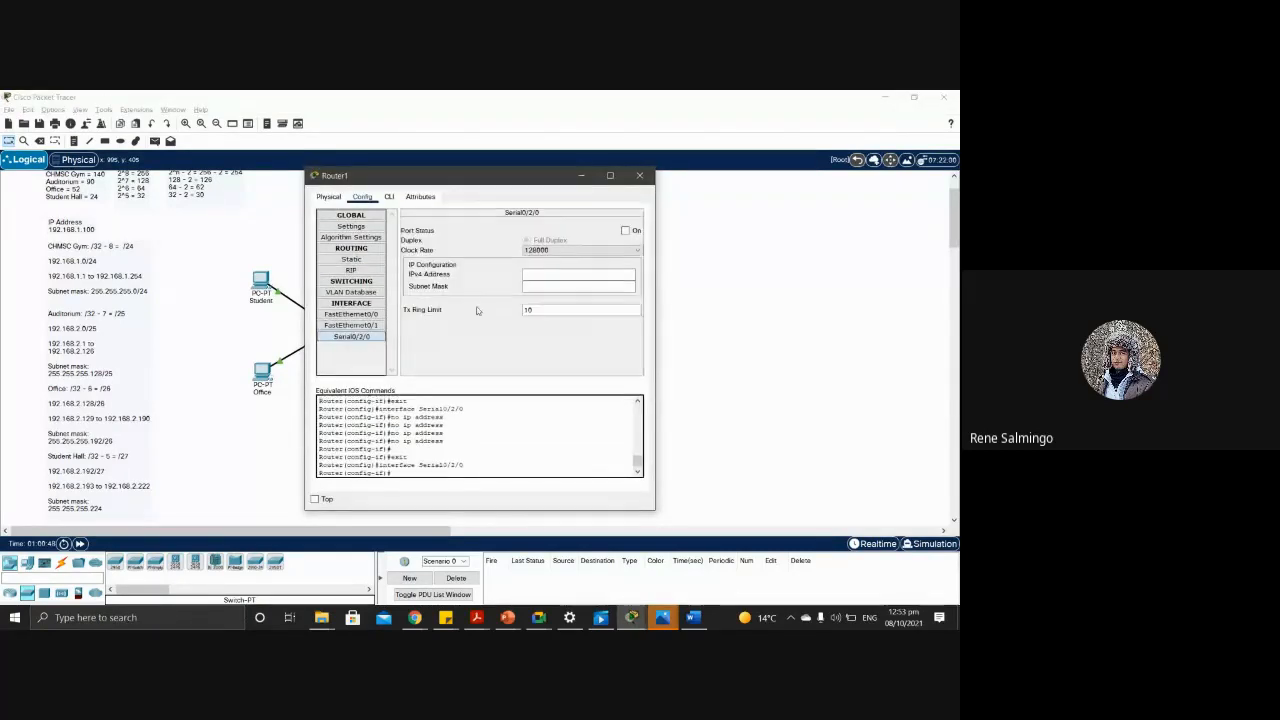
{"action": "left_click", "coordinate": [561, 277]}
{"action": "type", "text": "192.168"}
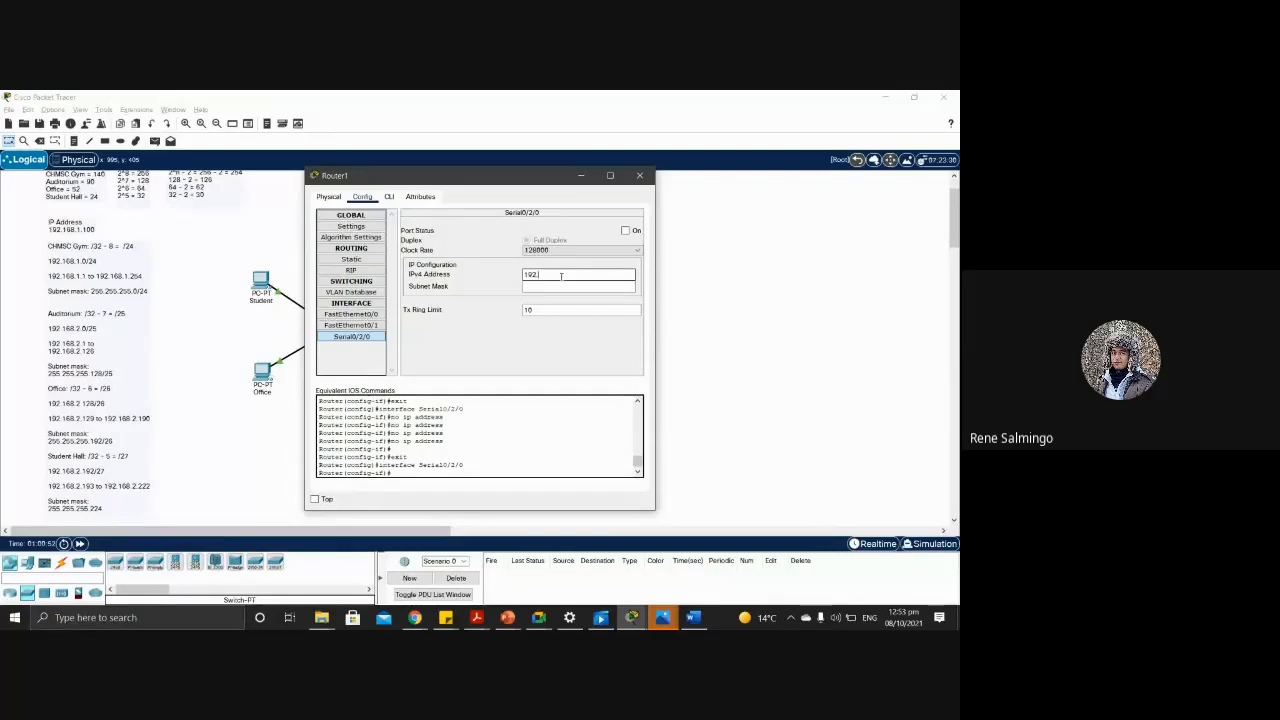
{"action": "type", "text": ".2.190"}
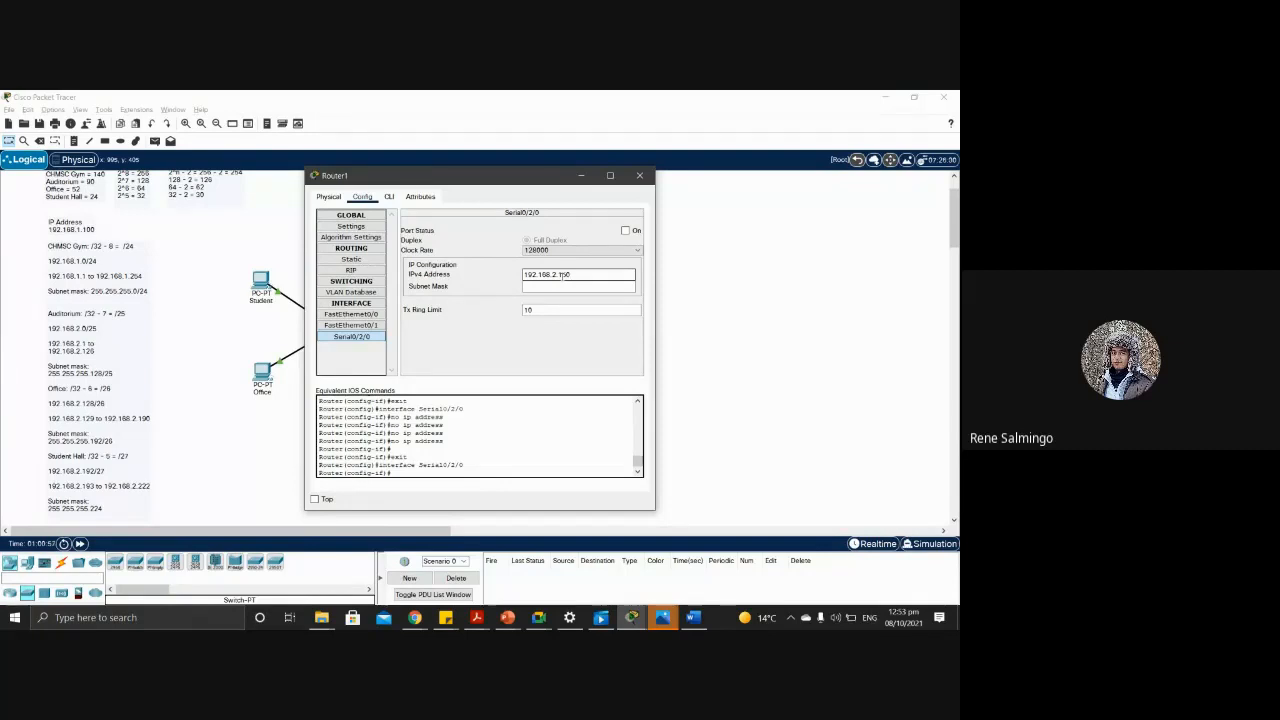
{"action": "left_click", "coordinate": [594, 288]}
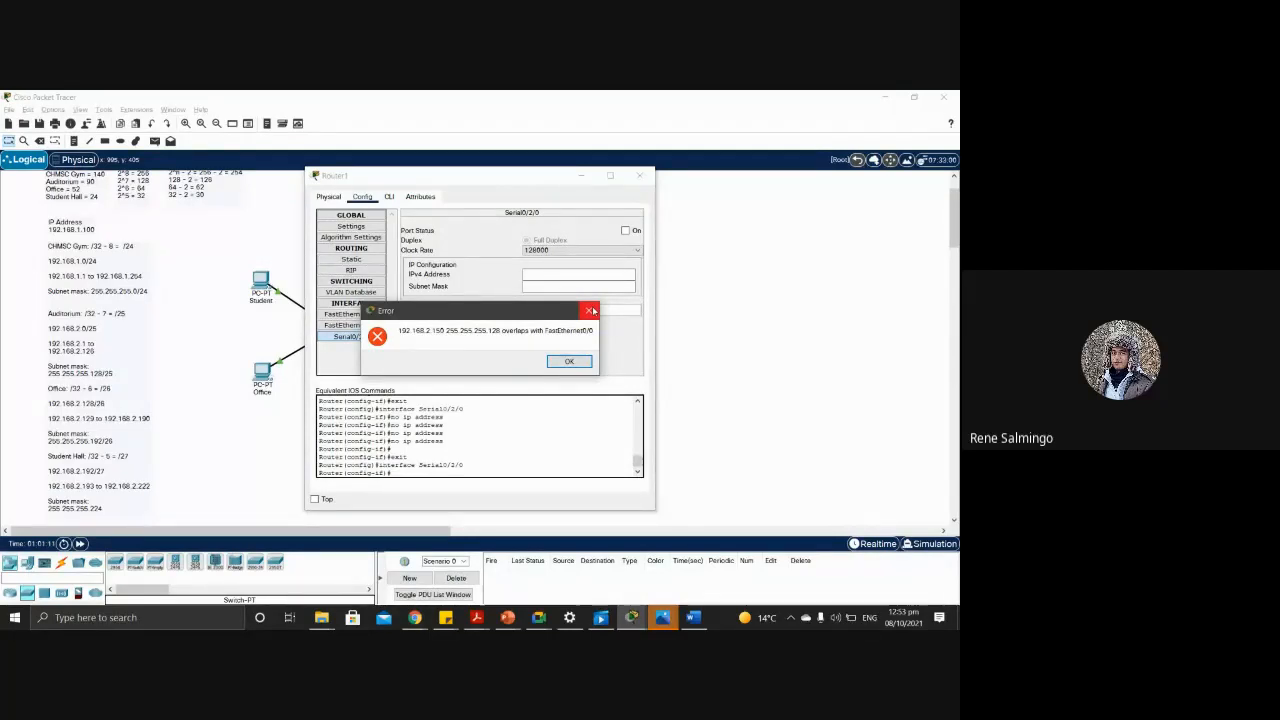
{"action": "left_click", "coordinate": [591, 311]}
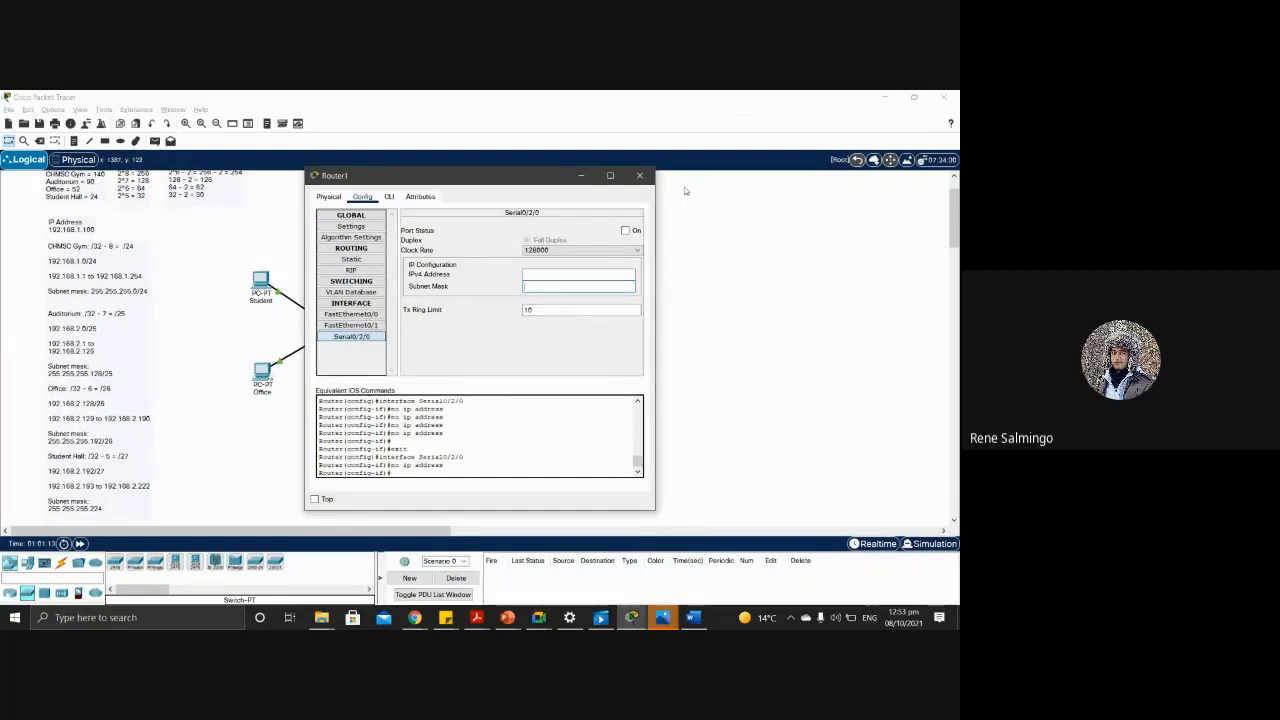
{"action": "left_click", "coordinate": [645, 178]}
Step: Set the subnet mask of Router0's Serial0/2/0 interface to 255.255.255.0 and close the router's window
{"action": "left_click", "coordinate": [412, 332]}
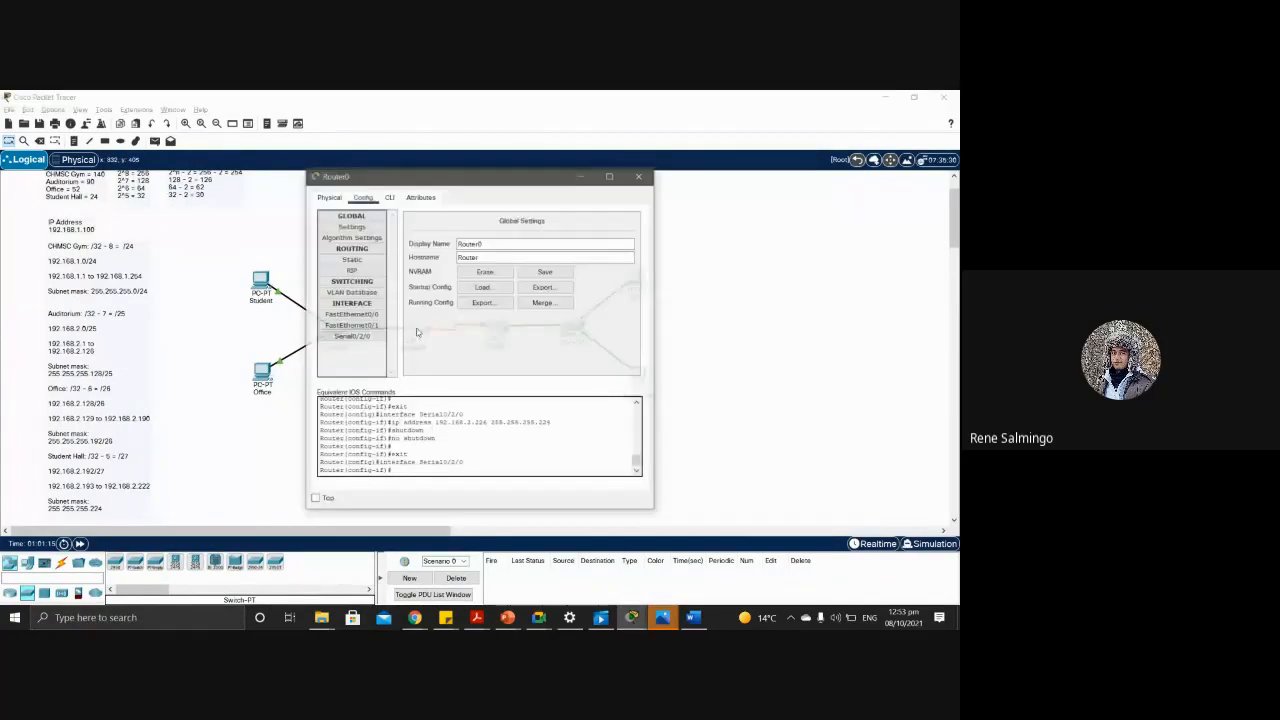
{"action": "left_click", "coordinate": [355, 337]}
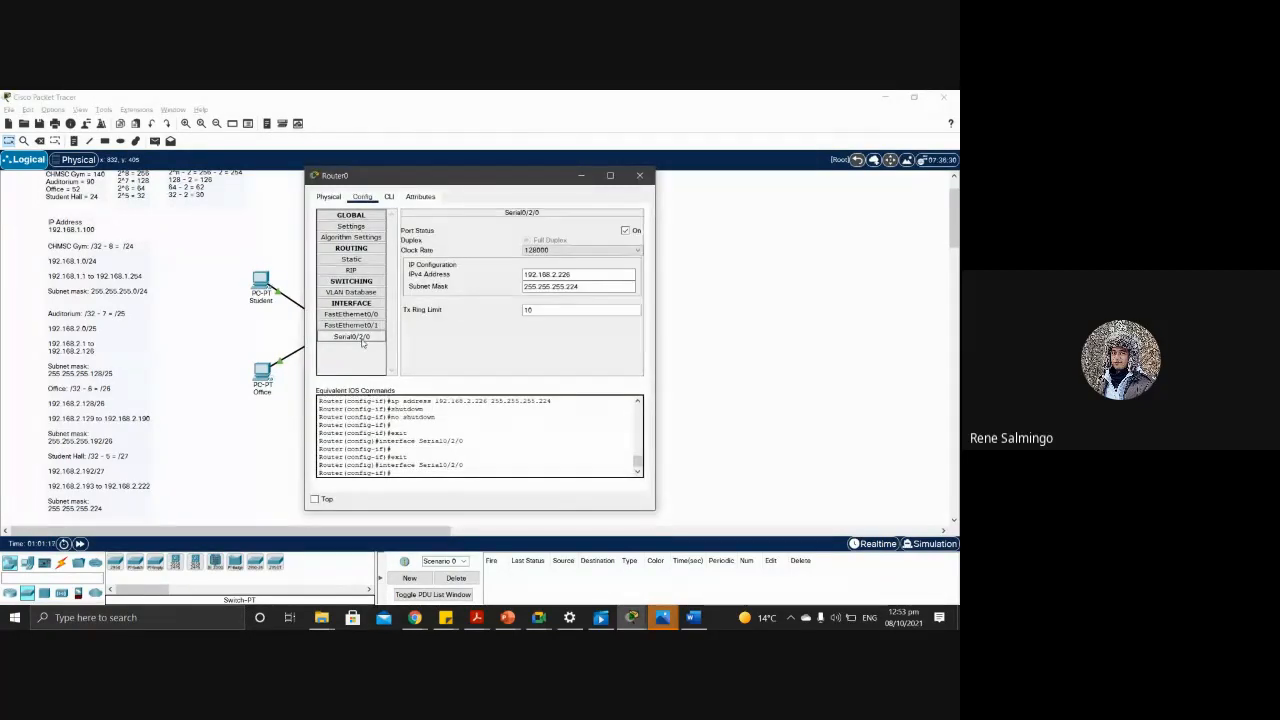
{"action": "left_click", "coordinate": [590, 287]}
{"action": "key", "text": "BackSpace"}
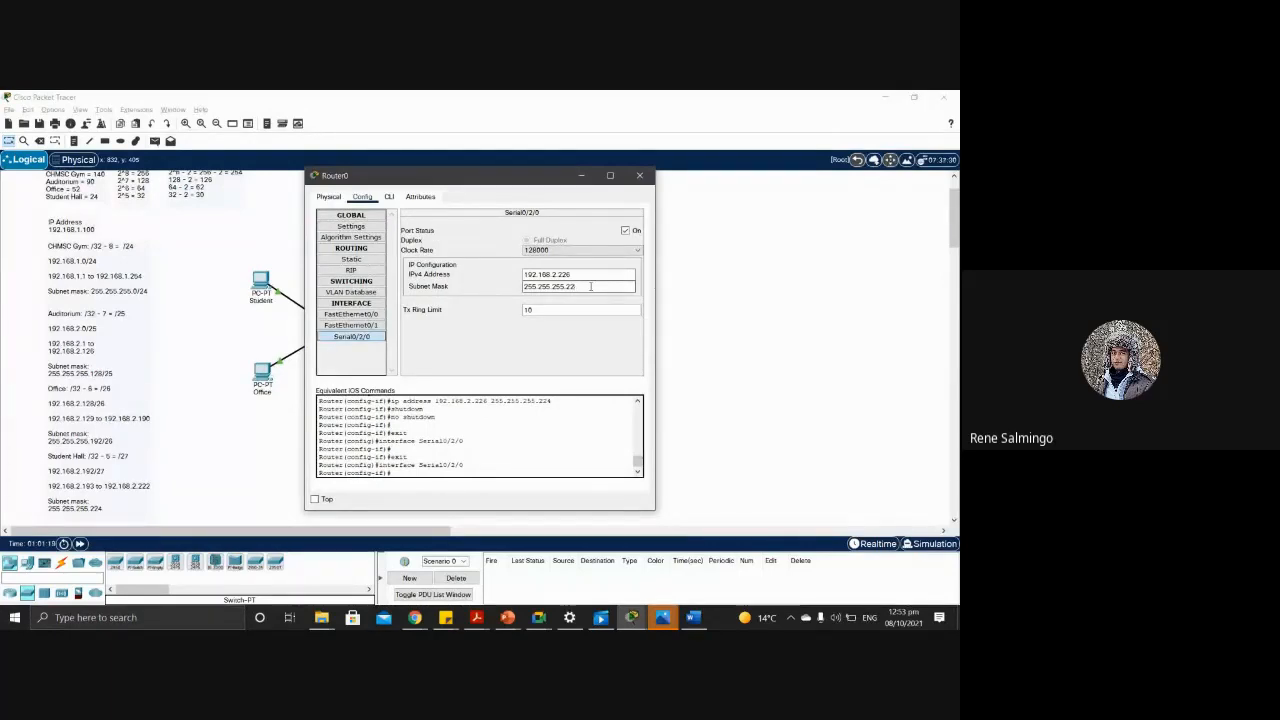
{"action": "key", "text": "BackSpace"}
{"action": "type", "text": "0"}
{"action": "key", "text": "Return"}
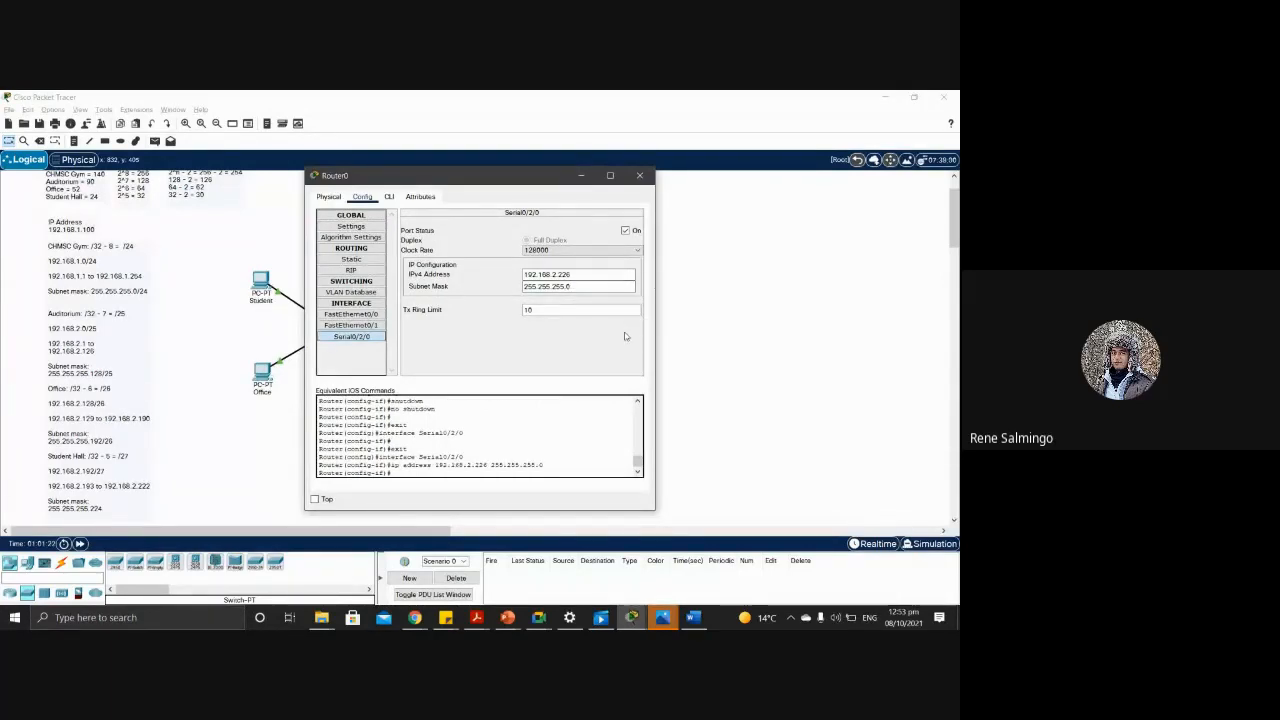
{"action": "left_click", "coordinate": [642, 178]}
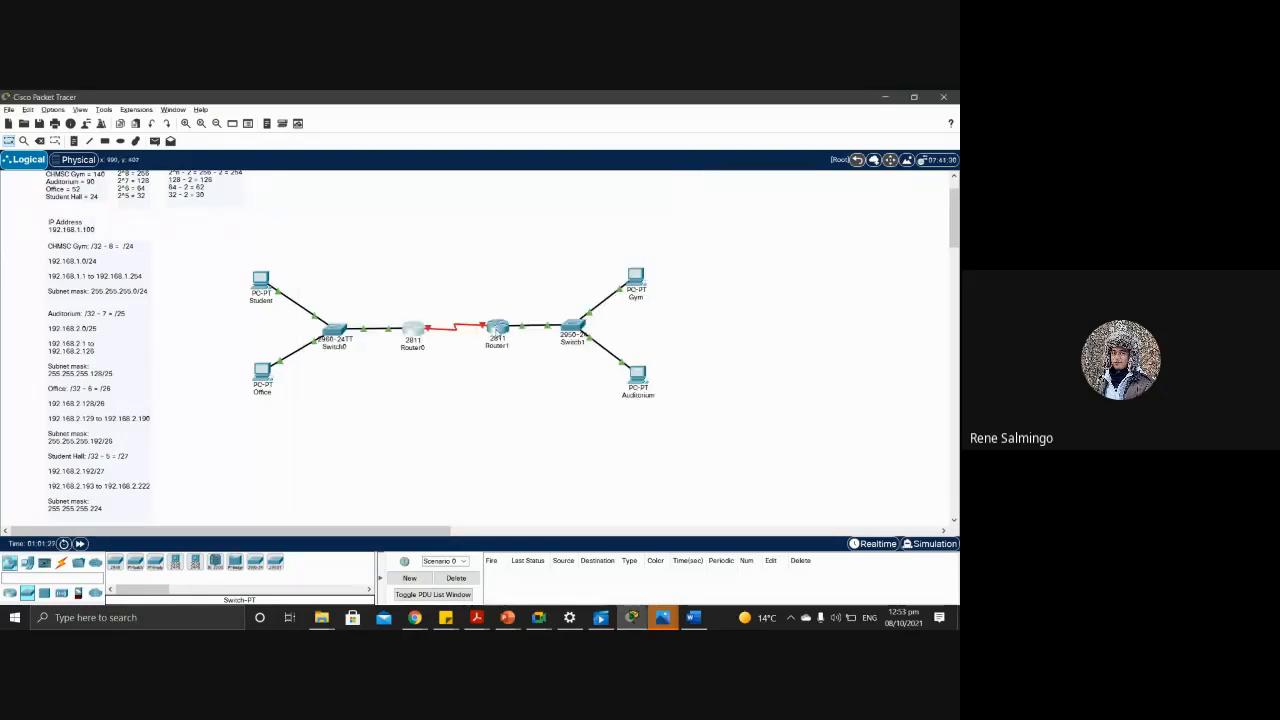
Step: Try to assign 192.168.2.227 with subnet mask 255.255.255.128 to Router1's Serial0/2/0 interface, dismiss the dialog and close the window
{"action": "left_click", "coordinate": [496, 332]}
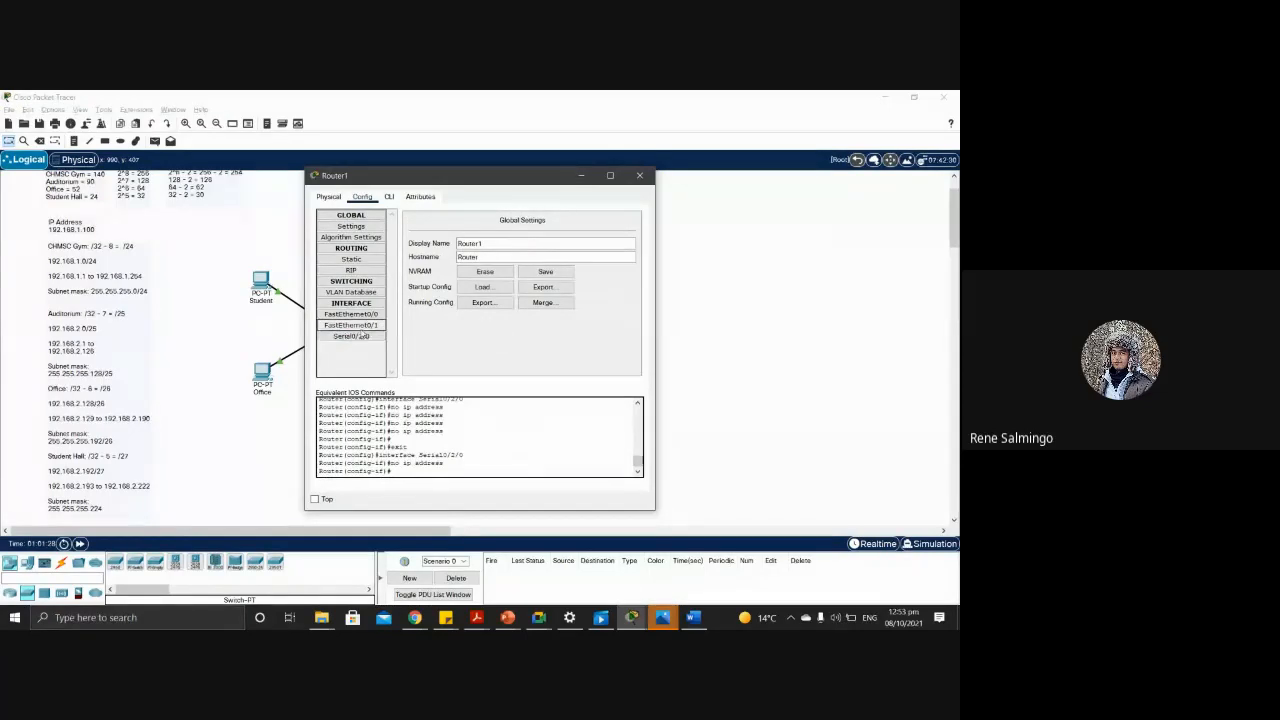
{"action": "left_click", "coordinate": [364, 334]}
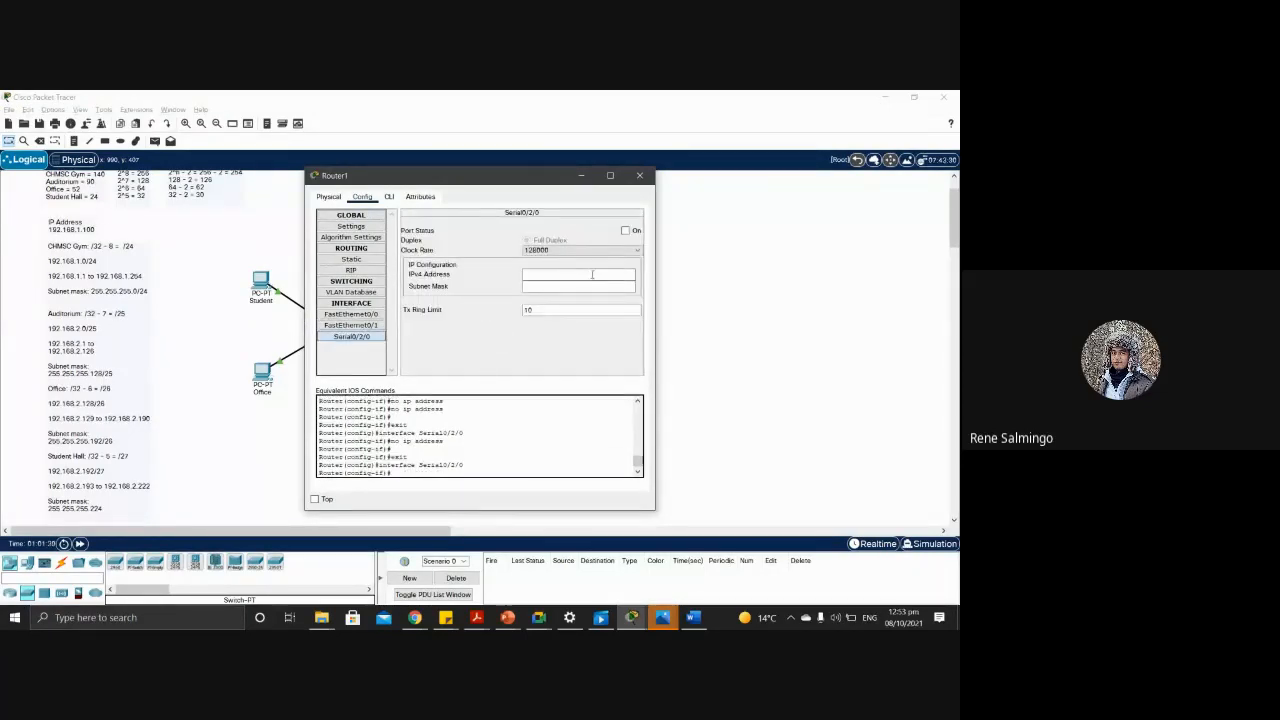
{"action": "left_click", "coordinate": [590, 275]}
{"action": "type", "text": "192"}
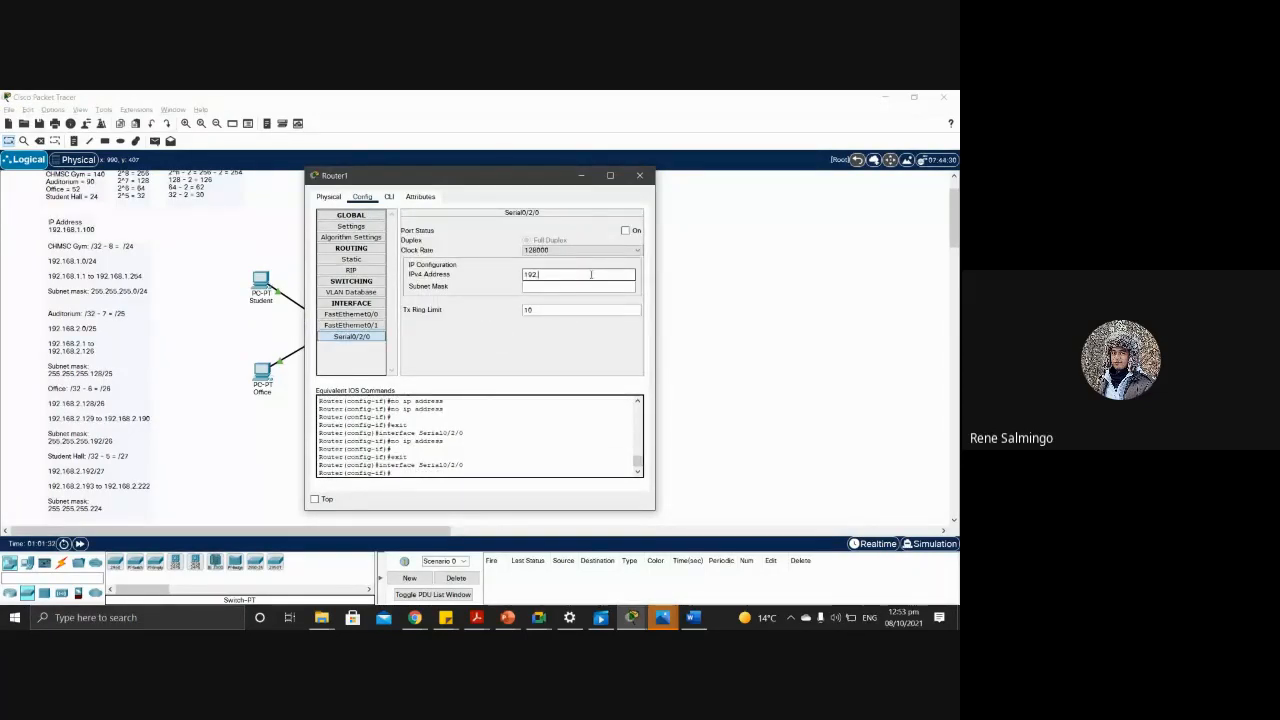
{"action": "type", "text": ".168.2.227"}
{"action": "left_click", "coordinate": [590, 289]}
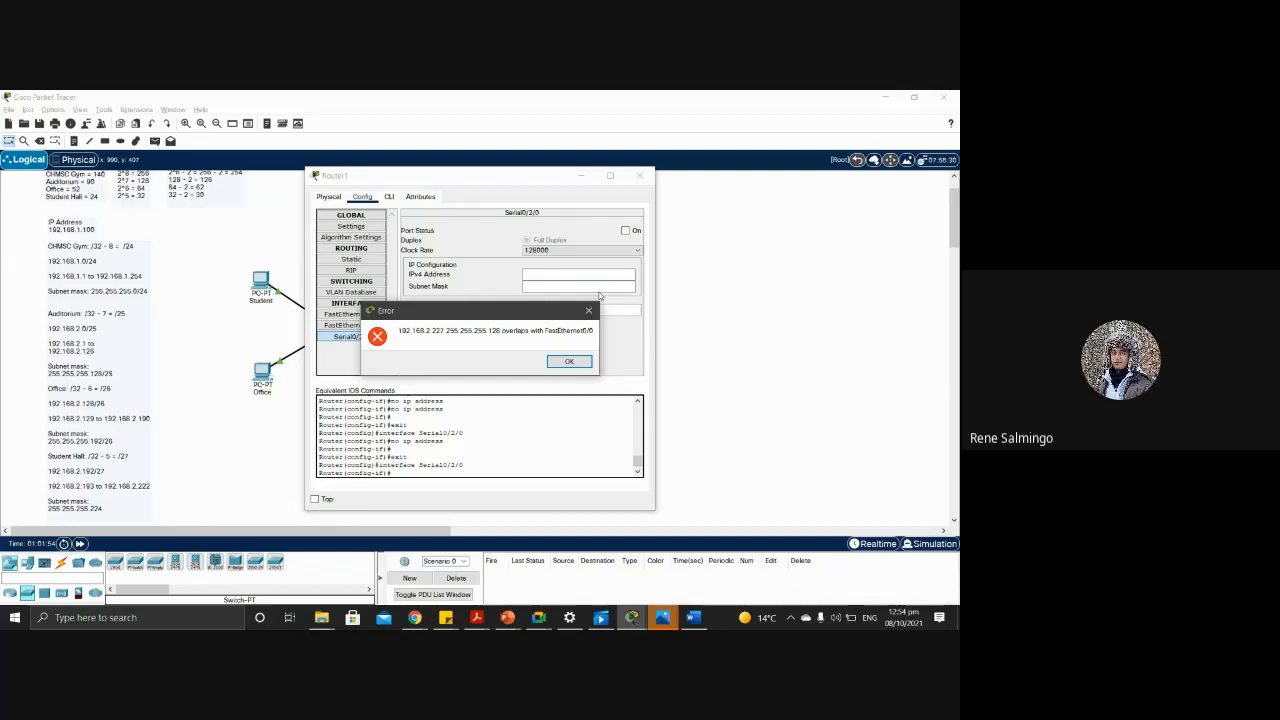
{"action": "left_click", "coordinate": [596, 311]}
{"action": "left_click", "coordinate": [639, 175]}
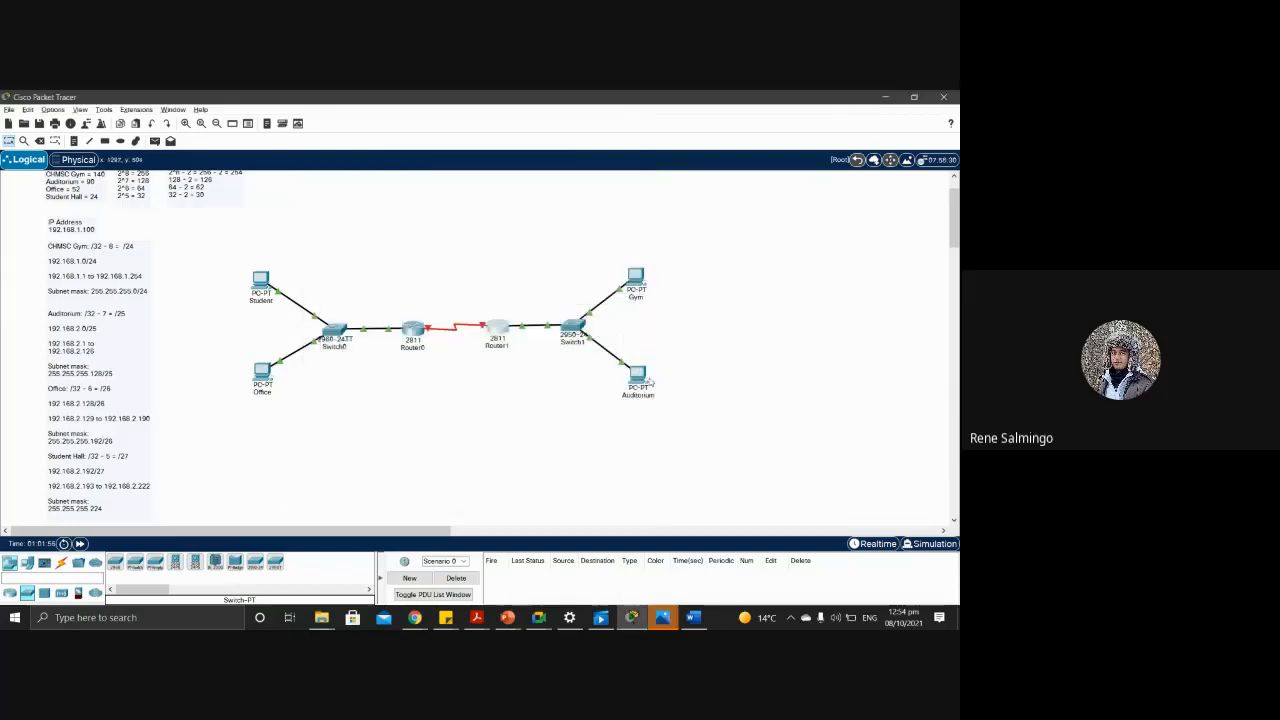
Step: Check the default gateway and FastEthernet0 IPv4 settings of the Auditorium and Gym PCs
{"action": "left_click", "coordinate": [645, 378]}
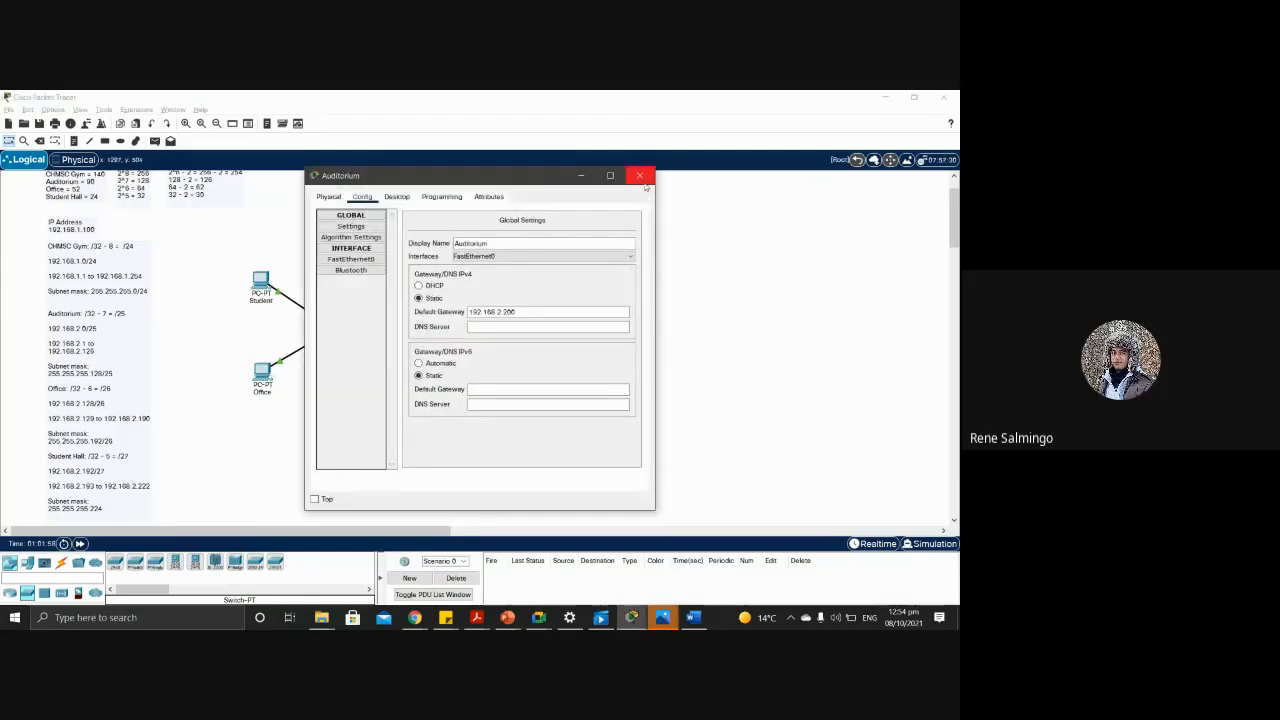
{"action": "left_click", "coordinate": [352, 260]}
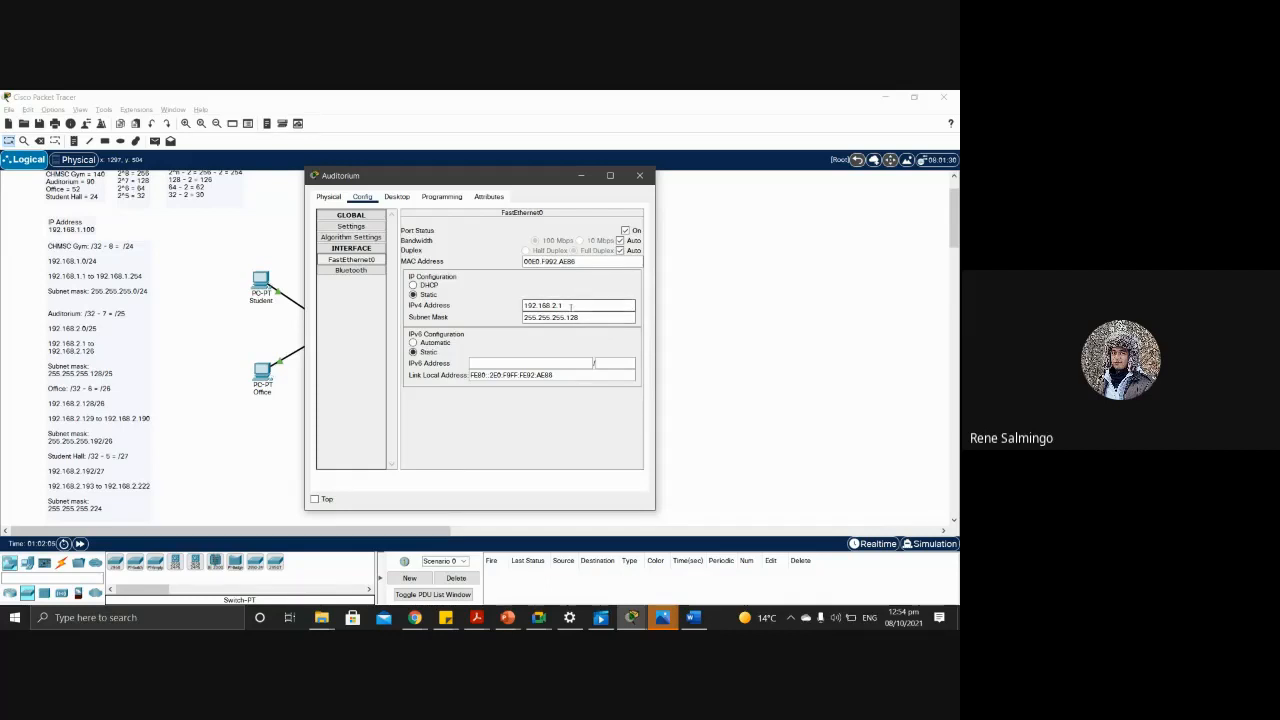
{"action": "left_click", "coordinate": [648, 177]}
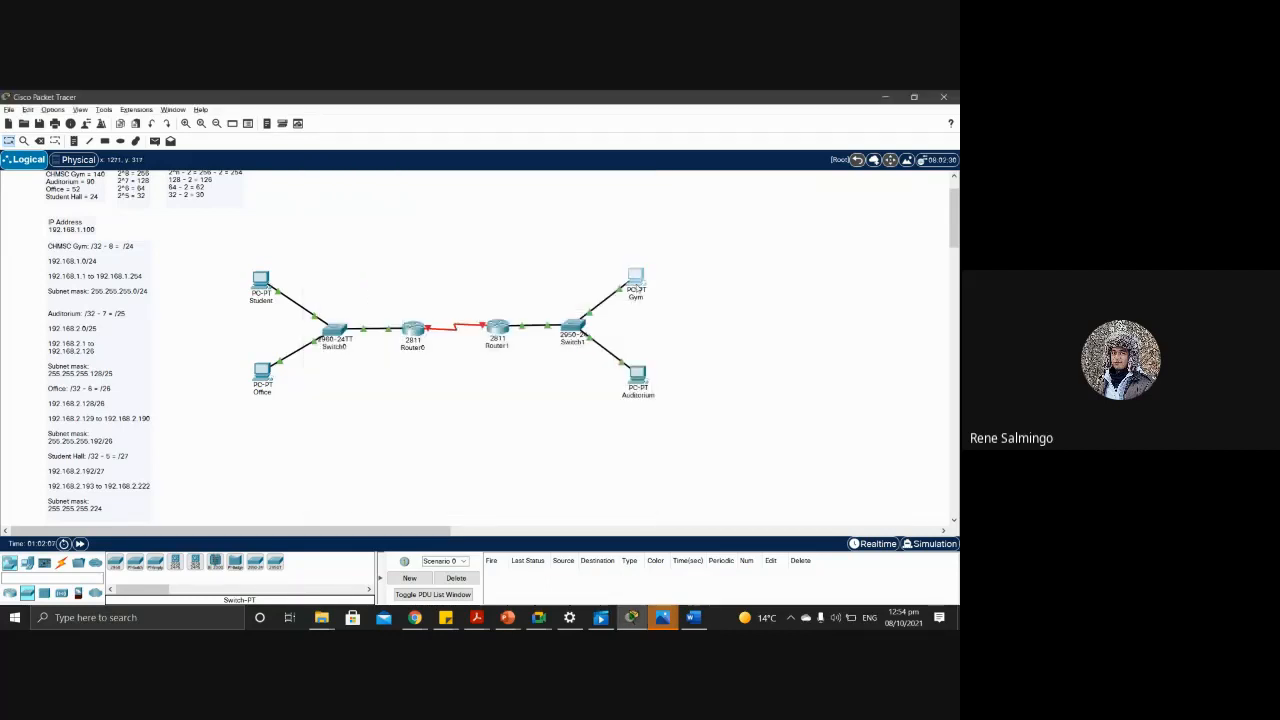
{"action": "left_click", "coordinate": [636, 286]}
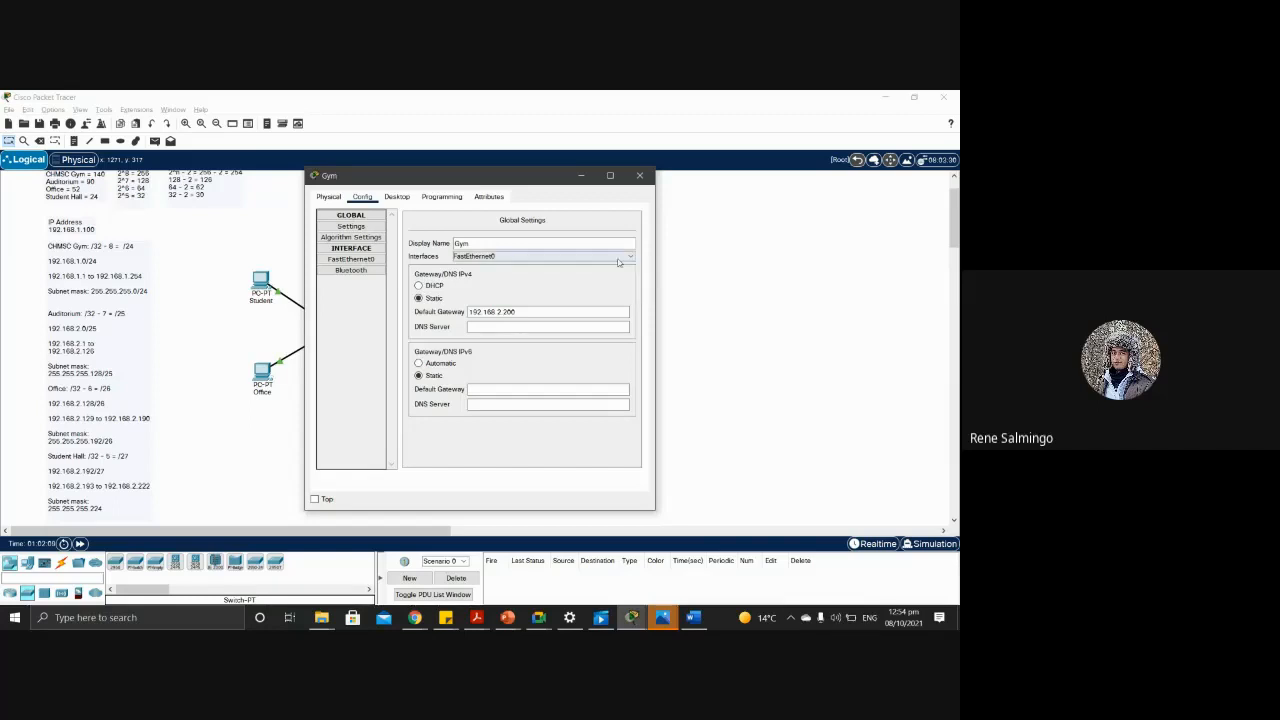
{"action": "left_click", "coordinate": [369, 260]}
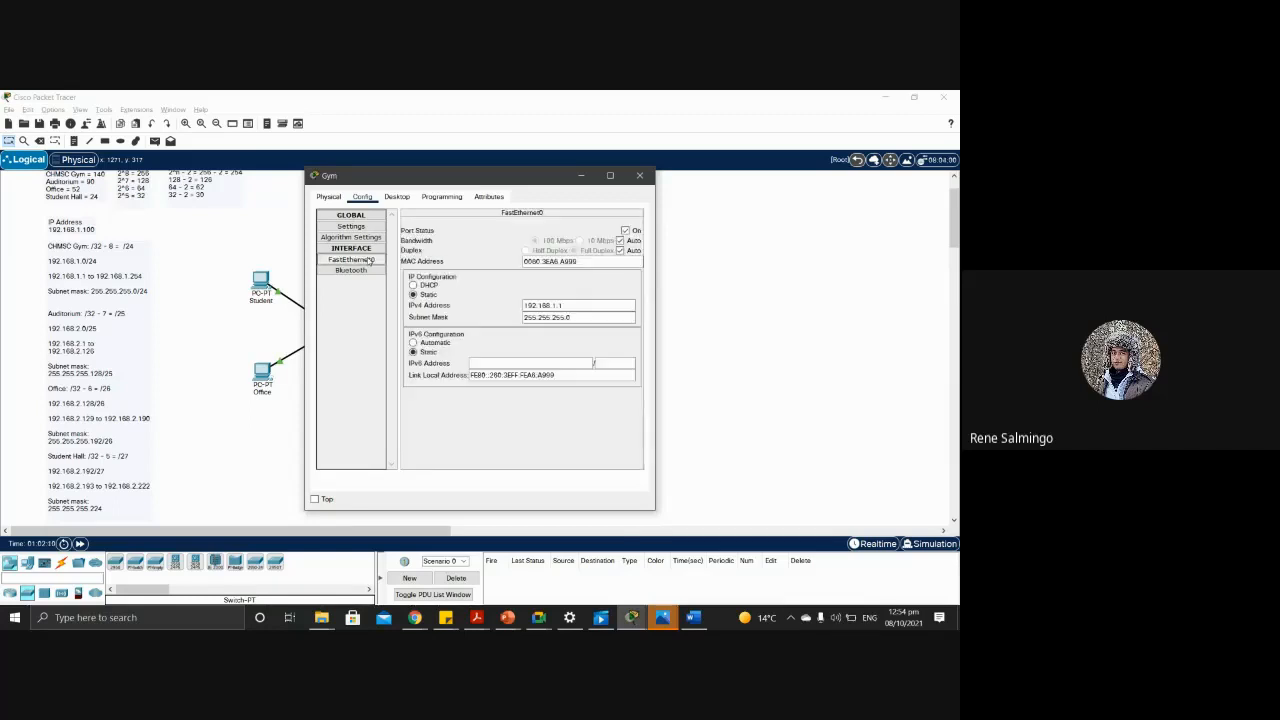
{"action": "left_click", "coordinate": [646, 178]}
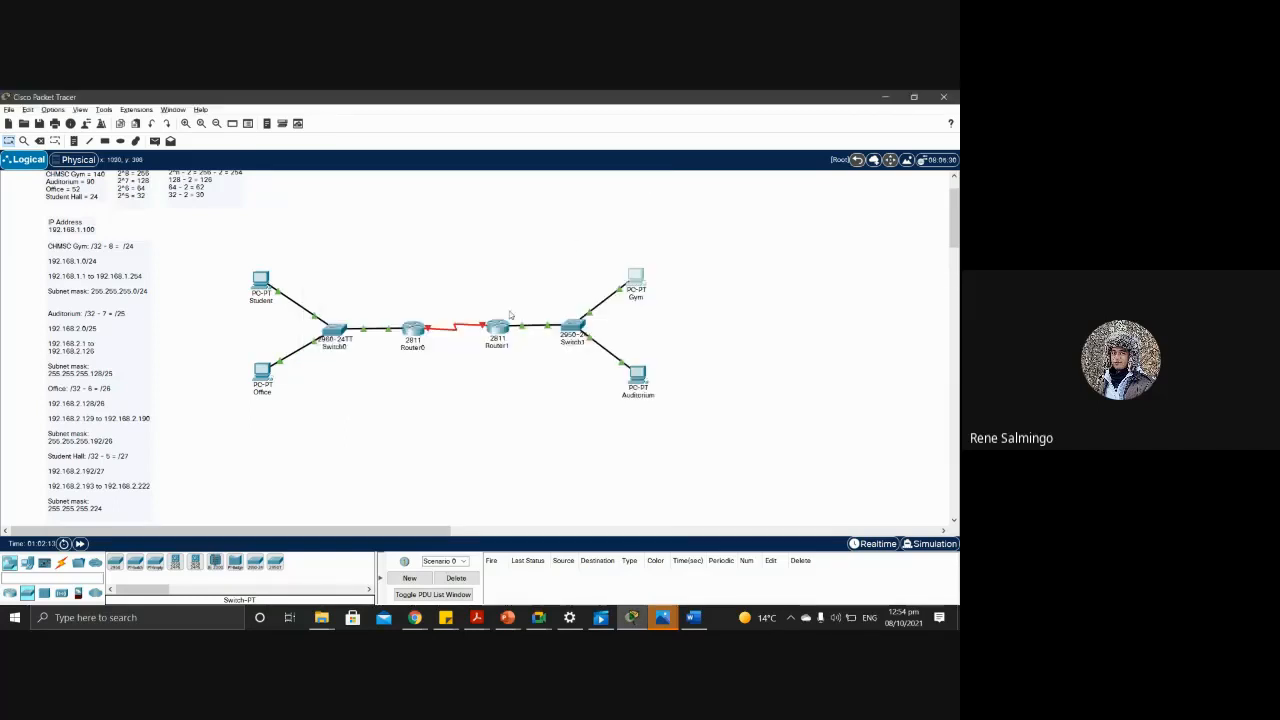
Step: Assign 192.168.2.15 with subnet mask 255.255.255.128 to Router1's Serial0/2/0 interface, turn the port on and close the window
{"action": "left_click", "coordinate": [500, 329]}
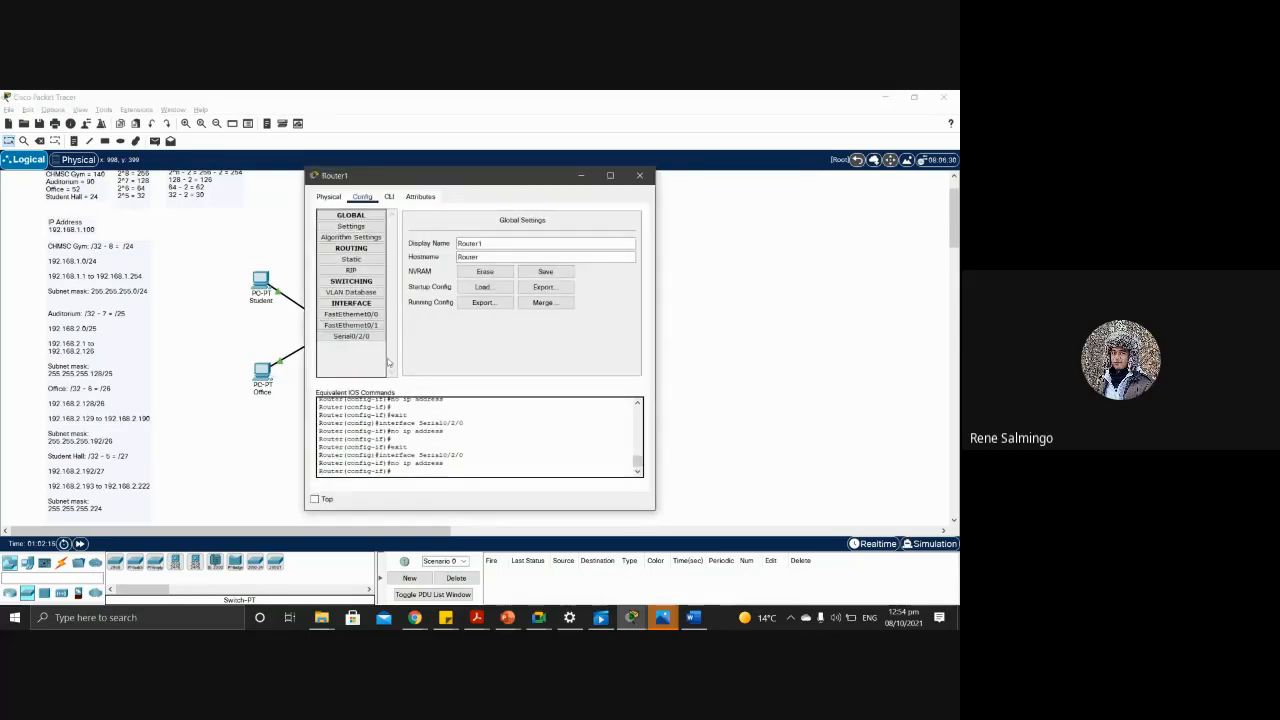
{"action": "left_click", "coordinate": [352, 336]}
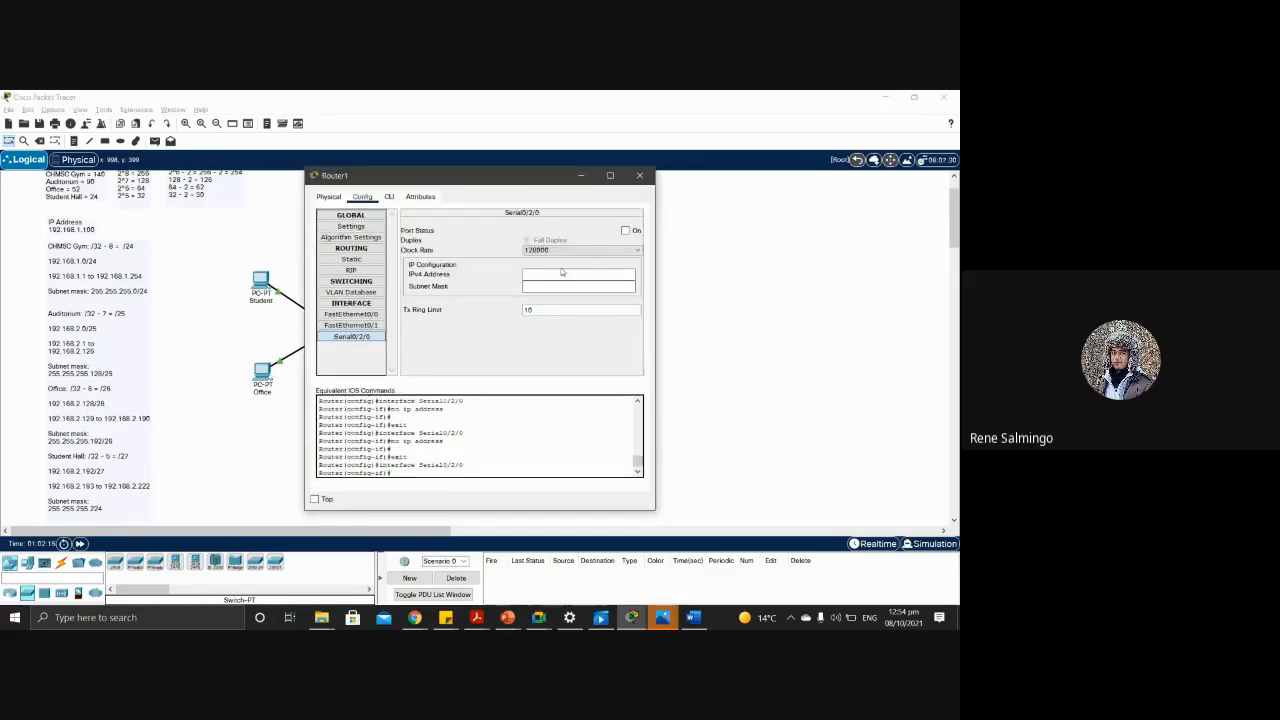
{"action": "left_click", "coordinate": [565, 277]}
{"action": "type", "text": "192"}
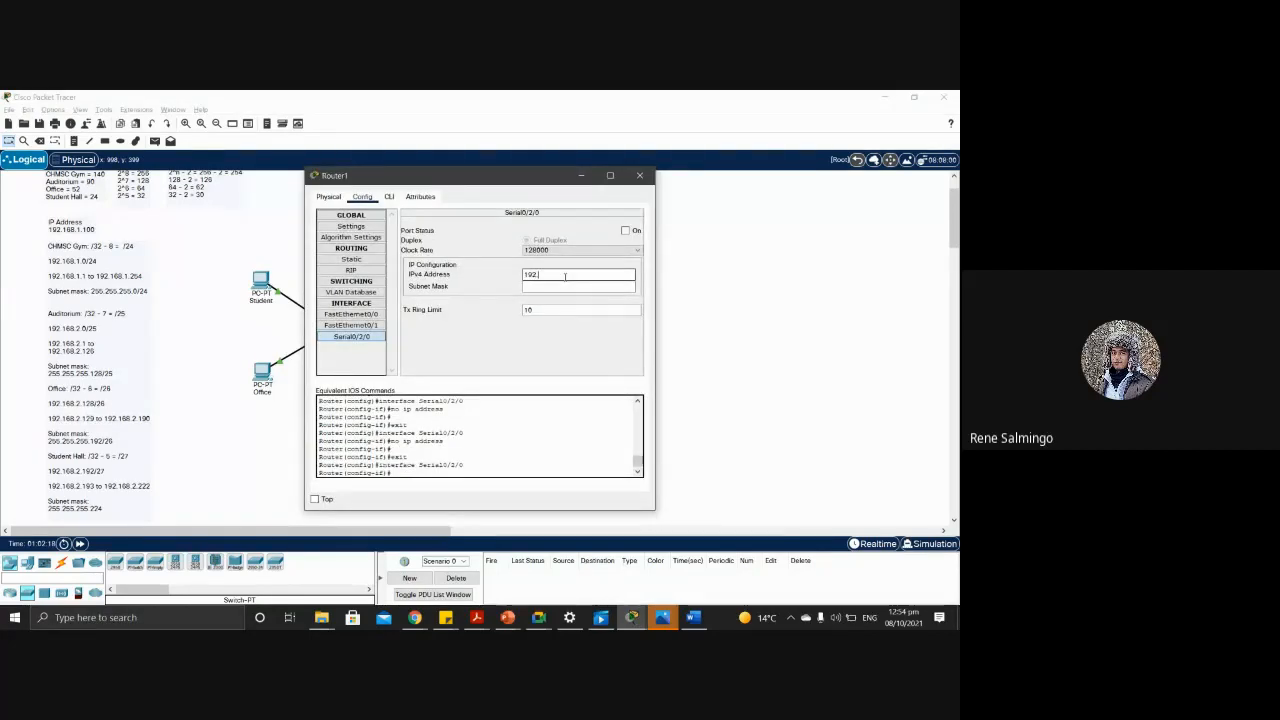
{"action": "type", "text": ".168.2.15"}
{"action": "left_click", "coordinate": [571, 287]}
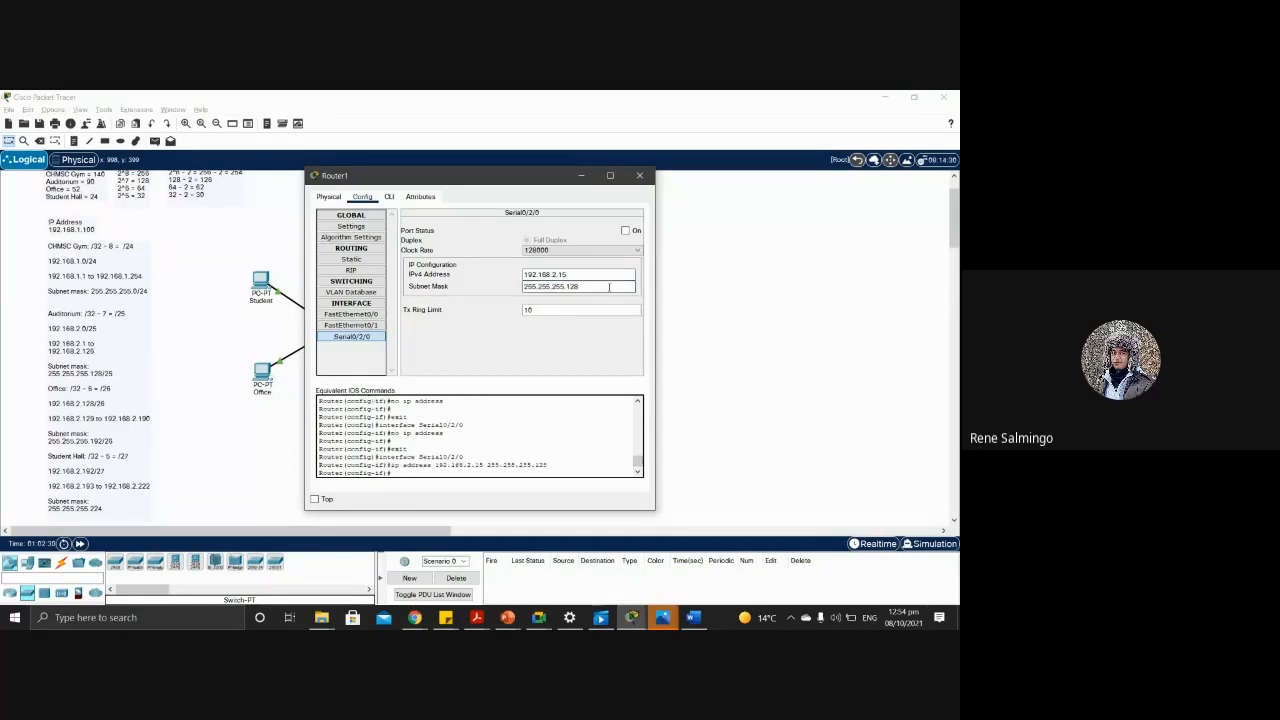
{"action": "left_click", "coordinate": [625, 231]}
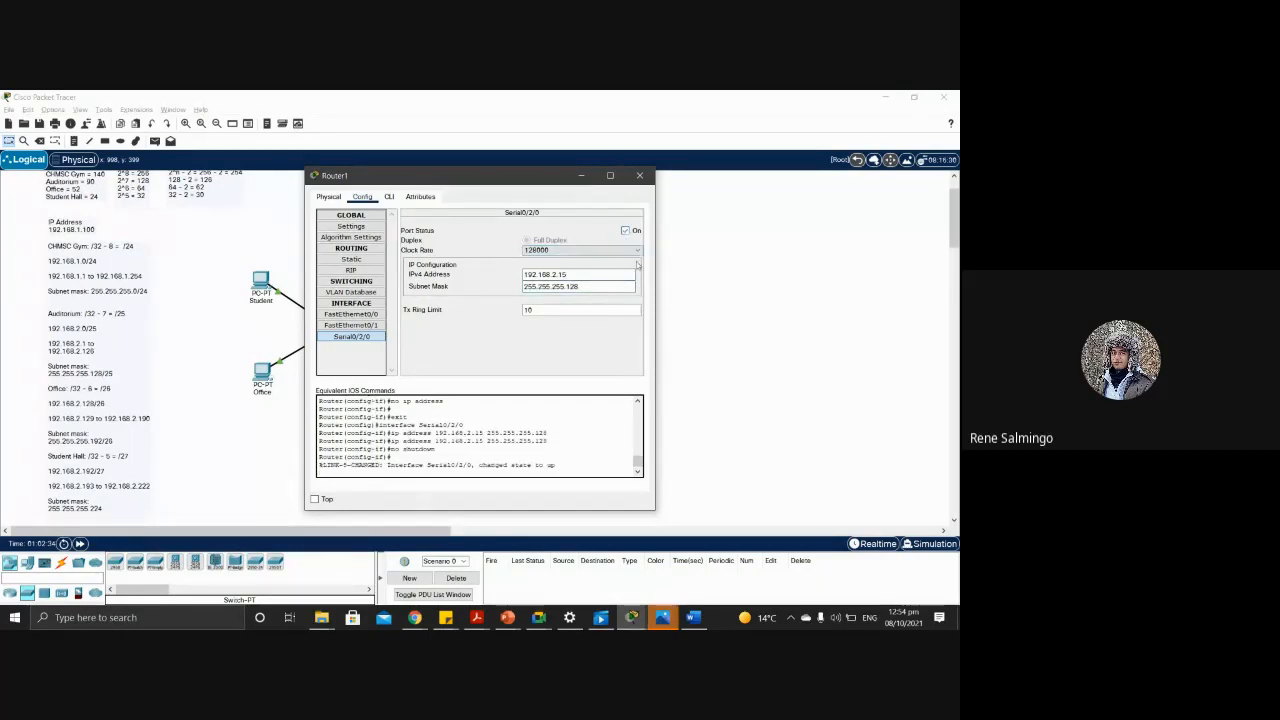
{"action": "left_click", "coordinate": [640, 176]}
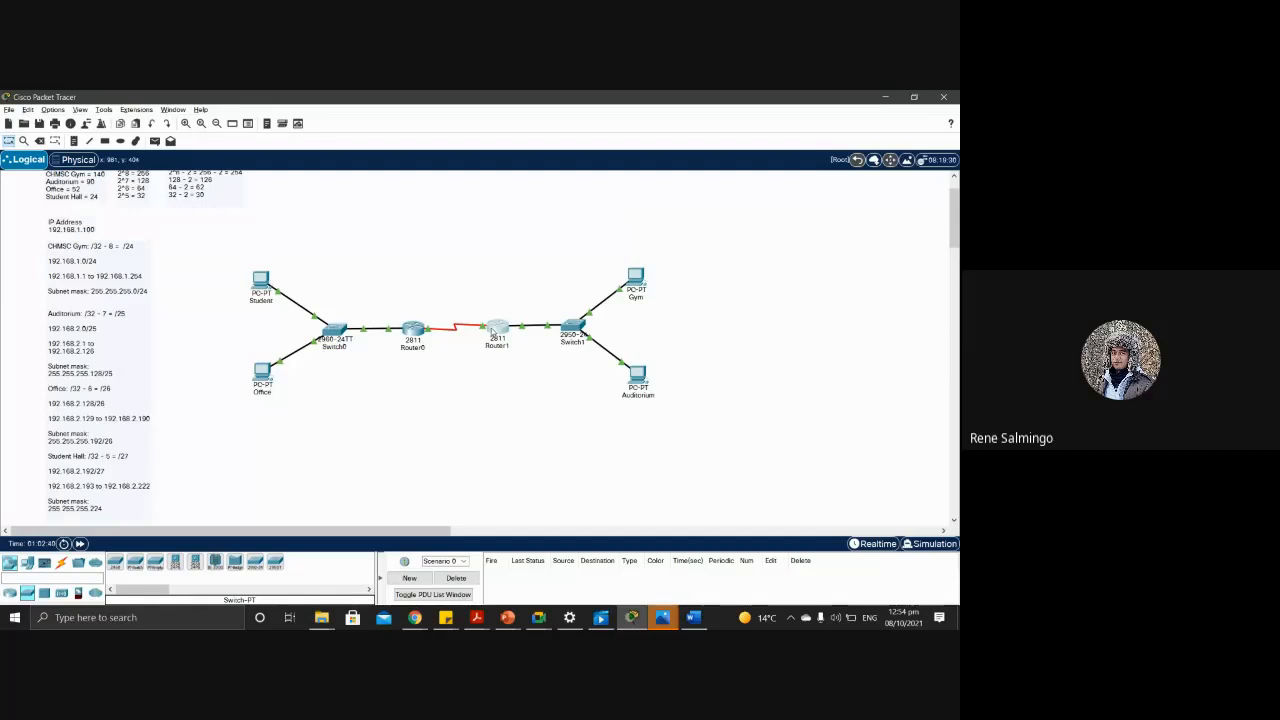
Step: Review the Serial0/2/0 and FastEthernet0/0 interface settings of Router1 and close its window
{"action": "mouse_move", "coordinate": [491, 333]}
{"action": "mouse_move", "coordinate": [640, 379]}
{"action": "left_click", "coordinate": [499, 332]}
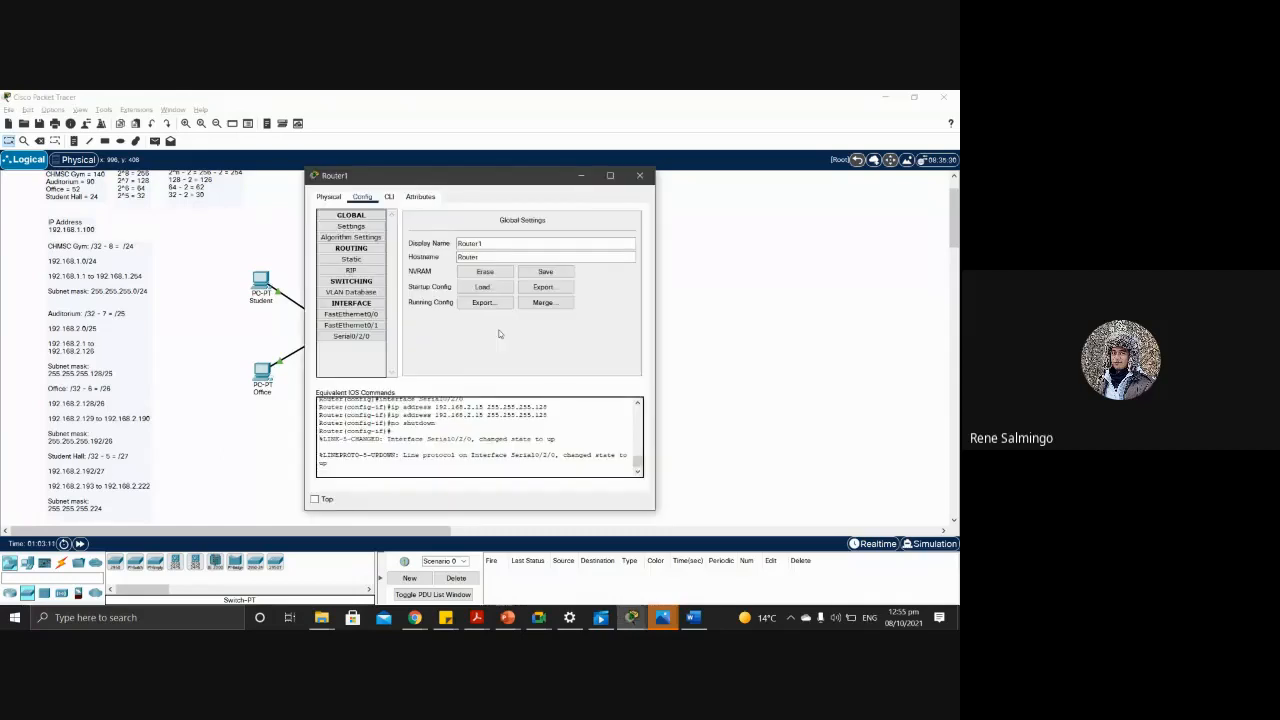
{"action": "left_click", "coordinate": [329, 197]}
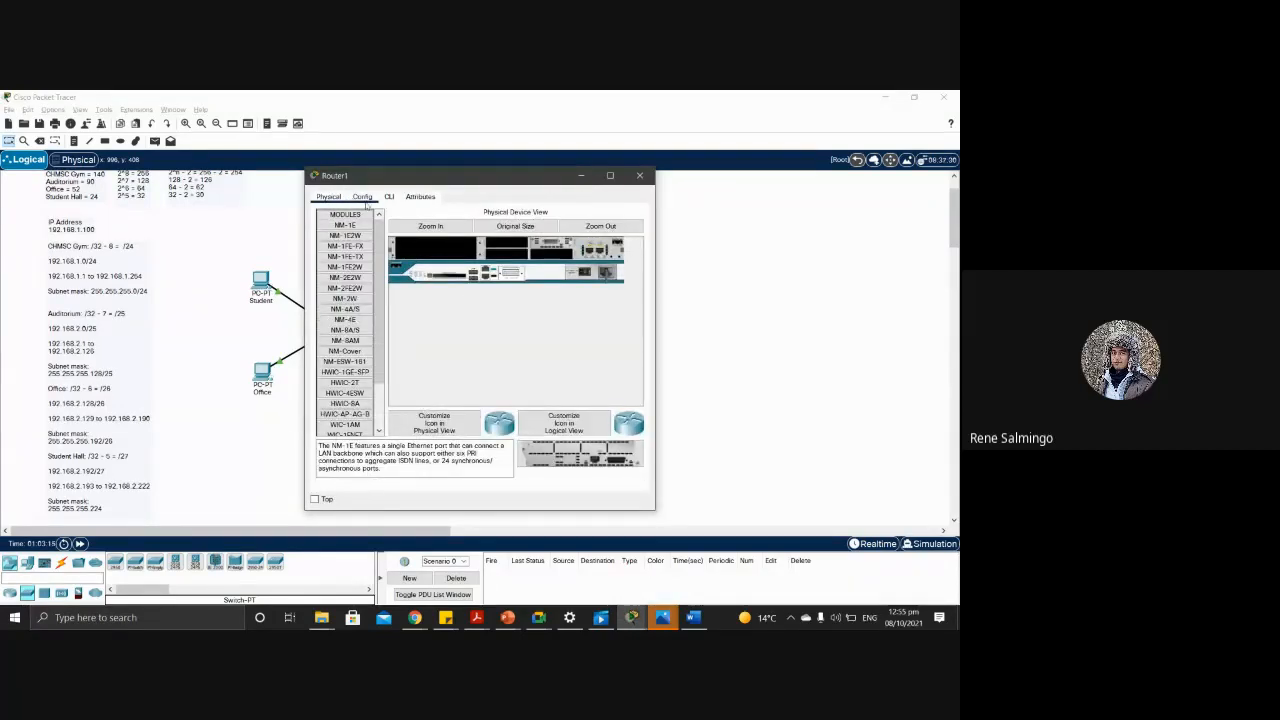
{"action": "left_click", "coordinate": [363, 198]}
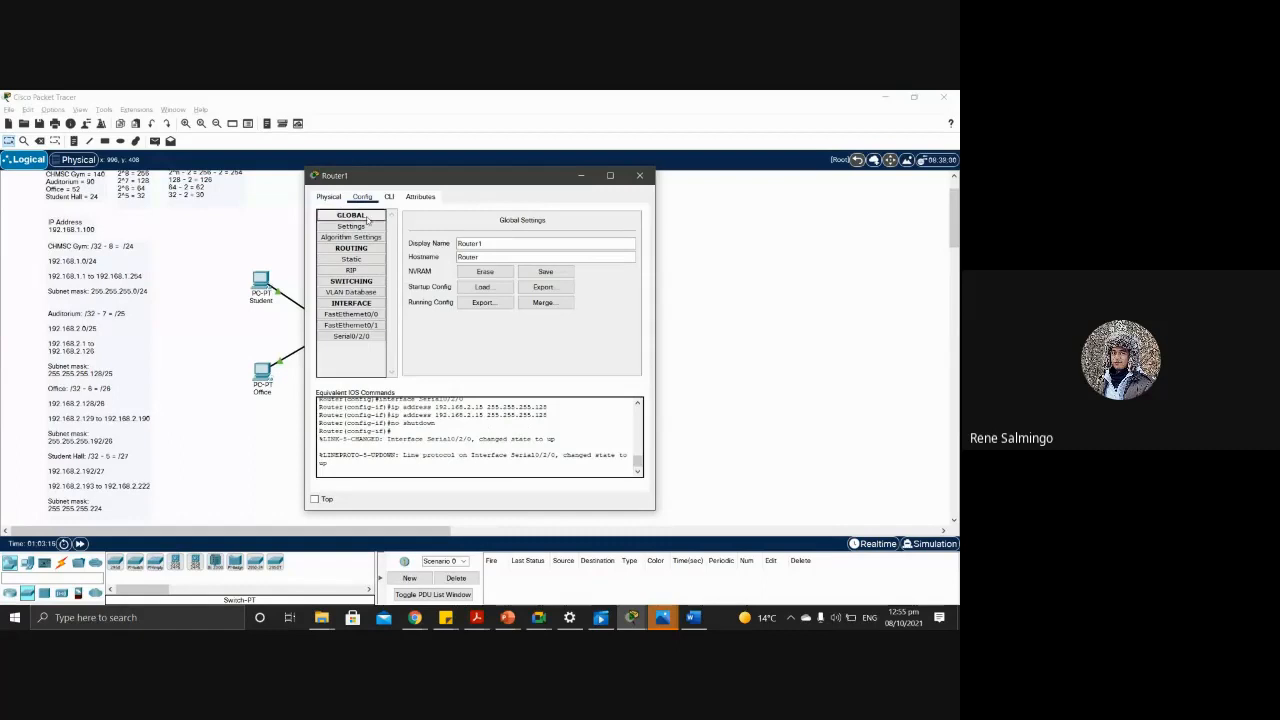
{"action": "left_click", "coordinate": [352, 337]}
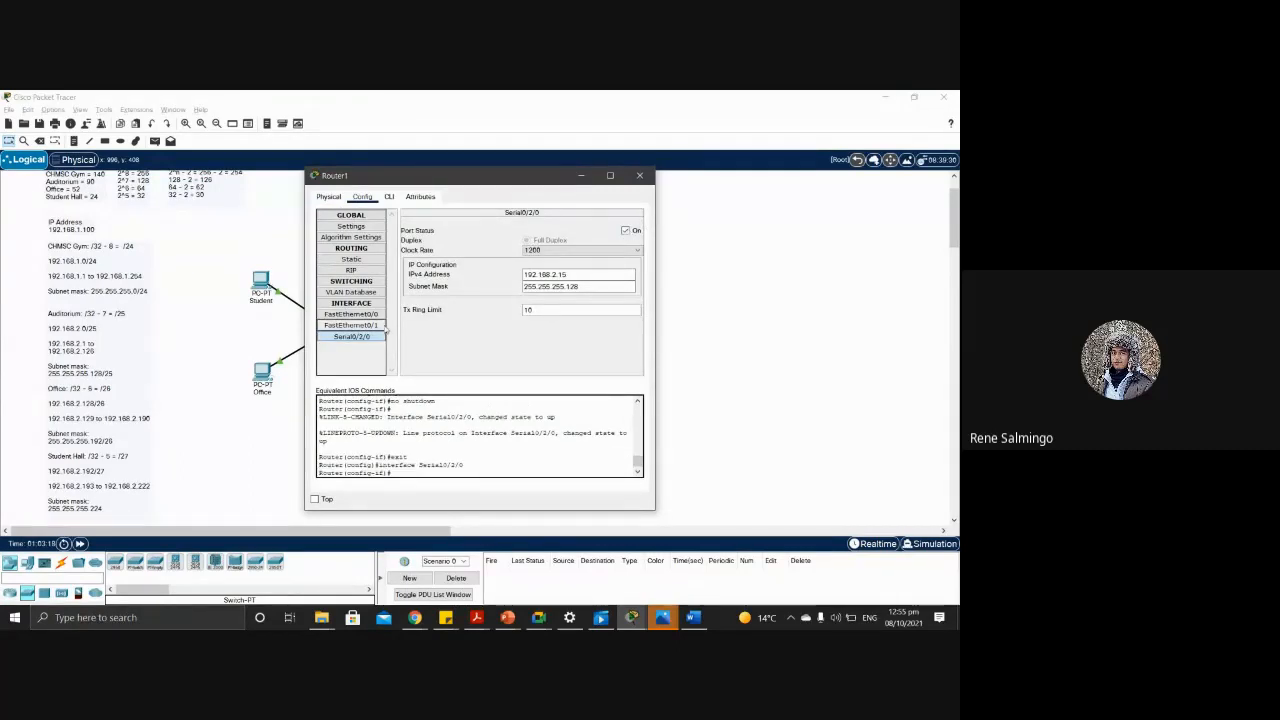
{"action": "left_click", "coordinate": [351, 314]}
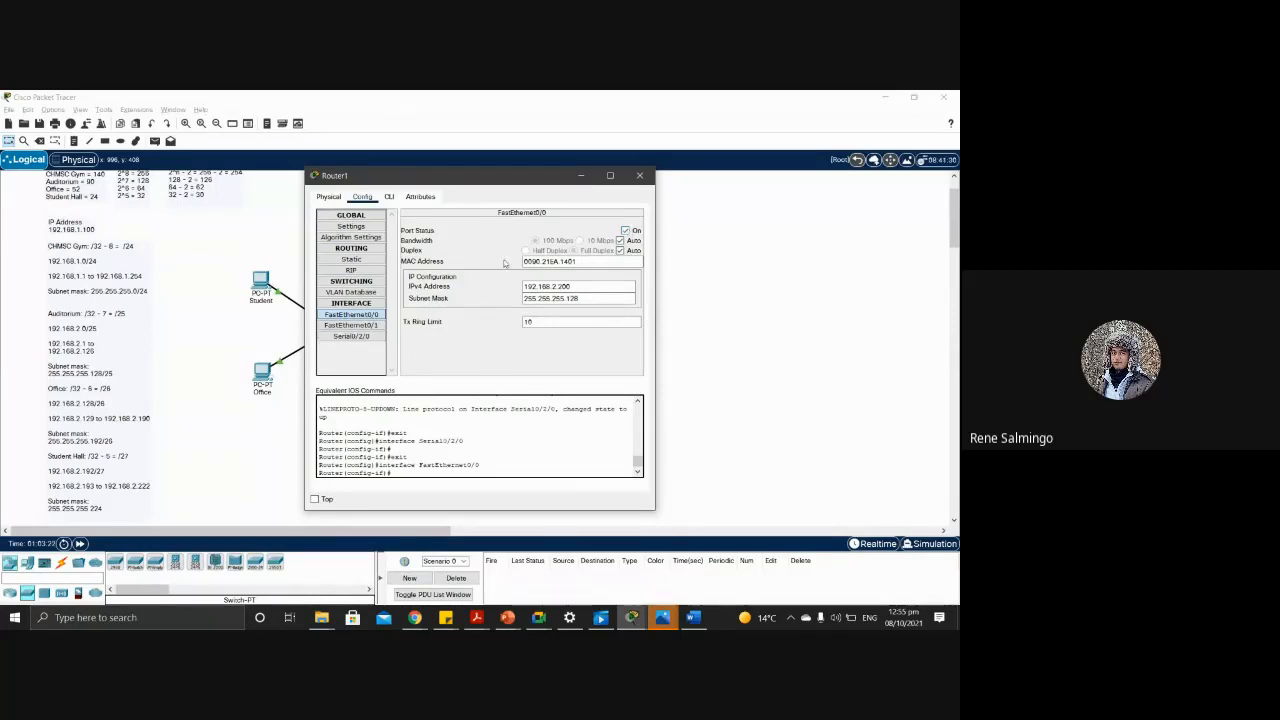
{"action": "left_click", "coordinate": [640, 175]}
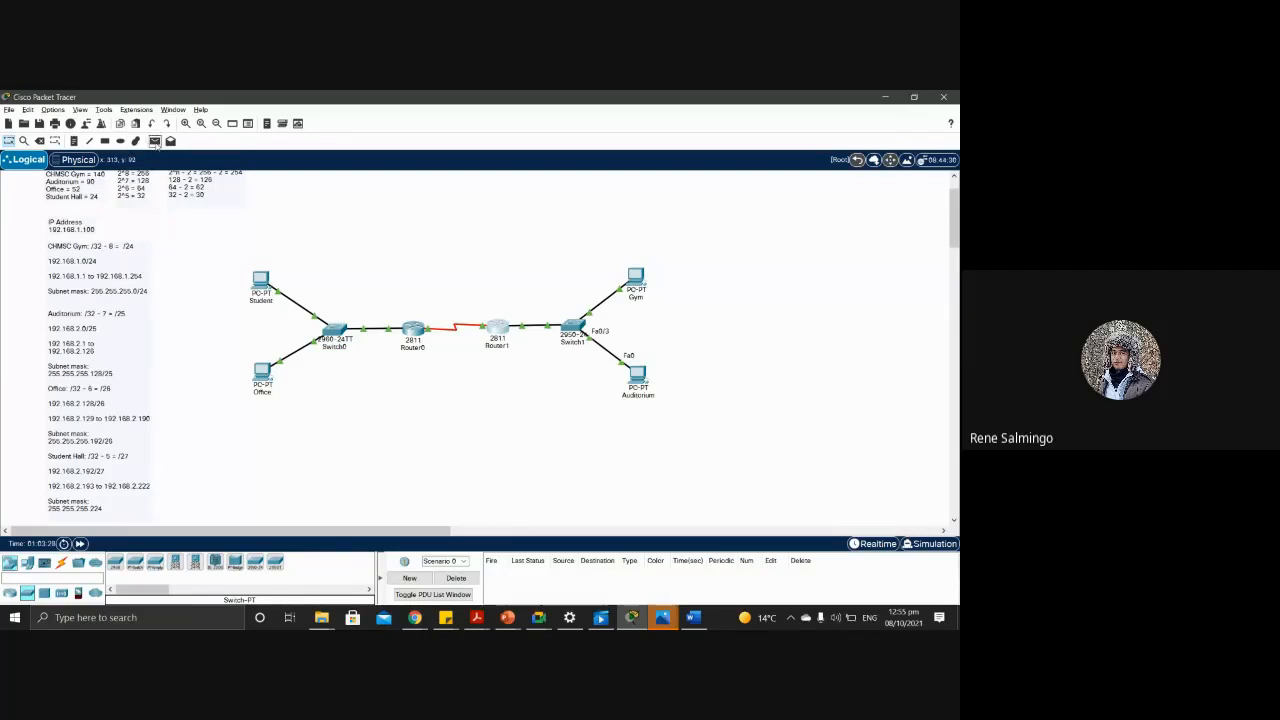
Step: In Simulation mode, add simple PDUs from the Office PC to Router0 and from the Auditorium PC to Router1
{"action": "left_click", "coordinate": [928, 543]}
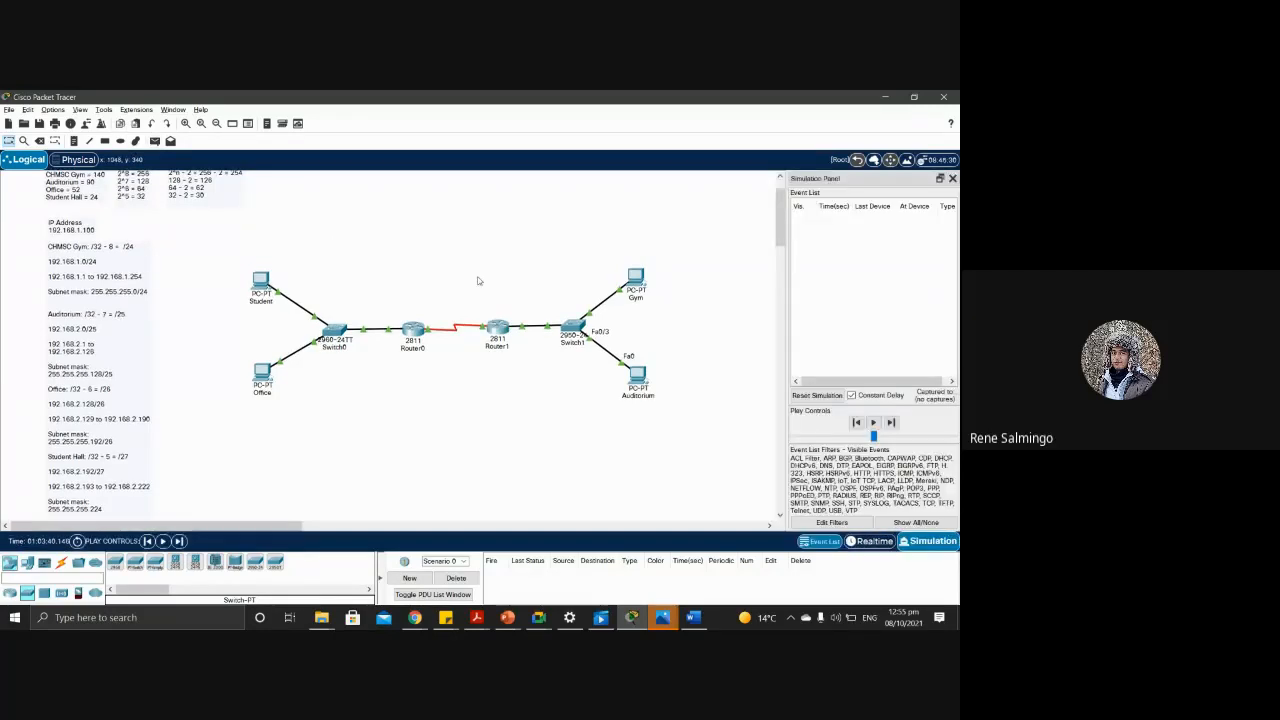
{"action": "left_click", "coordinate": [155, 140]}
{"action": "left_click", "coordinate": [268, 376]}
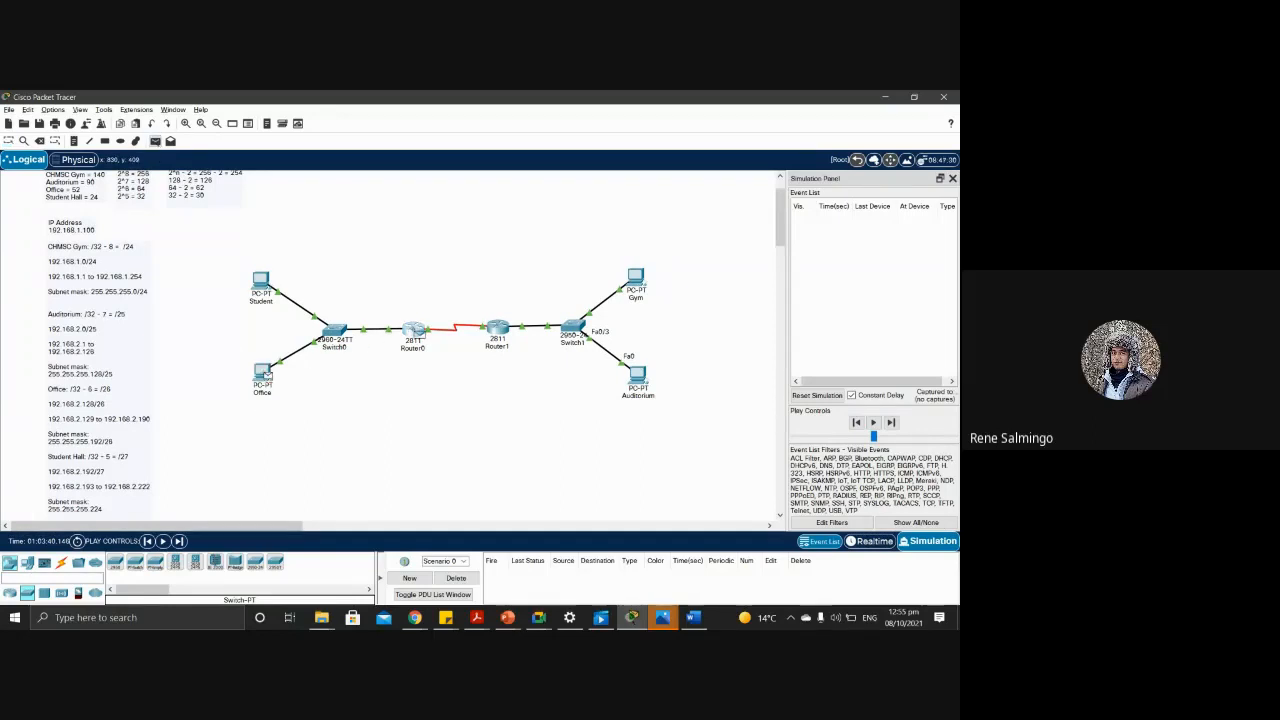
{"action": "left_click", "coordinate": [414, 330]}
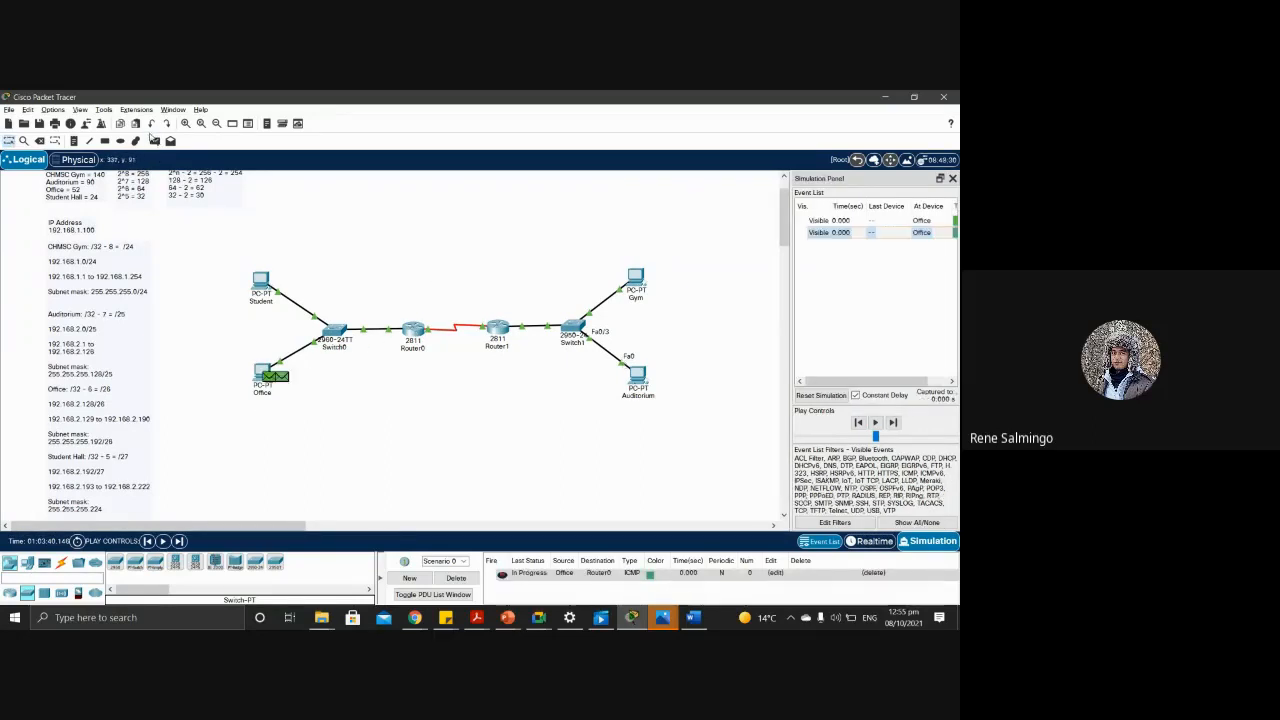
{"action": "left_click", "coordinate": [155, 140]}
{"action": "left_click", "coordinate": [638, 376]}
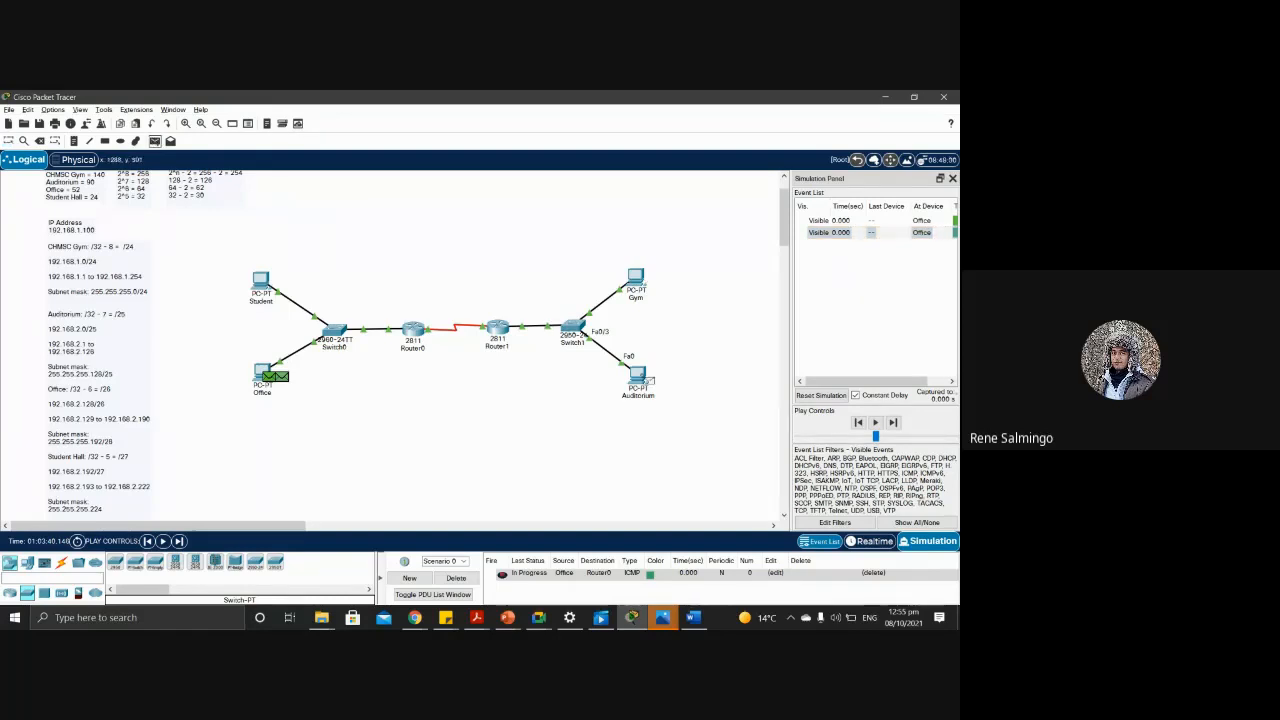
{"action": "left_click", "coordinate": [497, 328]}
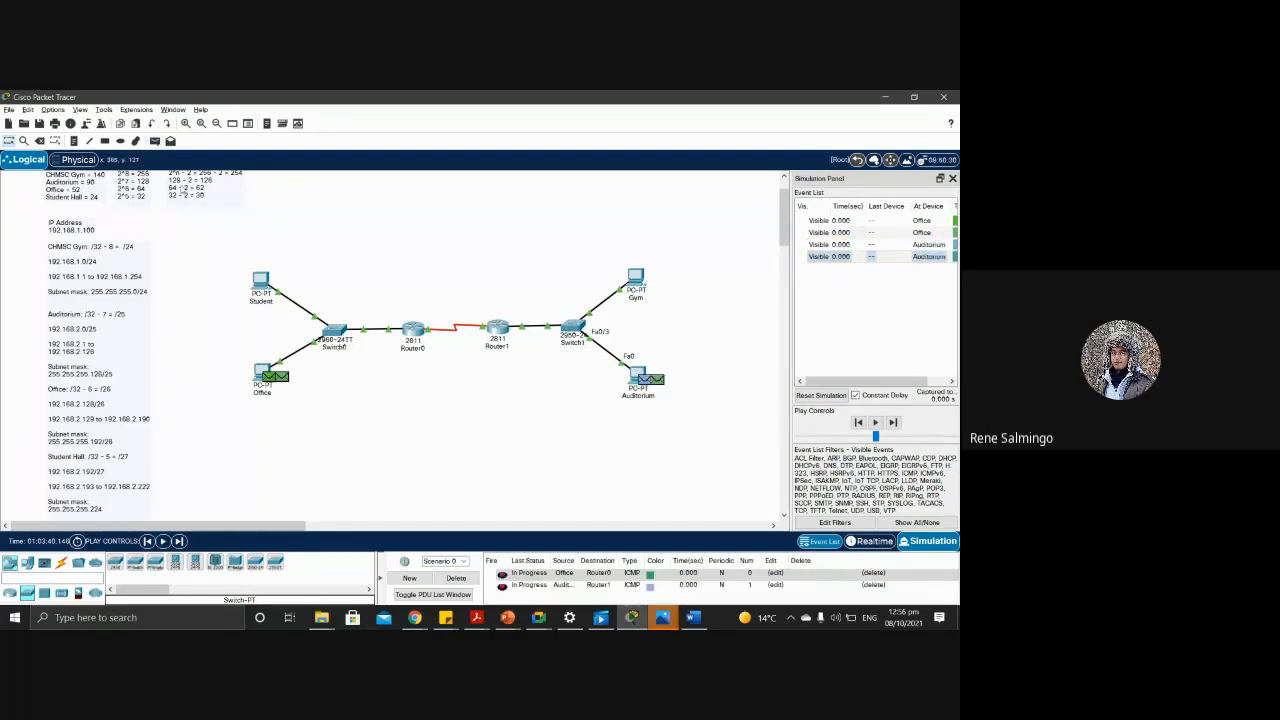
Step: Add simple PDUs from Router0 to the Student PC and from Router1 to the Gym PC
{"action": "left_click", "coordinate": [412, 330]}
{"action": "left_click", "coordinate": [263, 280]}
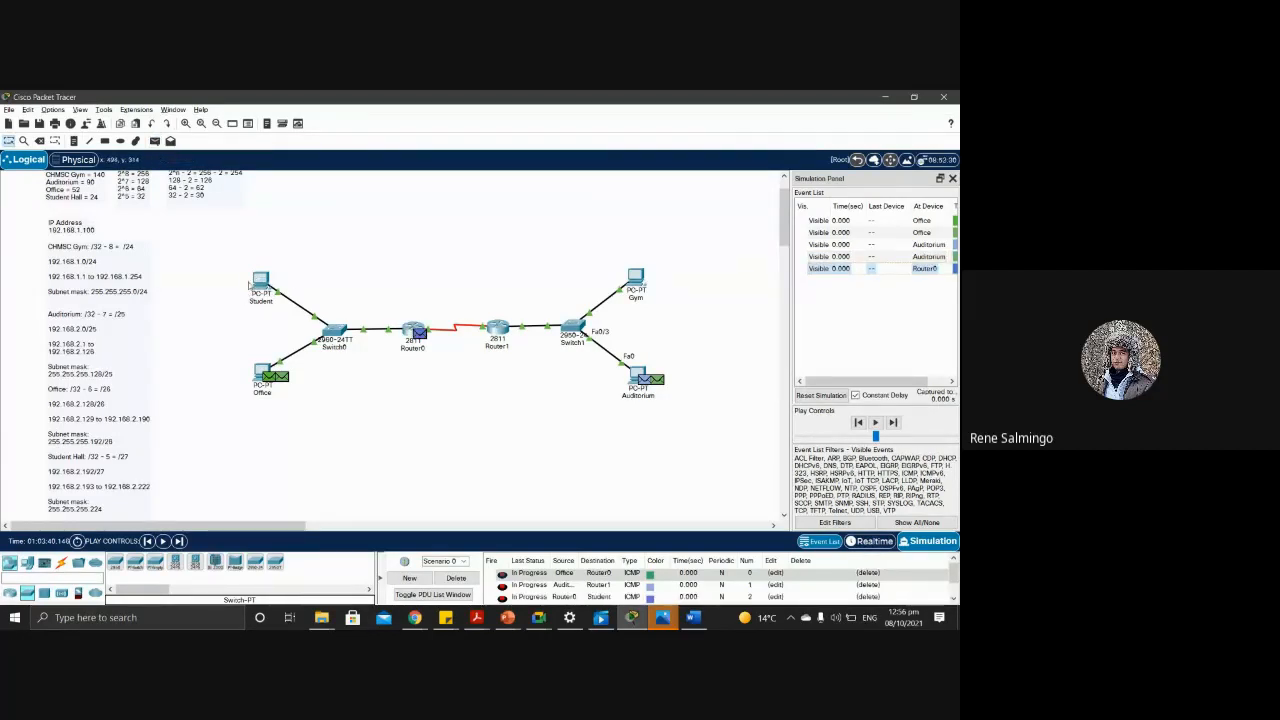
{"action": "left_click", "coordinate": [155, 141]}
{"action": "left_click", "coordinate": [498, 330]}
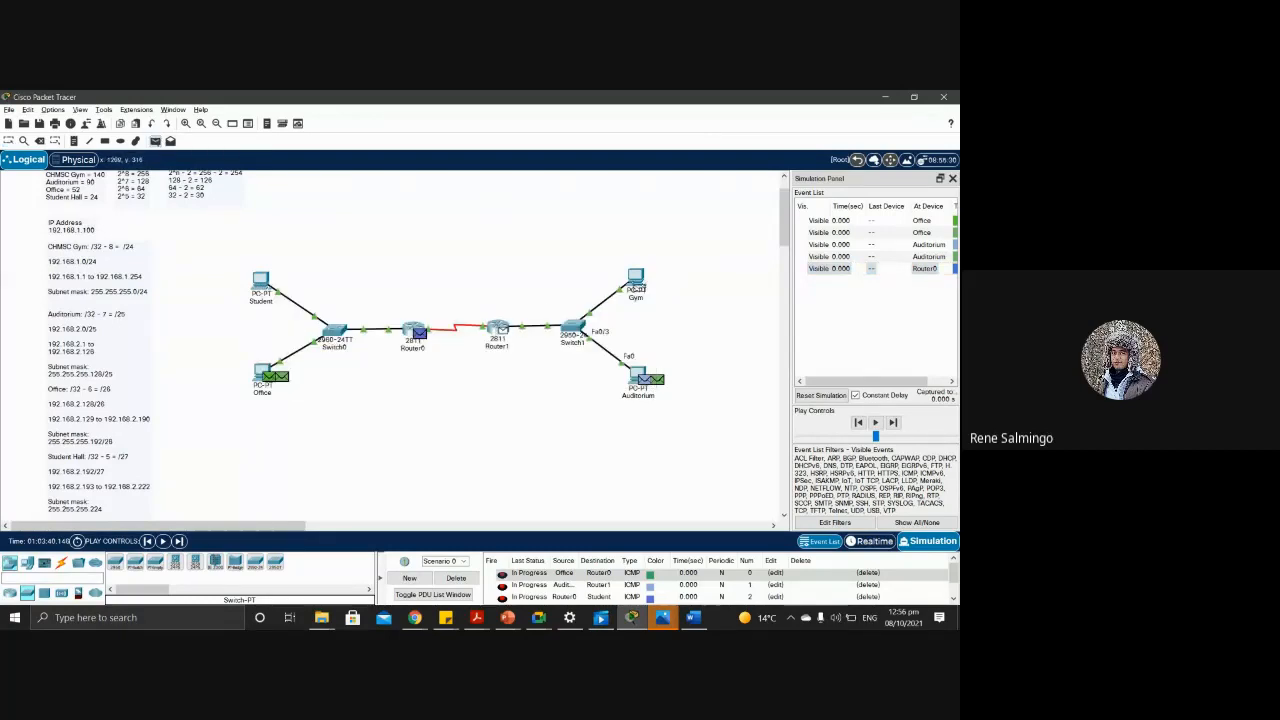
{"action": "left_click", "coordinate": [636, 280]}
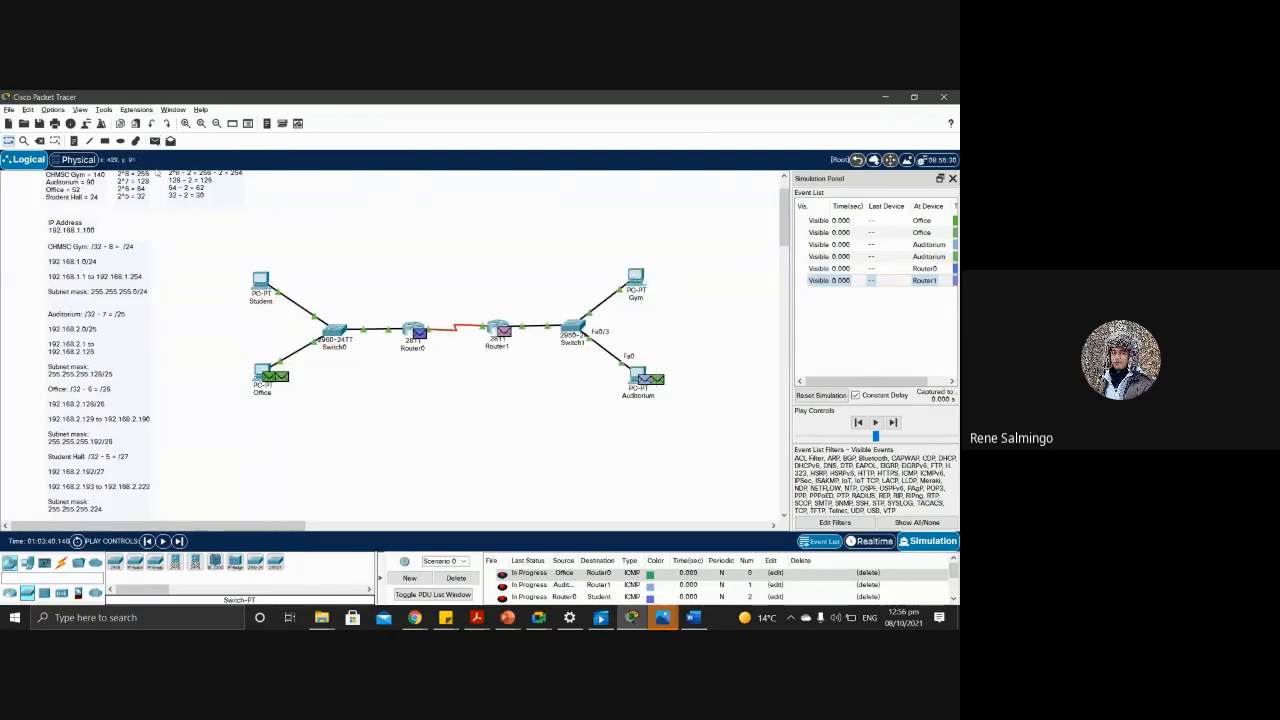
Step: Add simple PDUs from the Student PC to the Gym PC and from the Gym PC to the Office PC
{"action": "left_click", "coordinate": [261, 281]}
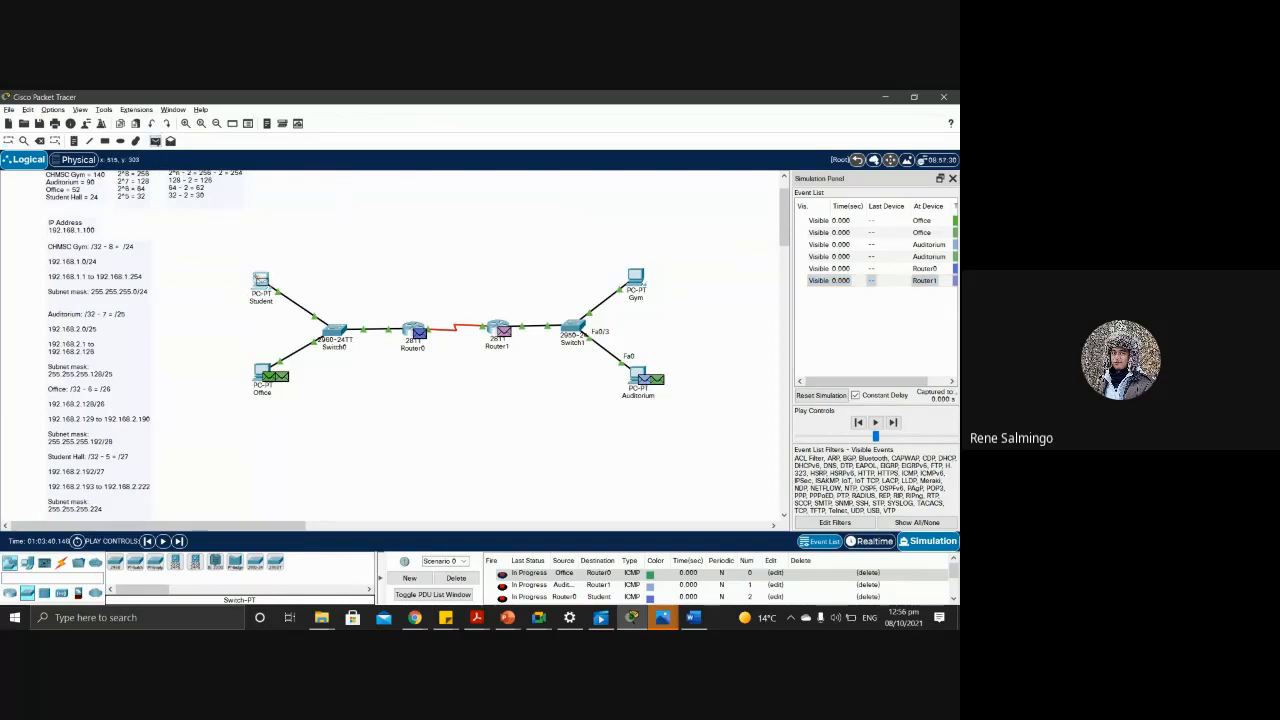
{"action": "left_click", "coordinate": [636, 278]}
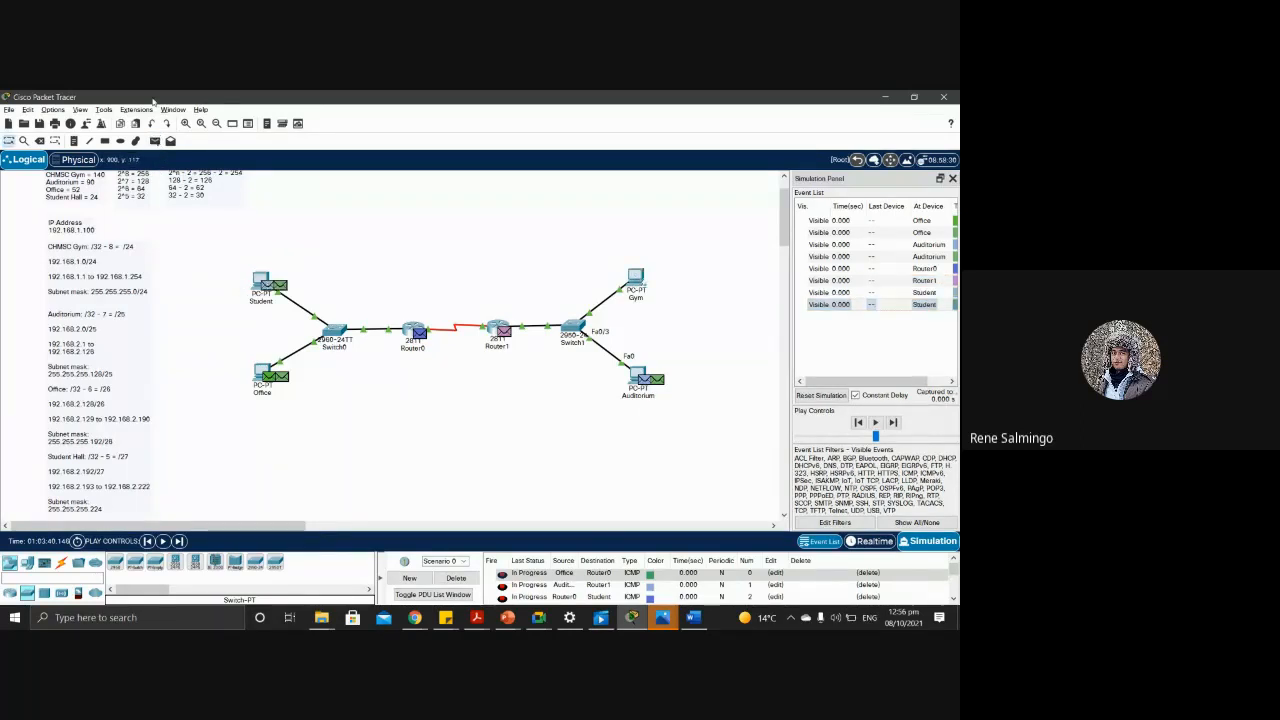
{"action": "left_click", "coordinate": [155, 141]}
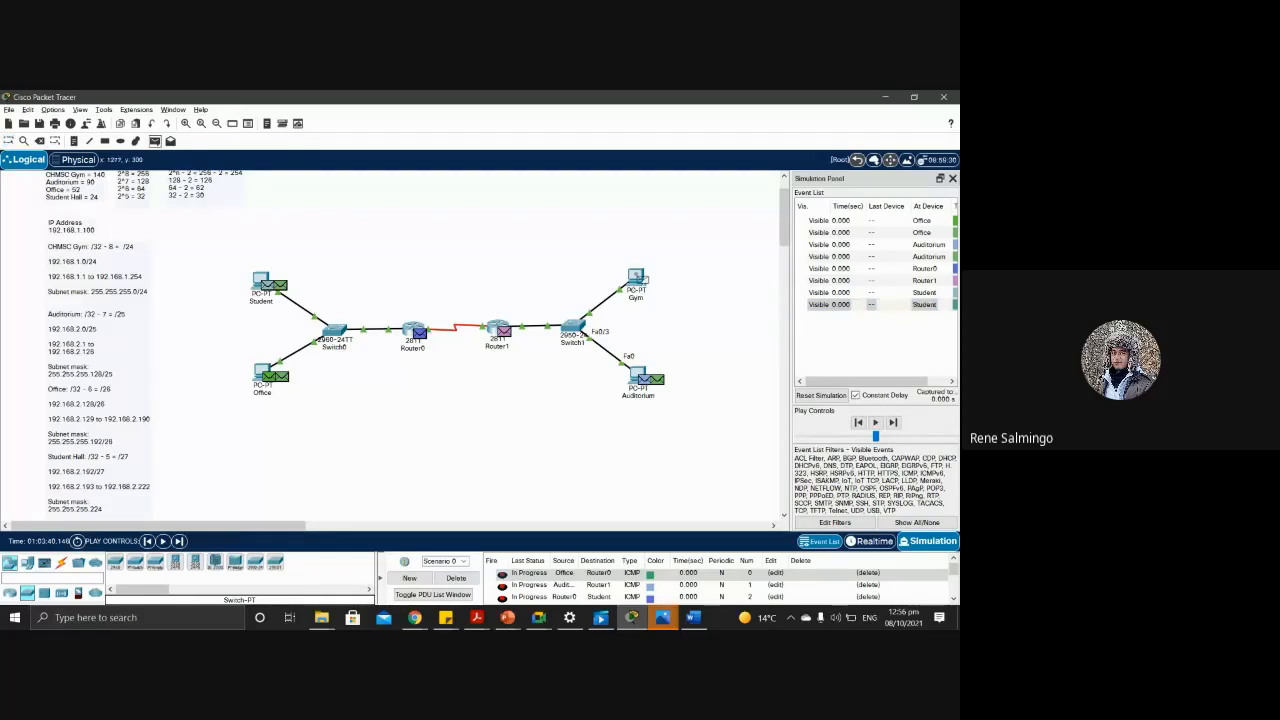
{"action": "left_click", "coordinate": [262, 366]}
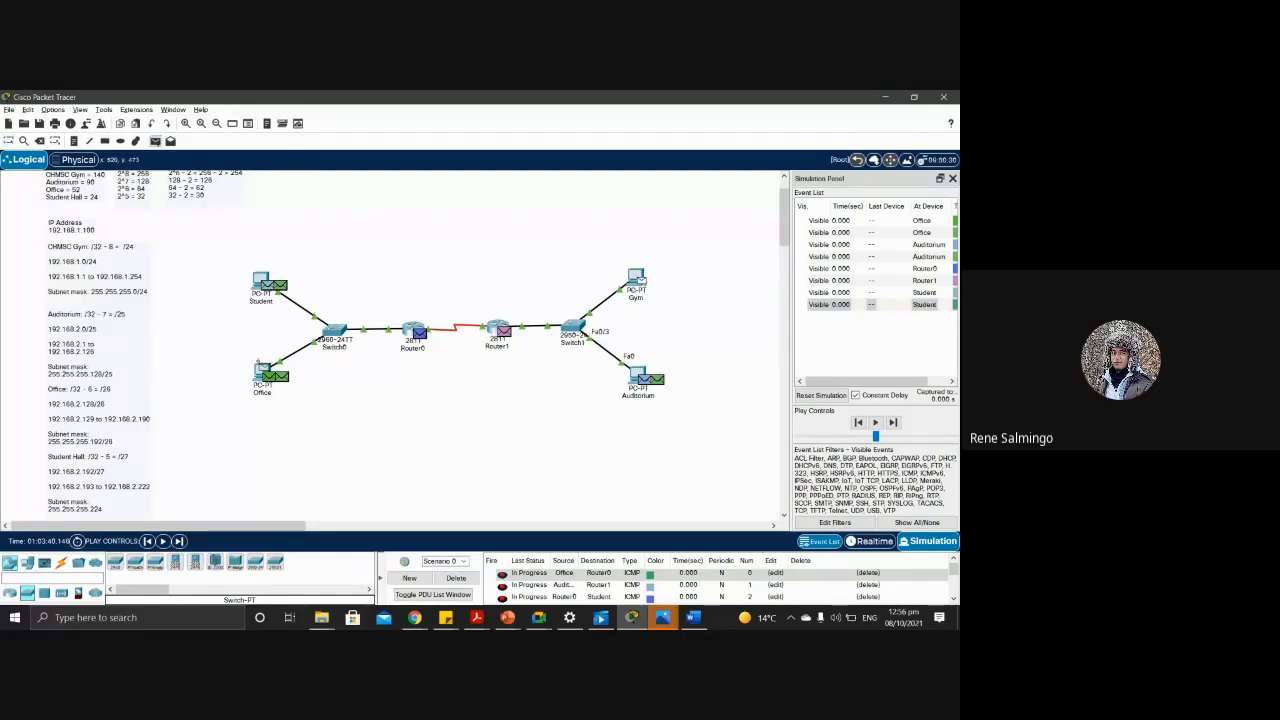